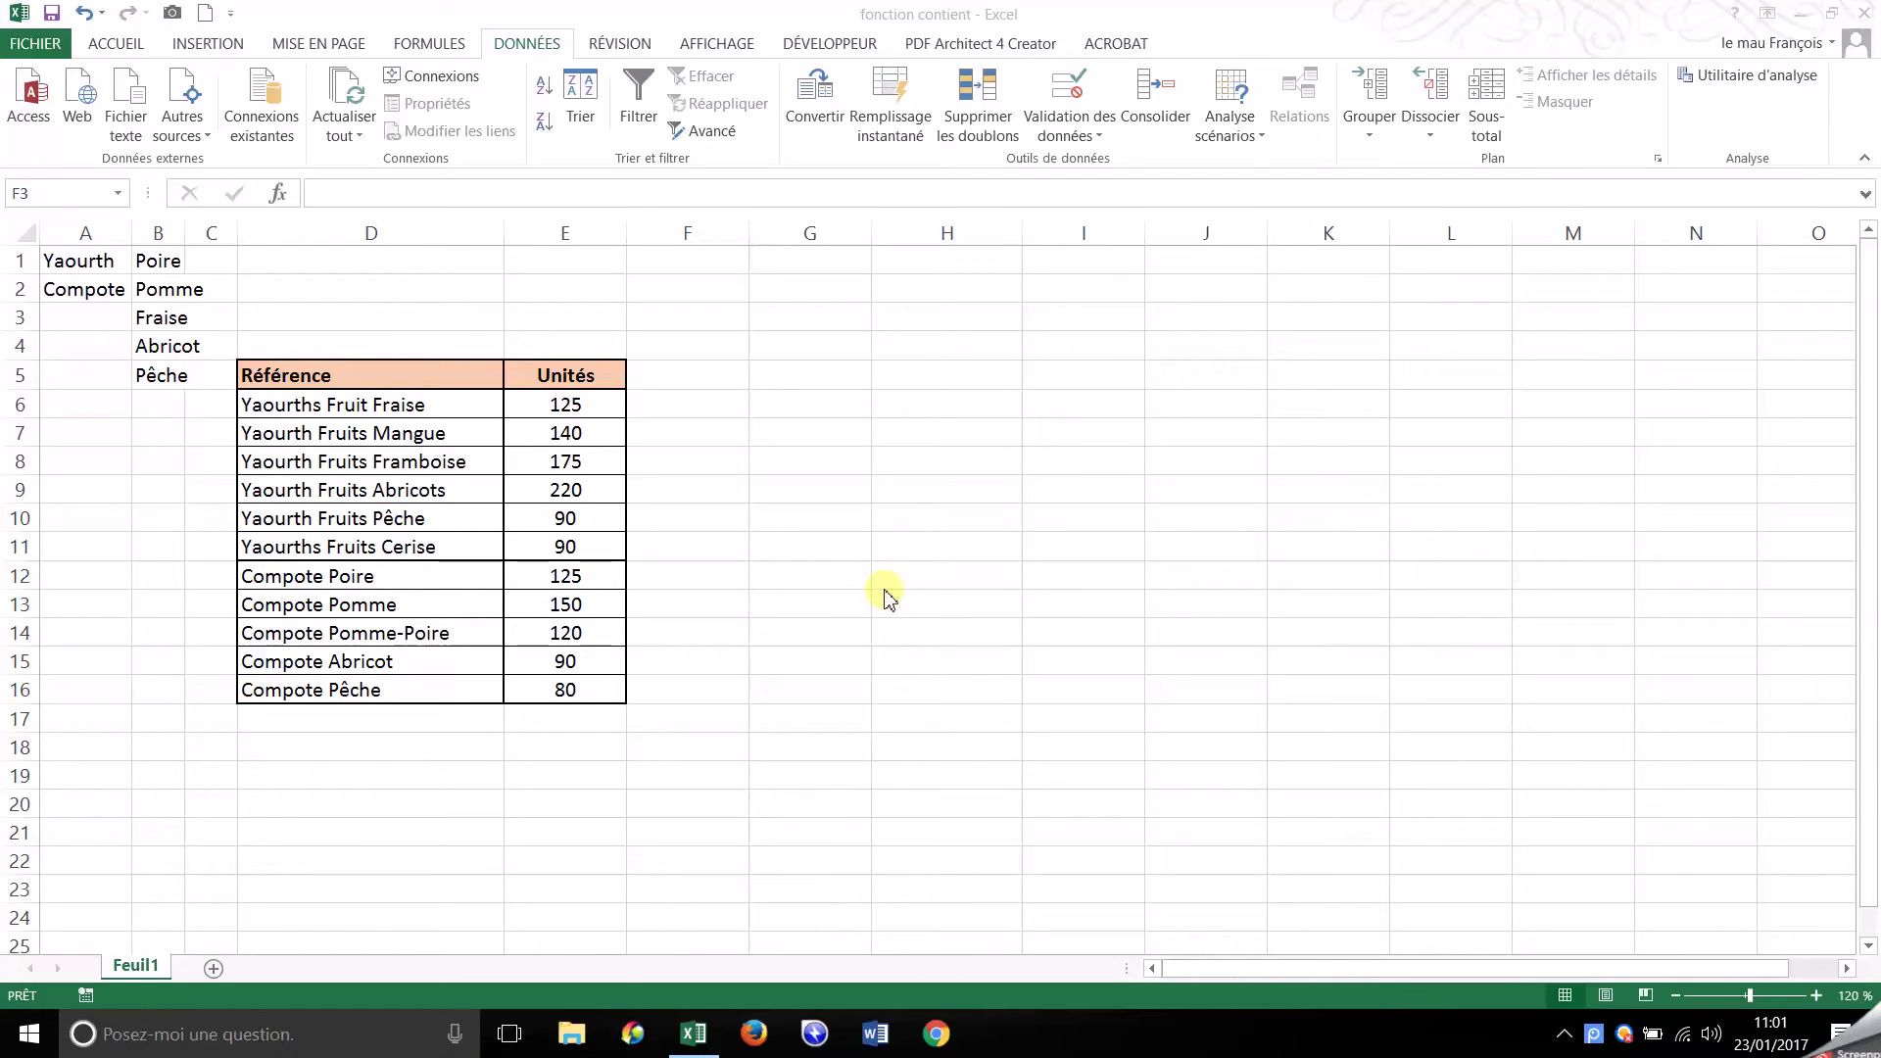
Examine the yogurt and compote references in D6:D16, comparing the singular and plural spellings of Yaourth
{"action": "left_click", "coordinate": [406, 400]}
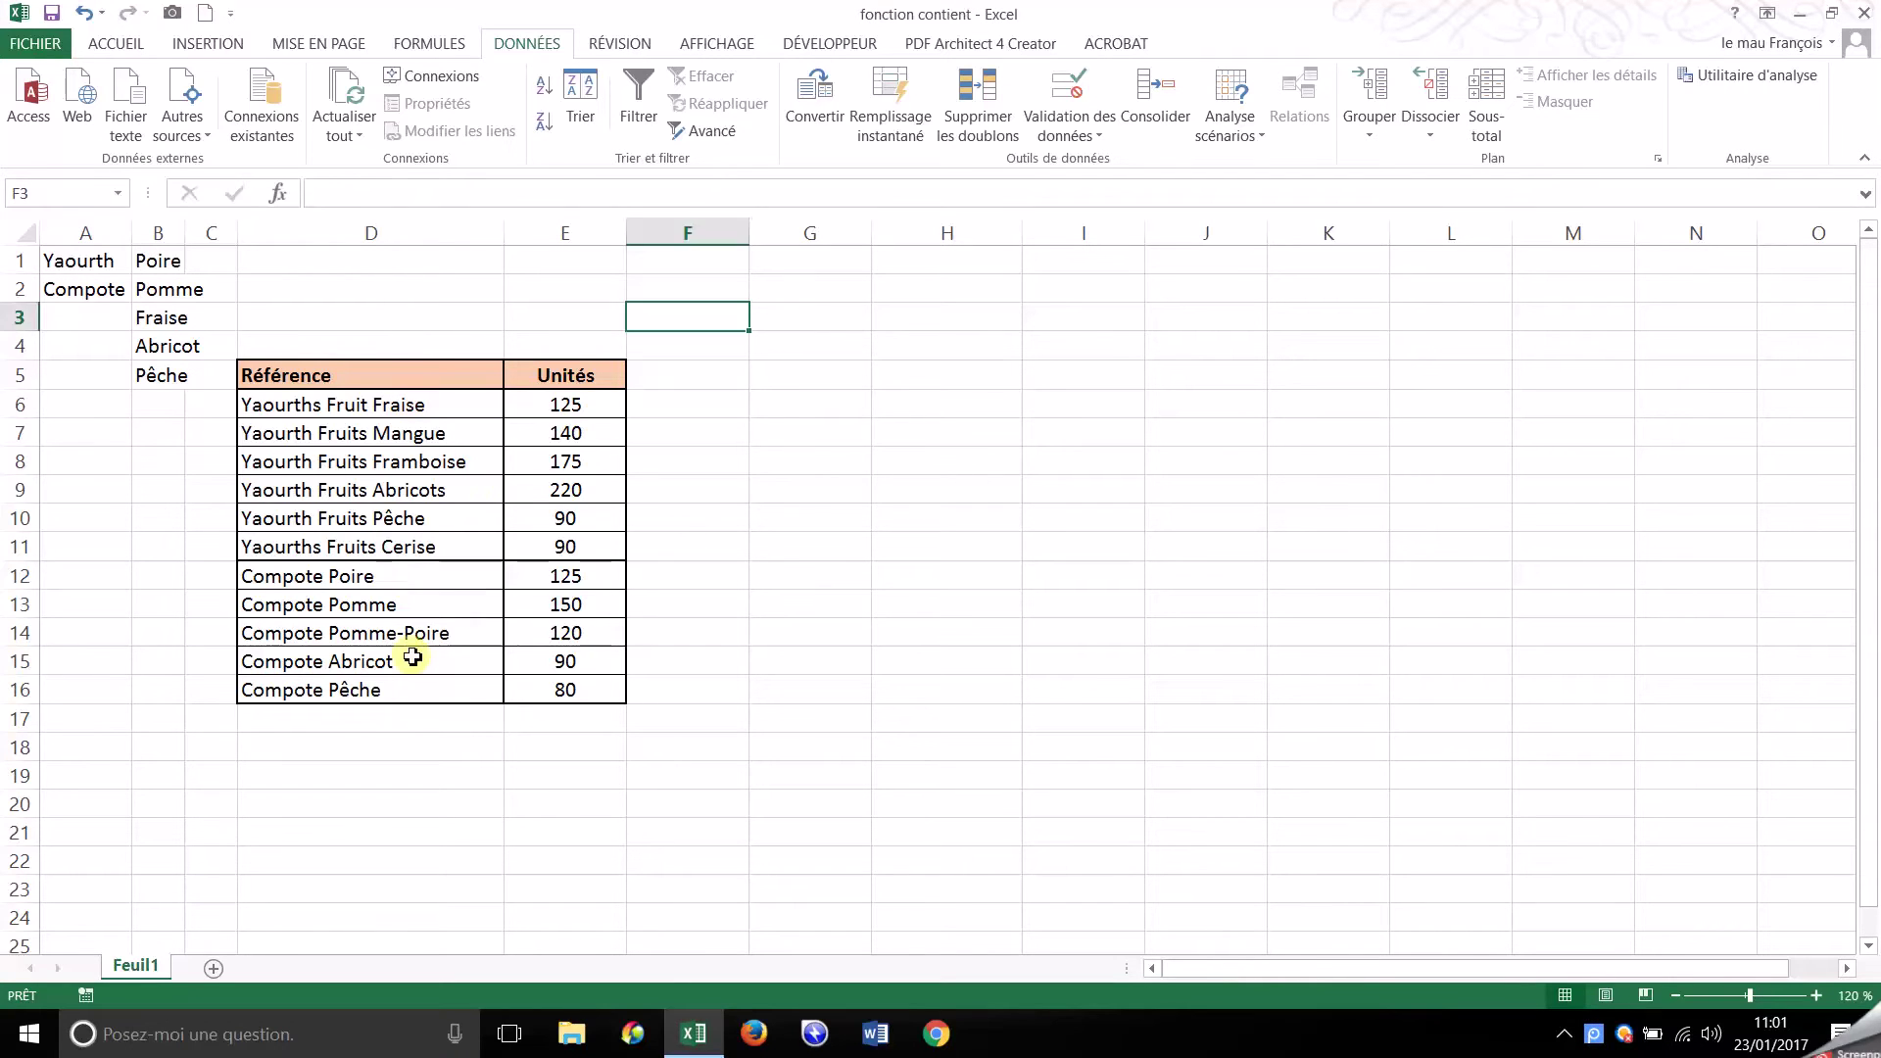
{"action": "left_click", "coordinate": [427, 581]}
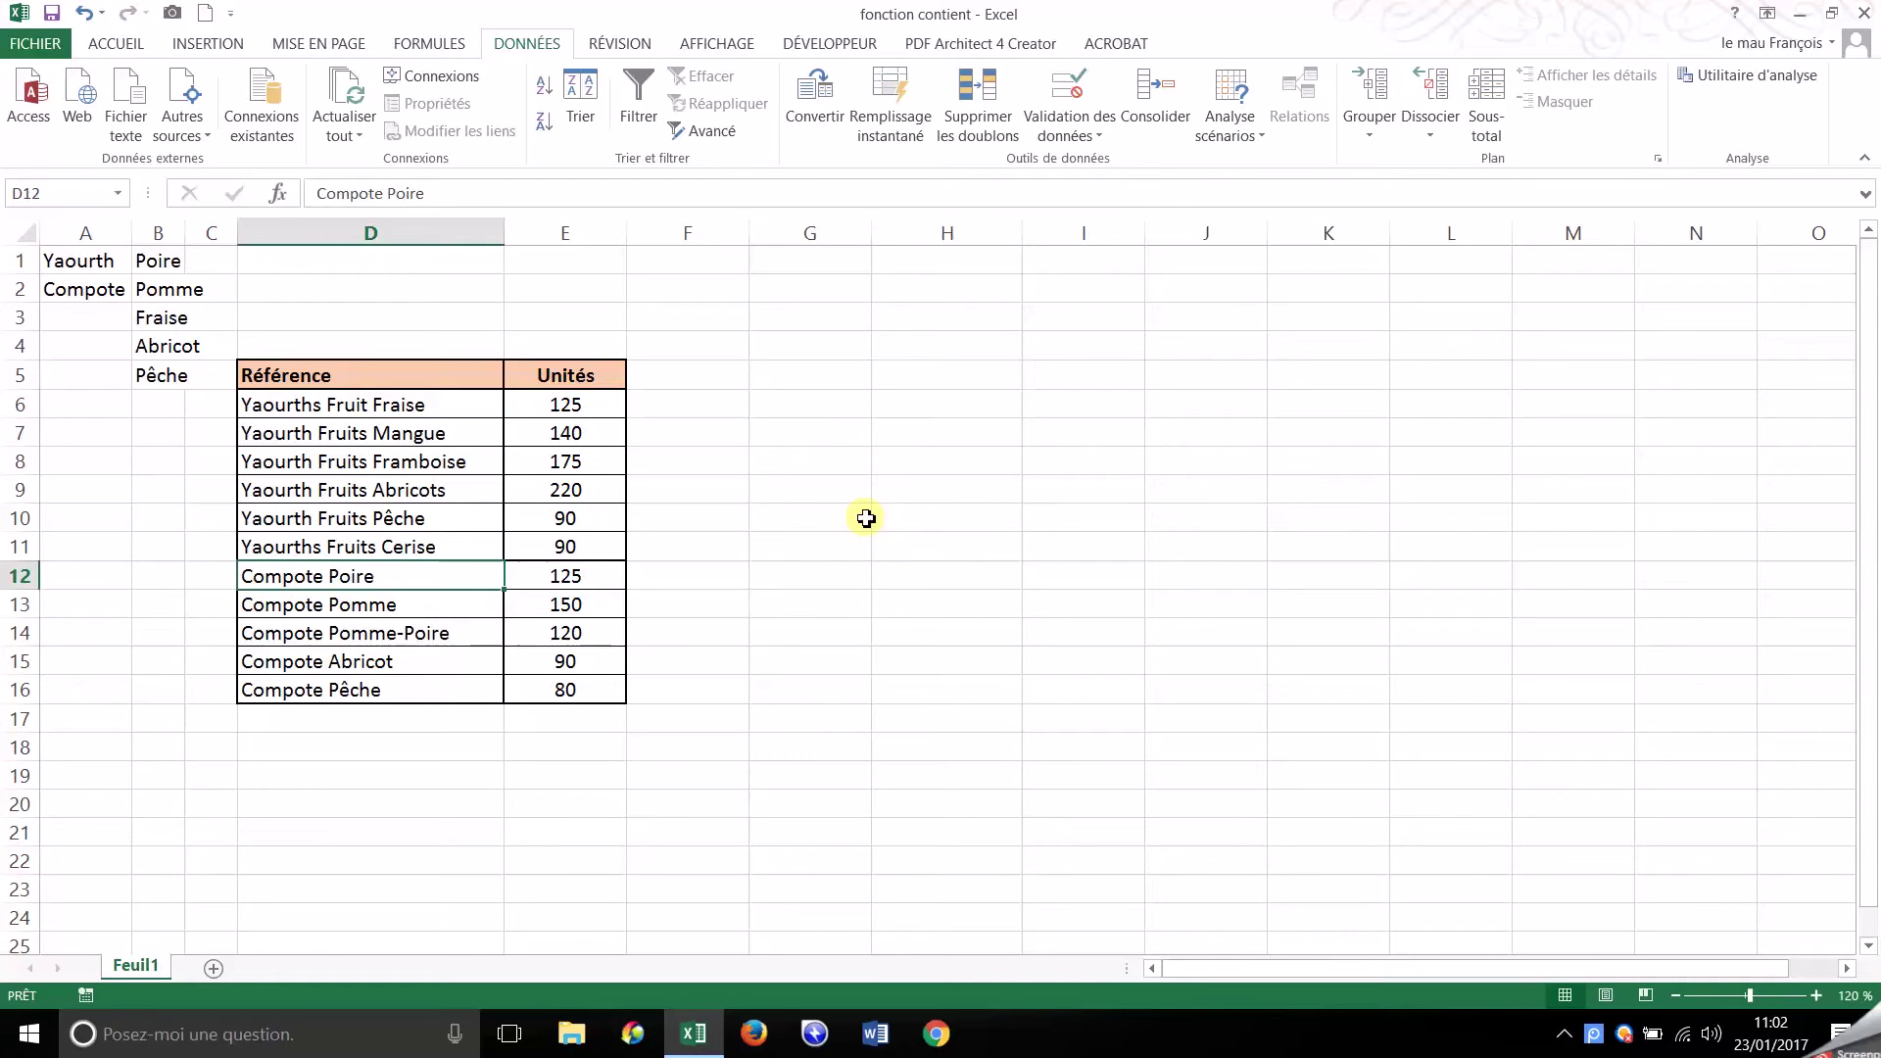
{"action": "left_click", "coordinate": [810, 407]}
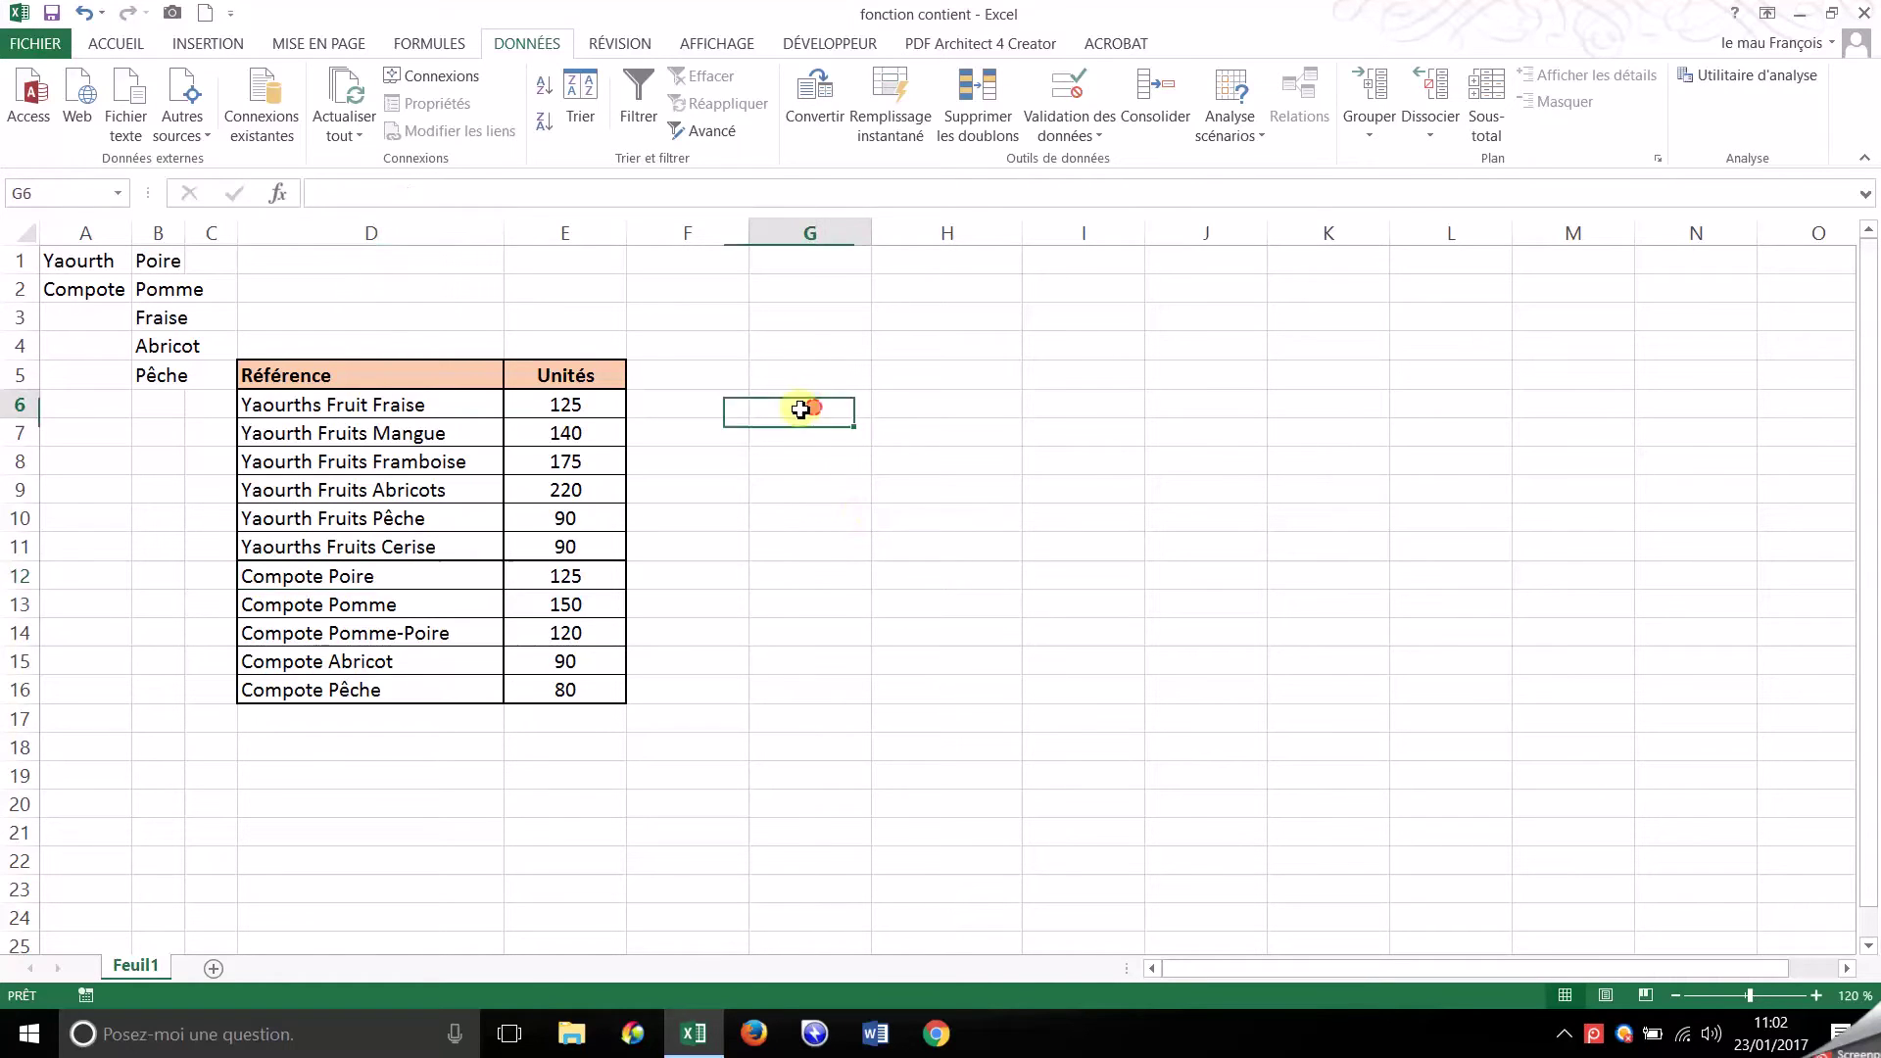
{"action": "left_click", "coordinate": [437, 412]}
{"action": "left_click_drag", "start_coordinate": [437, 425], "coordinate": [549, 541]}
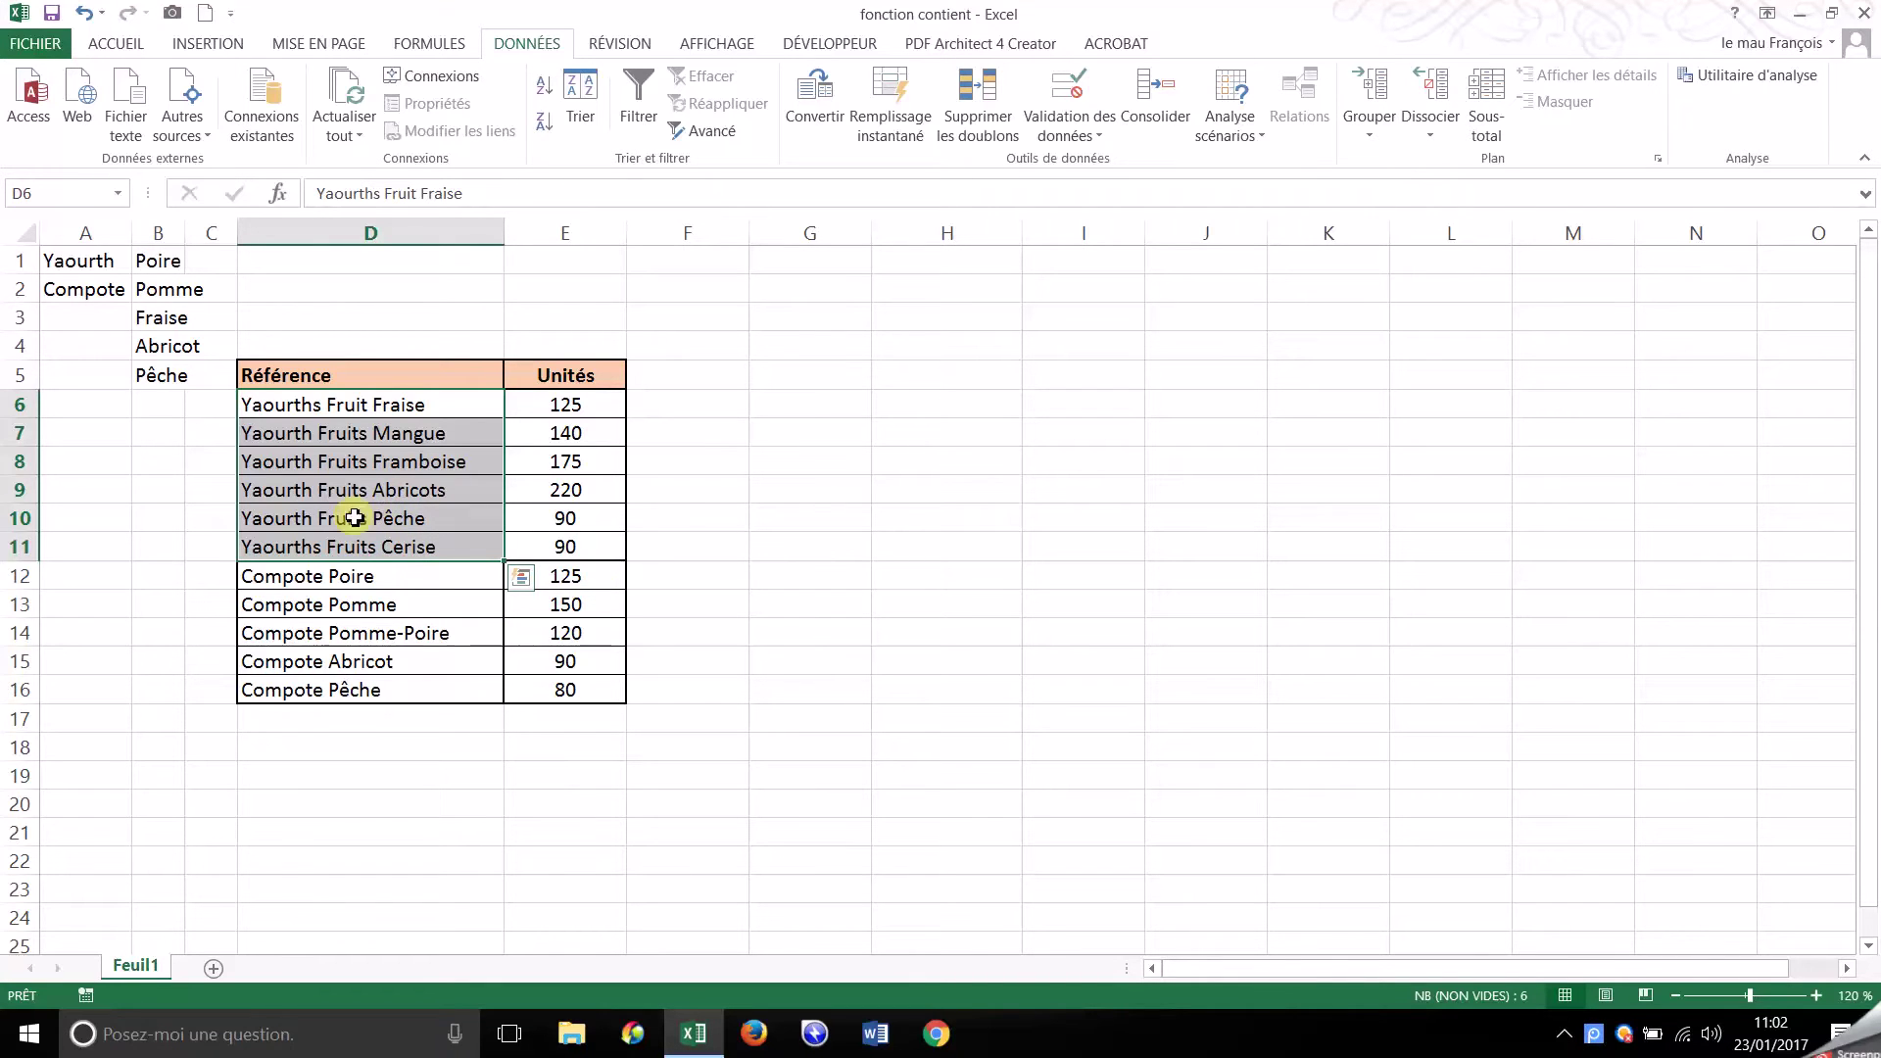
{"action": "left_click", "coordinate": [388, 406]}
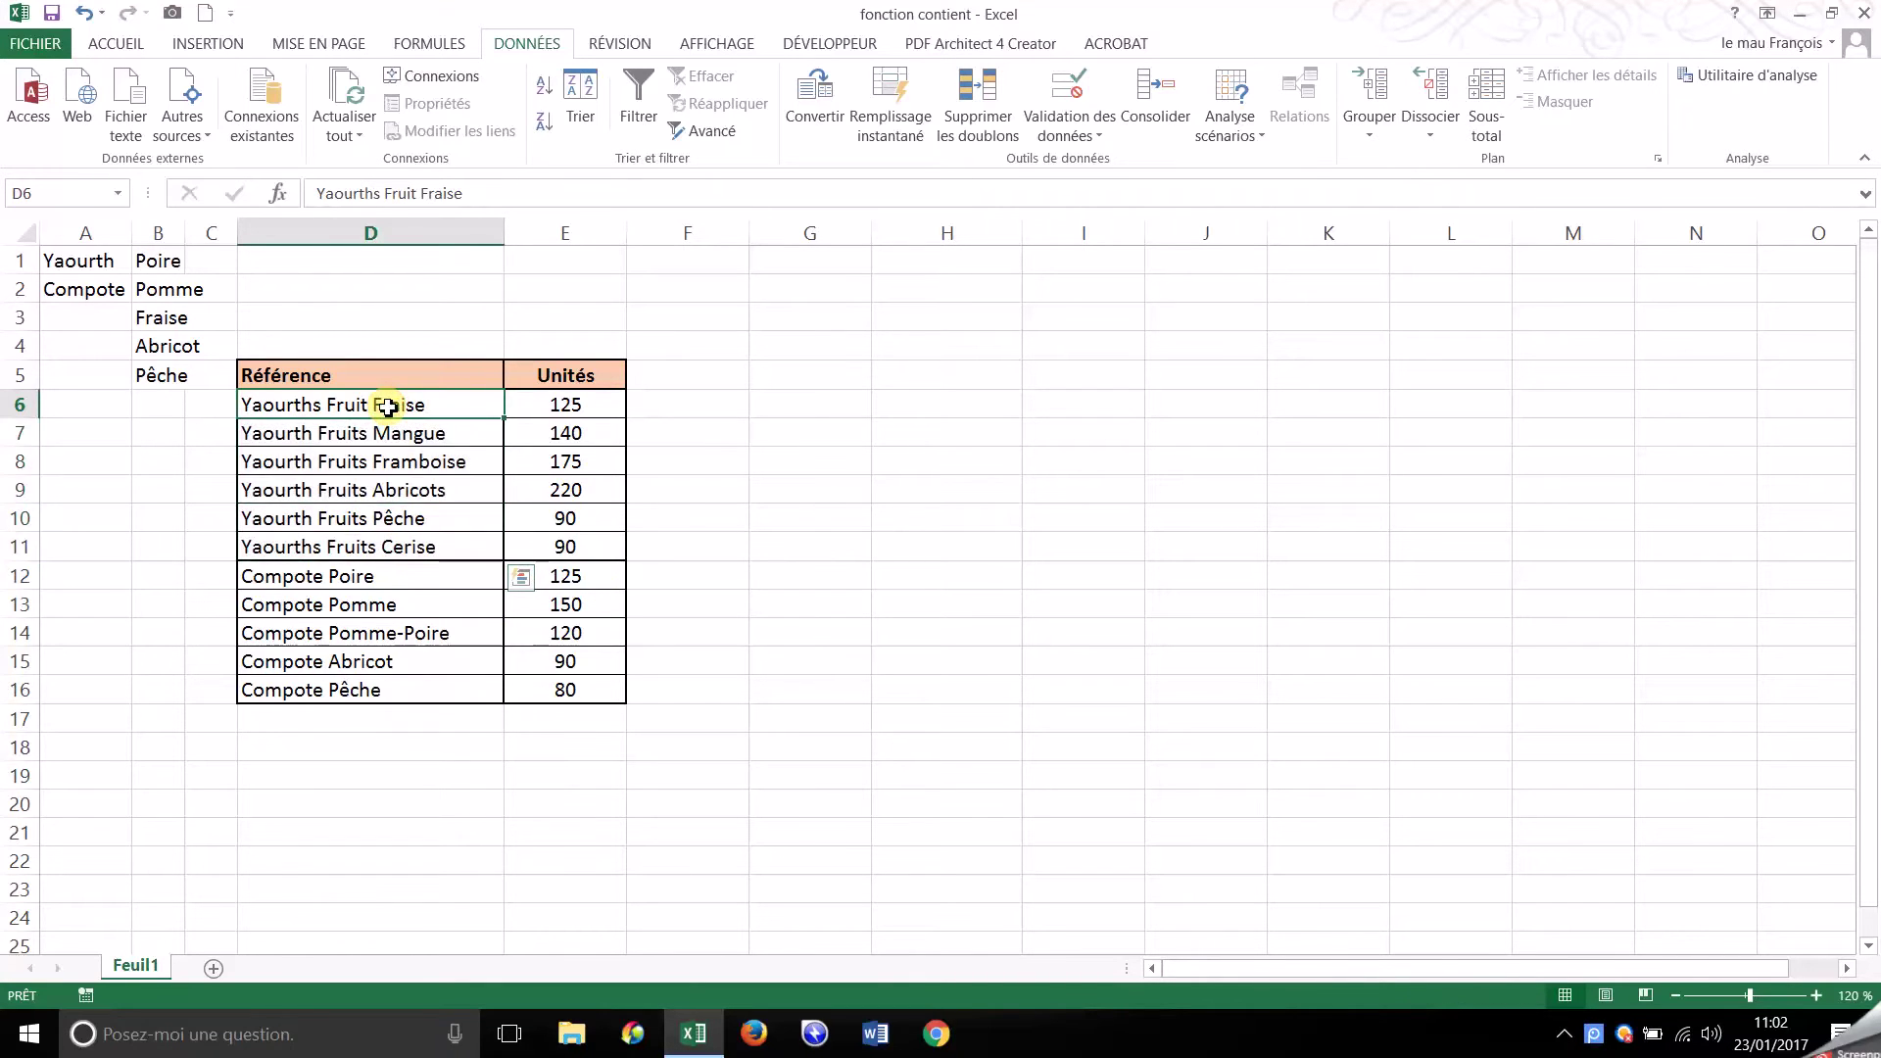
{"action": "left_click", "coordinate": [395, 542]}
{"action": "left_click", "coordinate": [402, 521]}
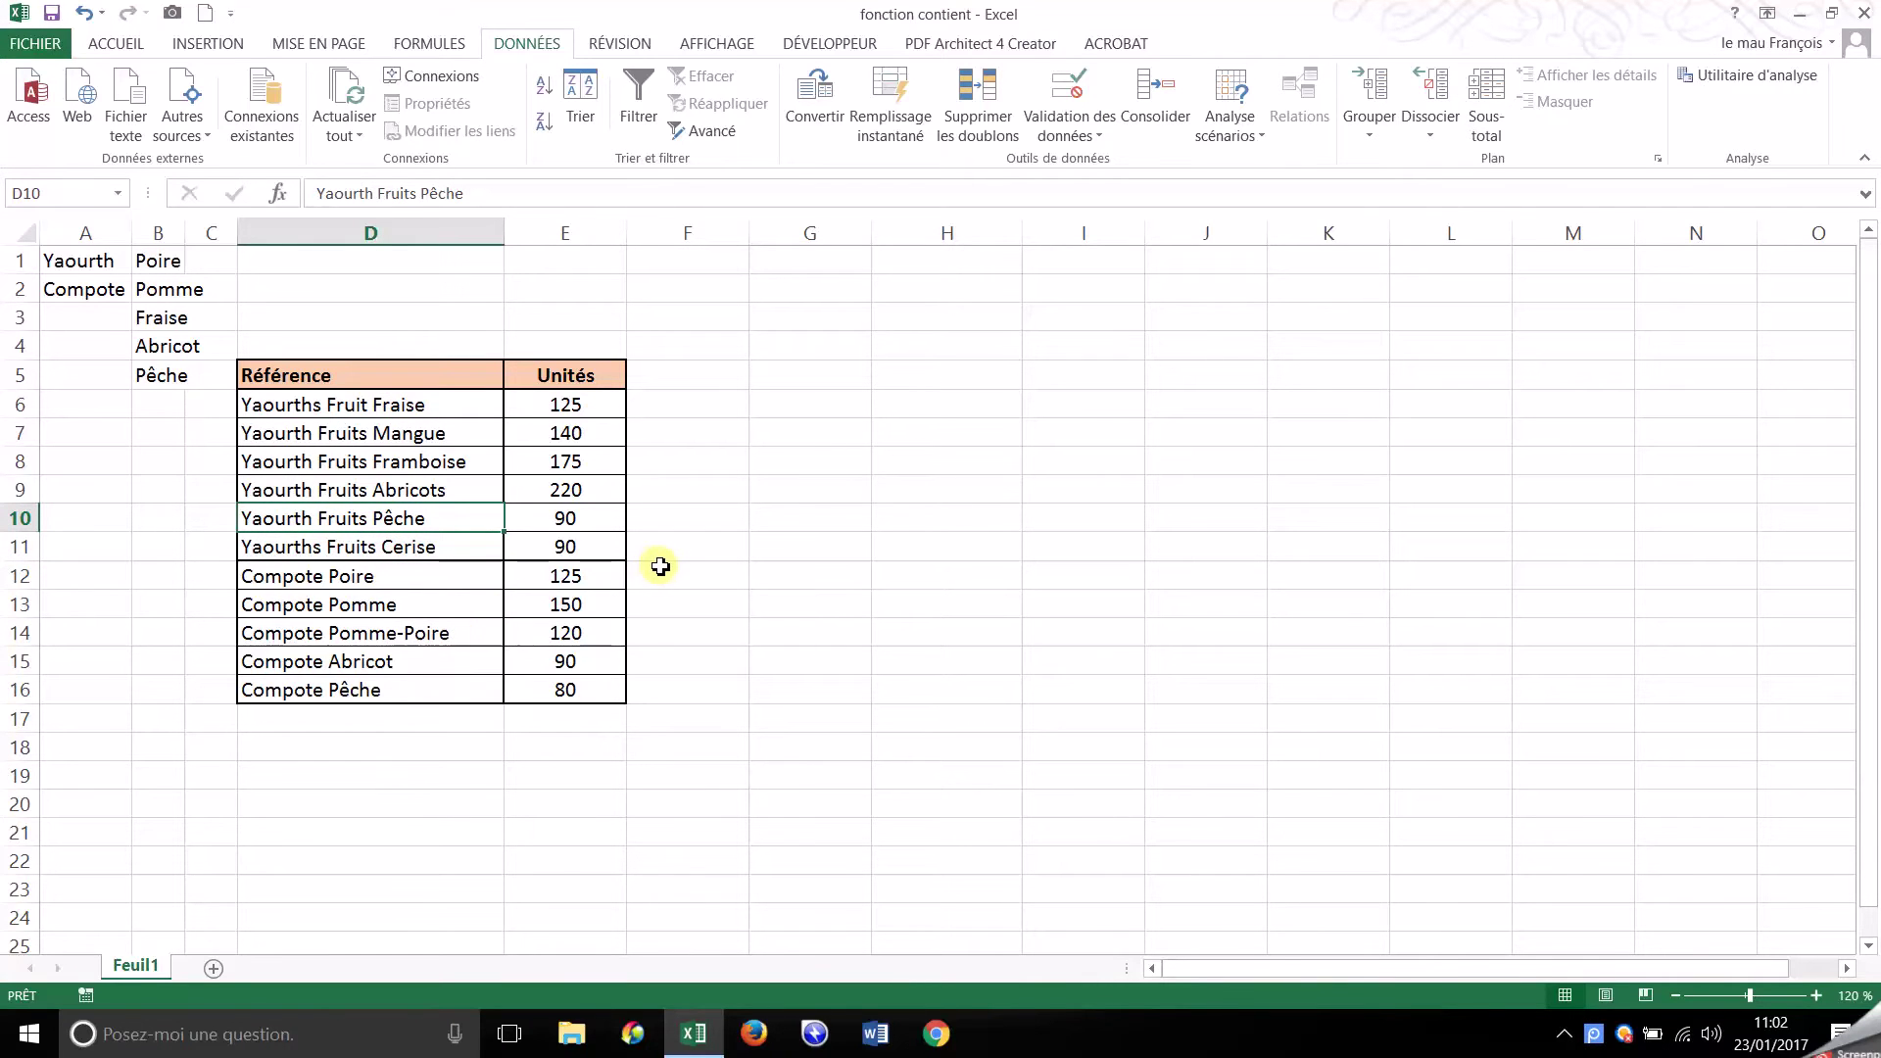
{"action": "left_click", "coordinate": [1002, 384]}
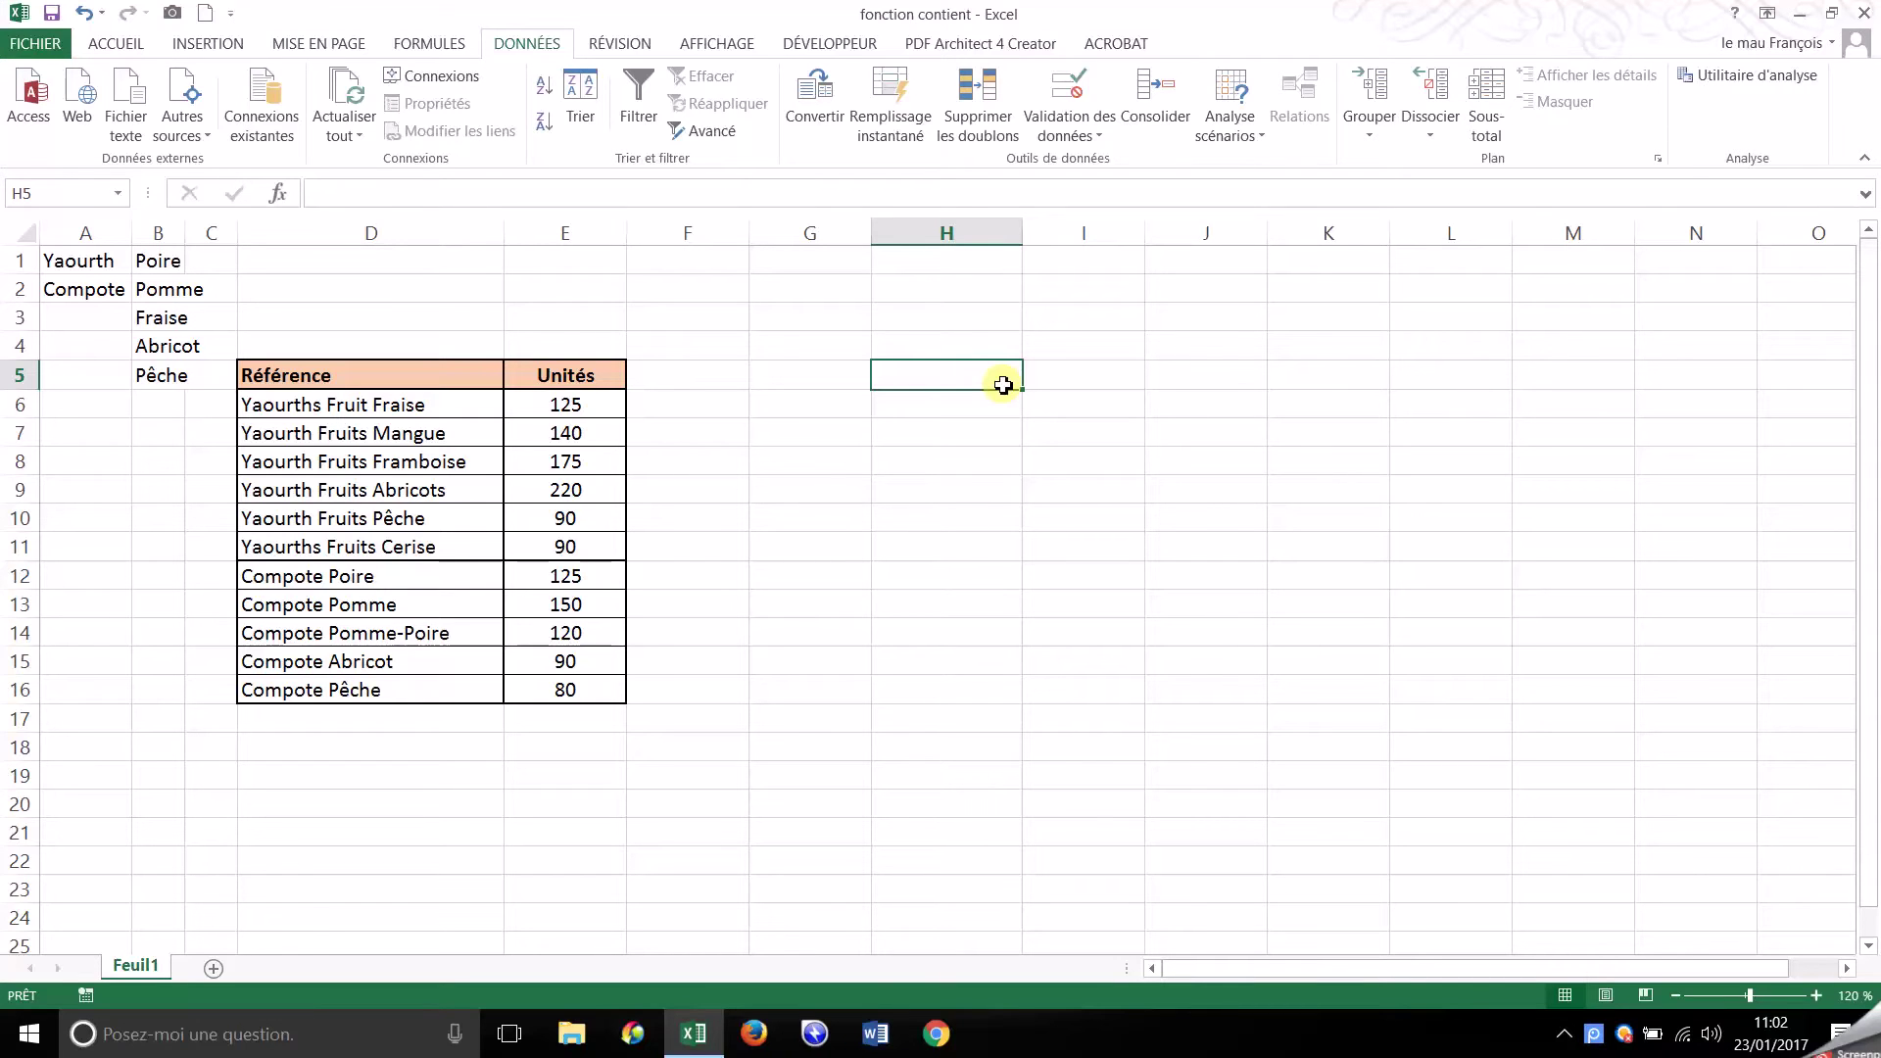
{"action": "left_click", "coordinate": [323, 405]}
{"action": "left_click_drag", "start_coordinate": [319, 465], "coordinate": [312, 696]}
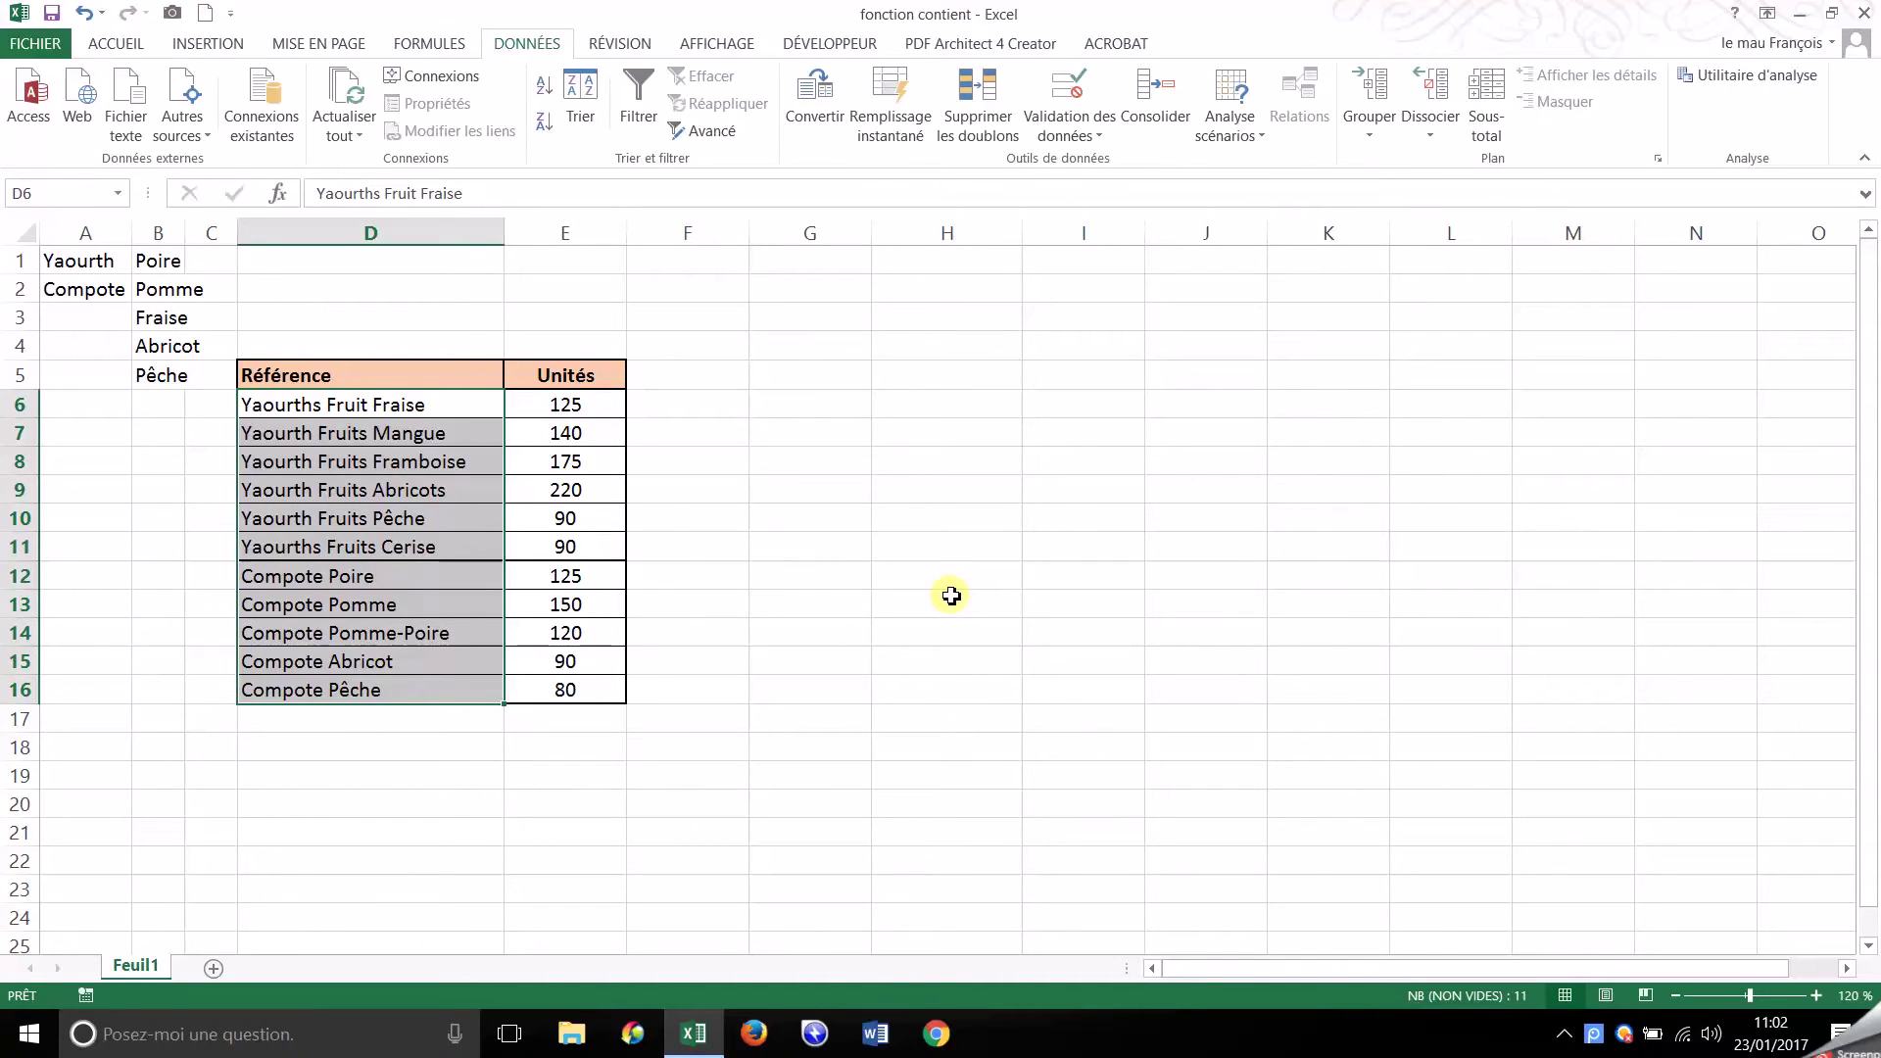
{"action": "left_click", "coordinate": [832, 411]}
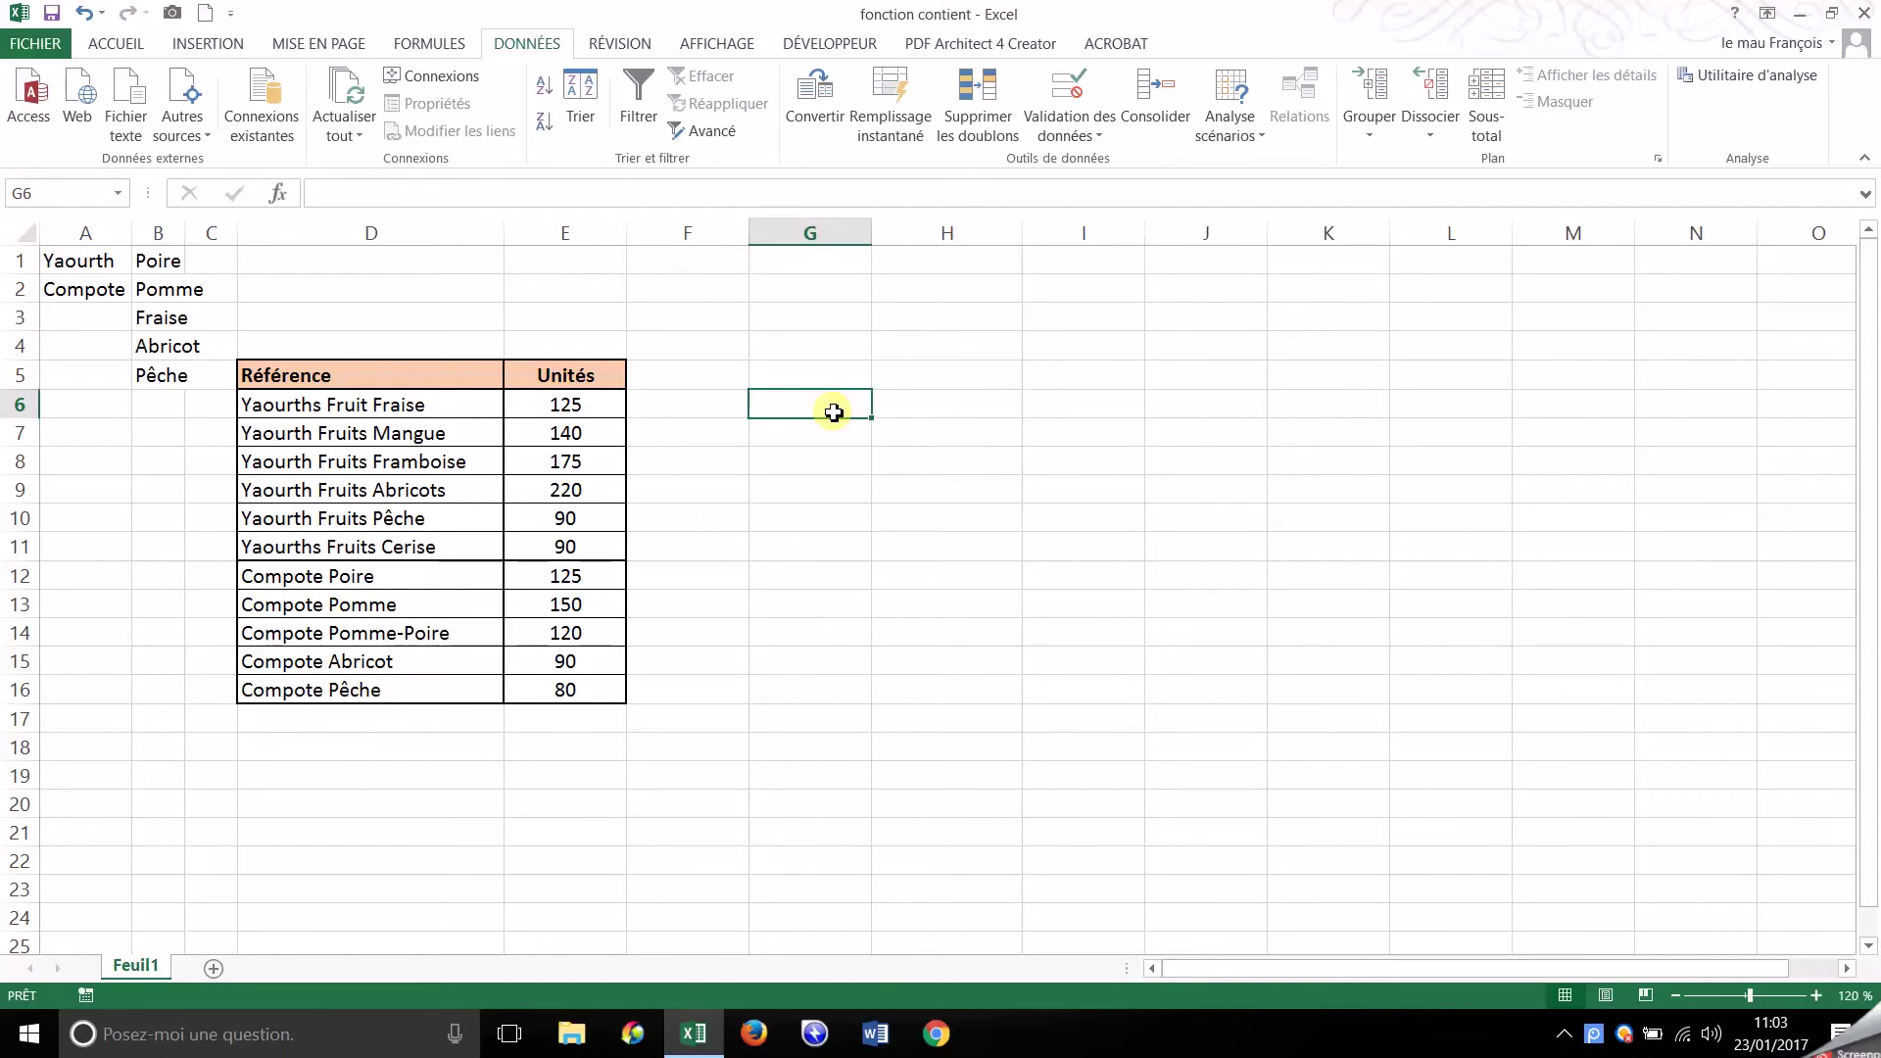
{"action": "left_click_drag", "start_coordinate": [362, 411], "coordinate": [349, 546]}
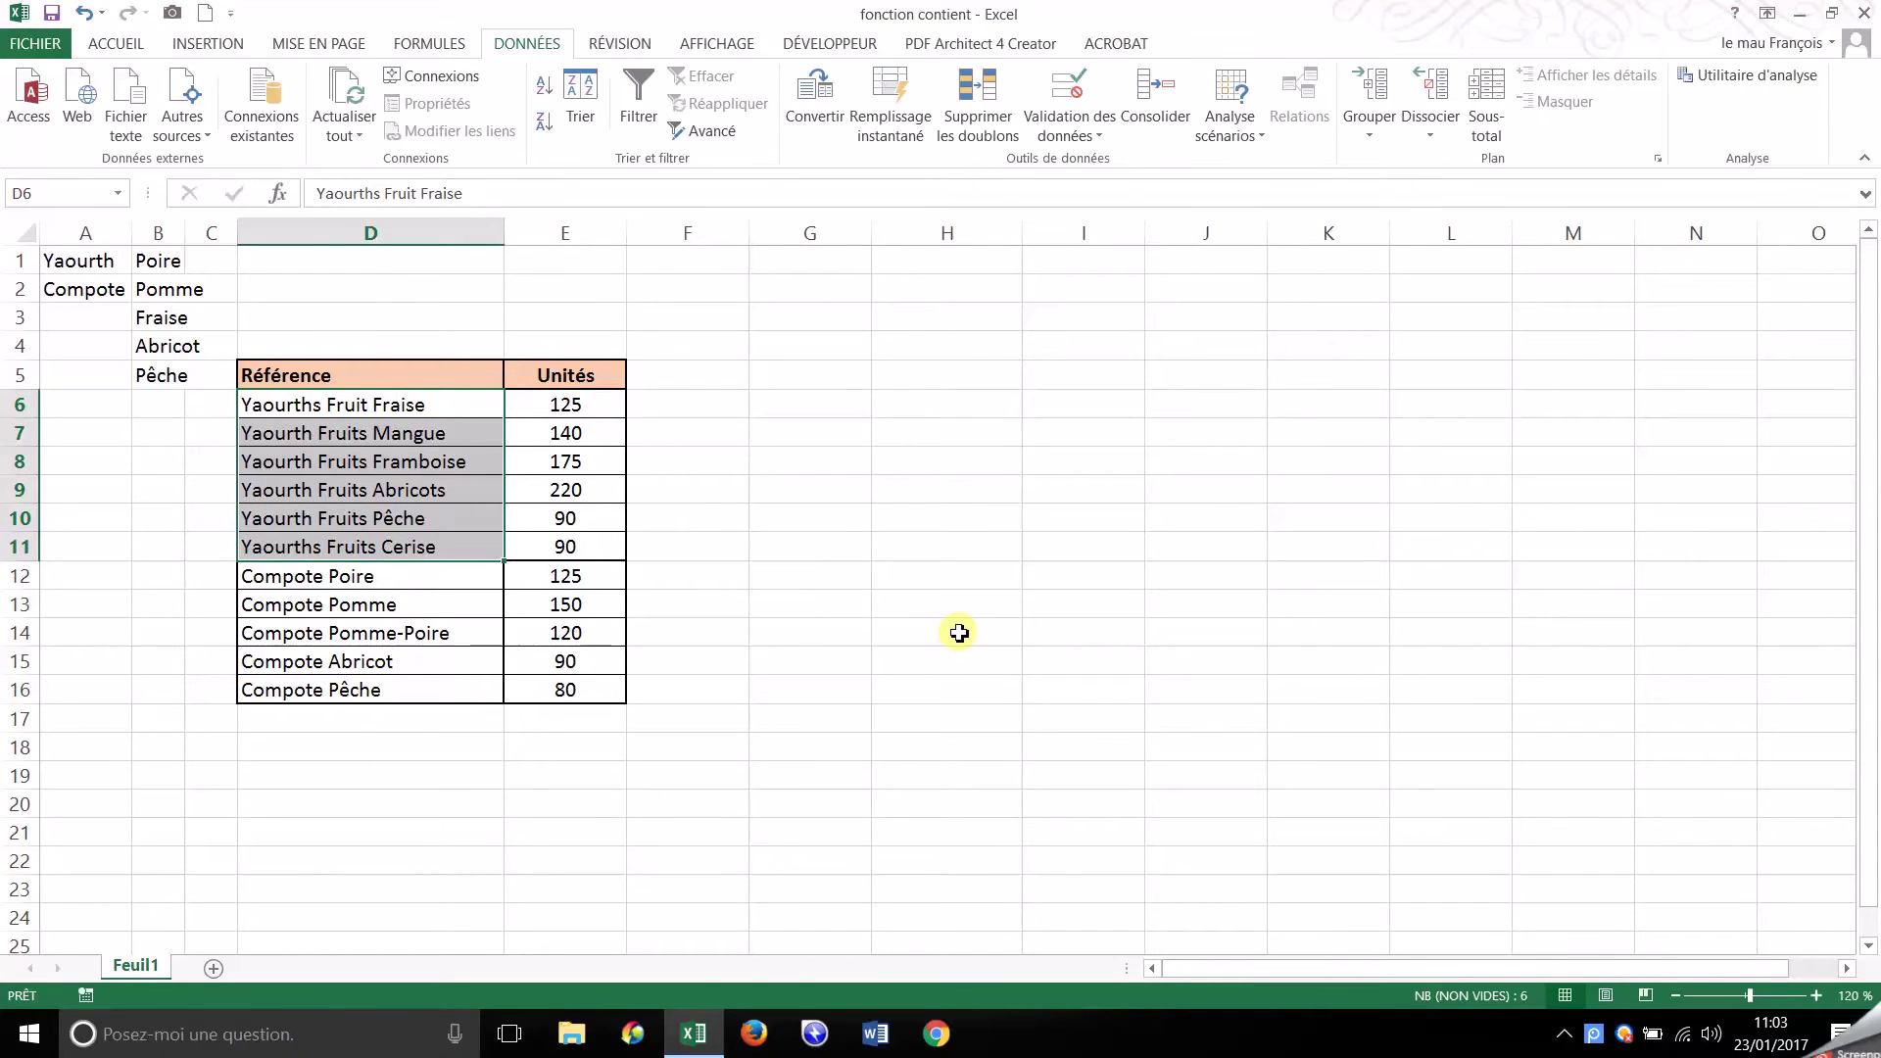
Enter =NB.SI(D6:D16;"*"&"Yaourth"&"*") in G6 to count the references containing Yaourth
{"action": "left_click", "coordinate": [854, 402]}
{"action": "type", "text": "=nb"}
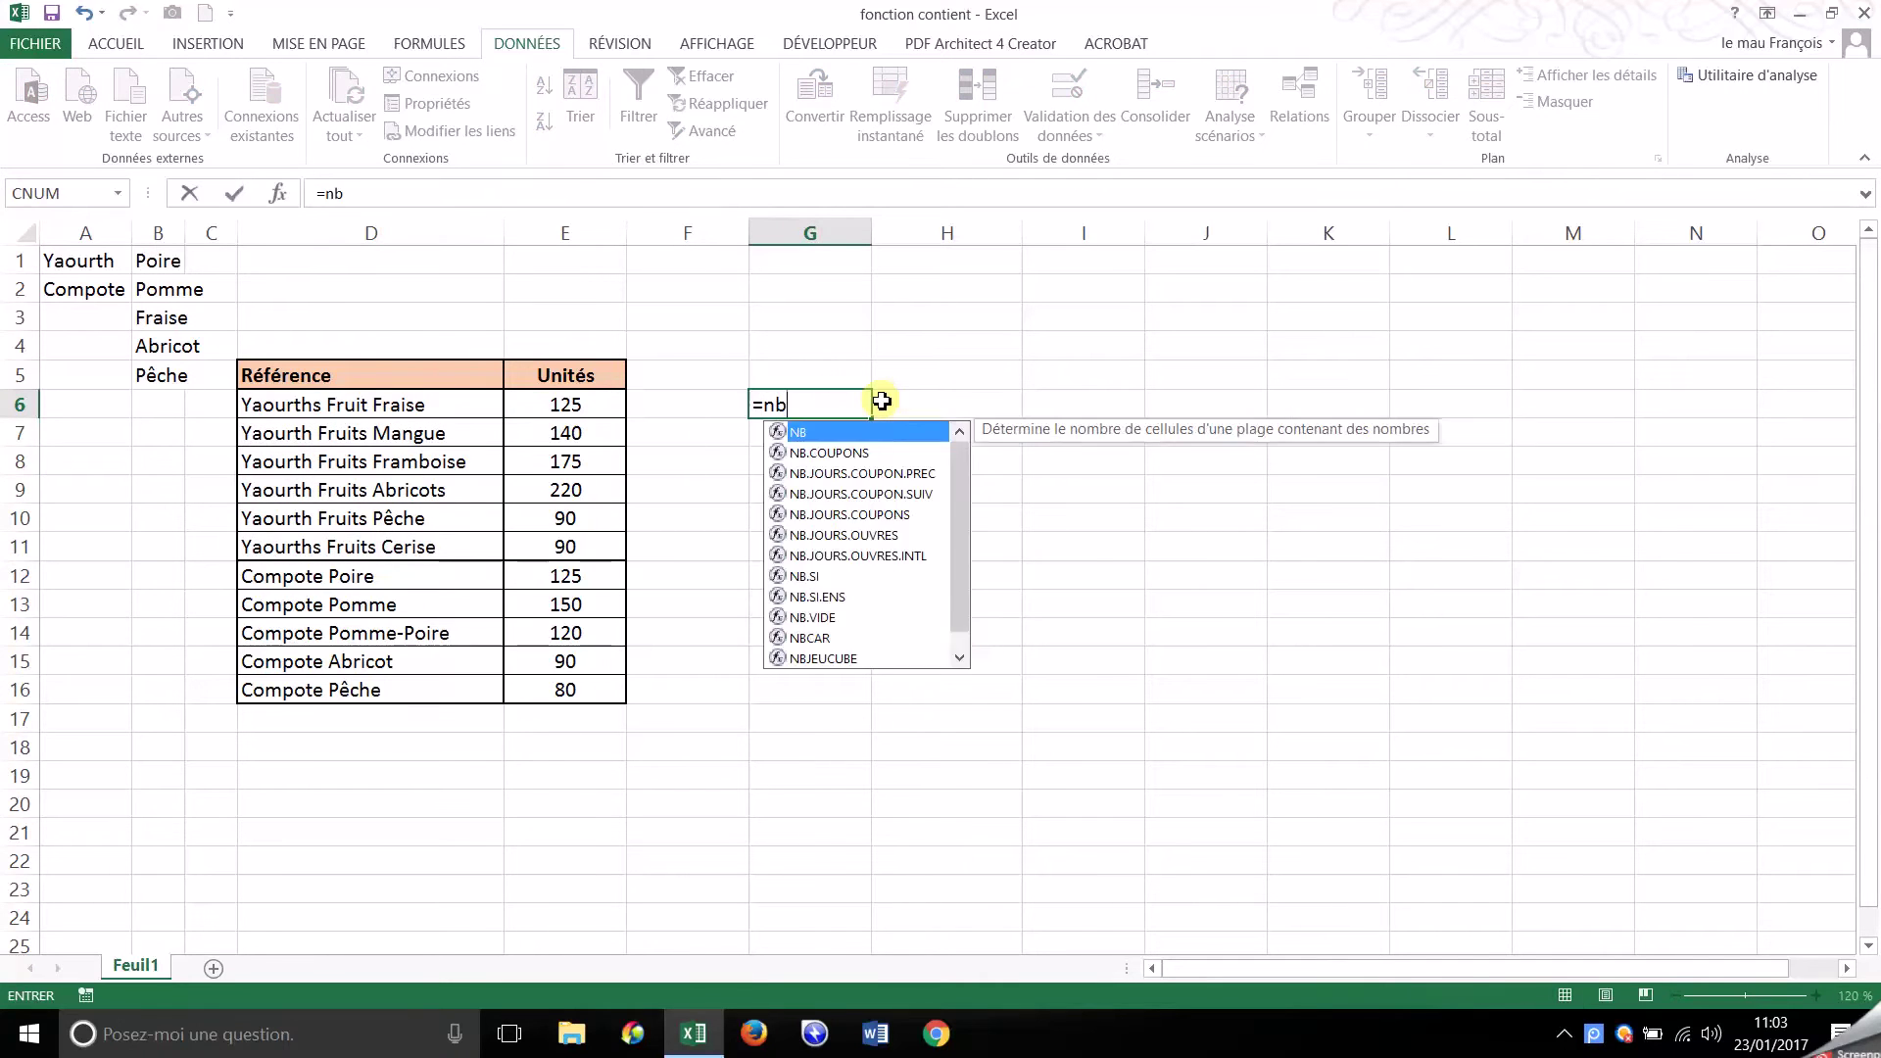
{"action": "type", "text": ".si("}
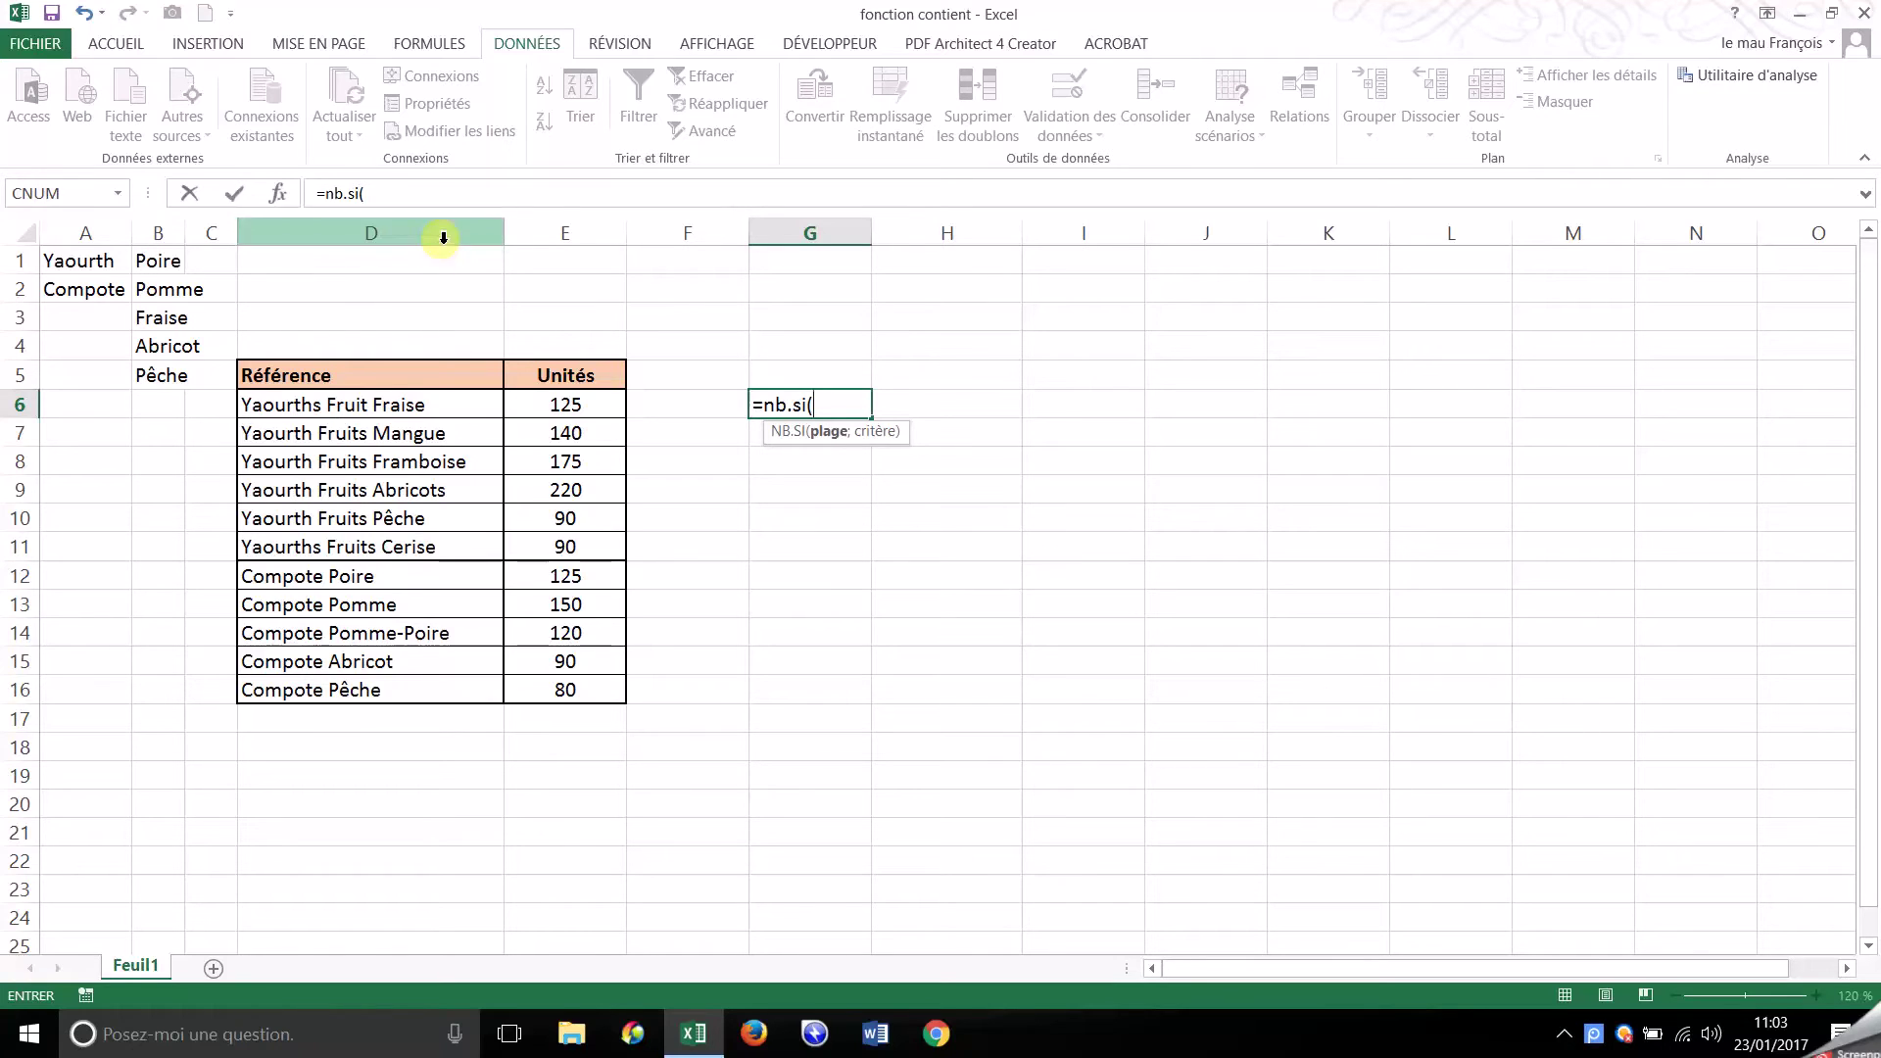
{"action": "left_click_drag", "start_coordinate": [380, 403], "coordinate": [352, 698]}
{"action": "type", "text": ";"}
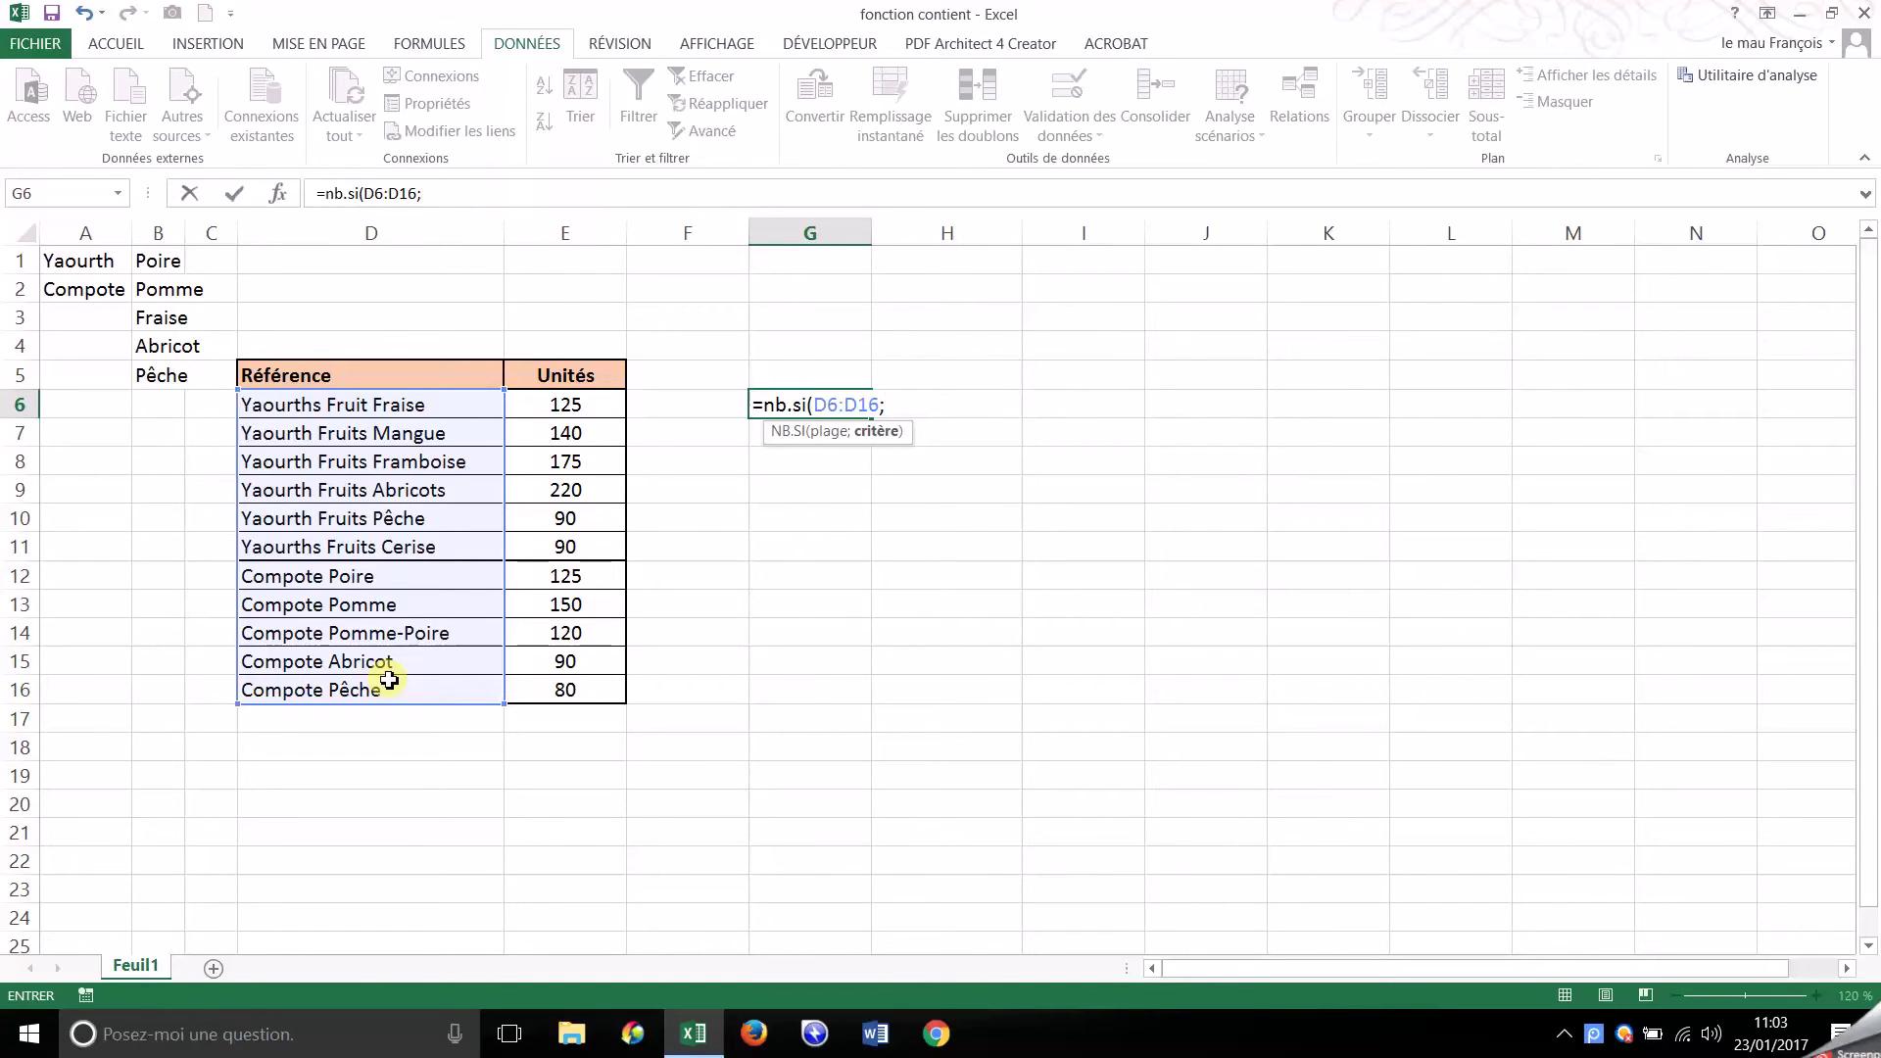
{"action": "type", "text": "\"*\"&\"Yaourth\"&\"*"}
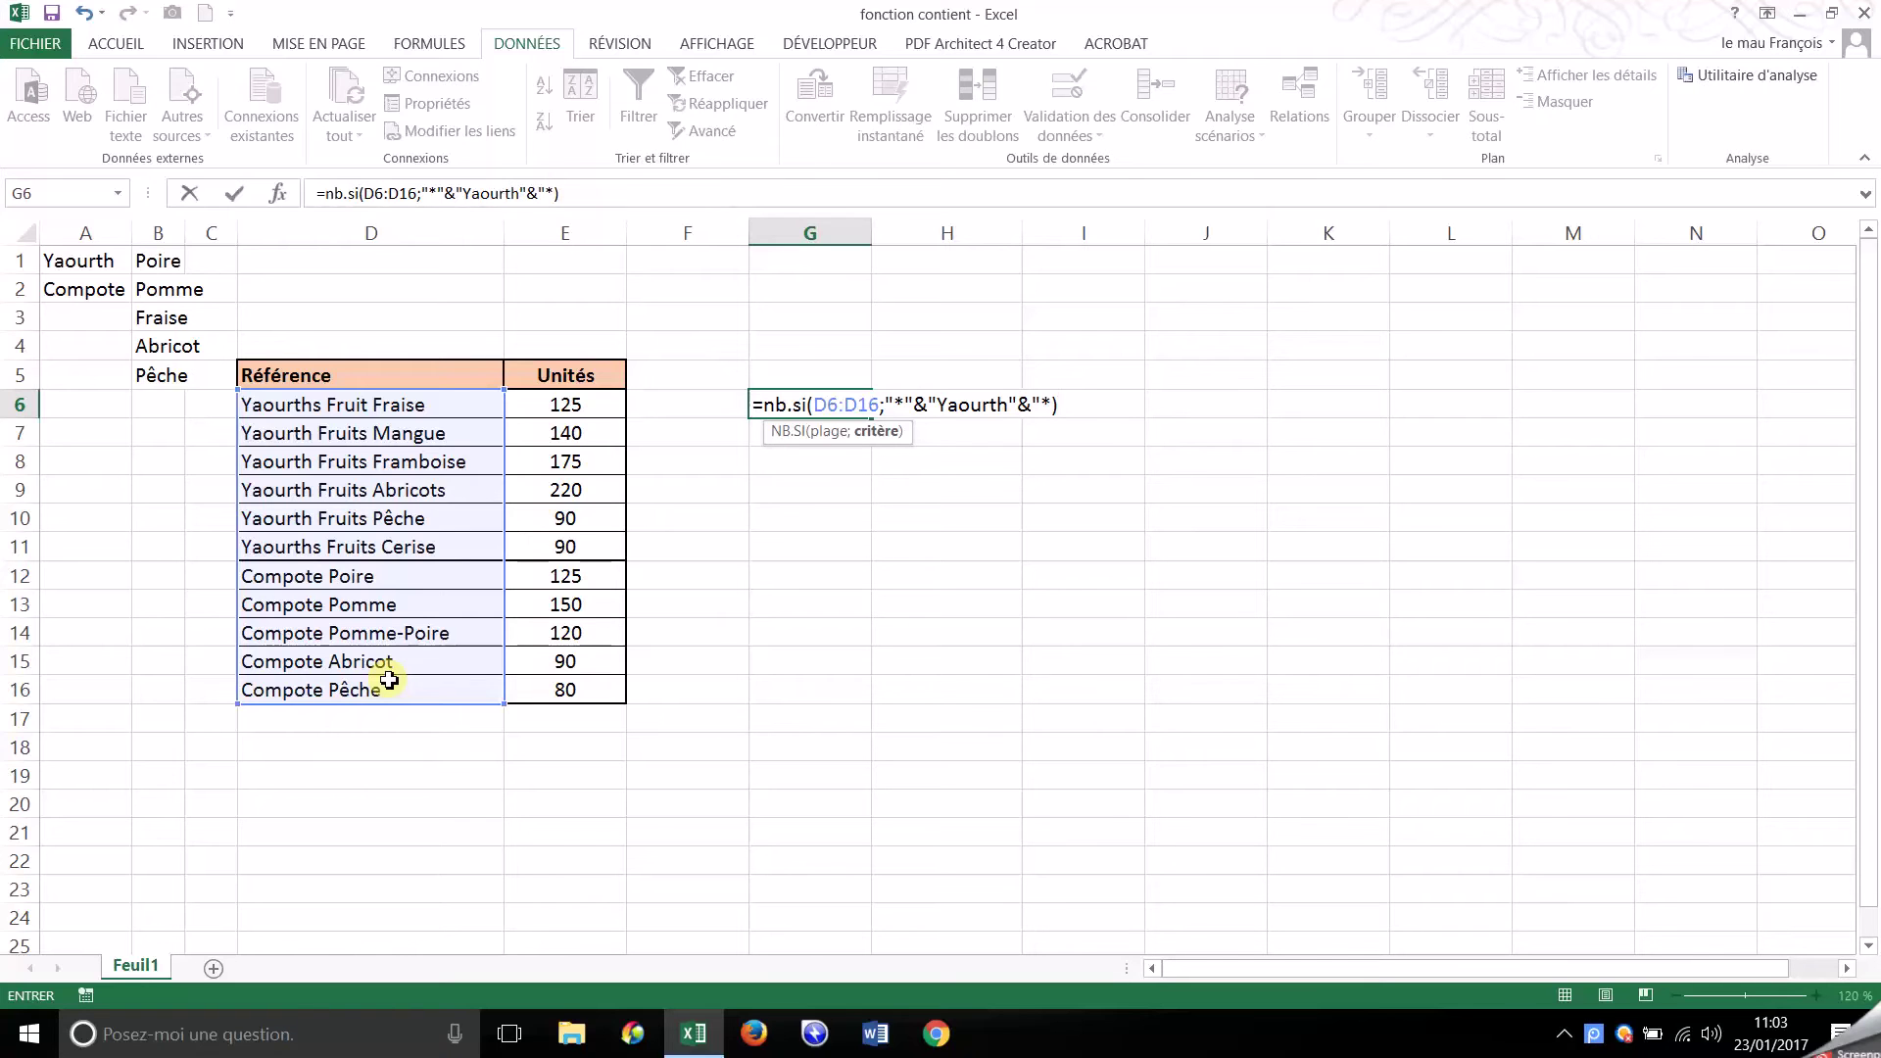
{"action": "left_click", "coordinate": [1056, 406]}
{"action": "type", "text": "\""}
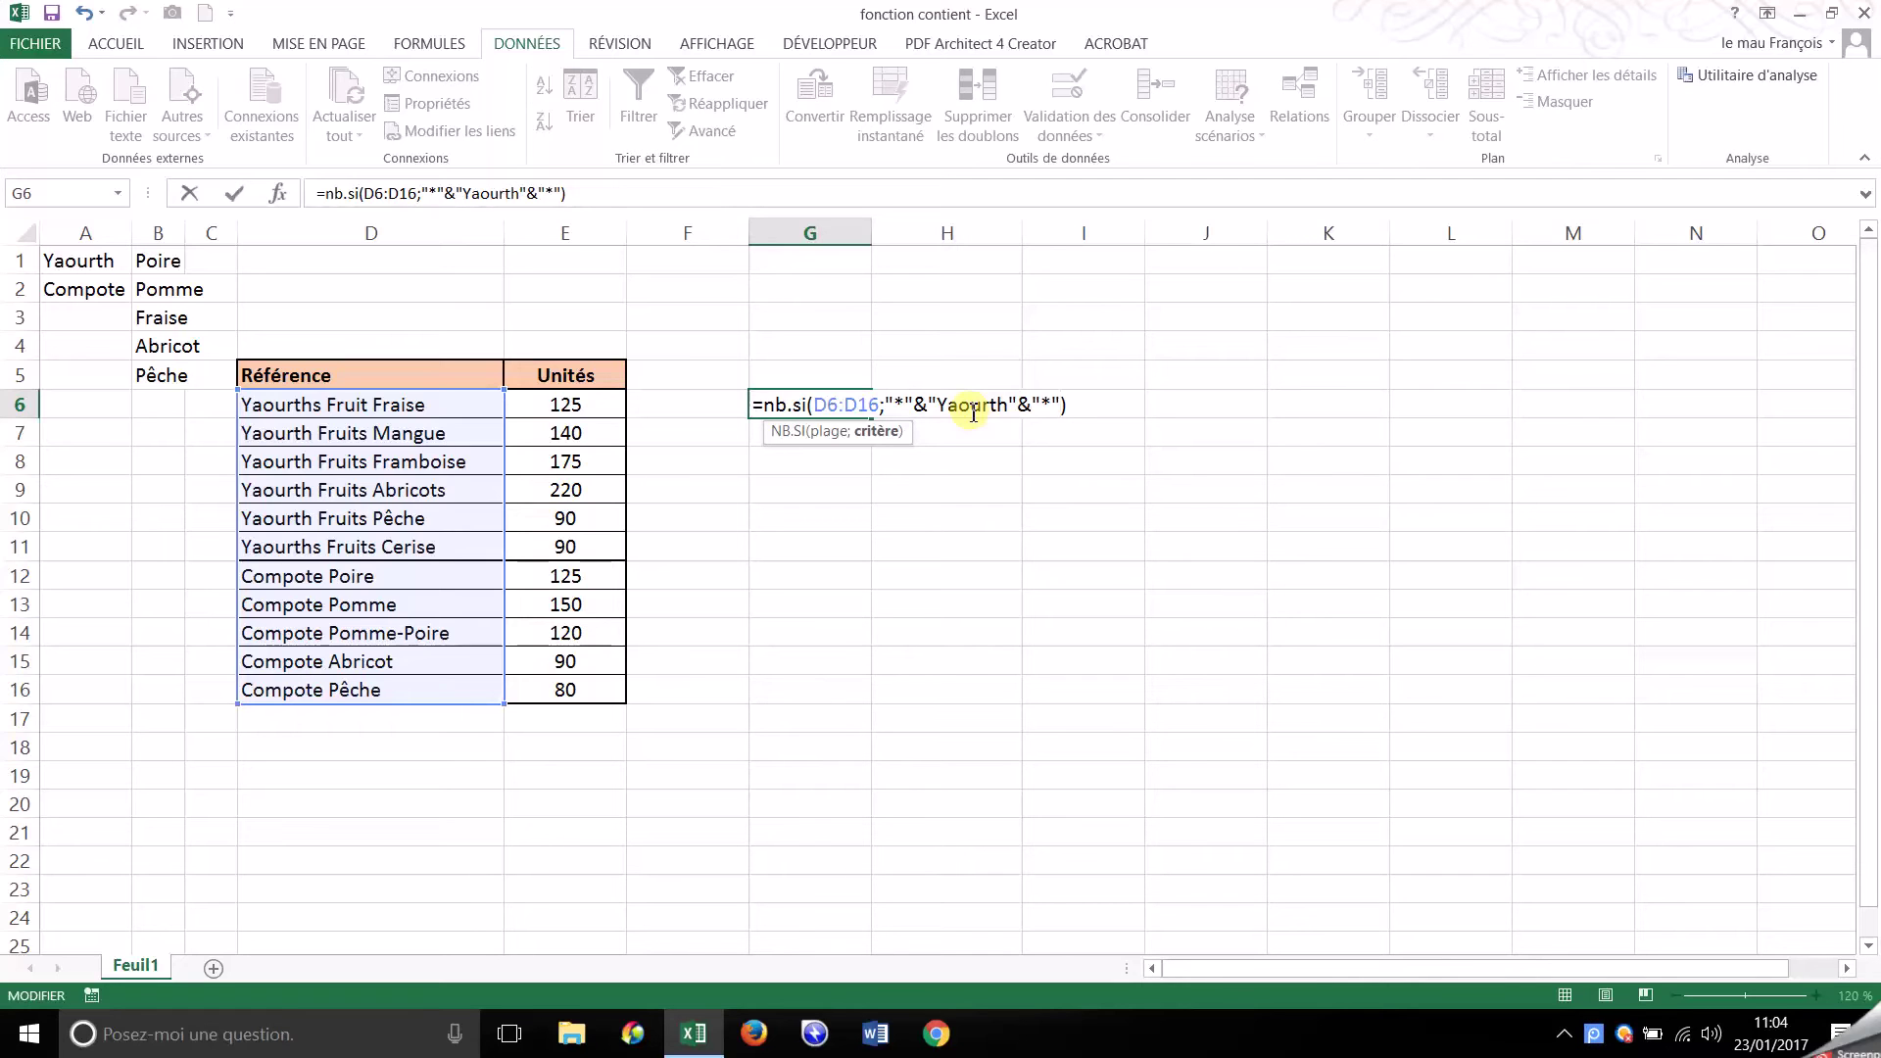
{"action": "left_click_drag", "start_coordinate": [1011, 408], "coordinate": [1062, 406]}
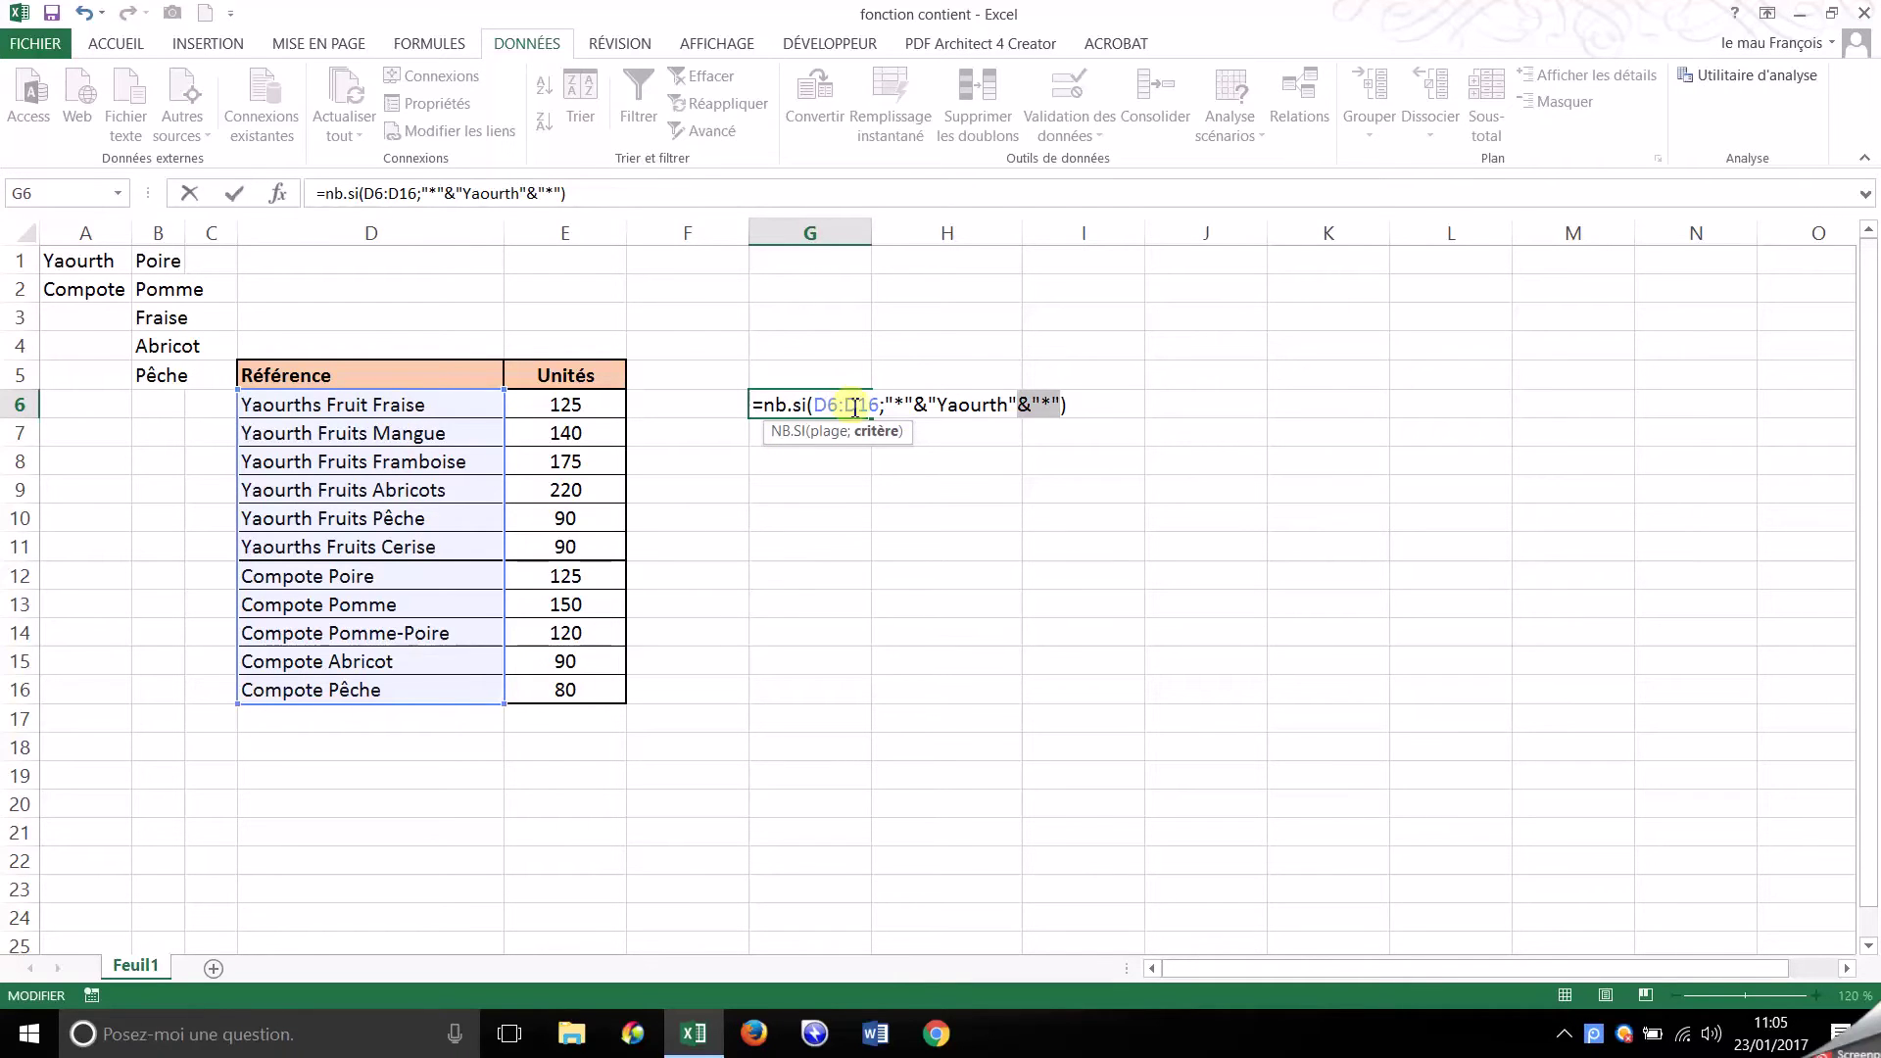
{"action": "left_click", "coordinate": [931, 404]}
{"action": "left_click_drag", "start_coordinate": [931, 404], "coordinate": [894, 406]}
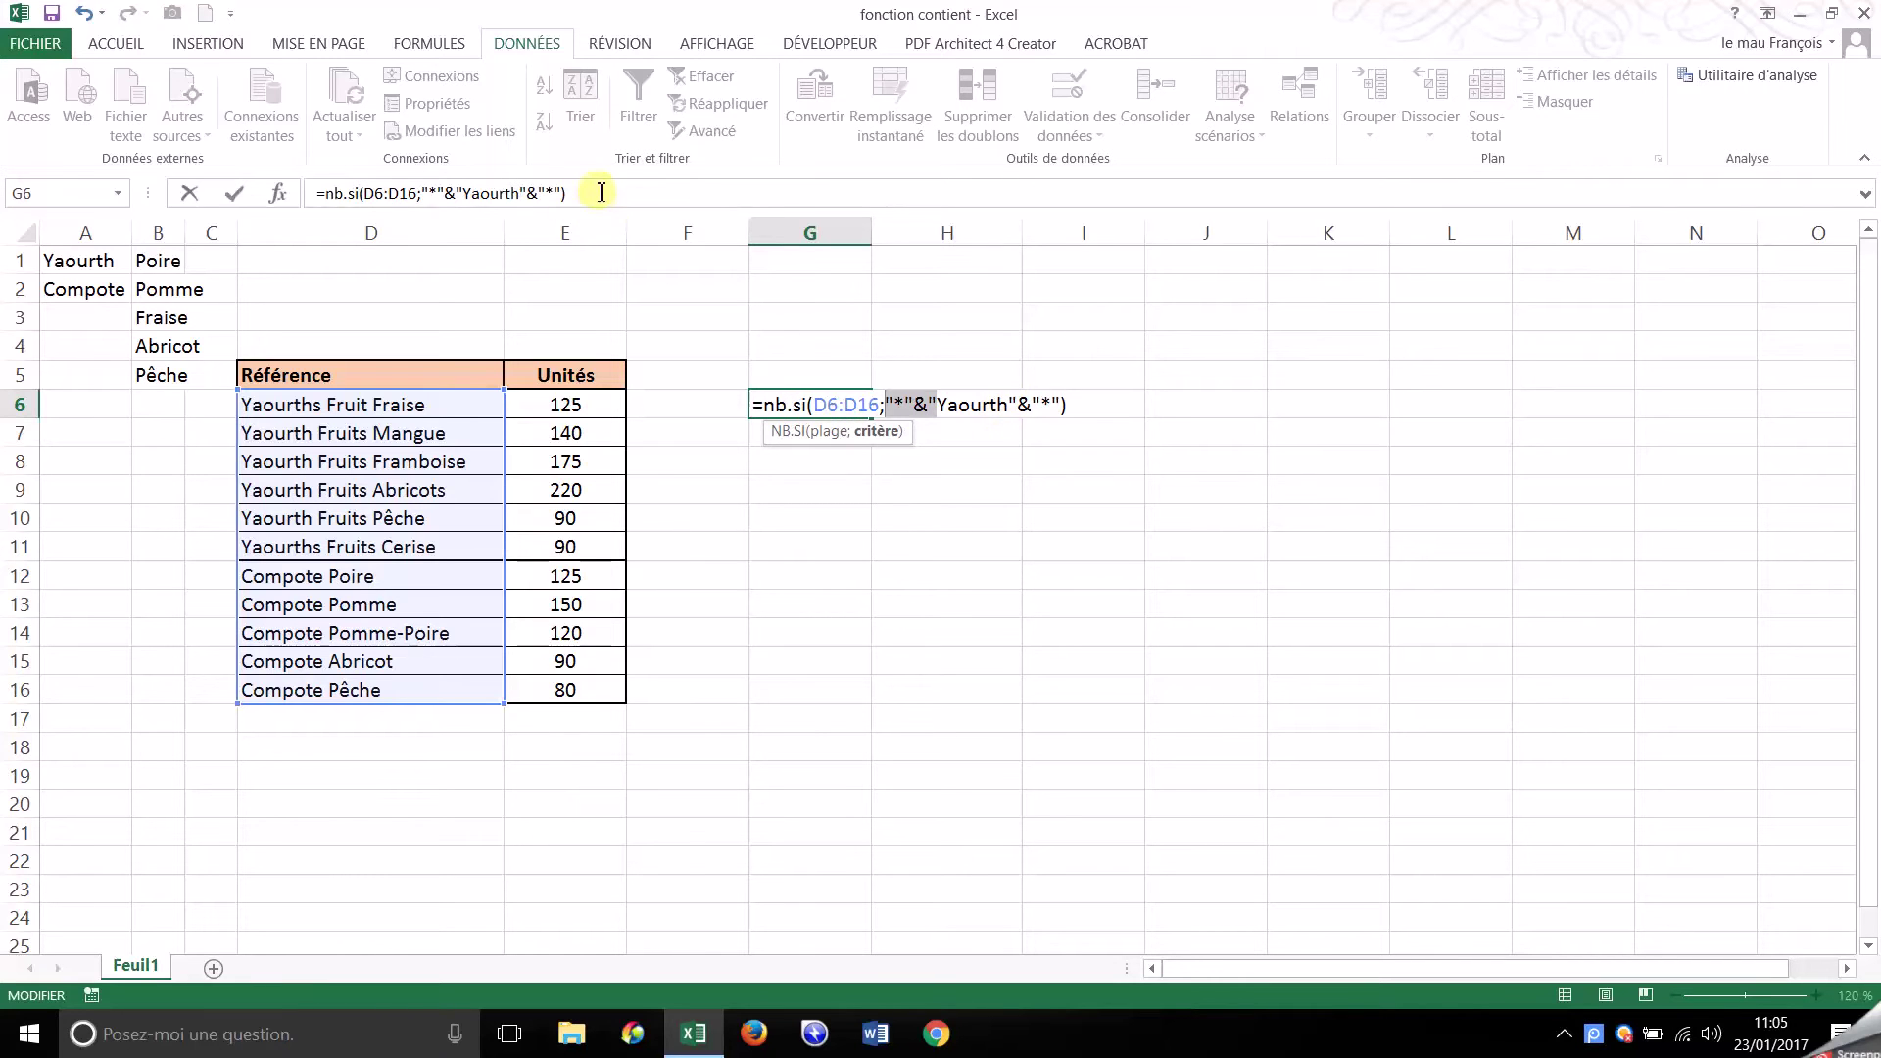
{"action": "key", "text": "Return"}
{"action": "key", "text": "Up"}
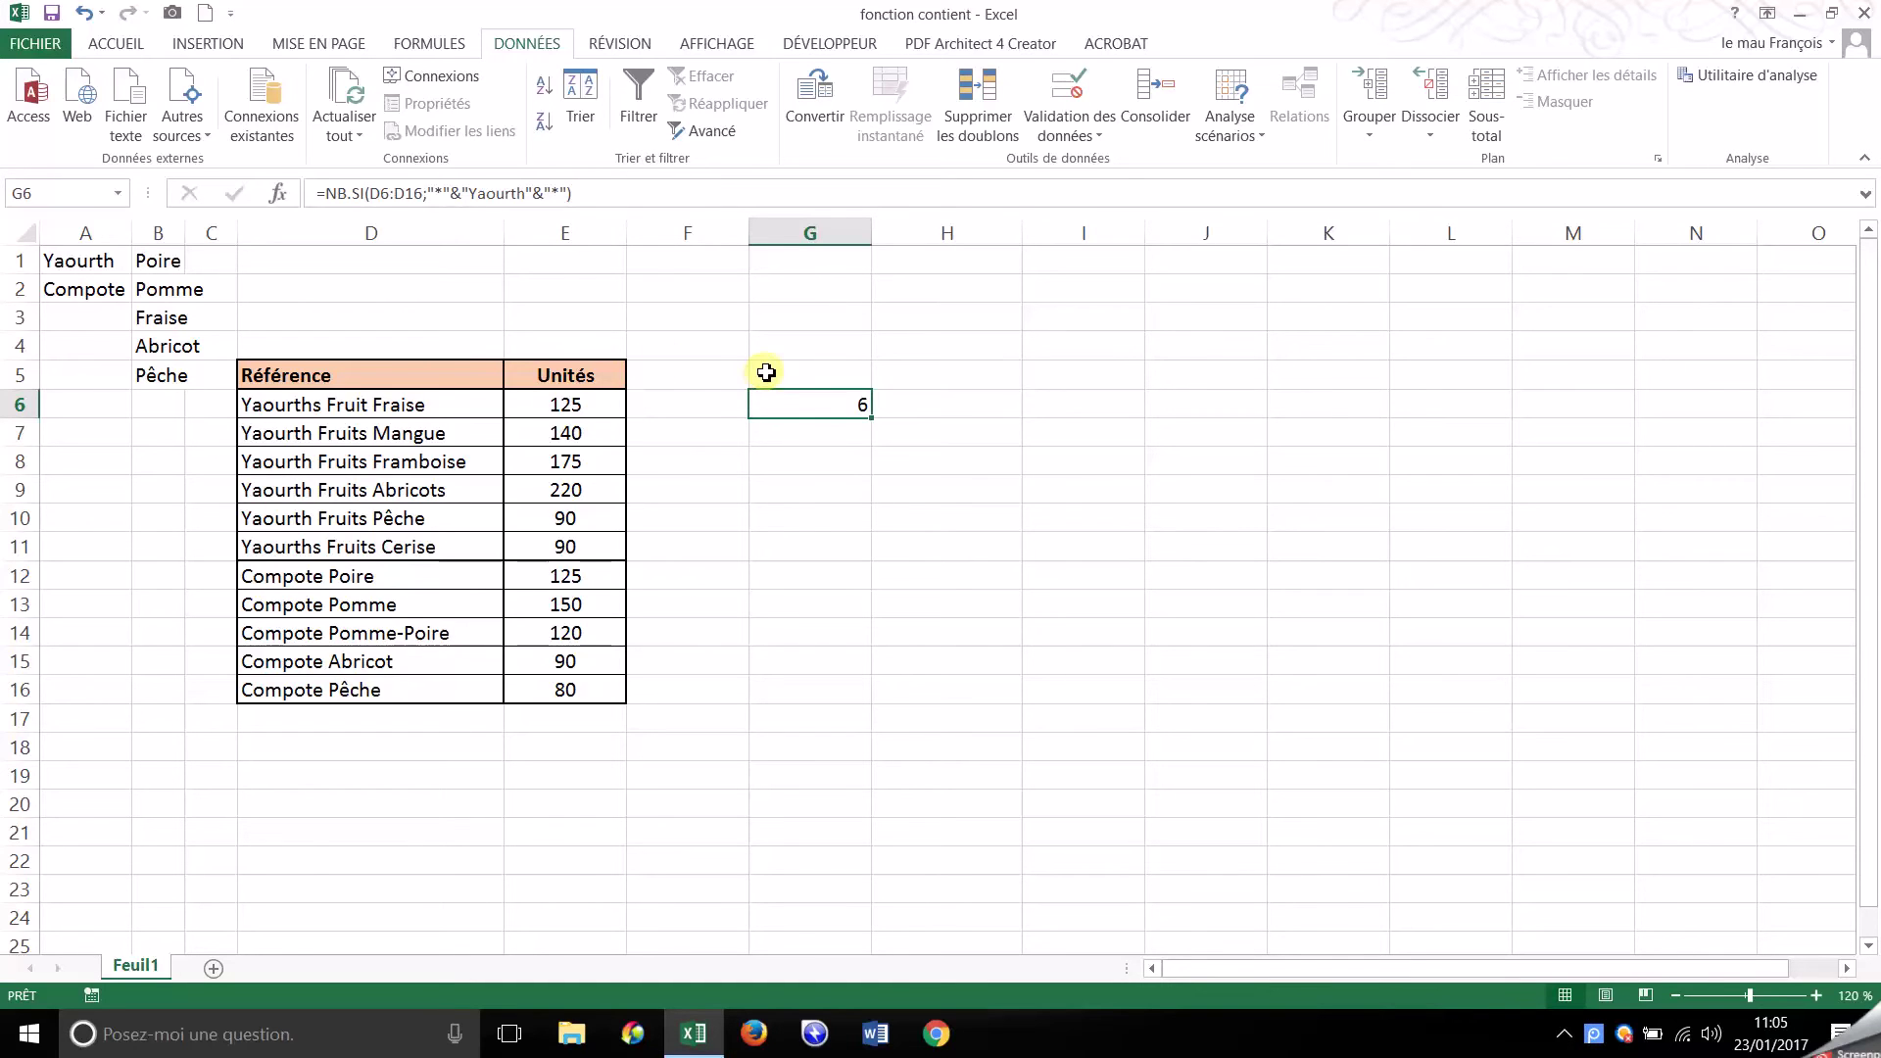
Change the search text in G6's NB.SI formula to "Yaourths" and check it against the matching references in D6 and D11
{"action": "double_click", "coordinate": [769, 401]}
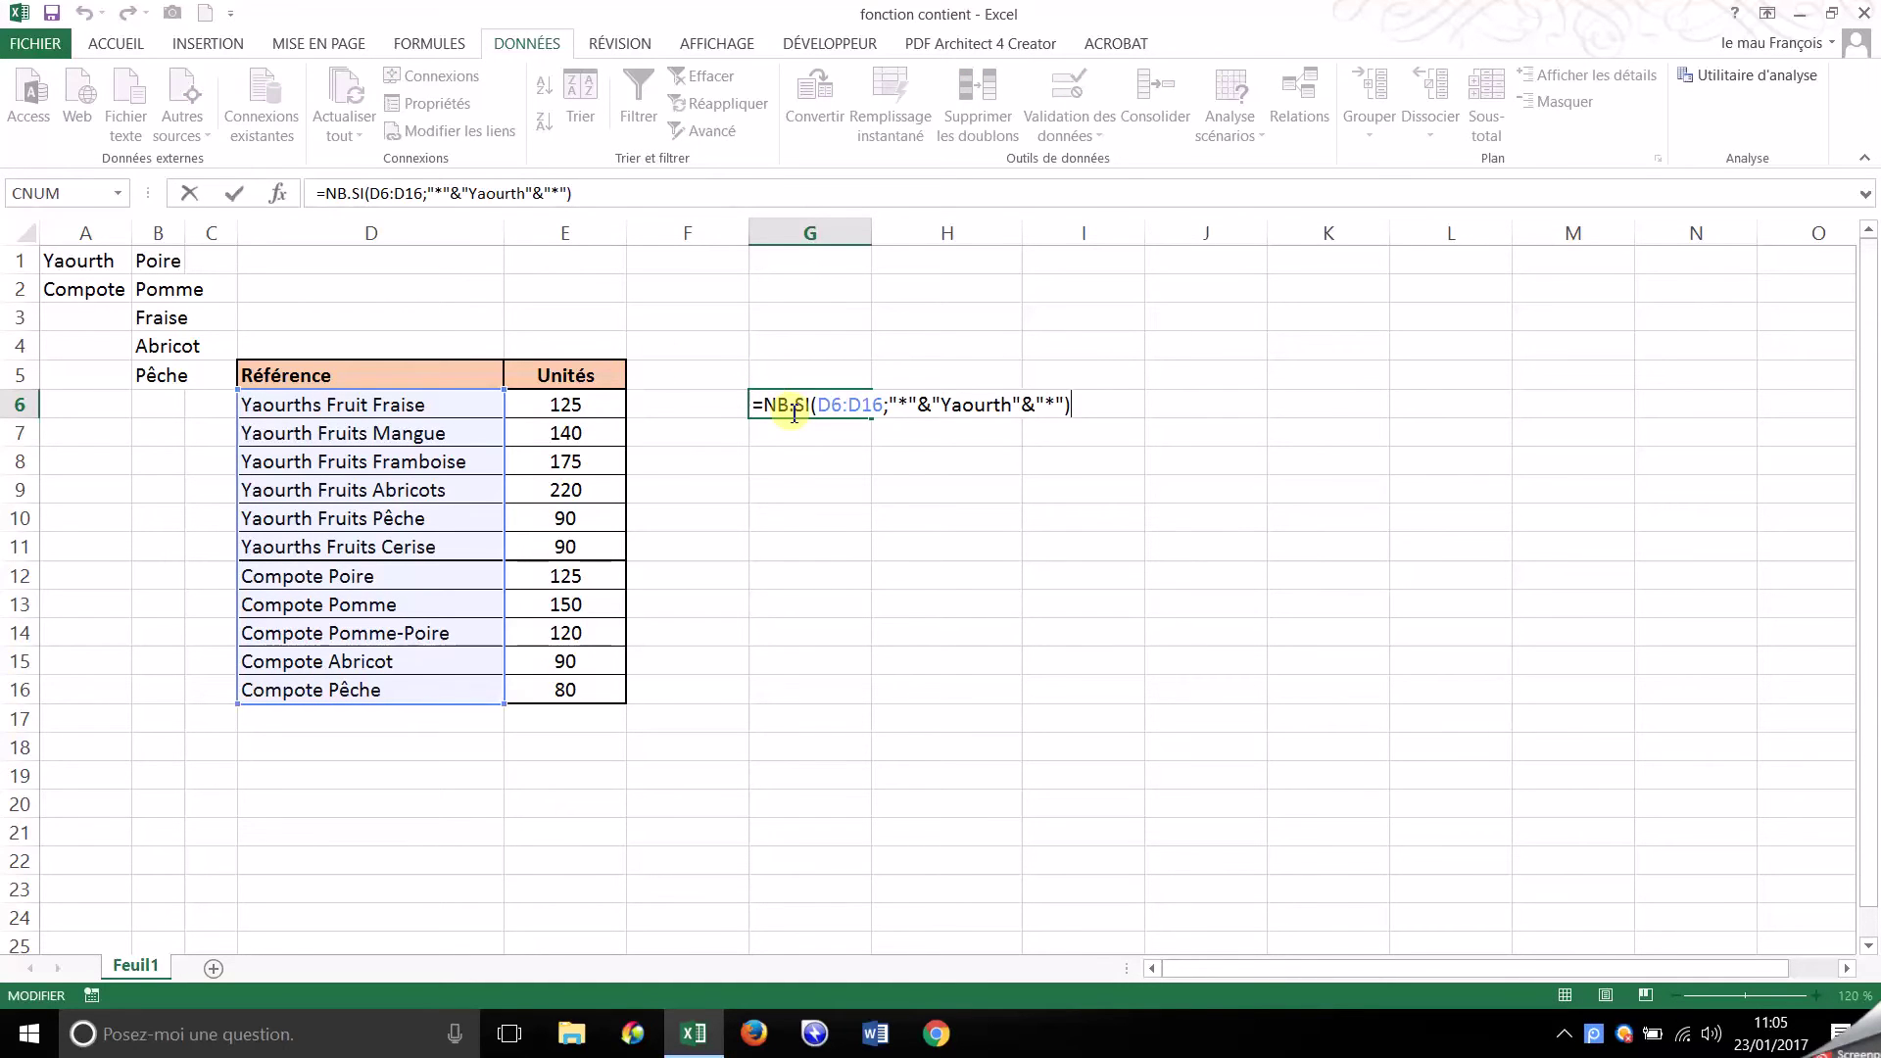
{"action": "key", "text": "Left"}
{"action": "key", "text": "Left"}
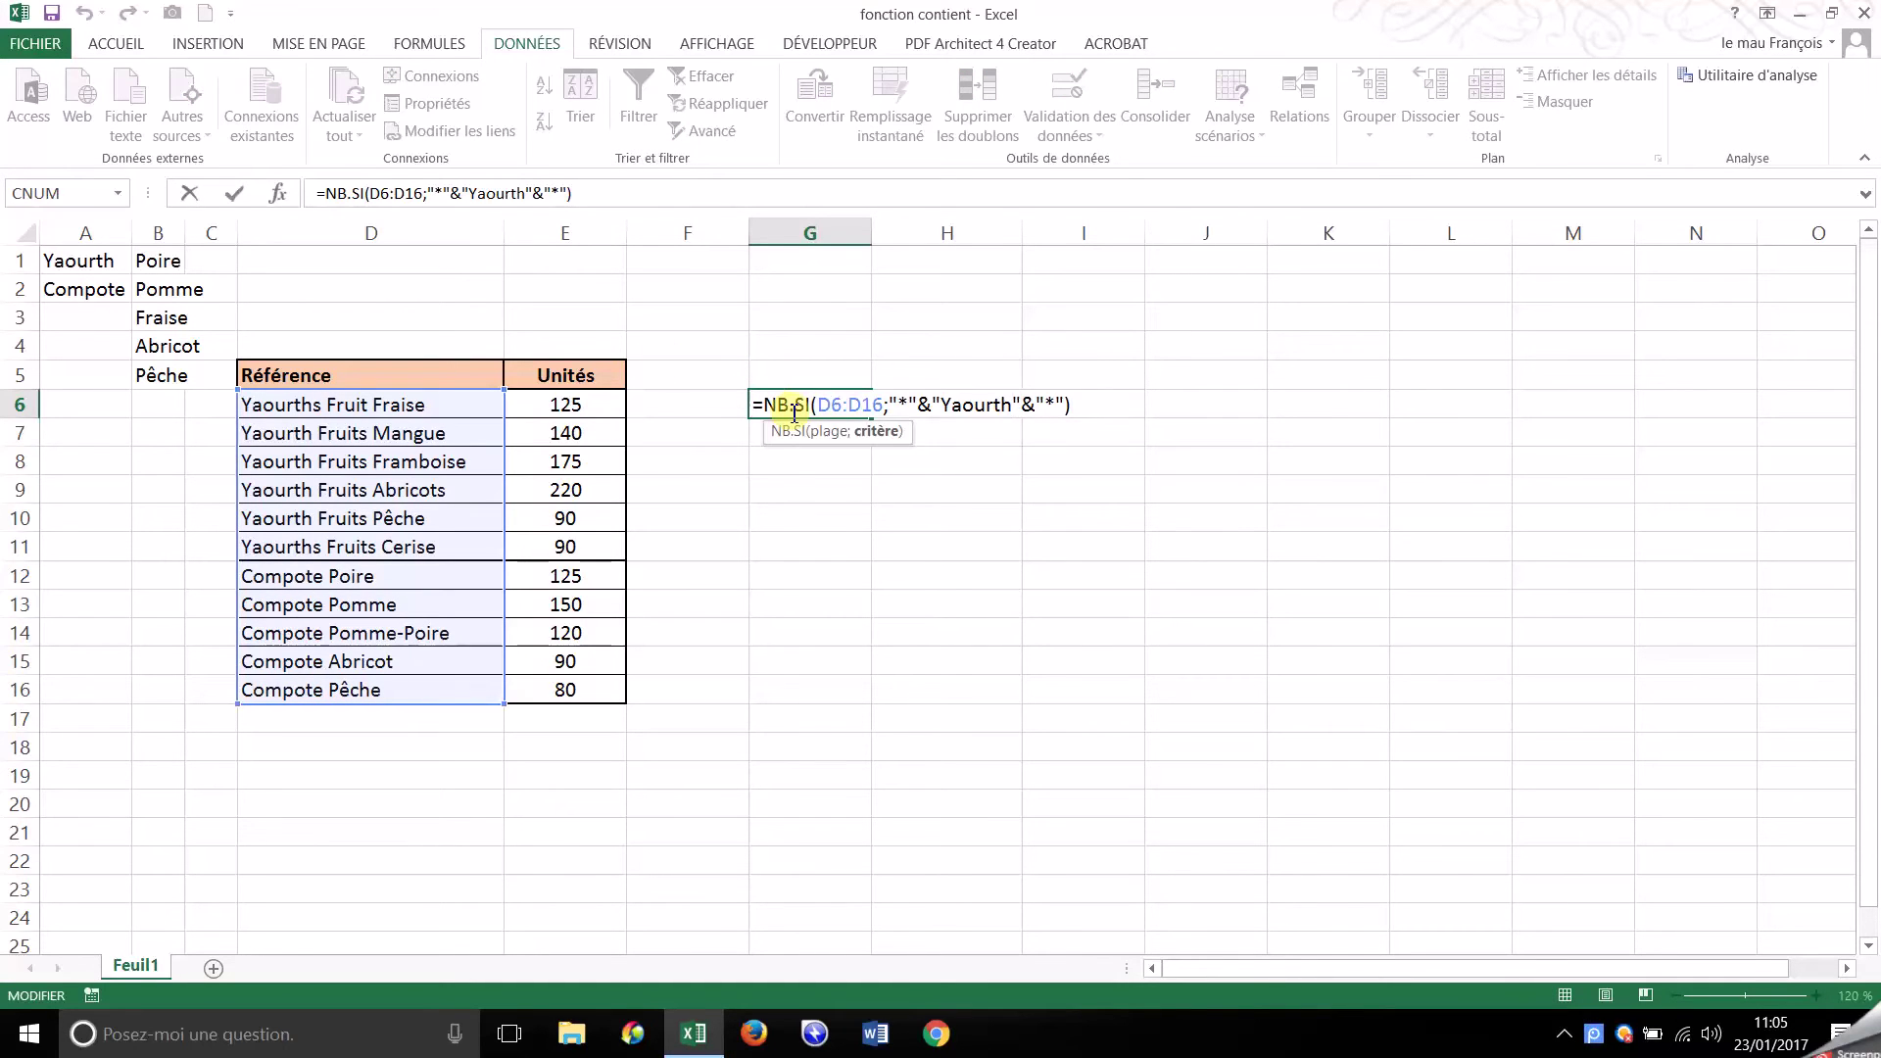
{"action": "type", "text": "s"}
{"action": "key", "text": "Return"}
{"action": "left_click", "coordinate": [792, 411]}
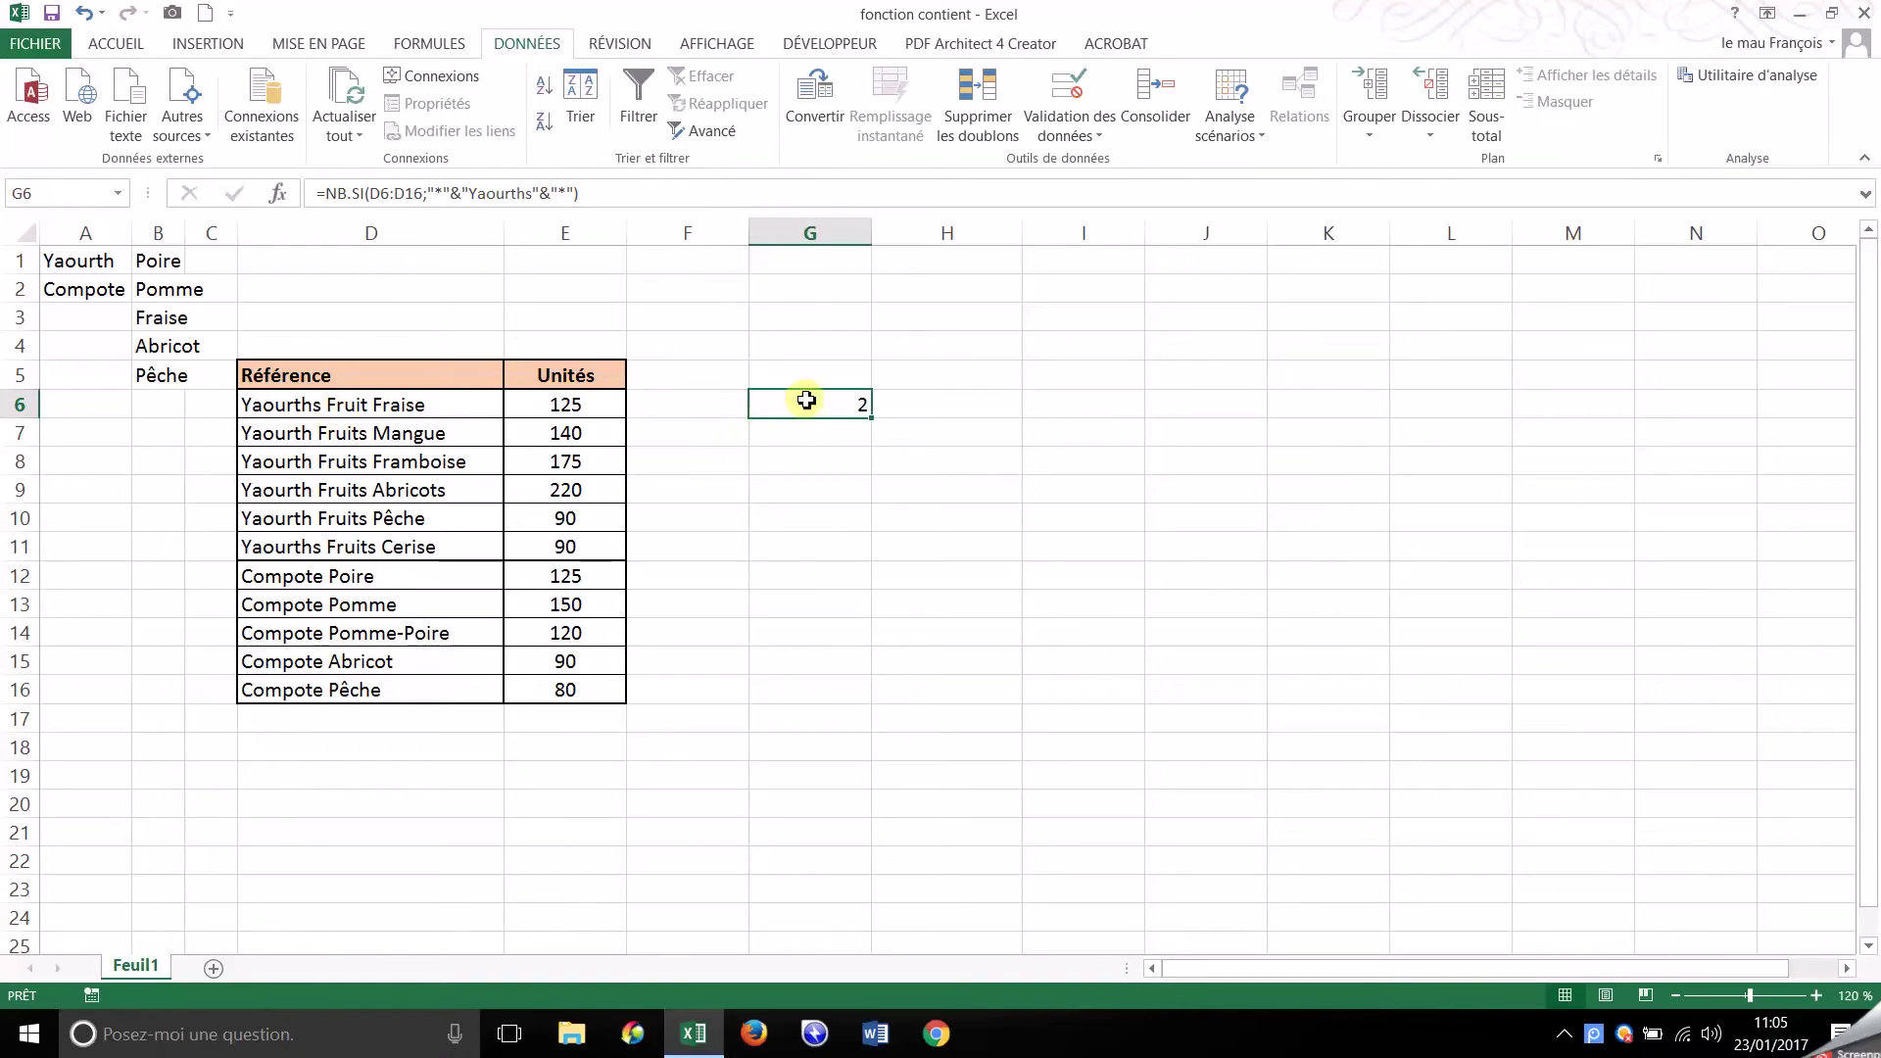
{"action": "left_click", "coordinate": [364, 403]}
{"action": "left_click", "coordinate": [348, 545], "text": "ctrl"}
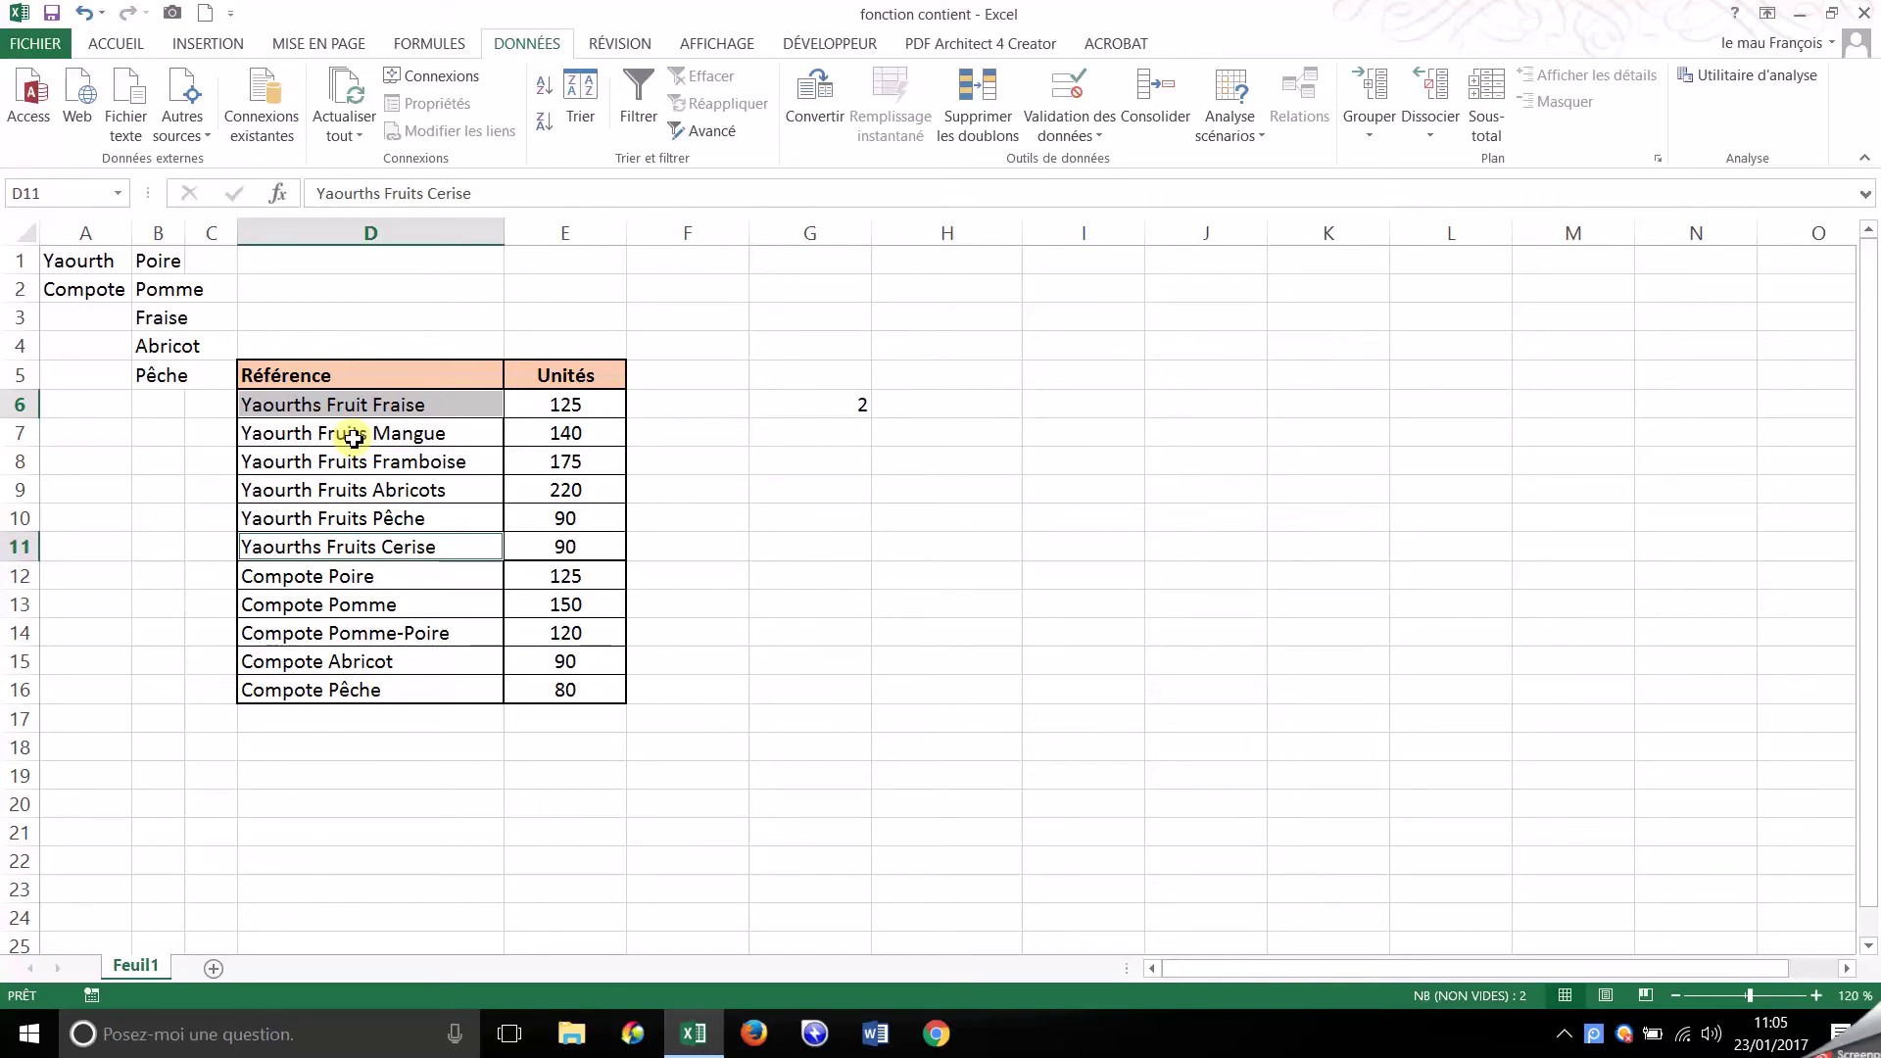
Set the search text in G6's NB.SI formula back to the singular "Yaourth"
{"action": "left_click", "coordinate": [832, 402]}
{"action": "key", "text": "F2"}
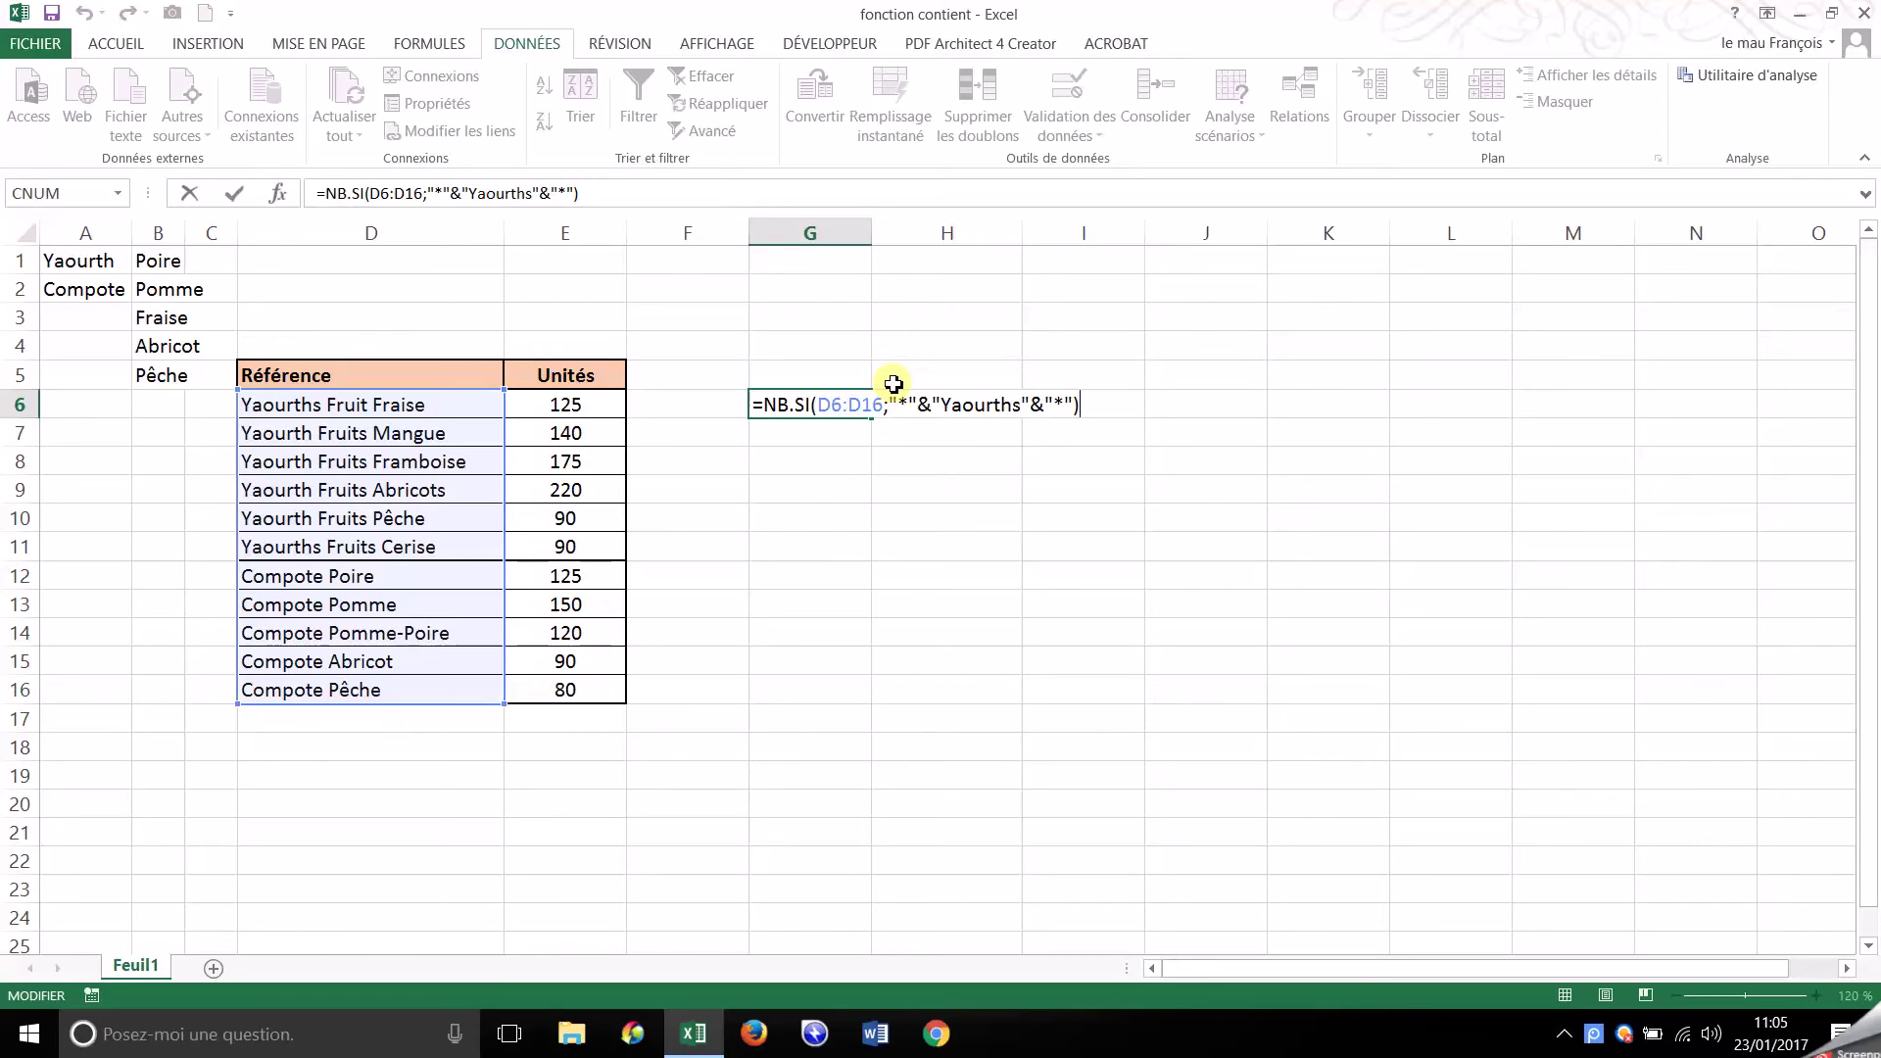
{"action": "left_click", "coordinate": [1028, 412]}
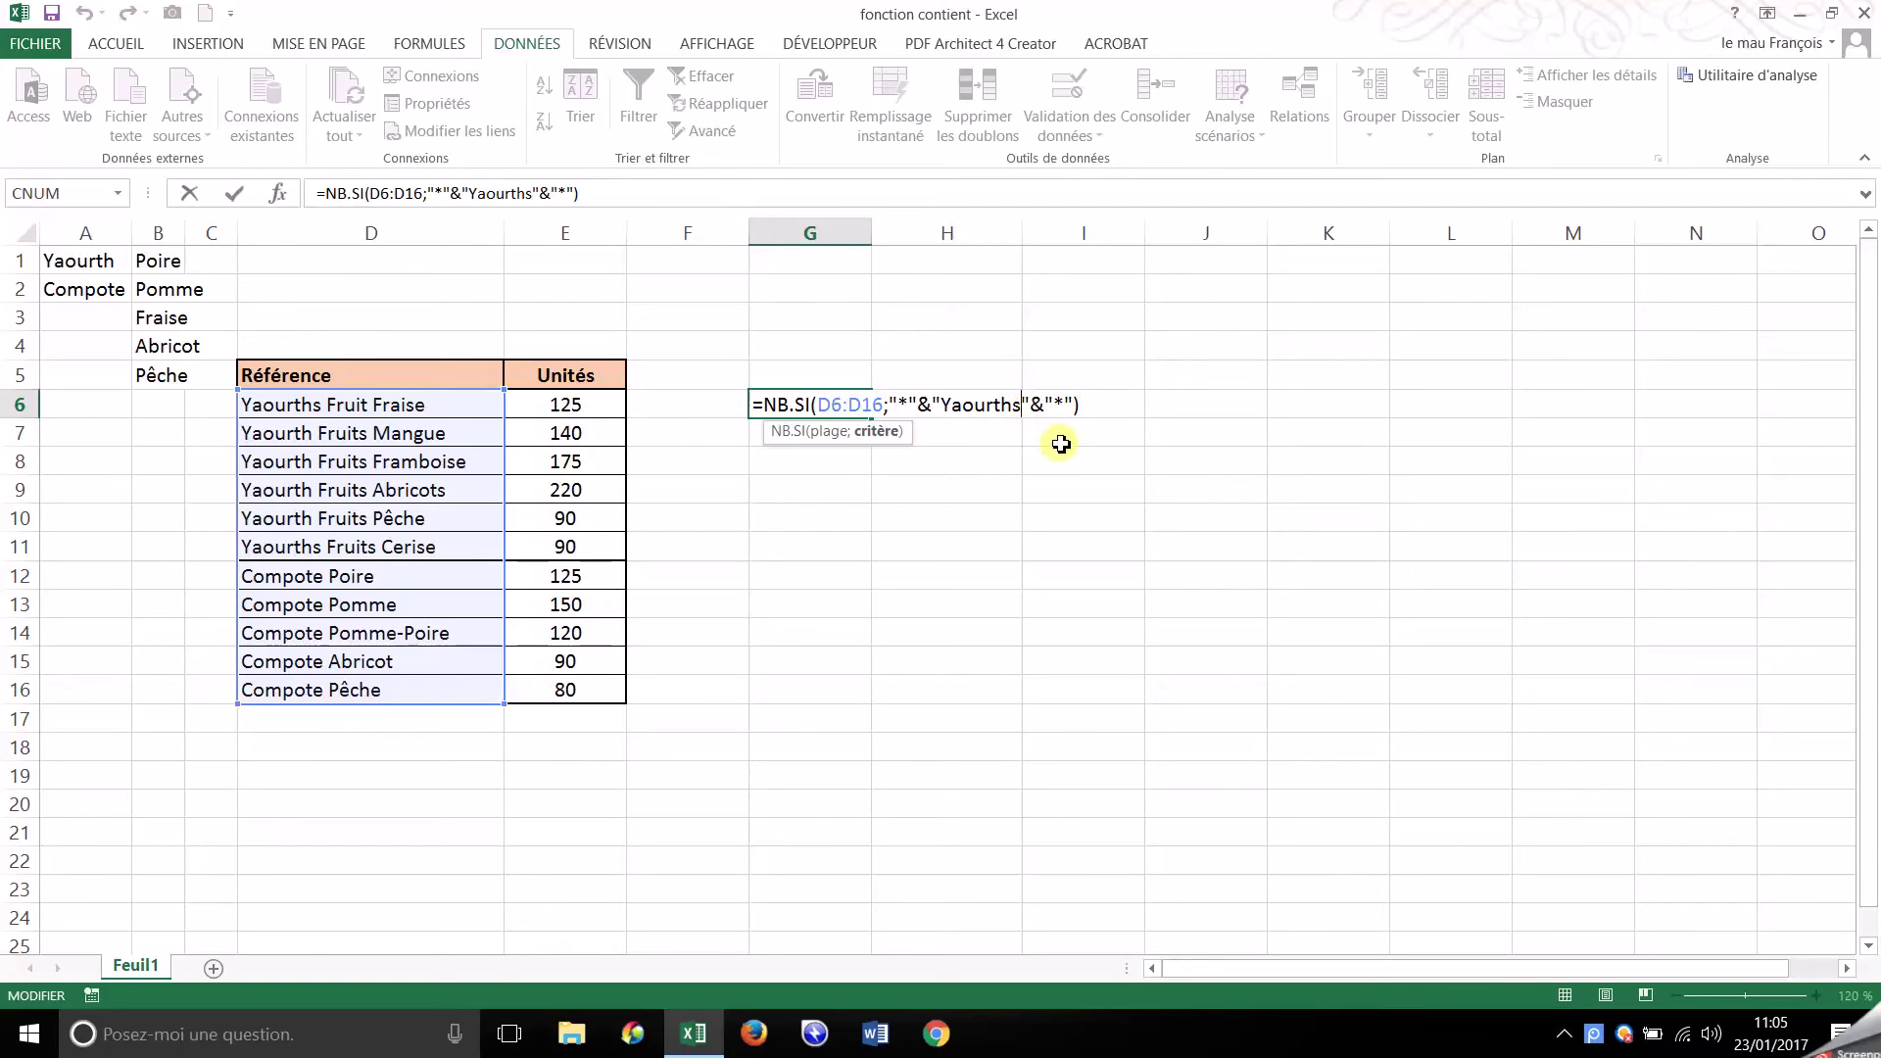
{"action": "key", "text": "BackSpace"}
{"action": "key", "text": "Return"}
{"action": "key", "text": "Up"}
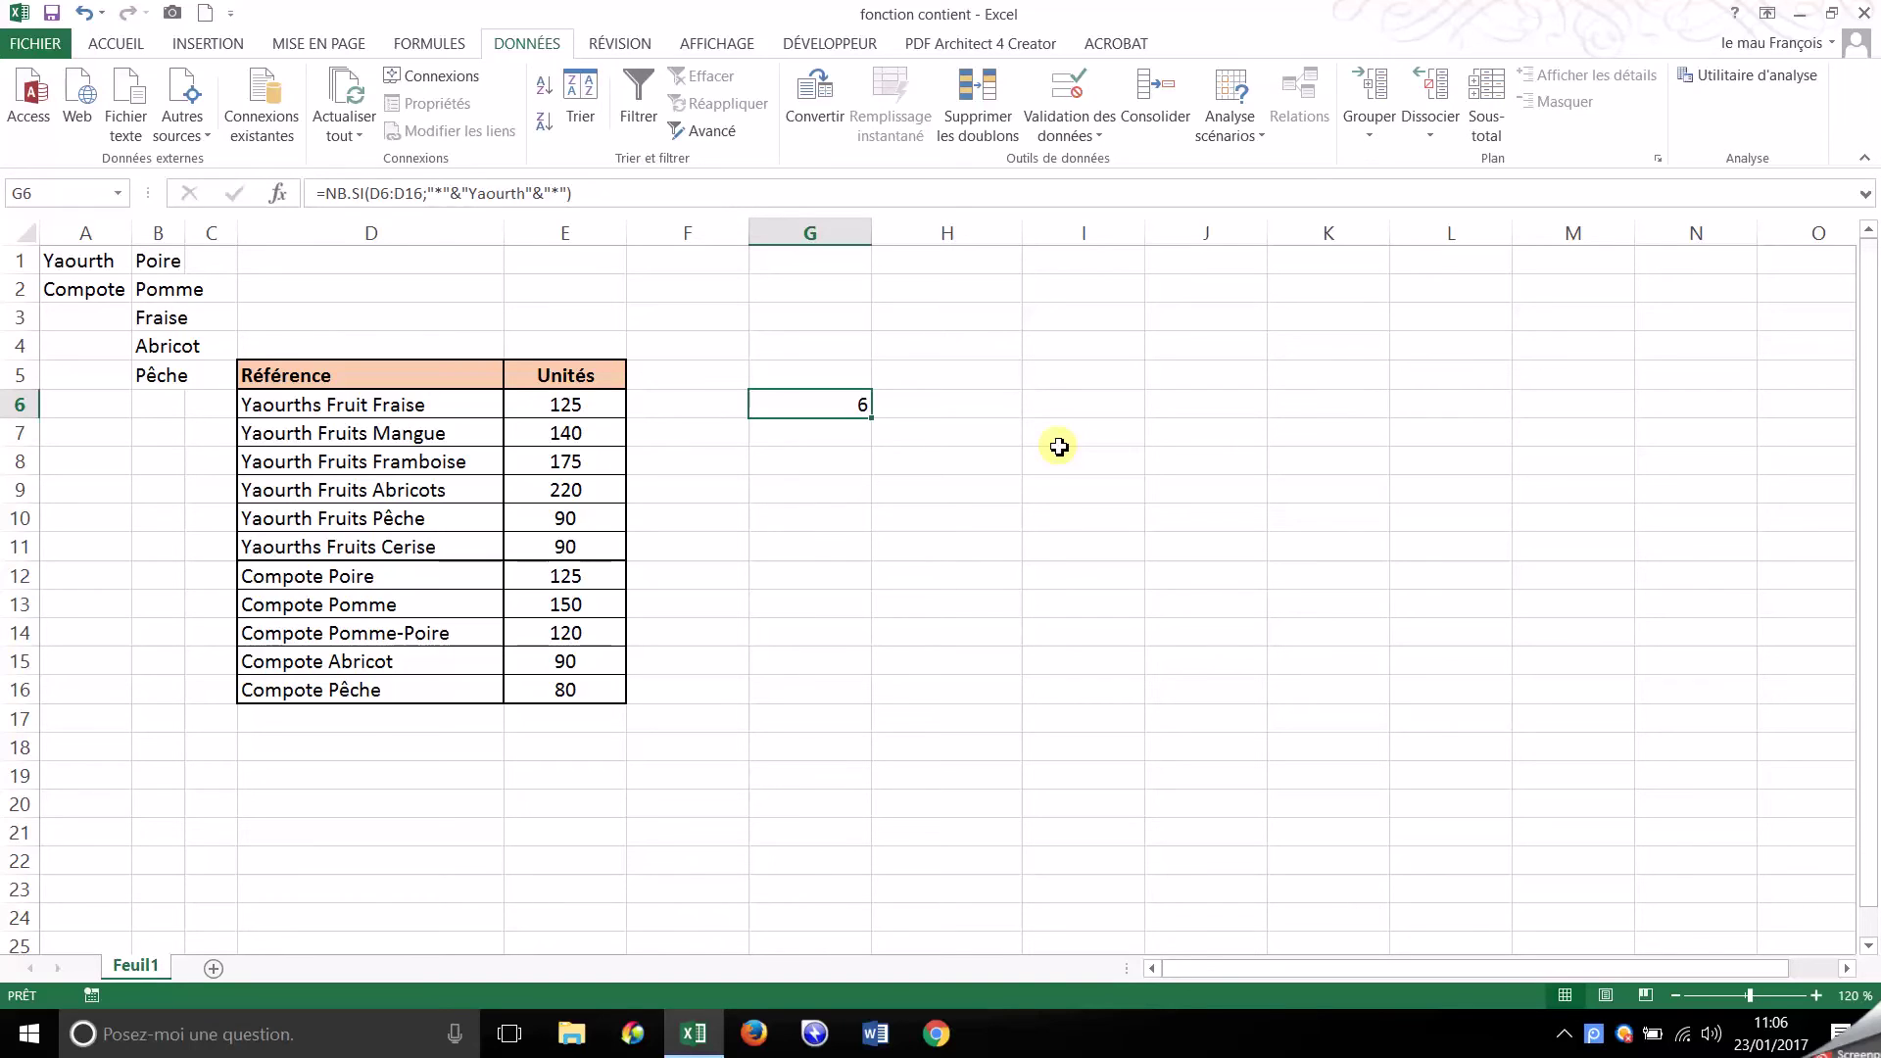
Set the search text in G6's NB.SI formula to "Pêche" and check it against the matching references in D10 and D16
{"action": "key", "text": "F2"}
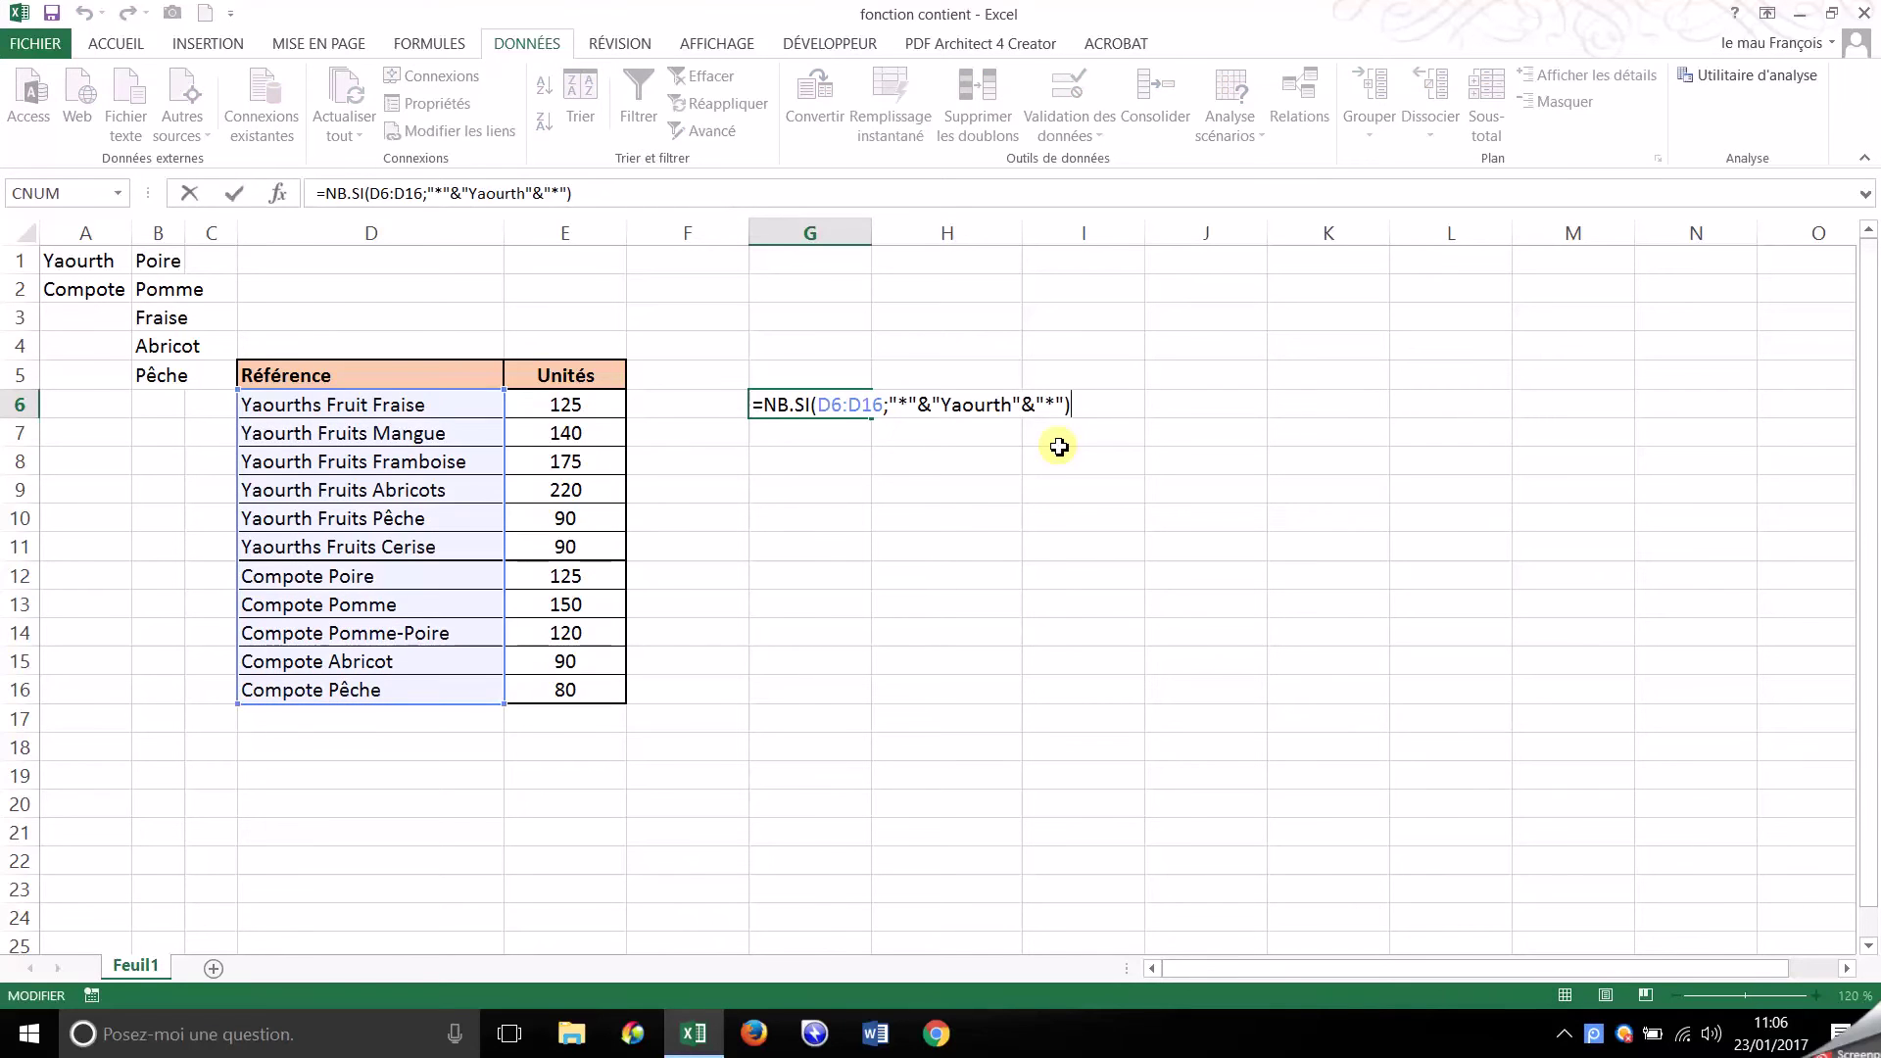
{"action": "key", "text": "Left"}
{"action": "key", "text": "Left"}
{"action": "key", "text": "shift+Left"}
{"action": "key", "text": "shift+Left"}
{"action": "key", "text": "shift+Left"}
{"action": "key", "text": "shift+Left"}
{"action": "key", "text": "shift+Left"}
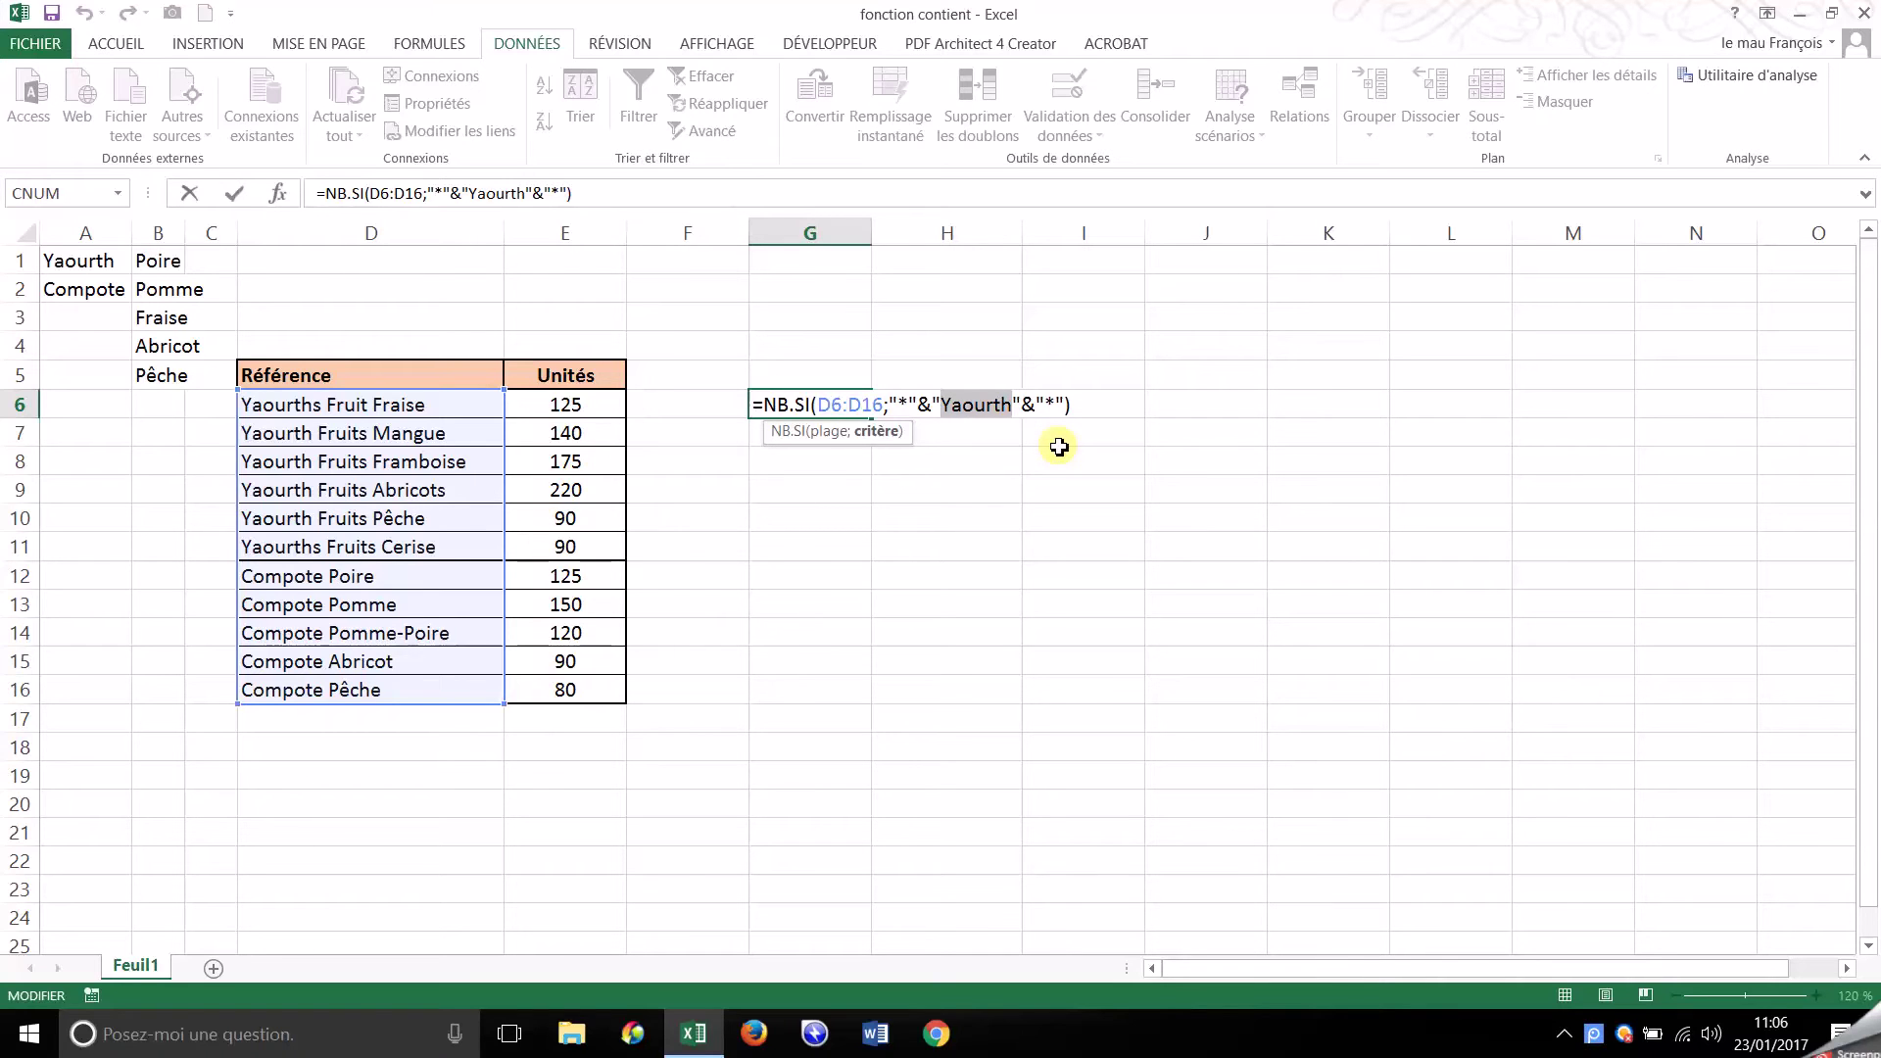
{"action": "type", "text": "Pêche"}
{"action": "key", "text": "Return"}
{"action": "key", "text": "Up"}
{"action": "key", "text": "F2"}
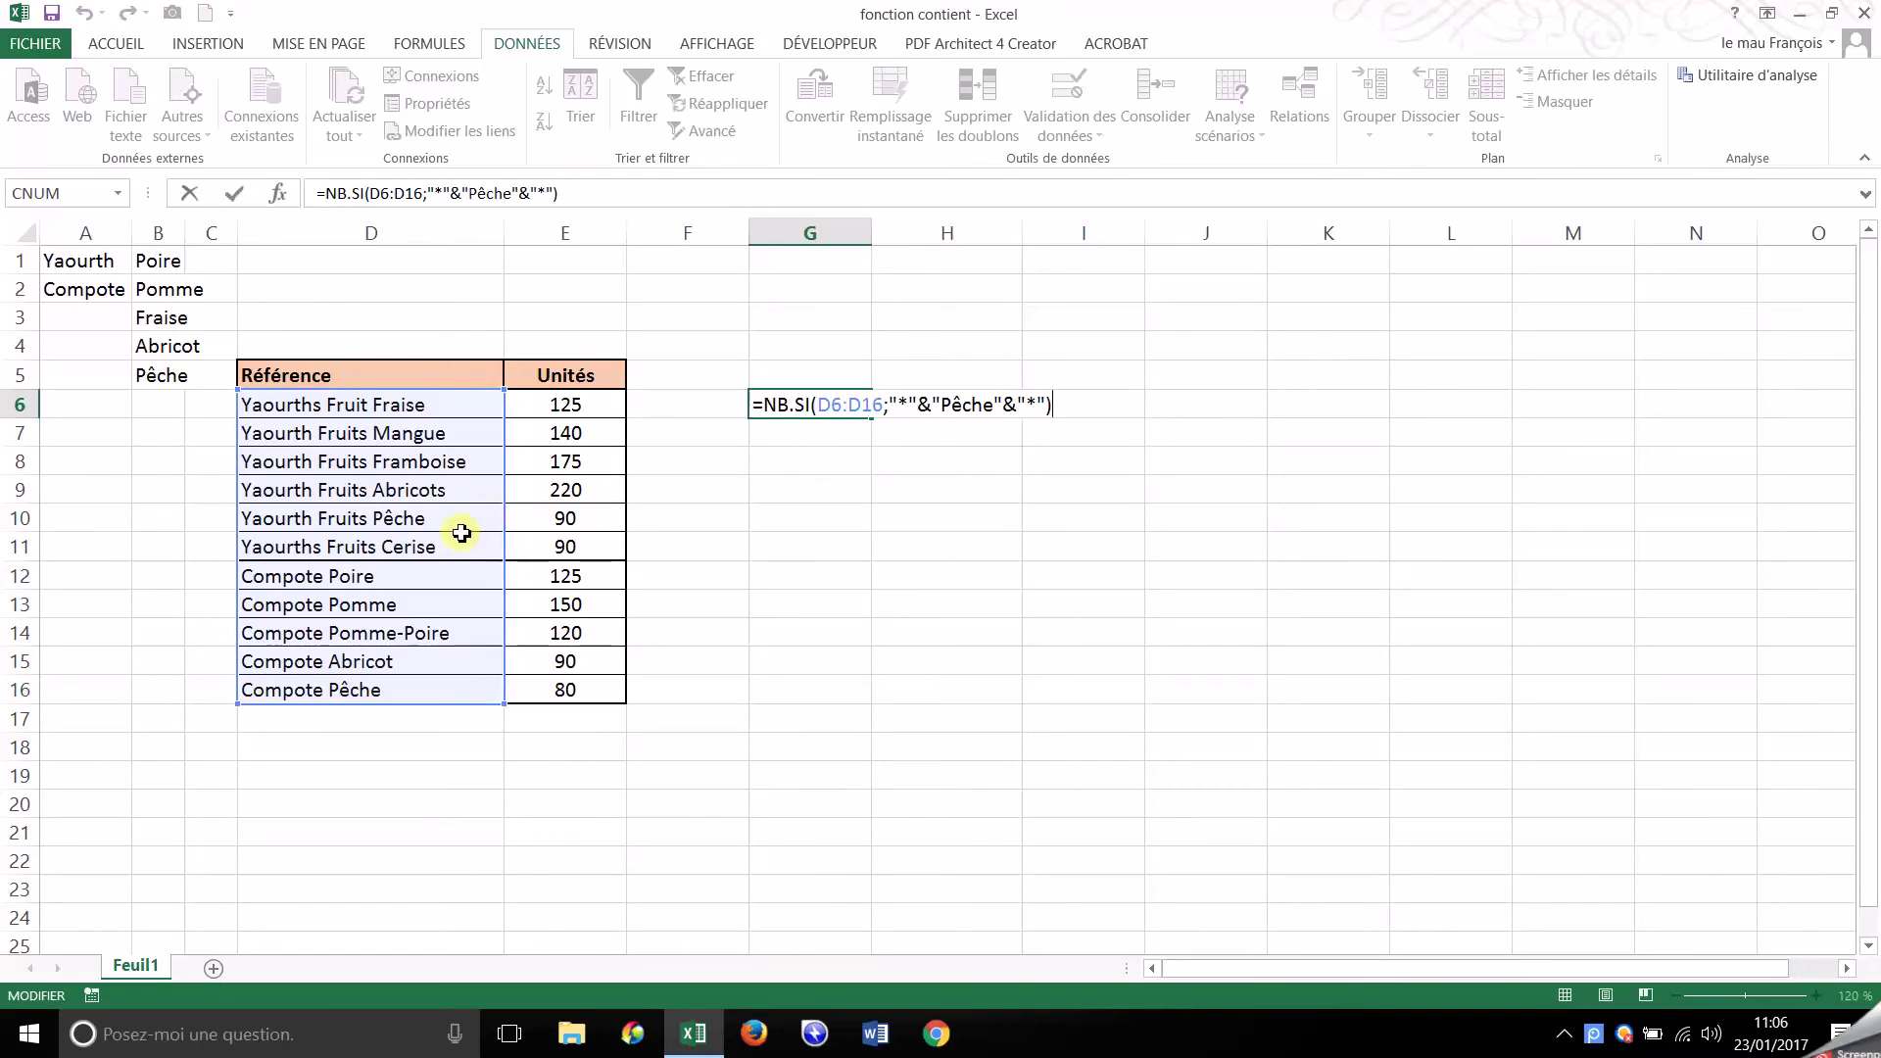
{"action": "key", "text": "Escape"}
{"action": "left_click", "coordinate": [429, 521]}
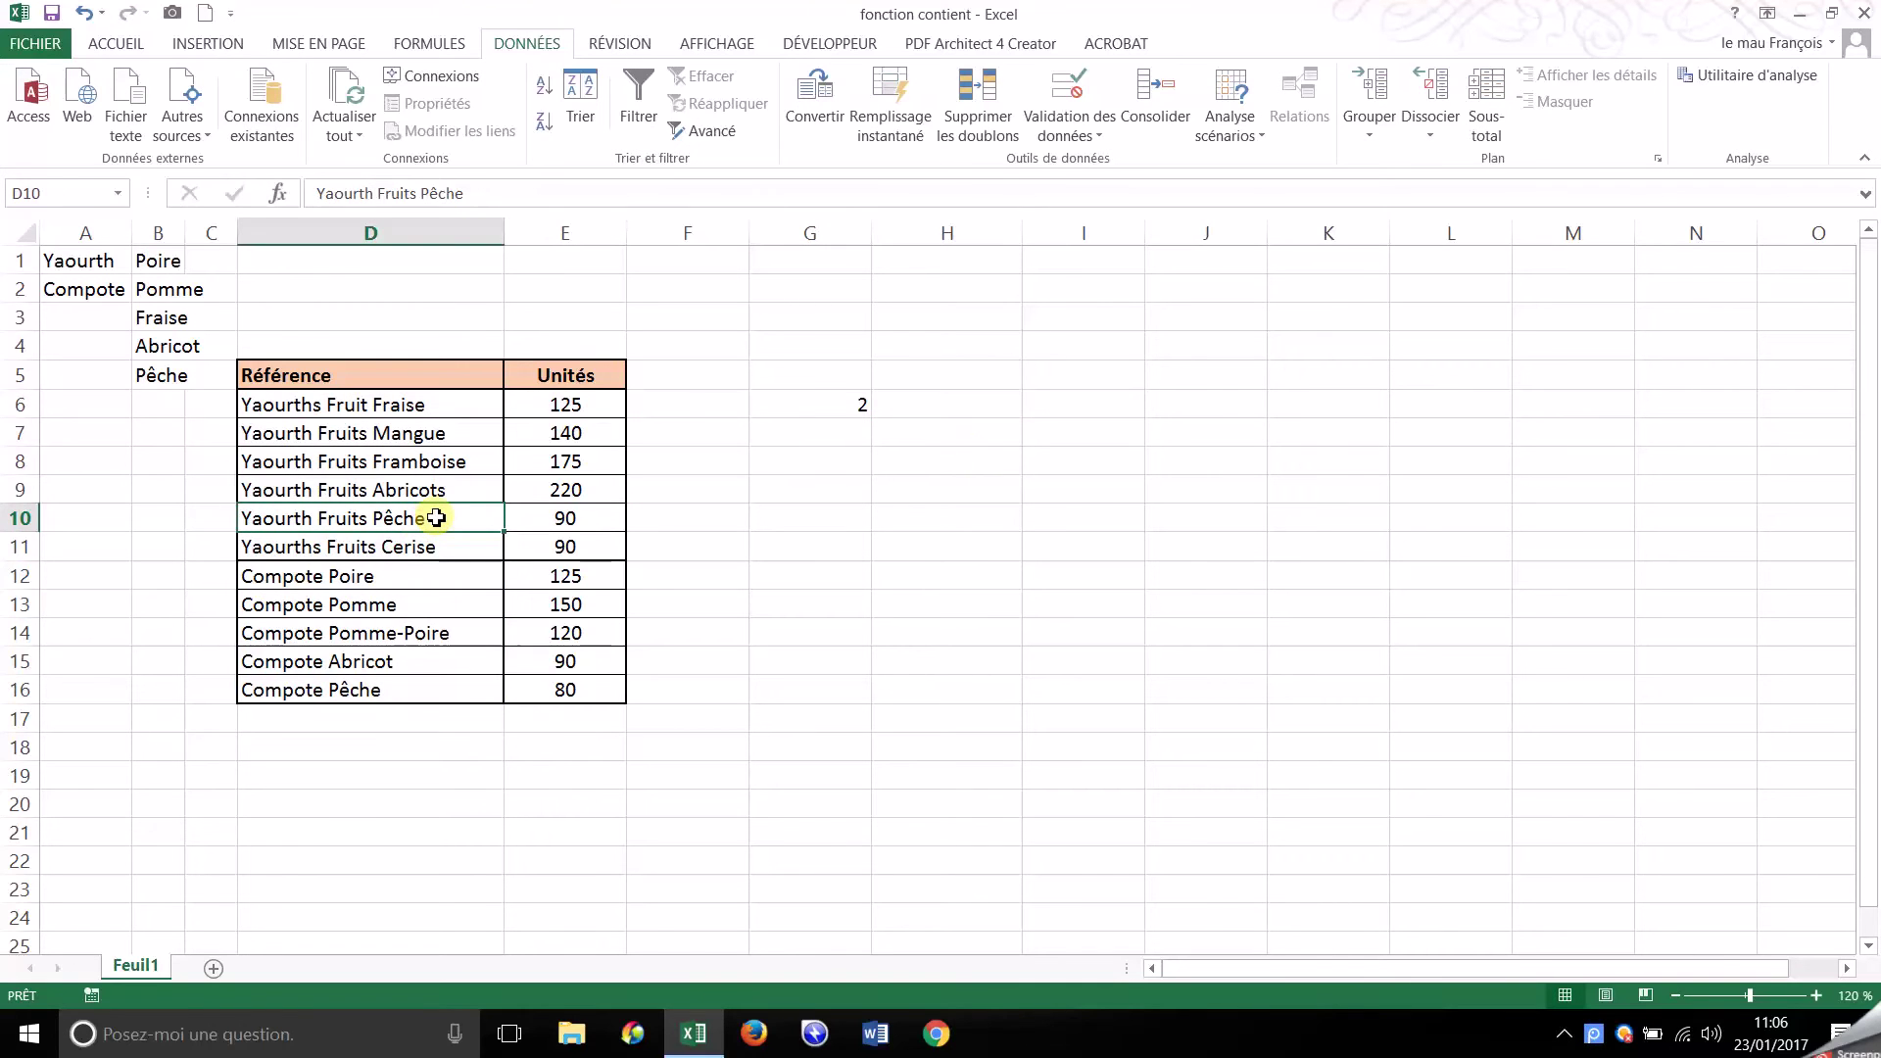
{"action": "left_click", "coordinate": [423, 692]}
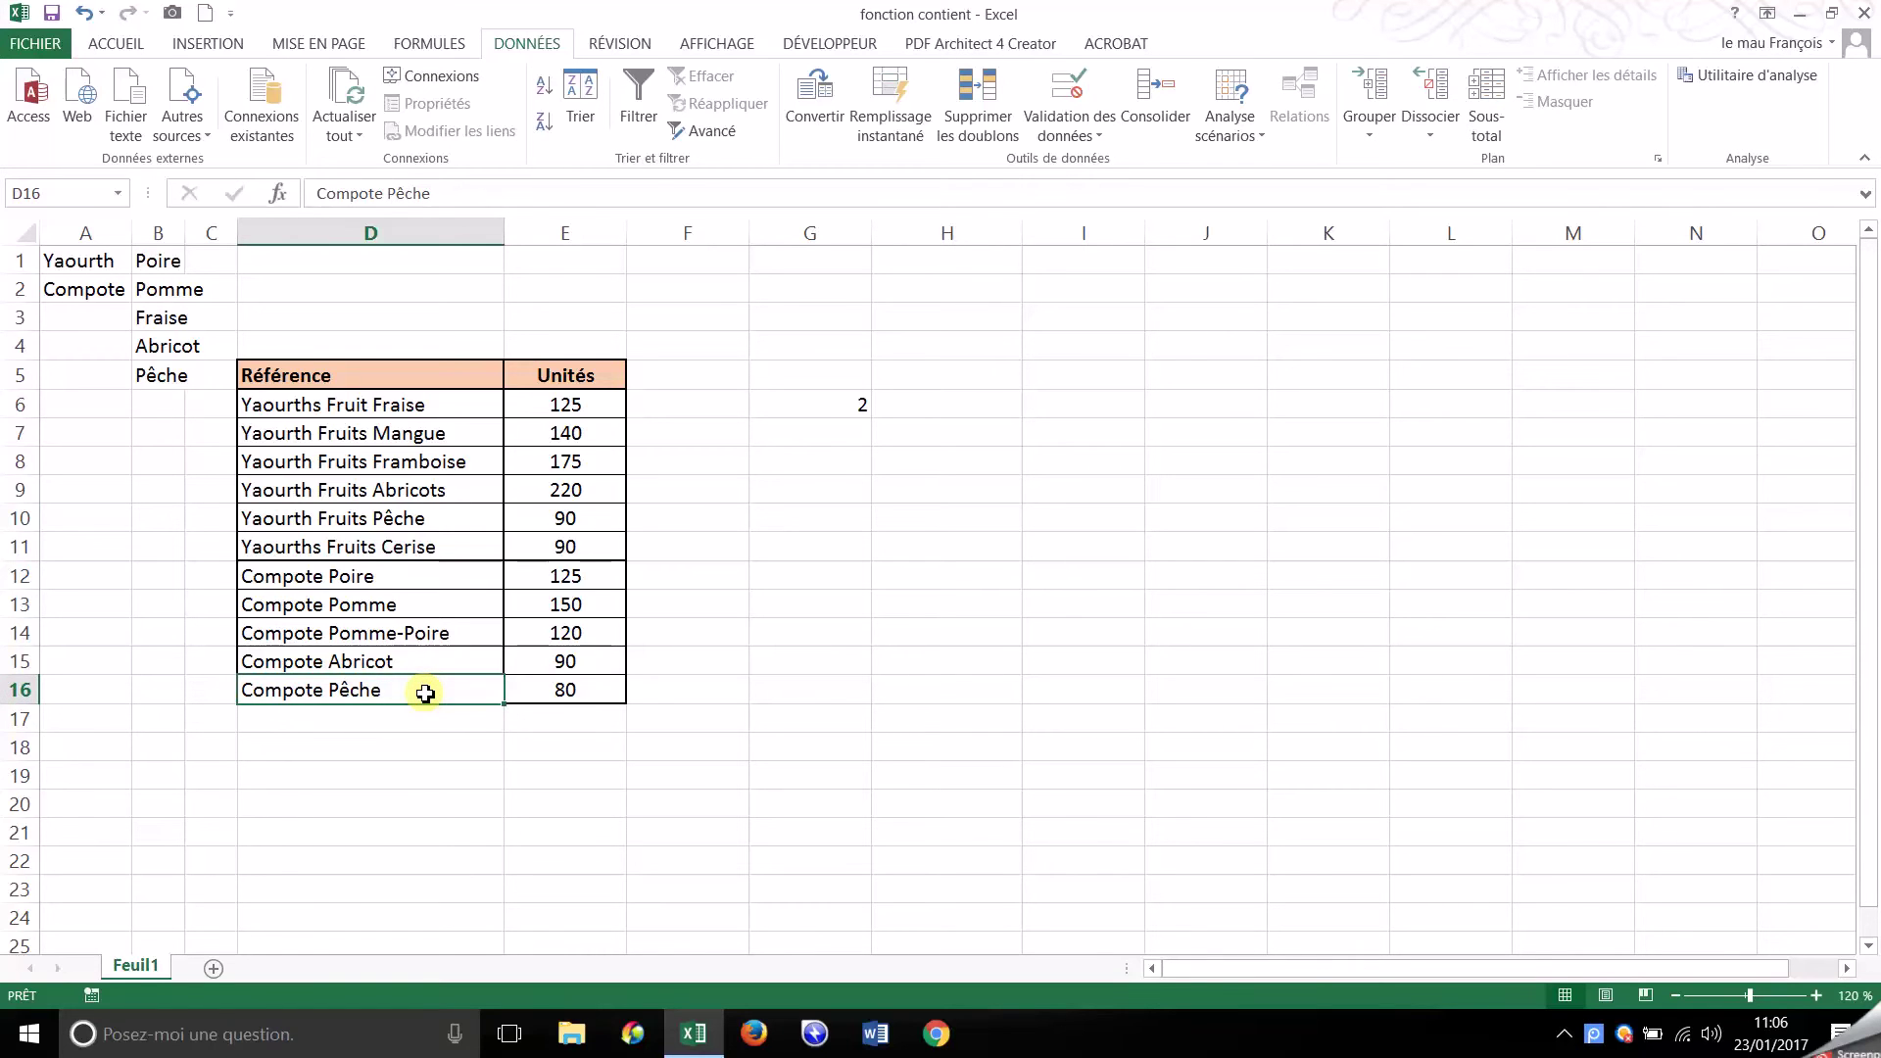
{"action": "left_click", "coordinate": [409, 511]}
{"action": "left_click", "coordinate": [360, 694]}
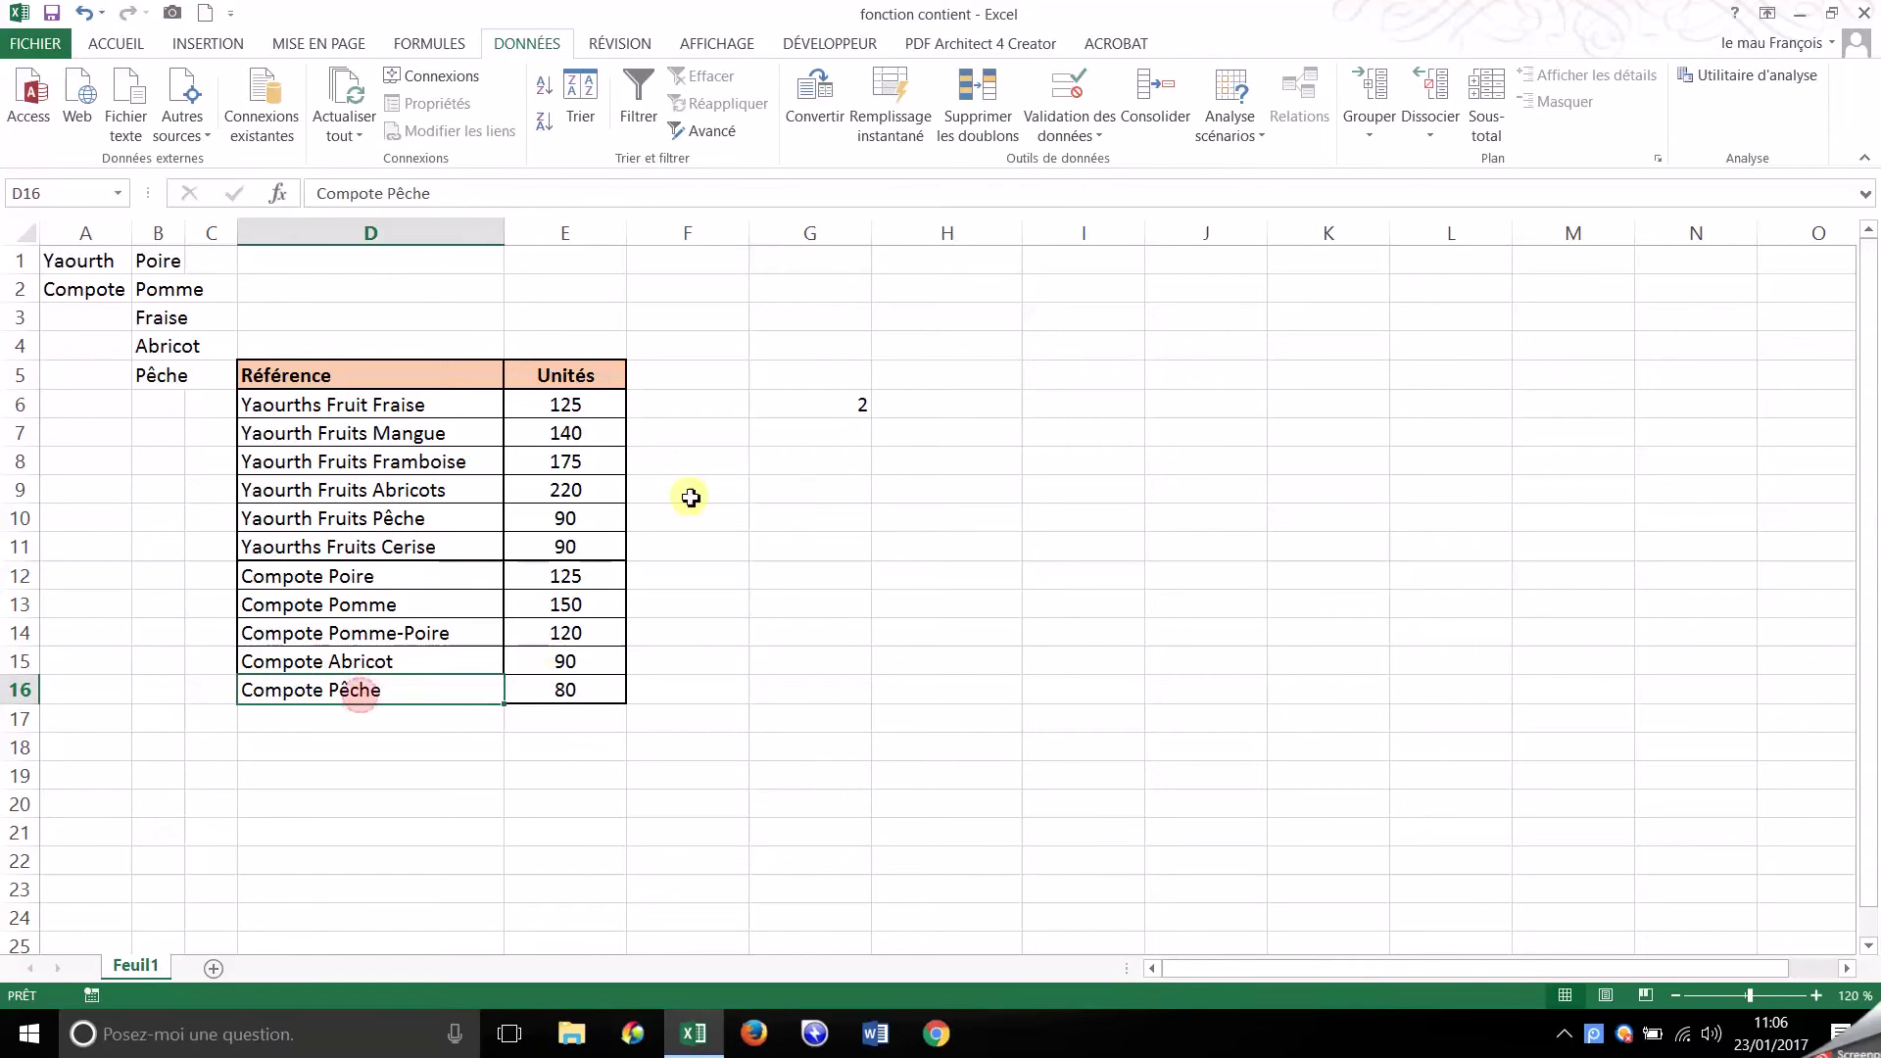
Replace the formula in G6 with =SOMME.SI(D:D;"Yaourth")
{"action": "left_click", "coordinate": [861, 400]}
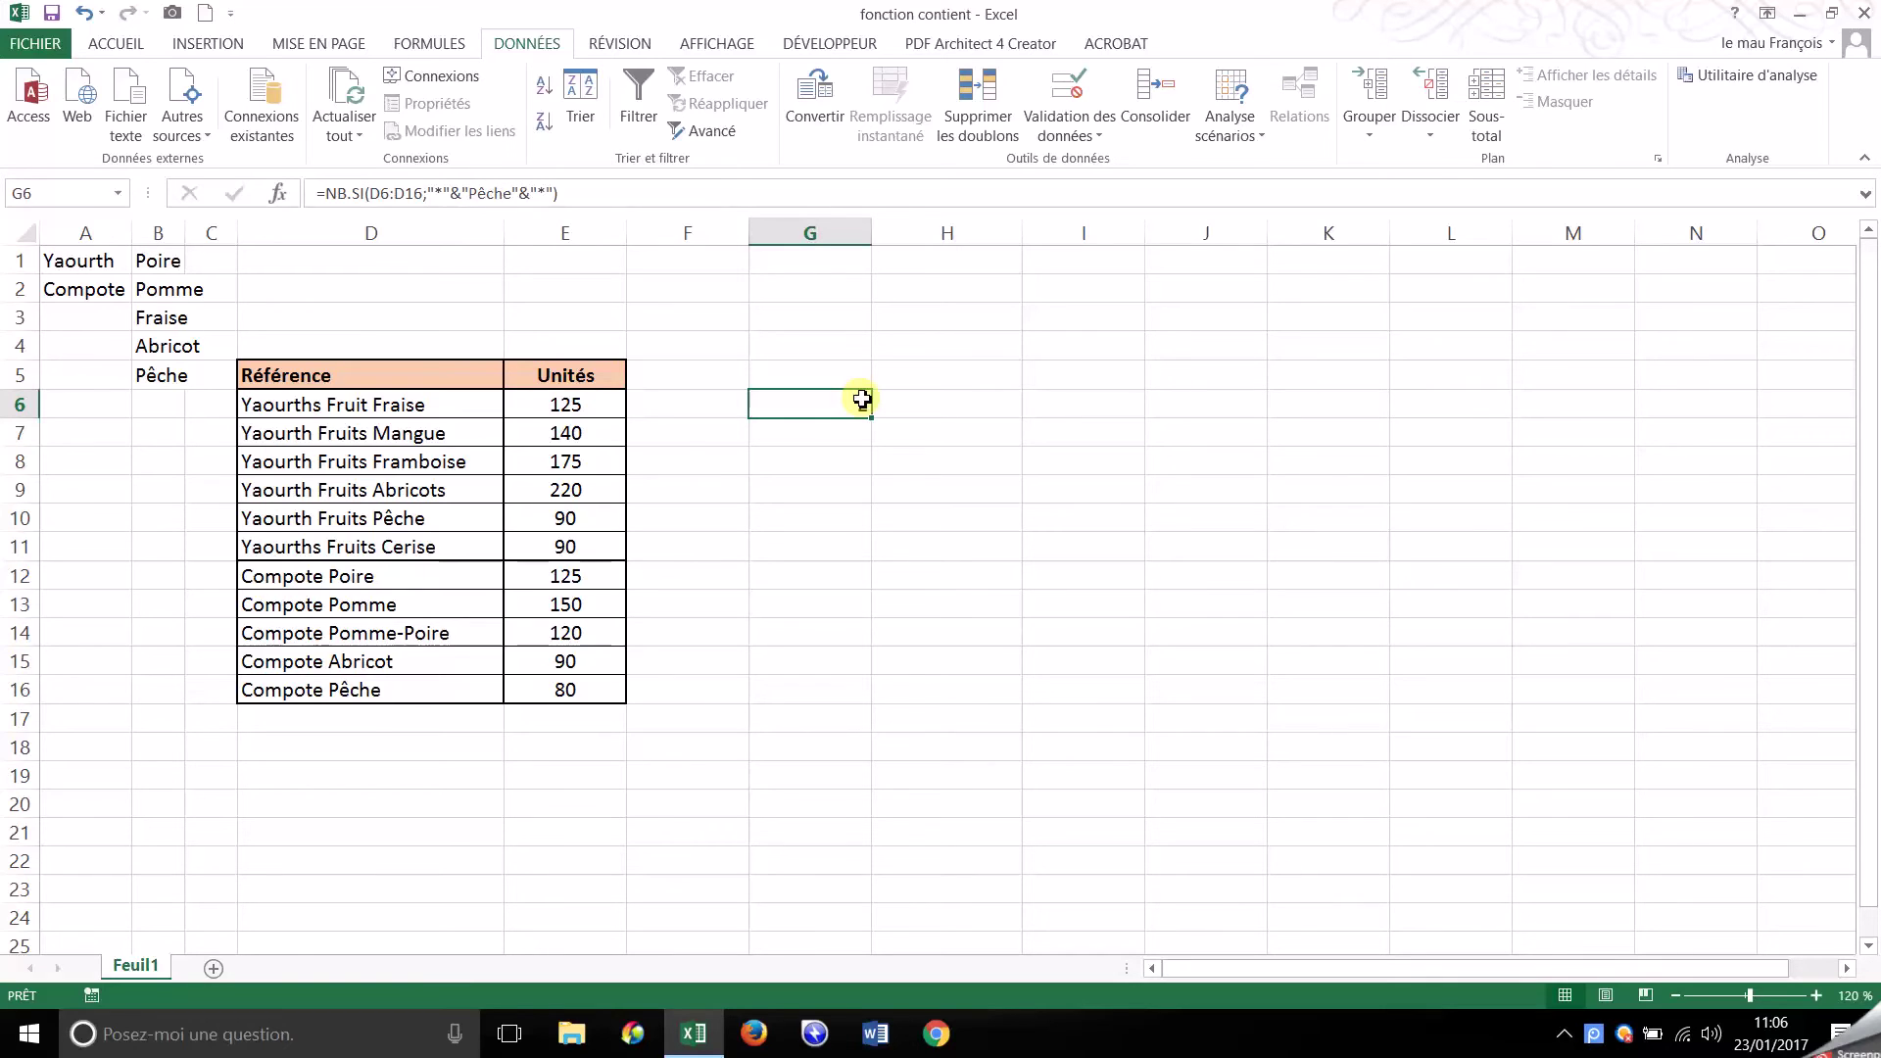
{"action": "type", "text": "=somme"}
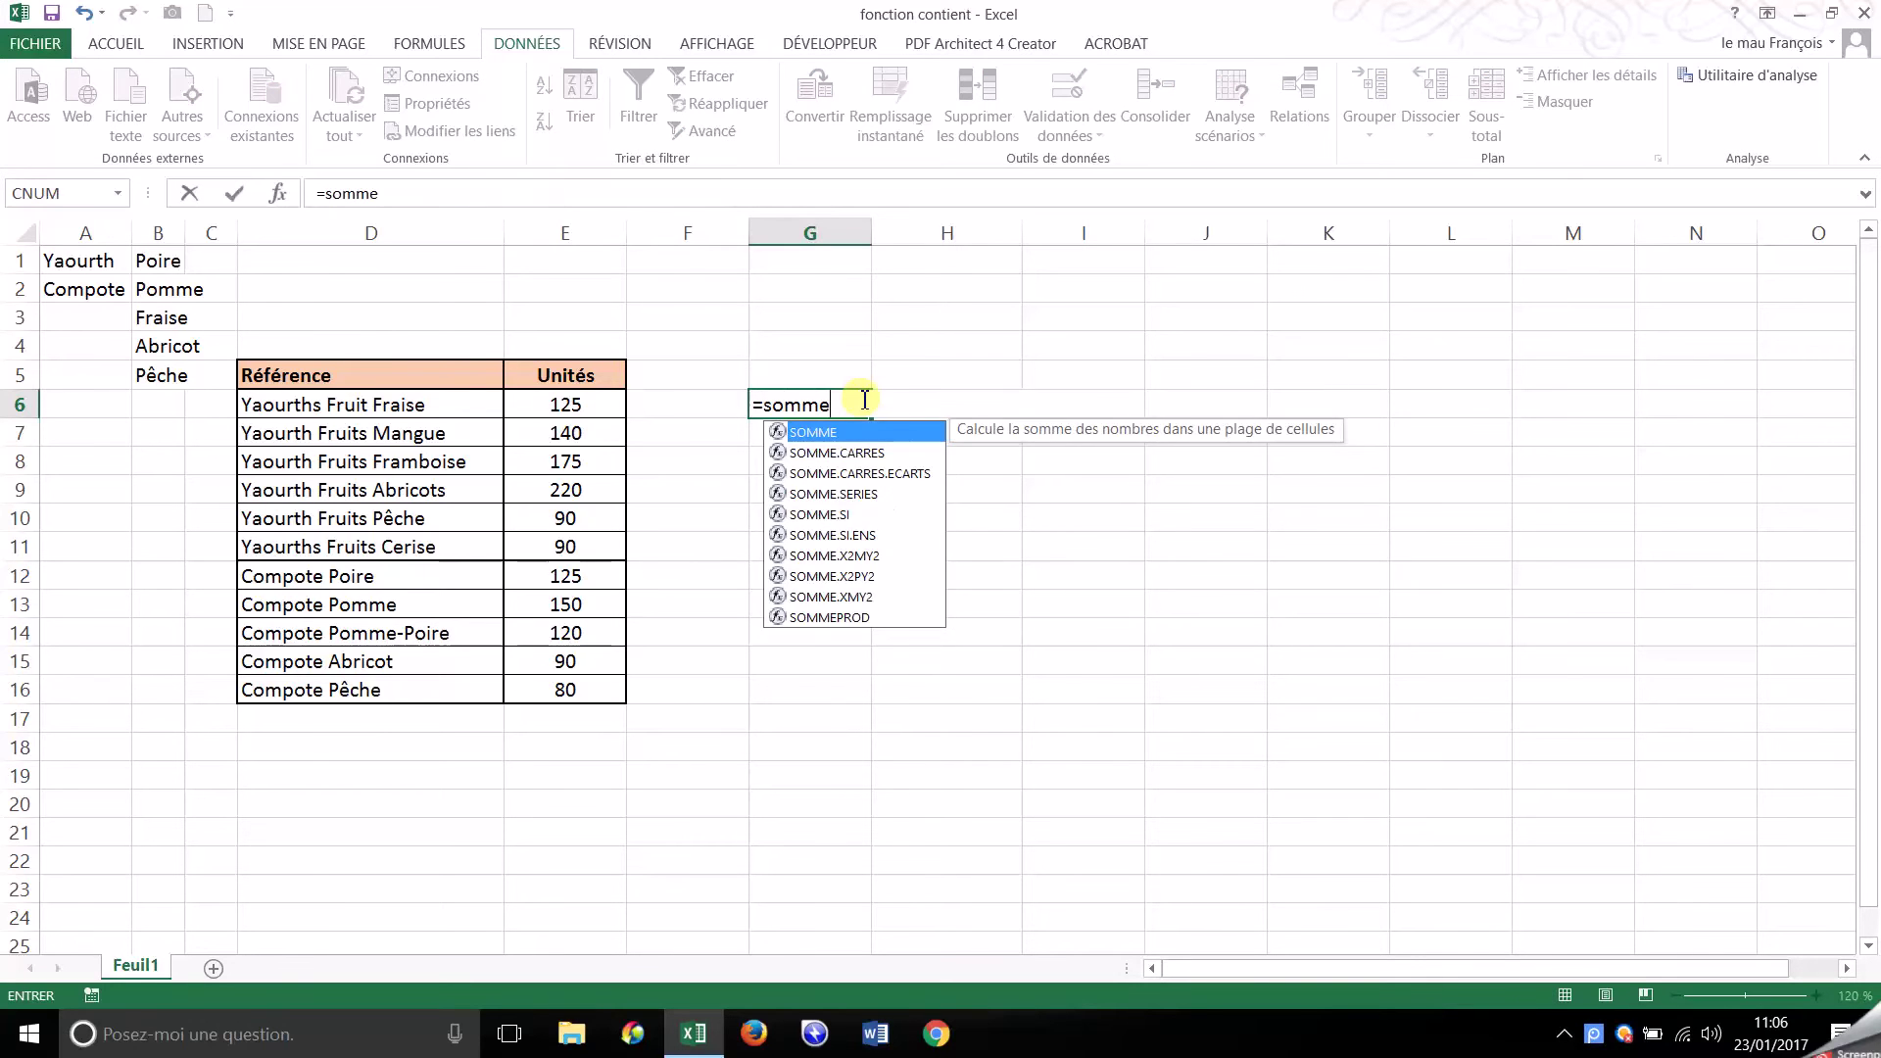
{"action": "type", "text": ".si("}
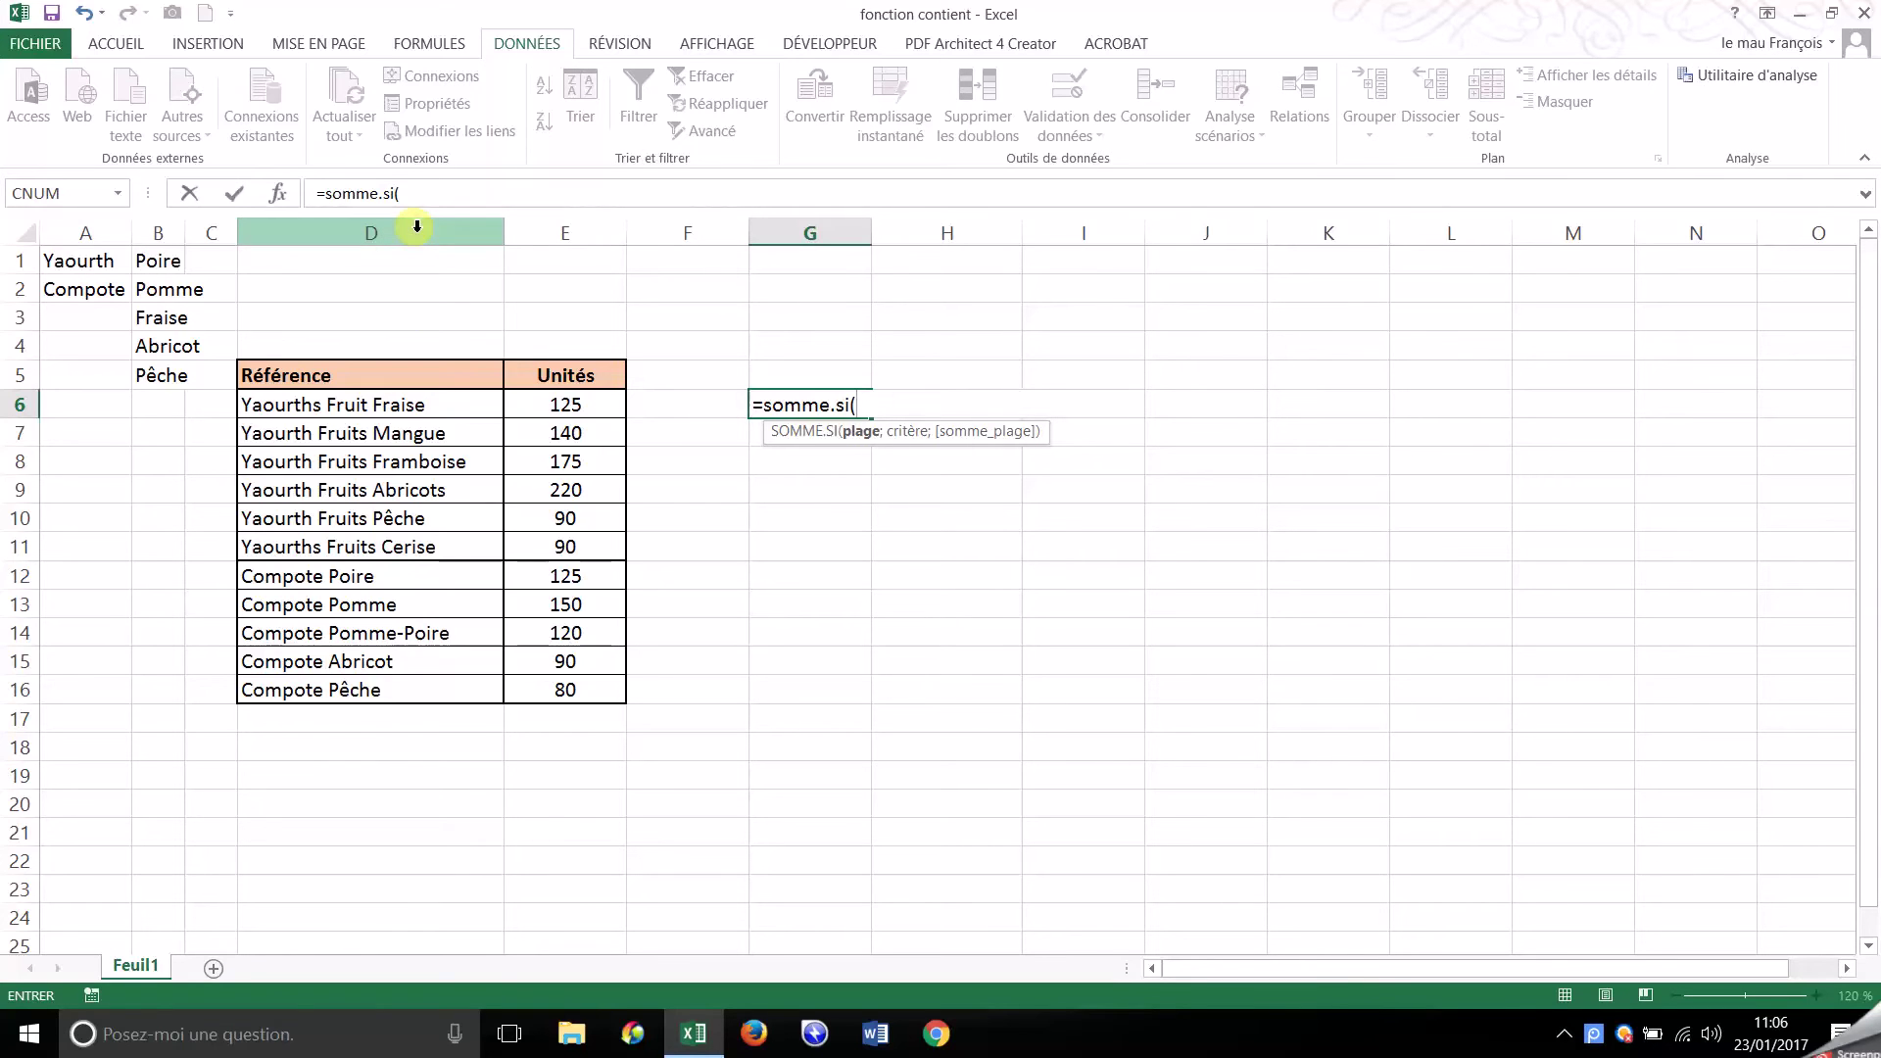
{"action": "left_click", "coordinate": [417, 227]}
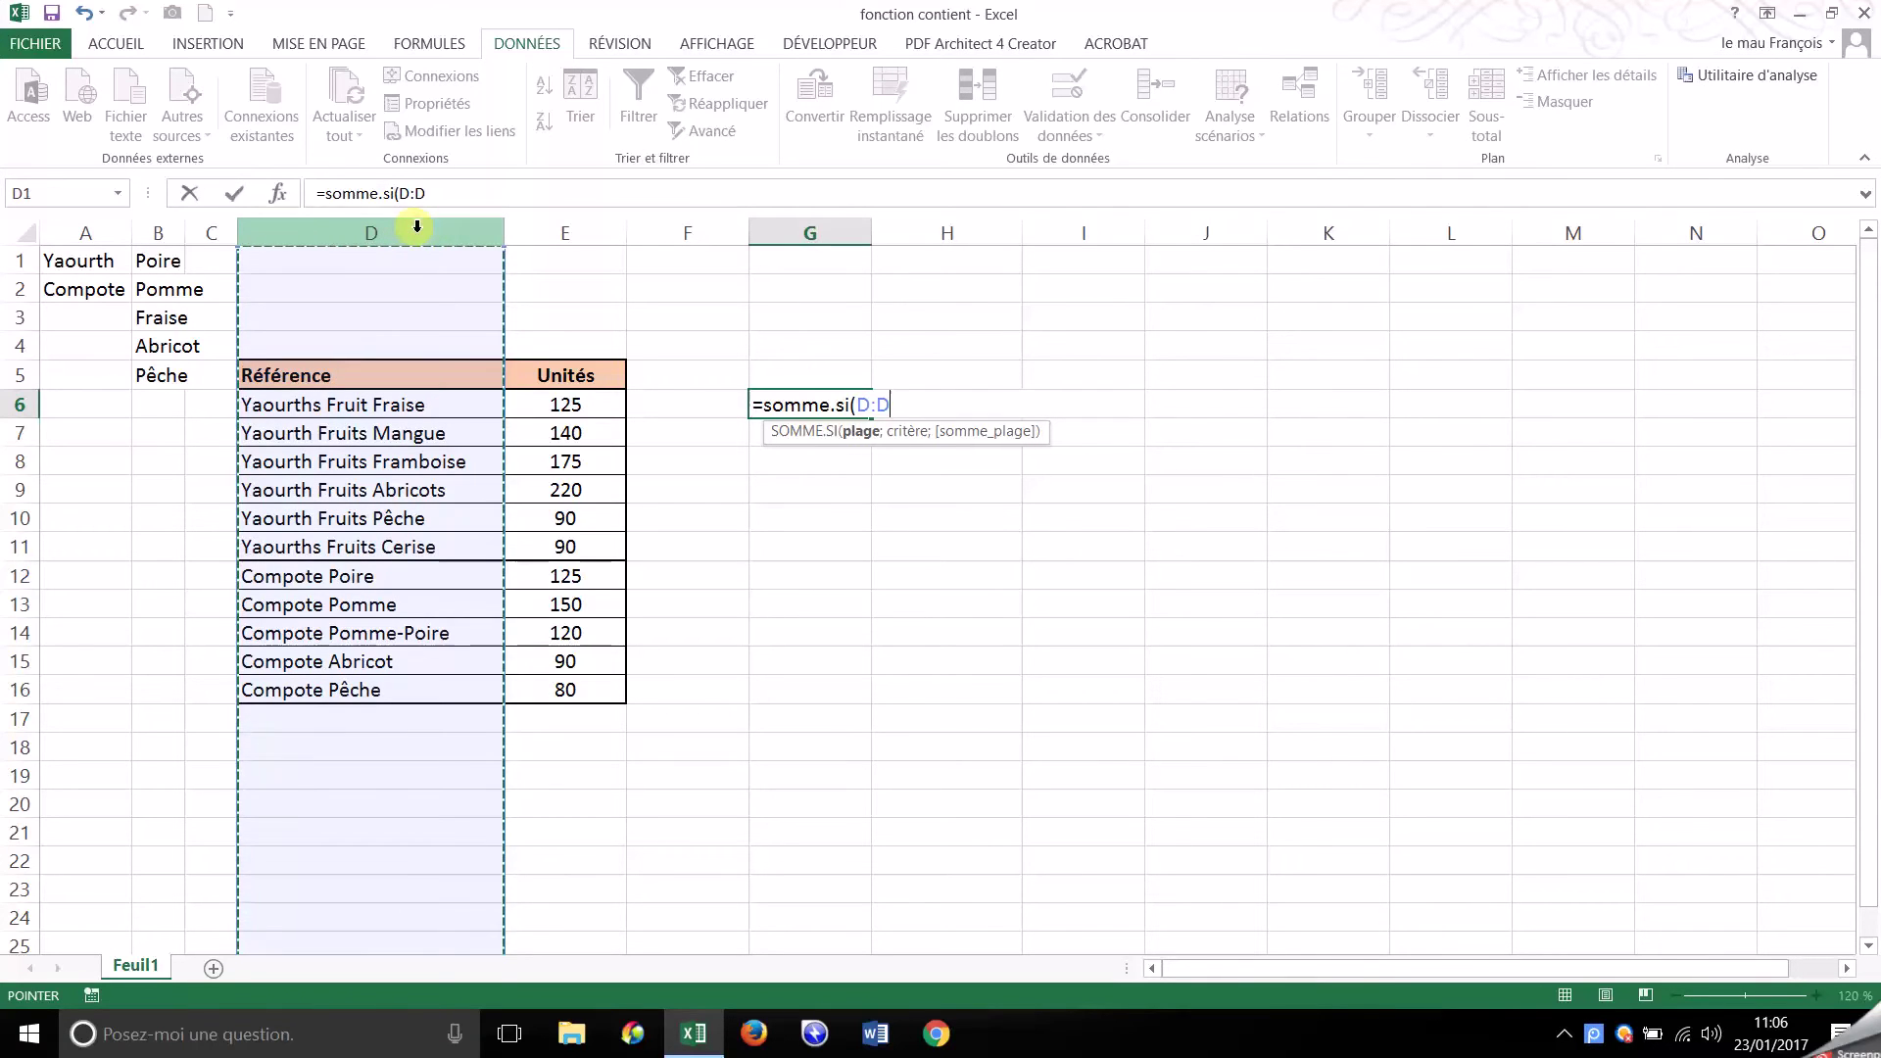
{"action": "type", "text": ";\""}
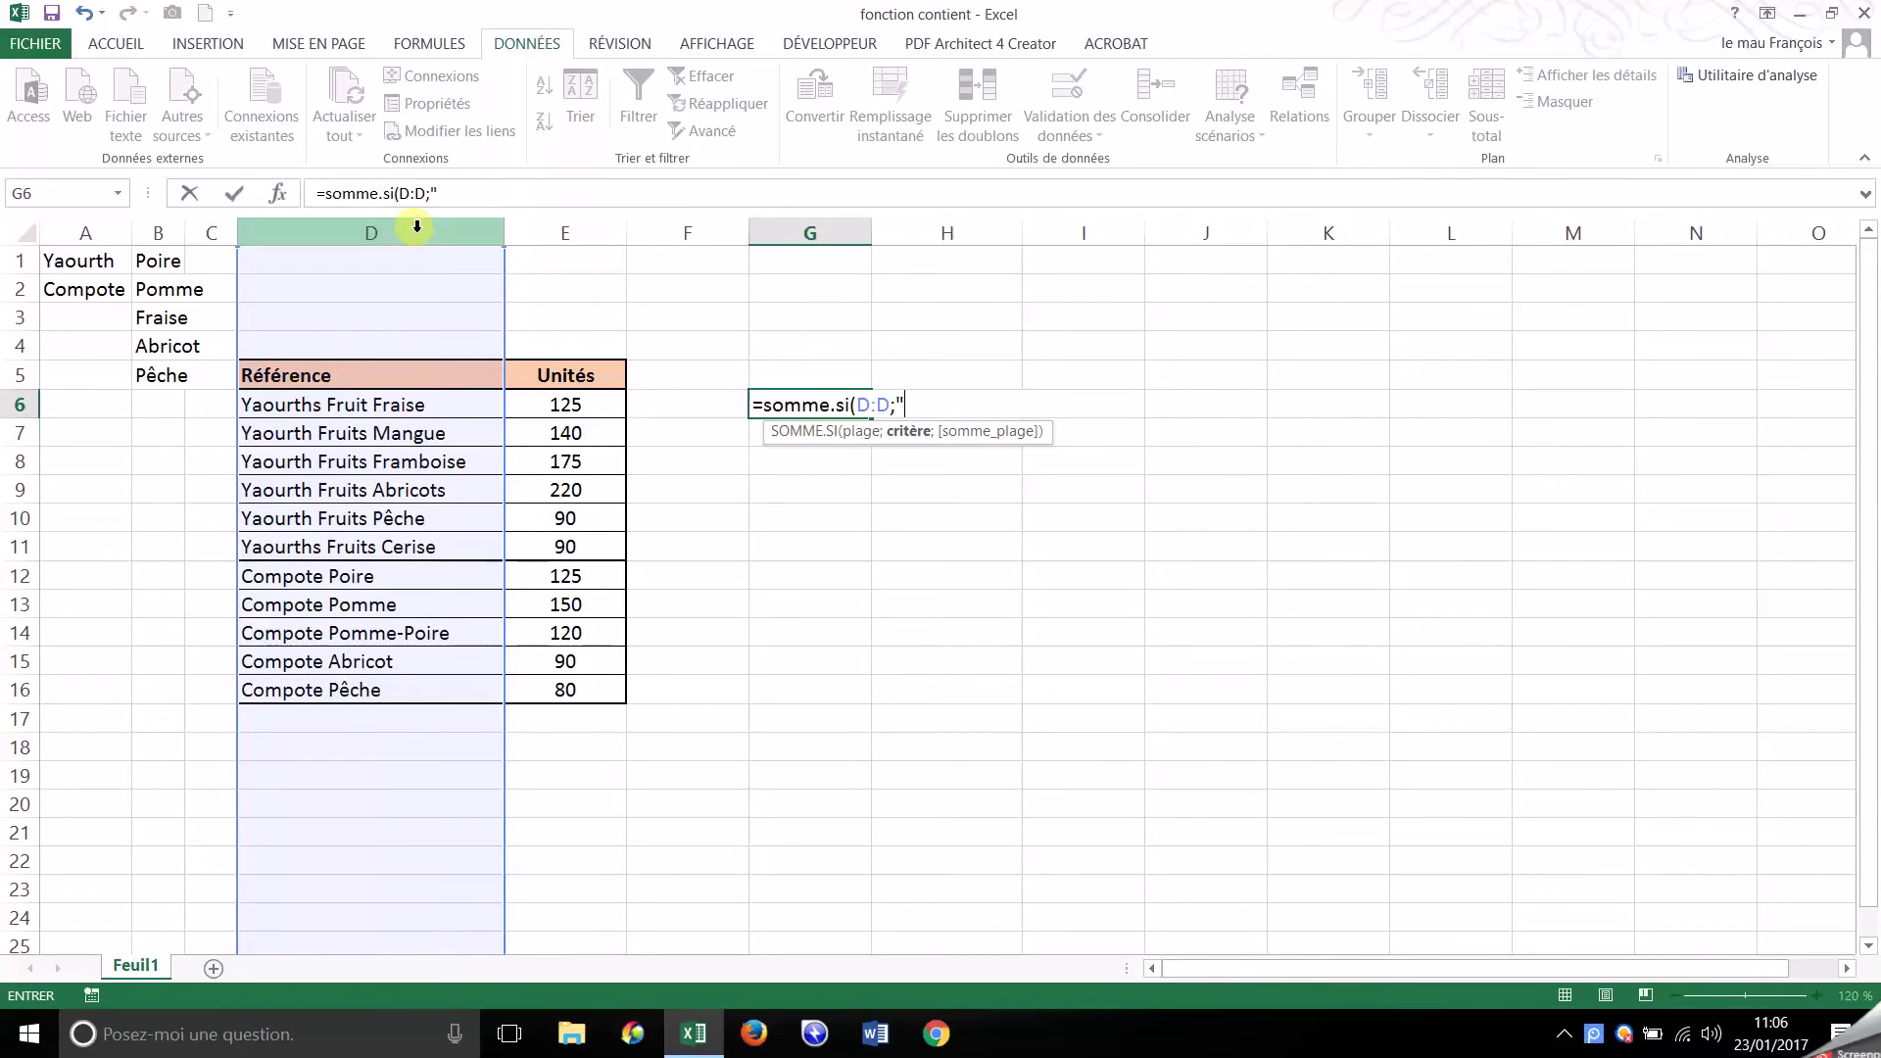
{"action": "type", "text": "Yaourth\""}
{"action": "key", "text": "ctrl+Return"}
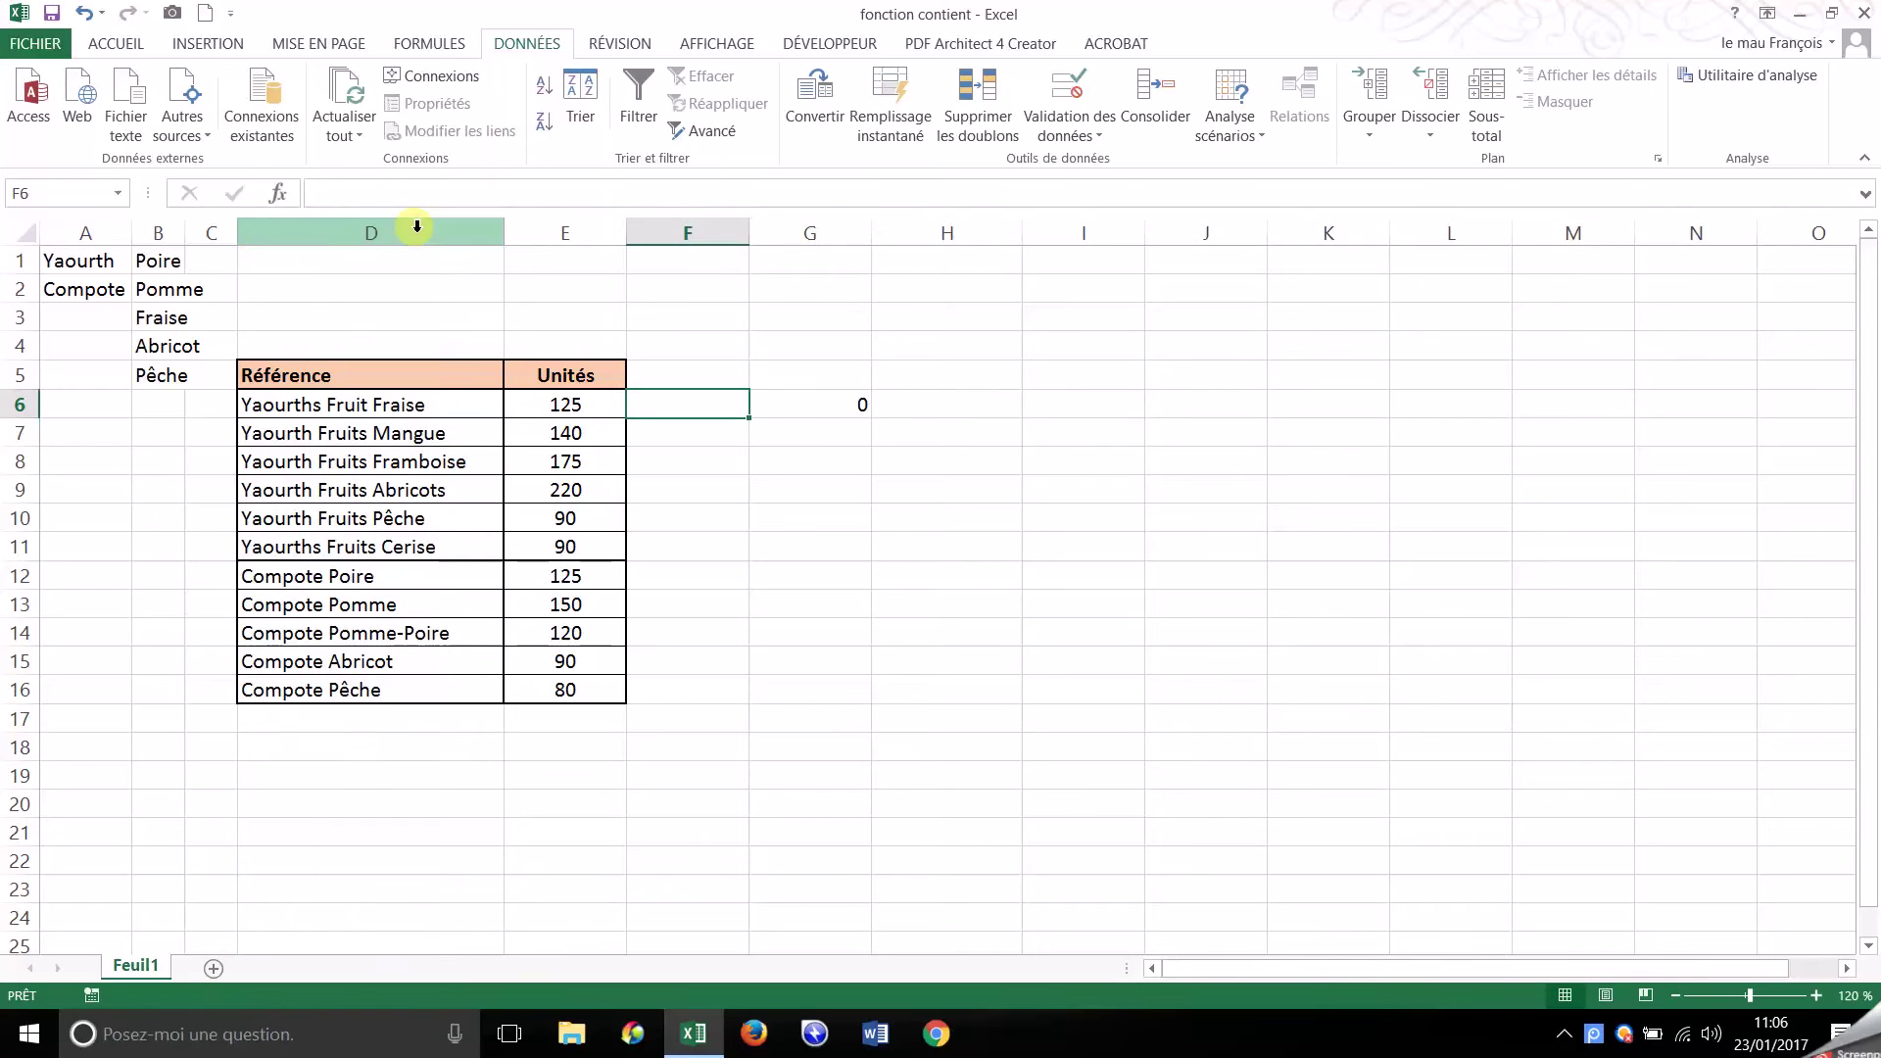
Extend G6's formula to =SOMME.SI(D:D;"*"&"Yaourth"&"*";E:E) and check its result against the sum of E6:E11
{"action": "left_click", "coordinate": [440, 193]}
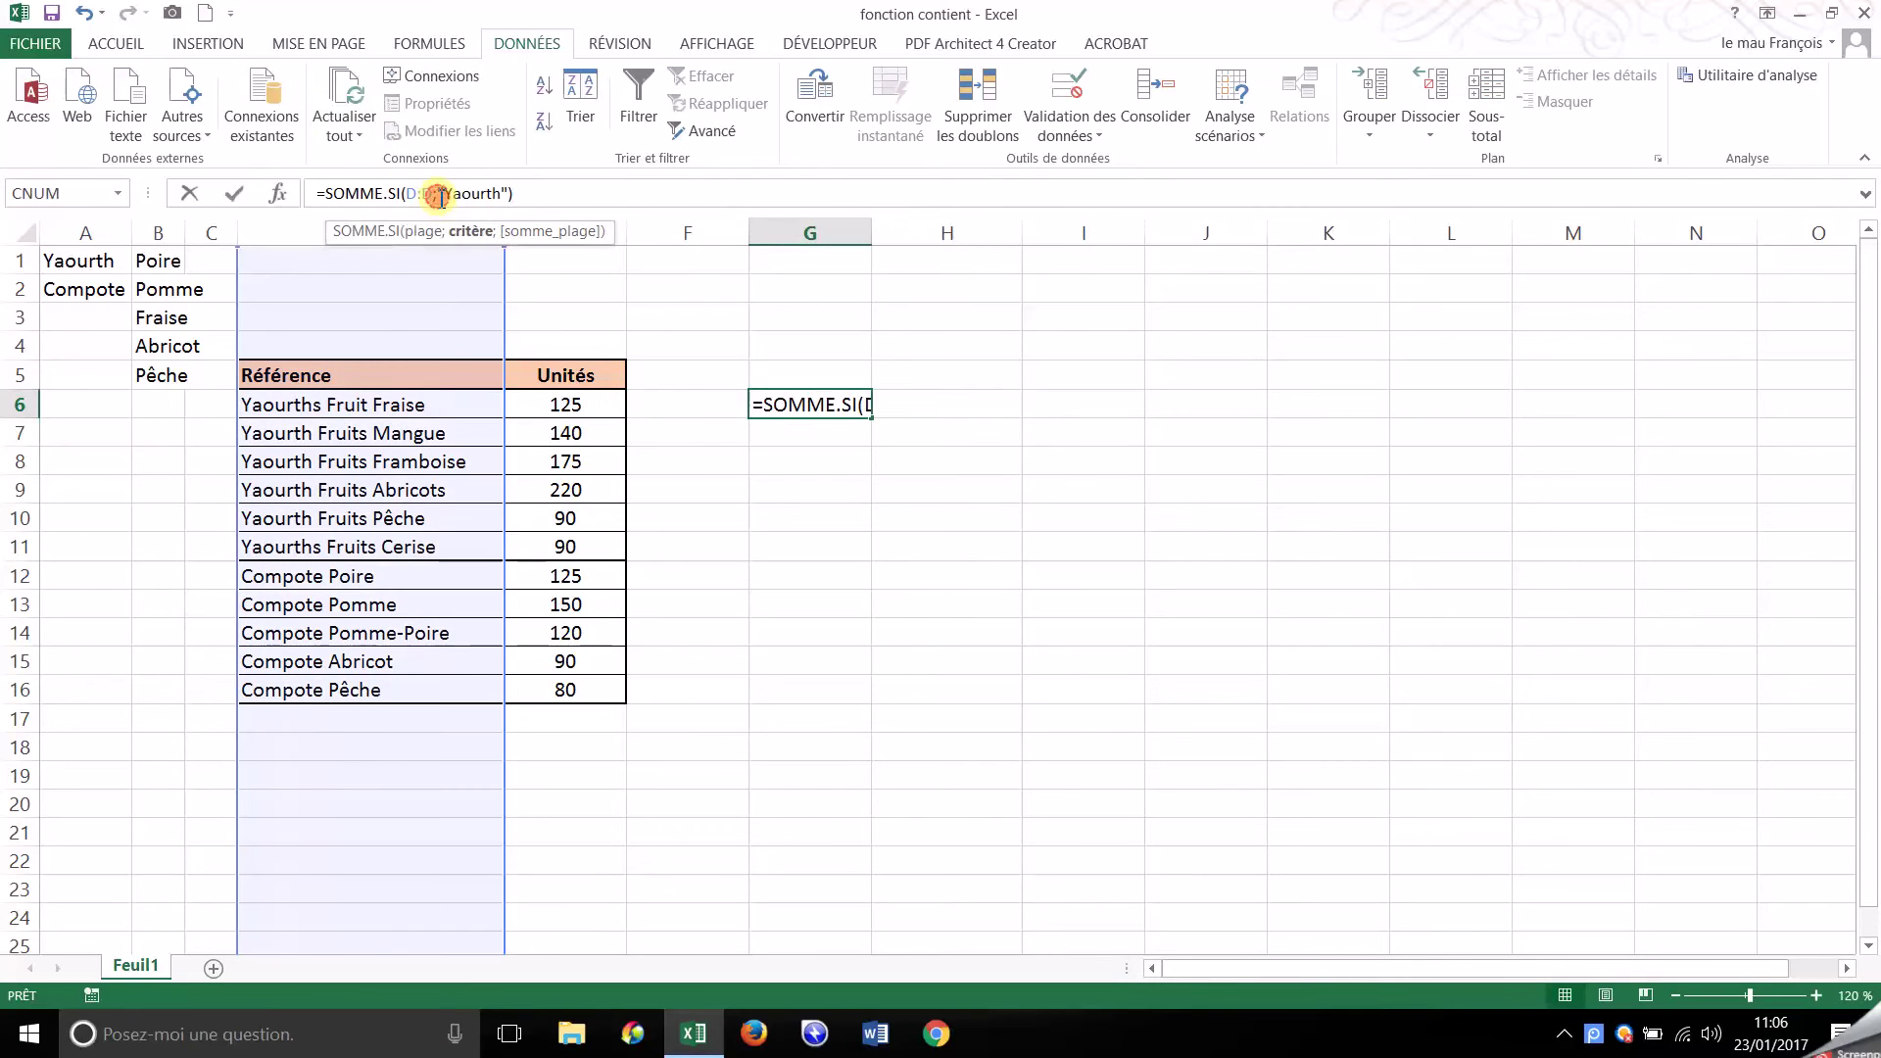
{"action": "type", "text": "\"*\"&"}
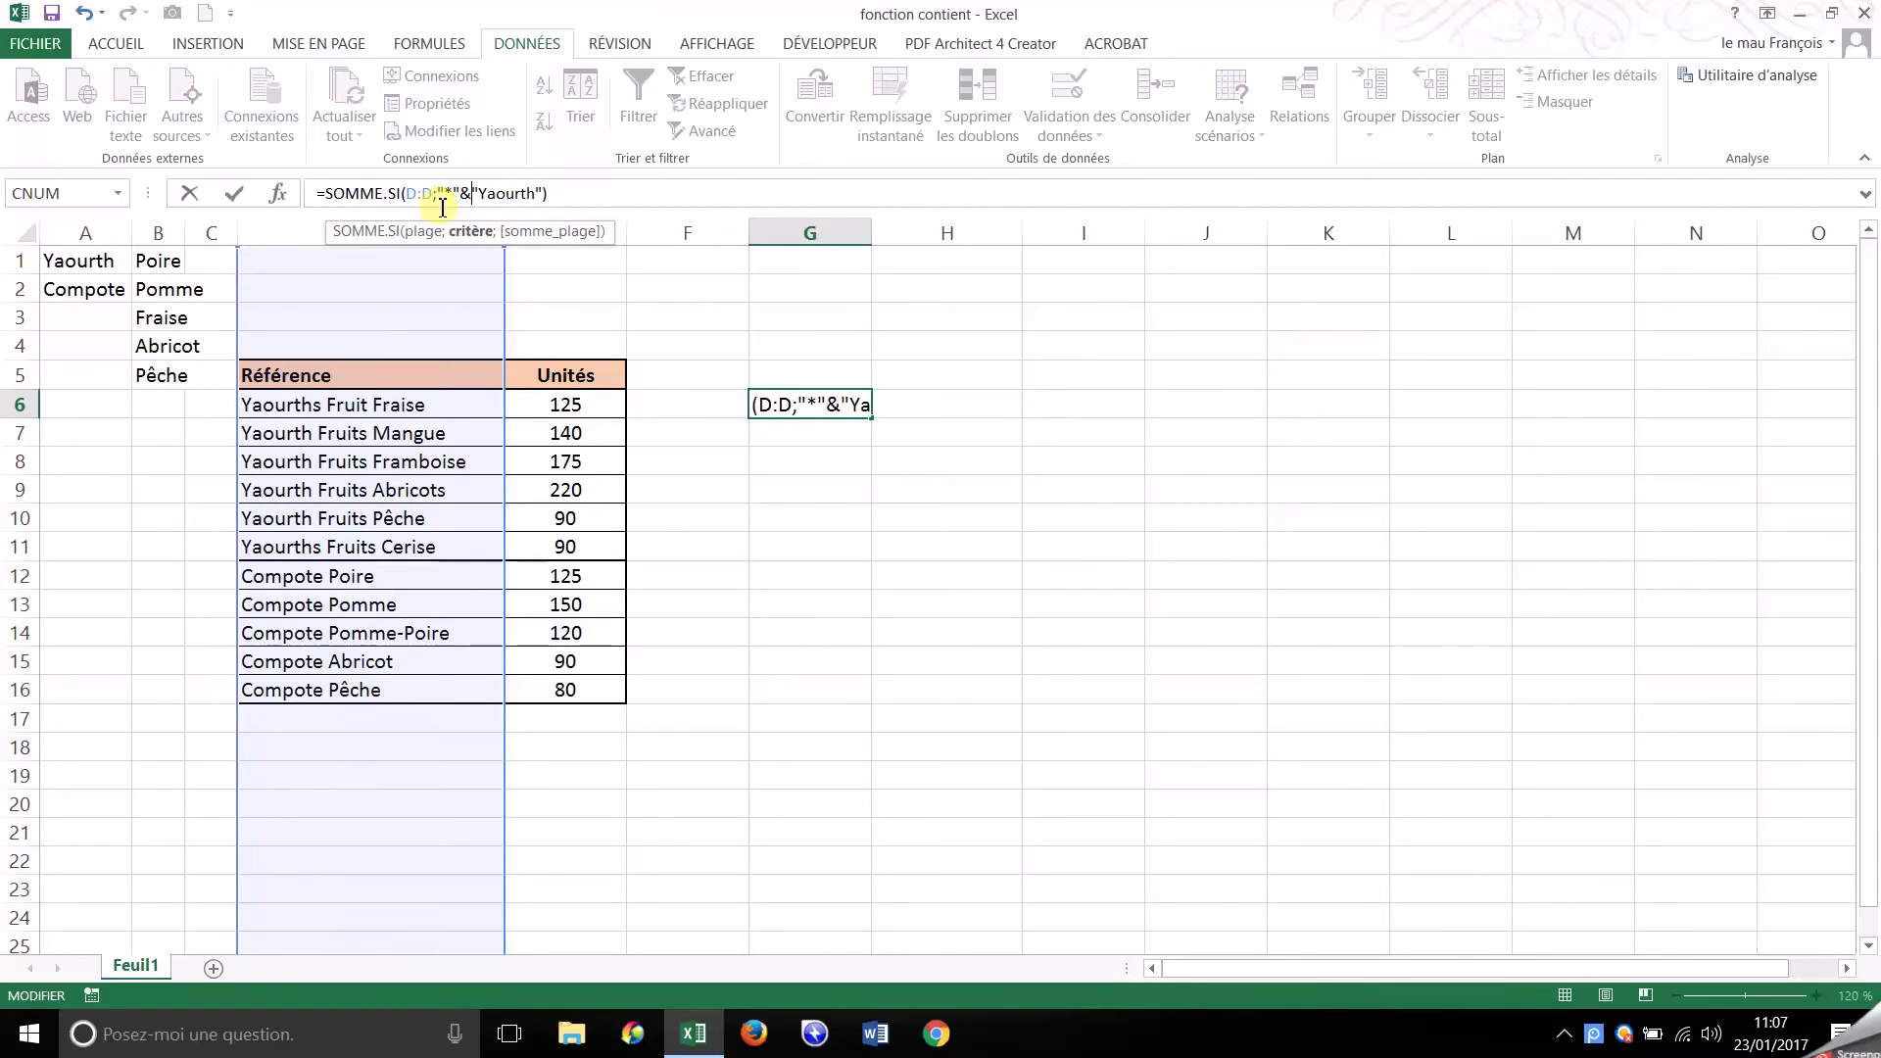
{"action": "left_click", "coordinate": [546, 195]}
{"action": "type", "text": "&"}
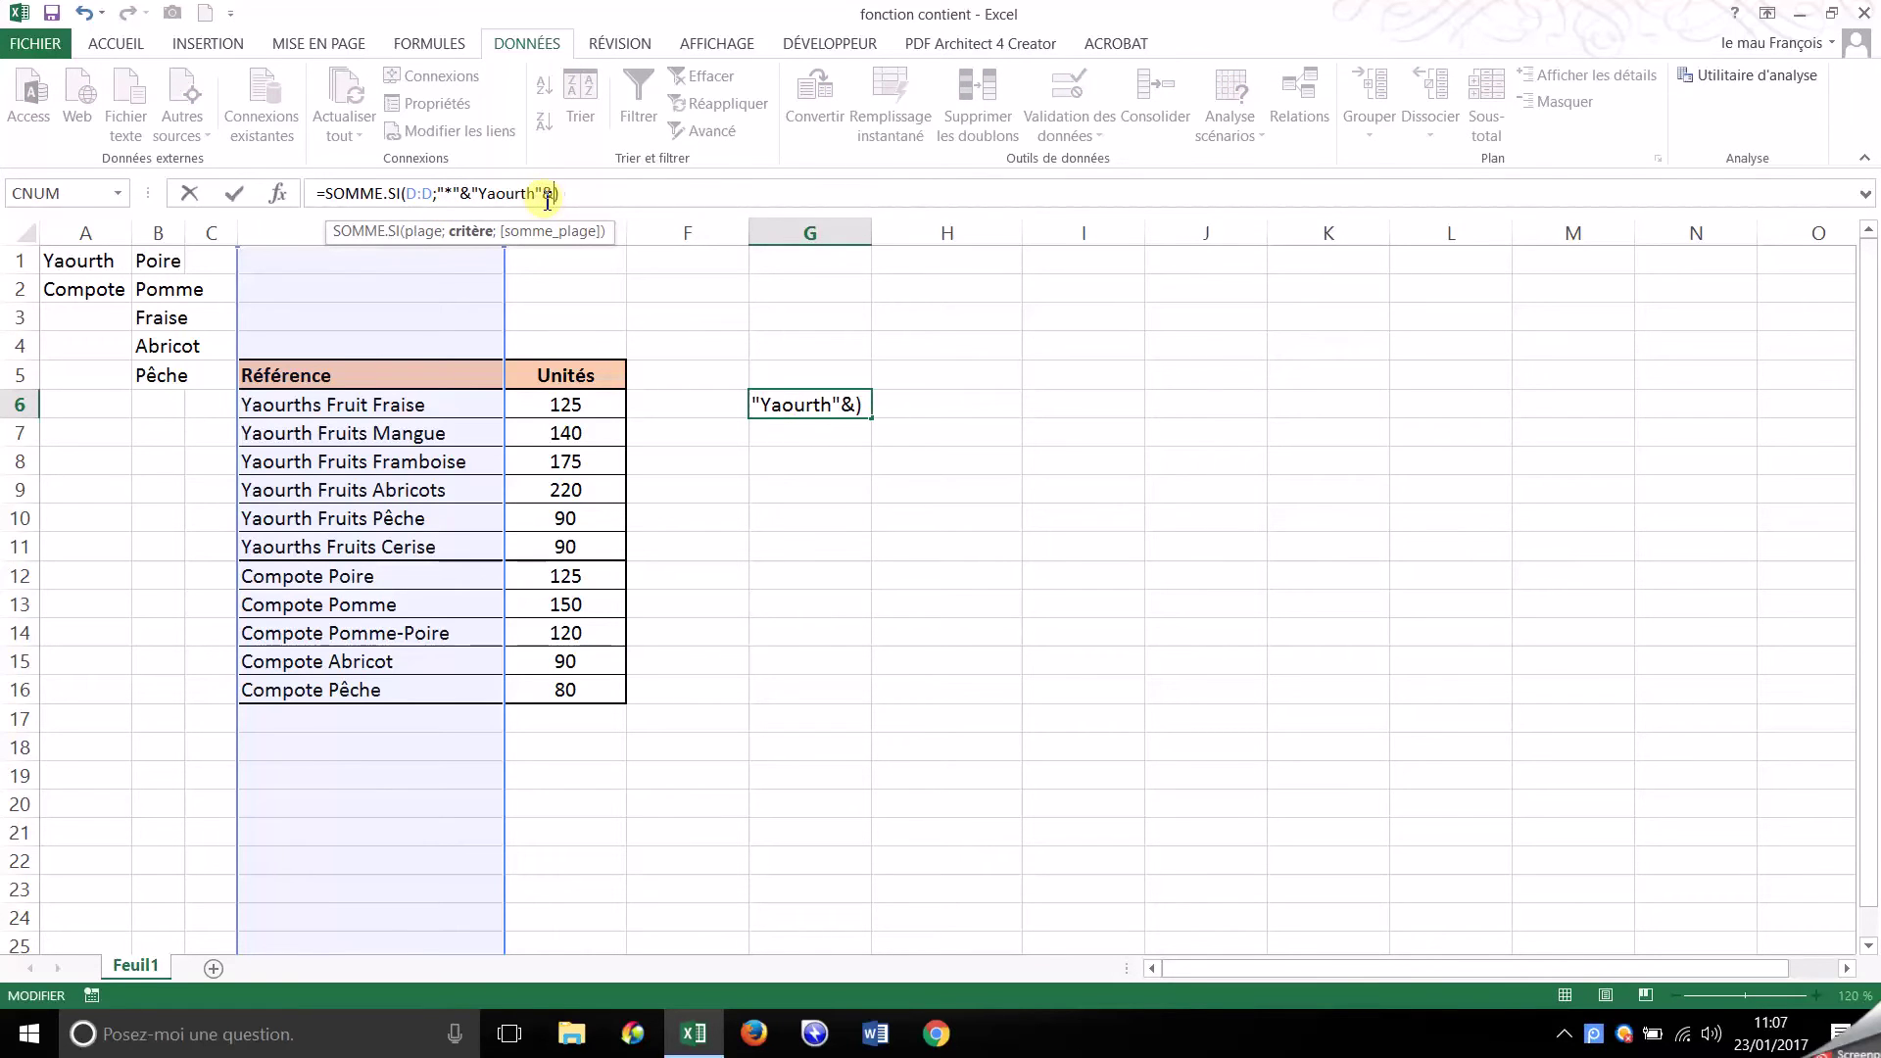
{"action": "type", "text": "\"*\";"}
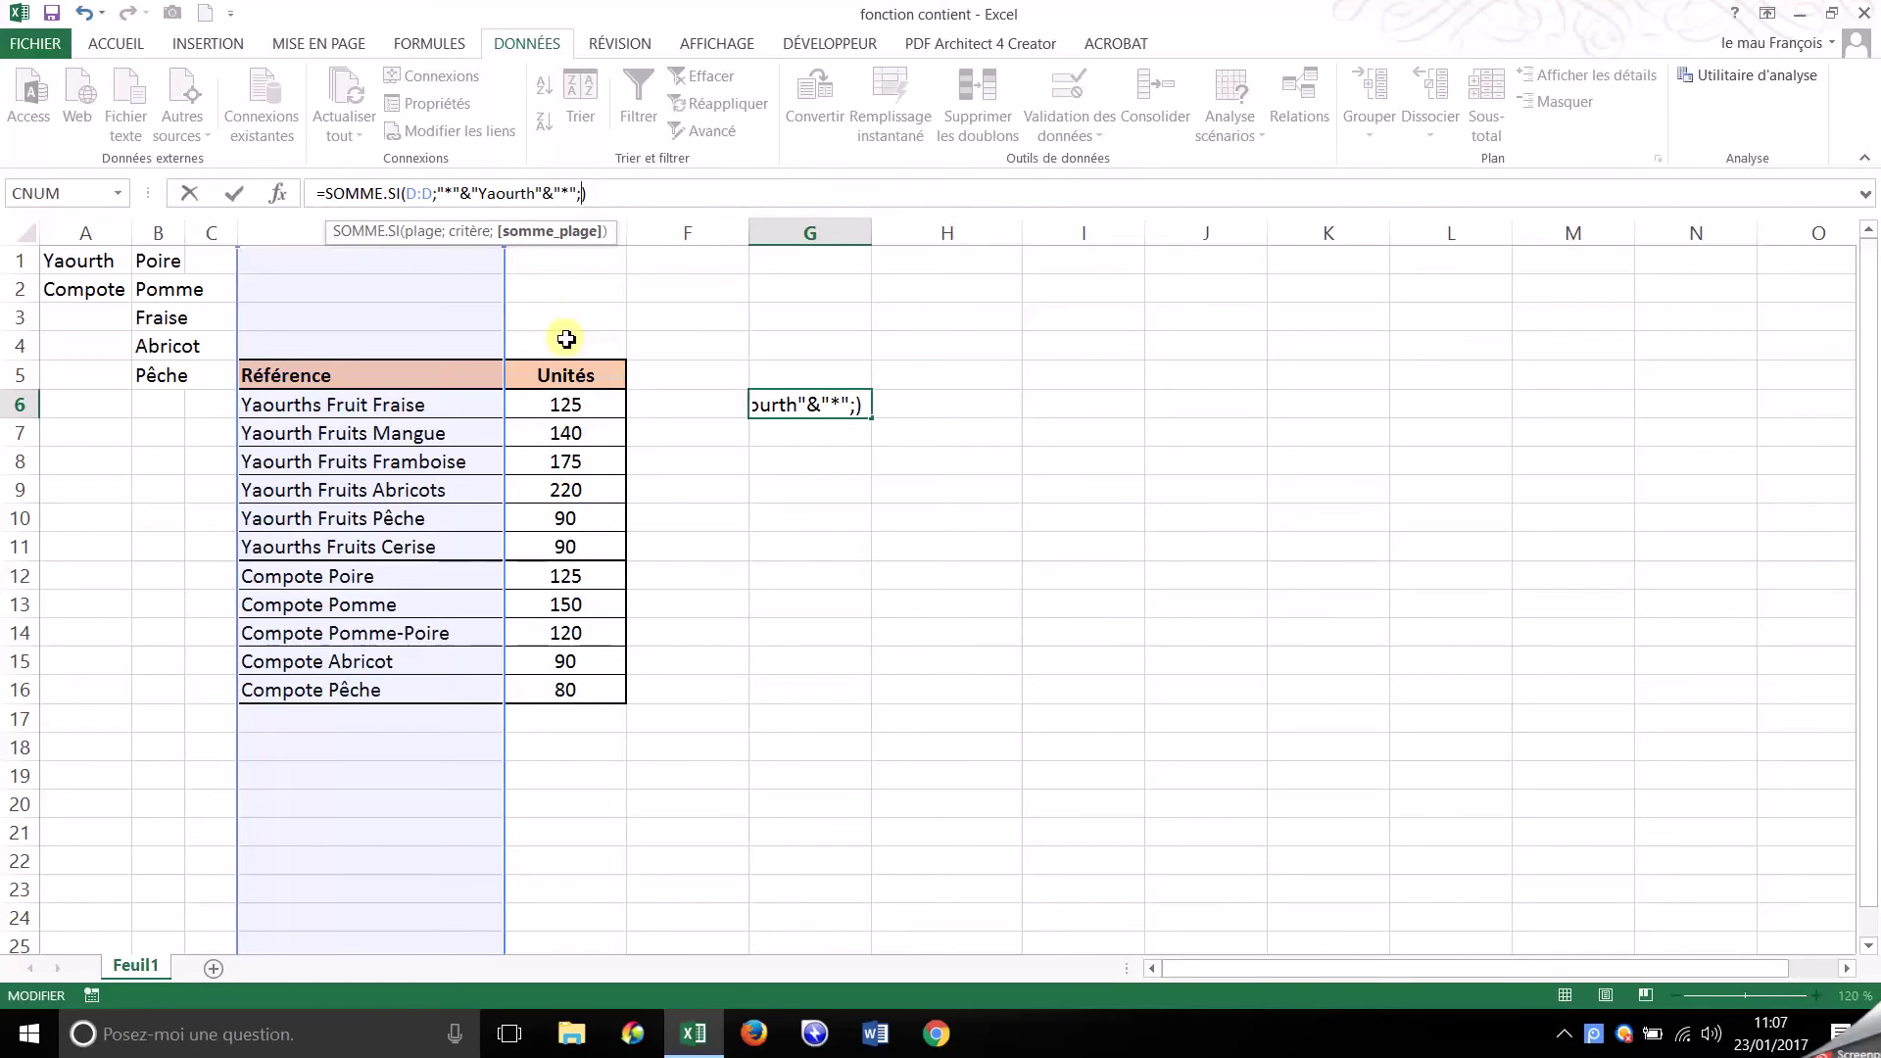
{"action": "left_click", "coordinate": [621, 232]}
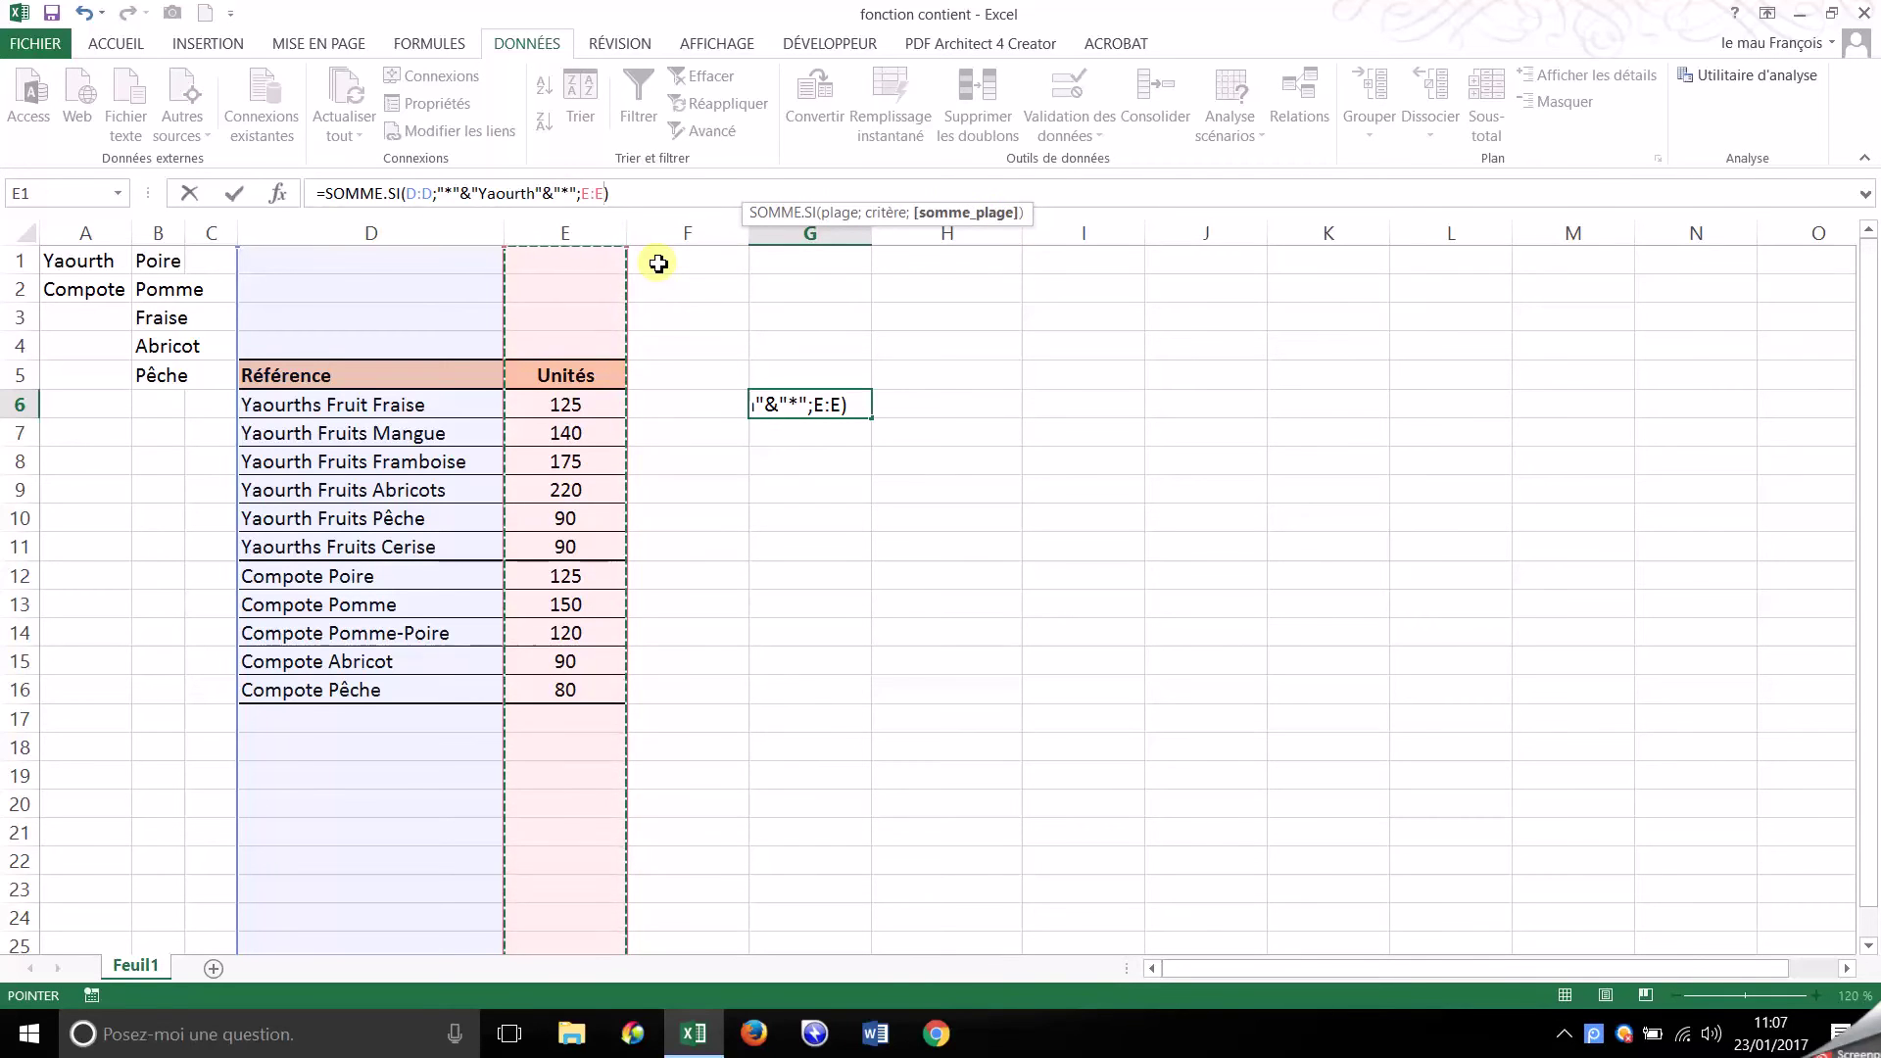
{"action": "key", "text": "Return"}
{"action": "key", "text": "Up"}
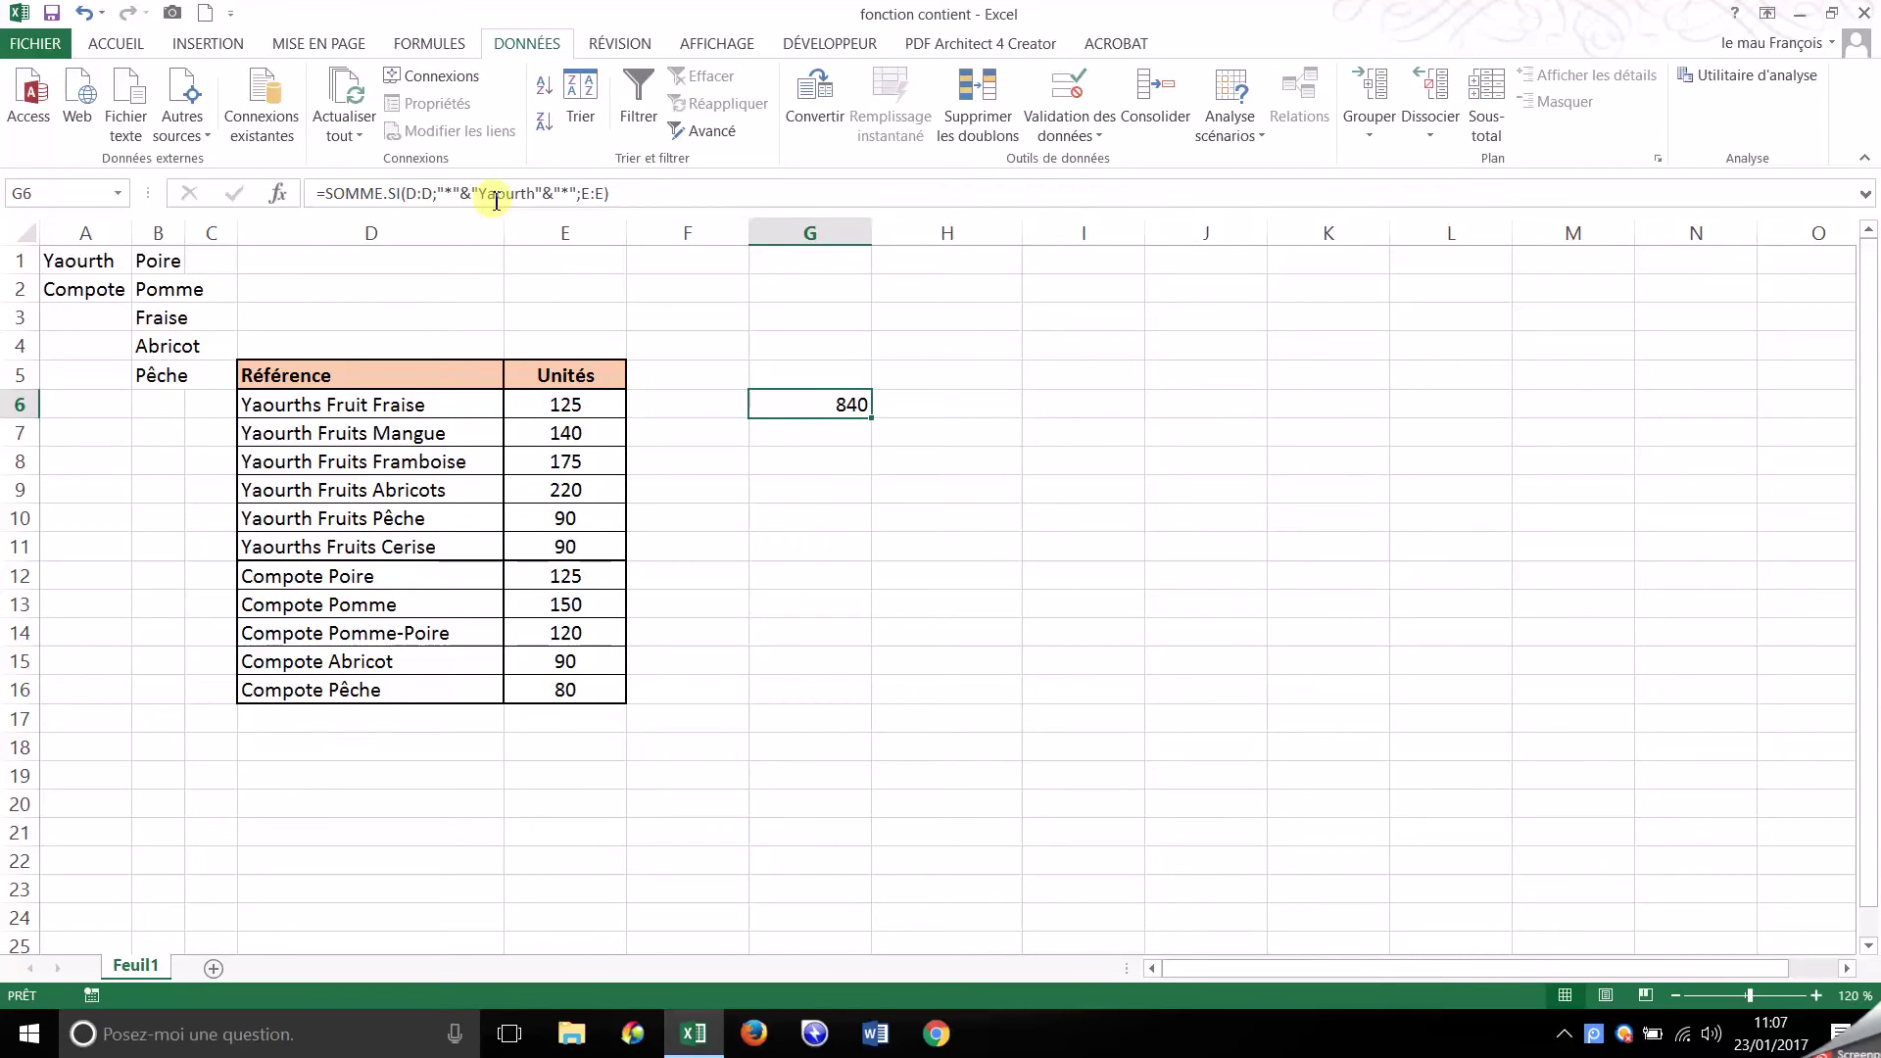
{"action": "left_click_drag", "start_coordinate": [573, 405], "coordinate": [580, 551]}
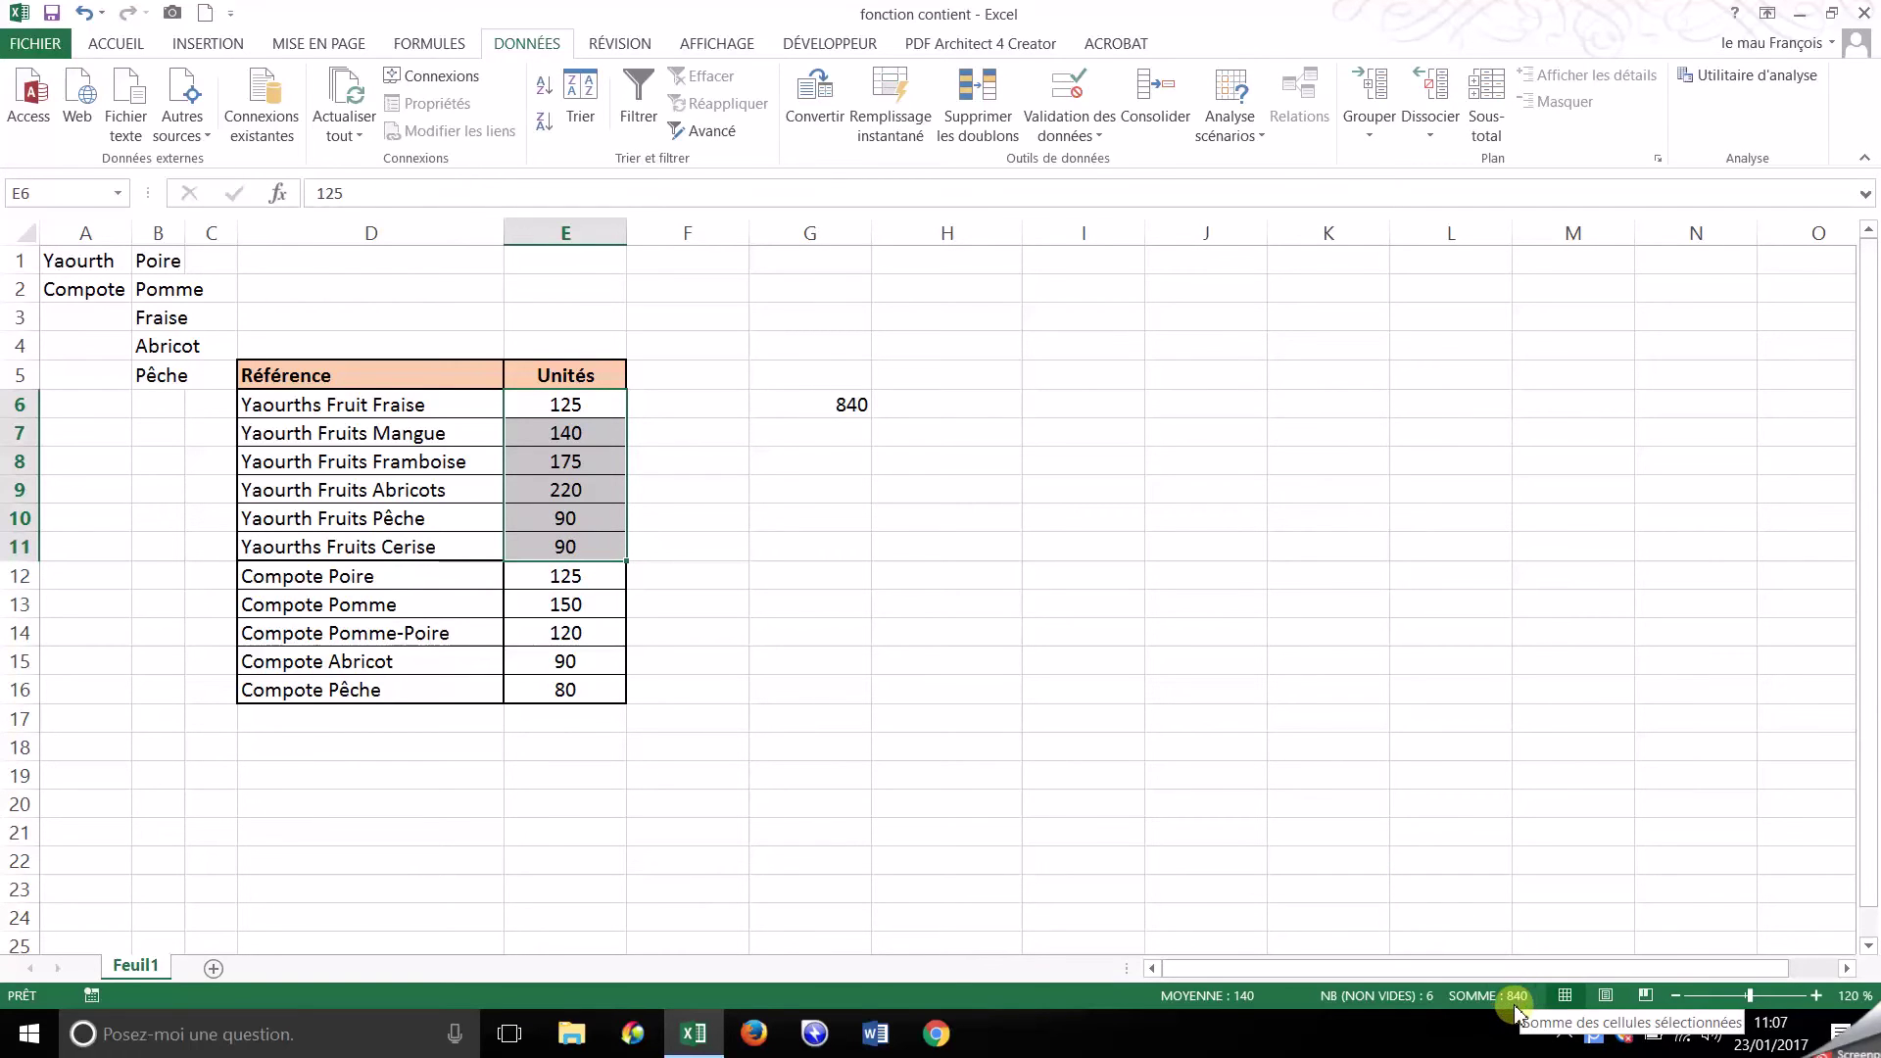
{"action": "left_click", "coordinate": [853, 406]}
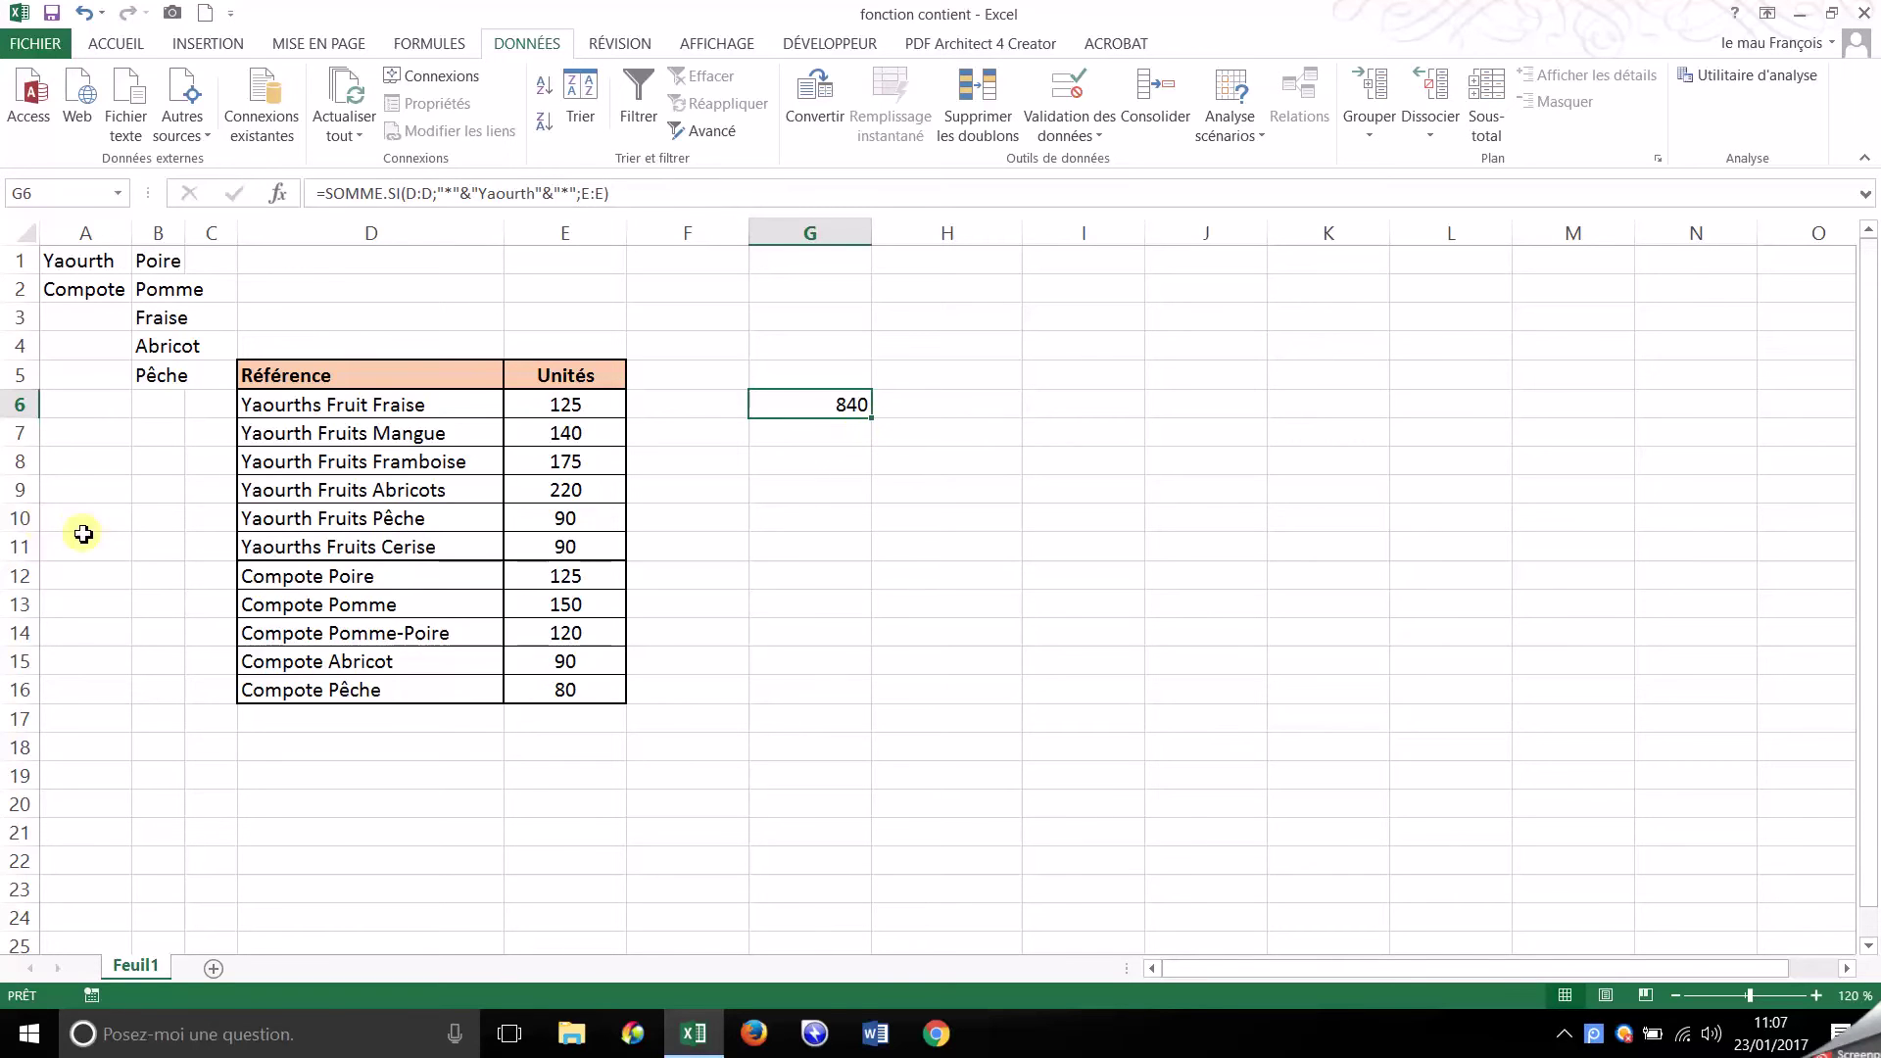
Insert a row above row 9 and copy the D8 reference into the new cell D9
{"action": "left_click", "coordinate": [22, 490]}
{"action": "key", "text": "ctrl+plus"}
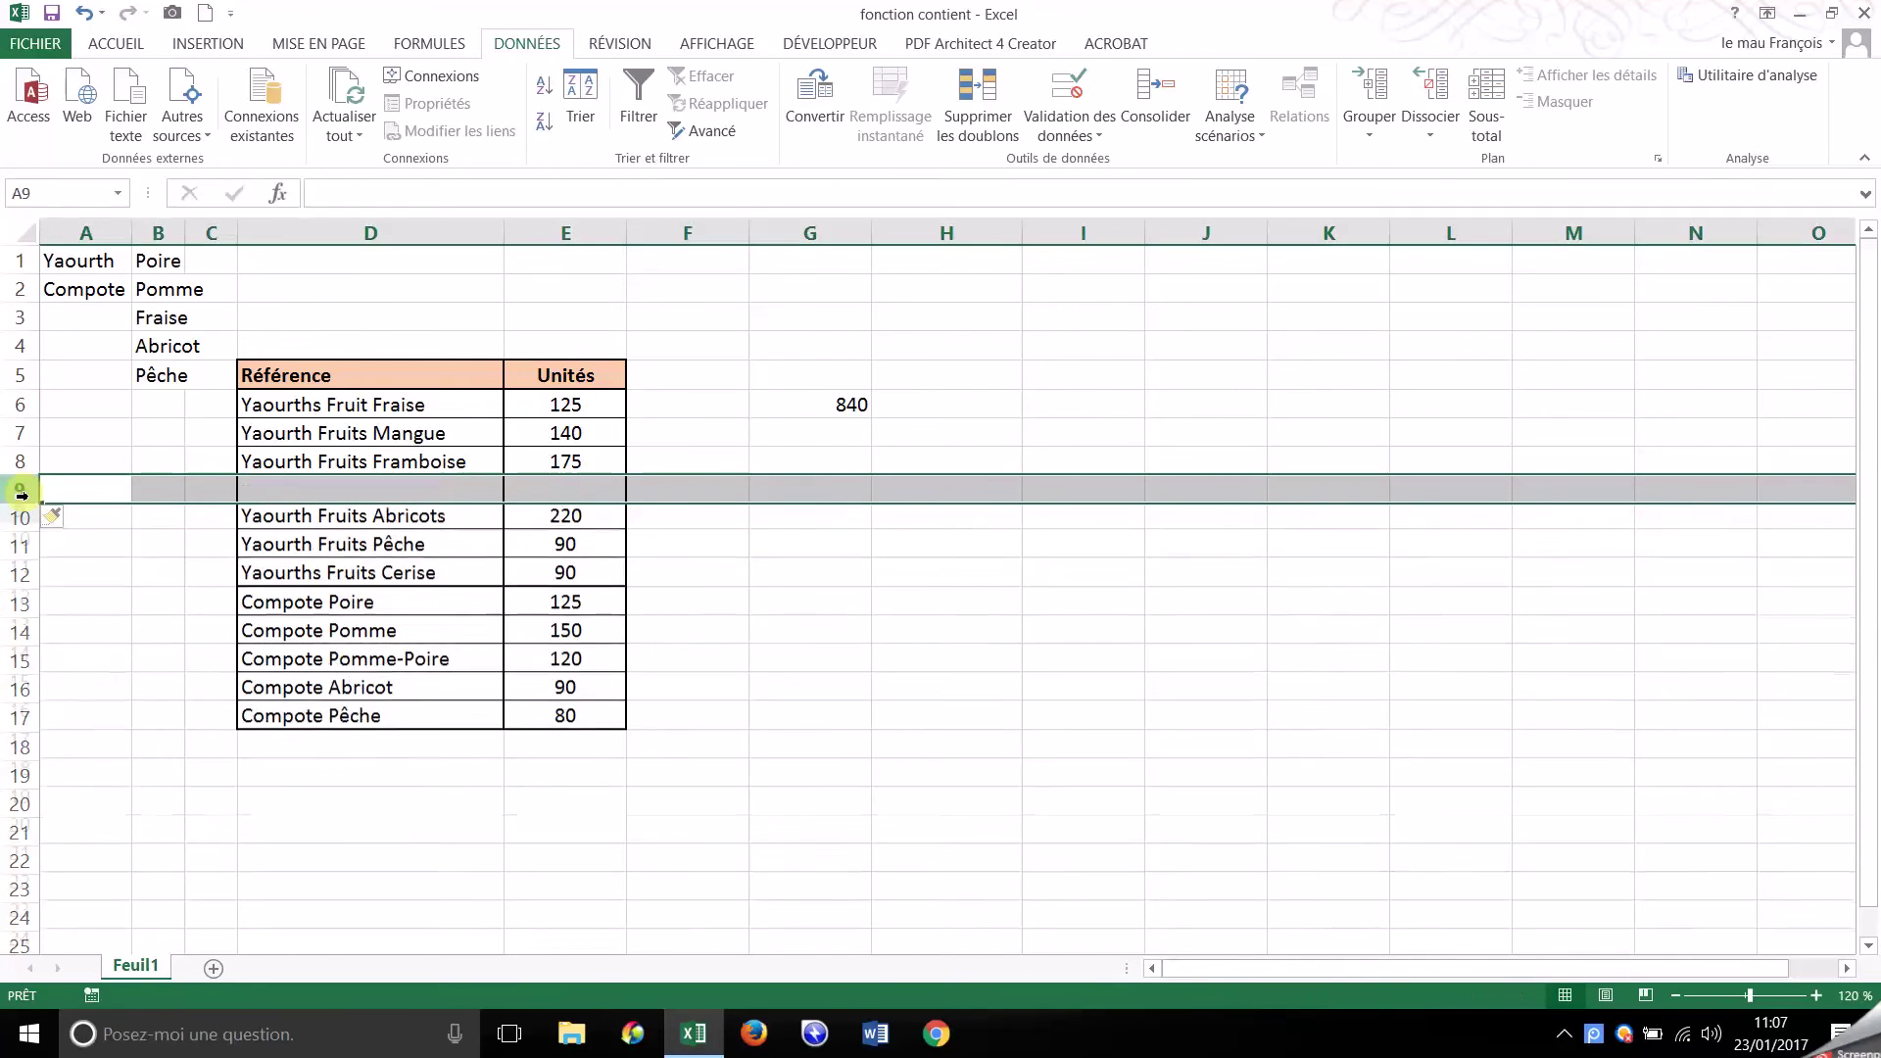
{"action": "left_click", "coordinate": [376, 458]}
{"action": "key", "text": "ctrl+c"}
{"action": "key", "text": "Down"}
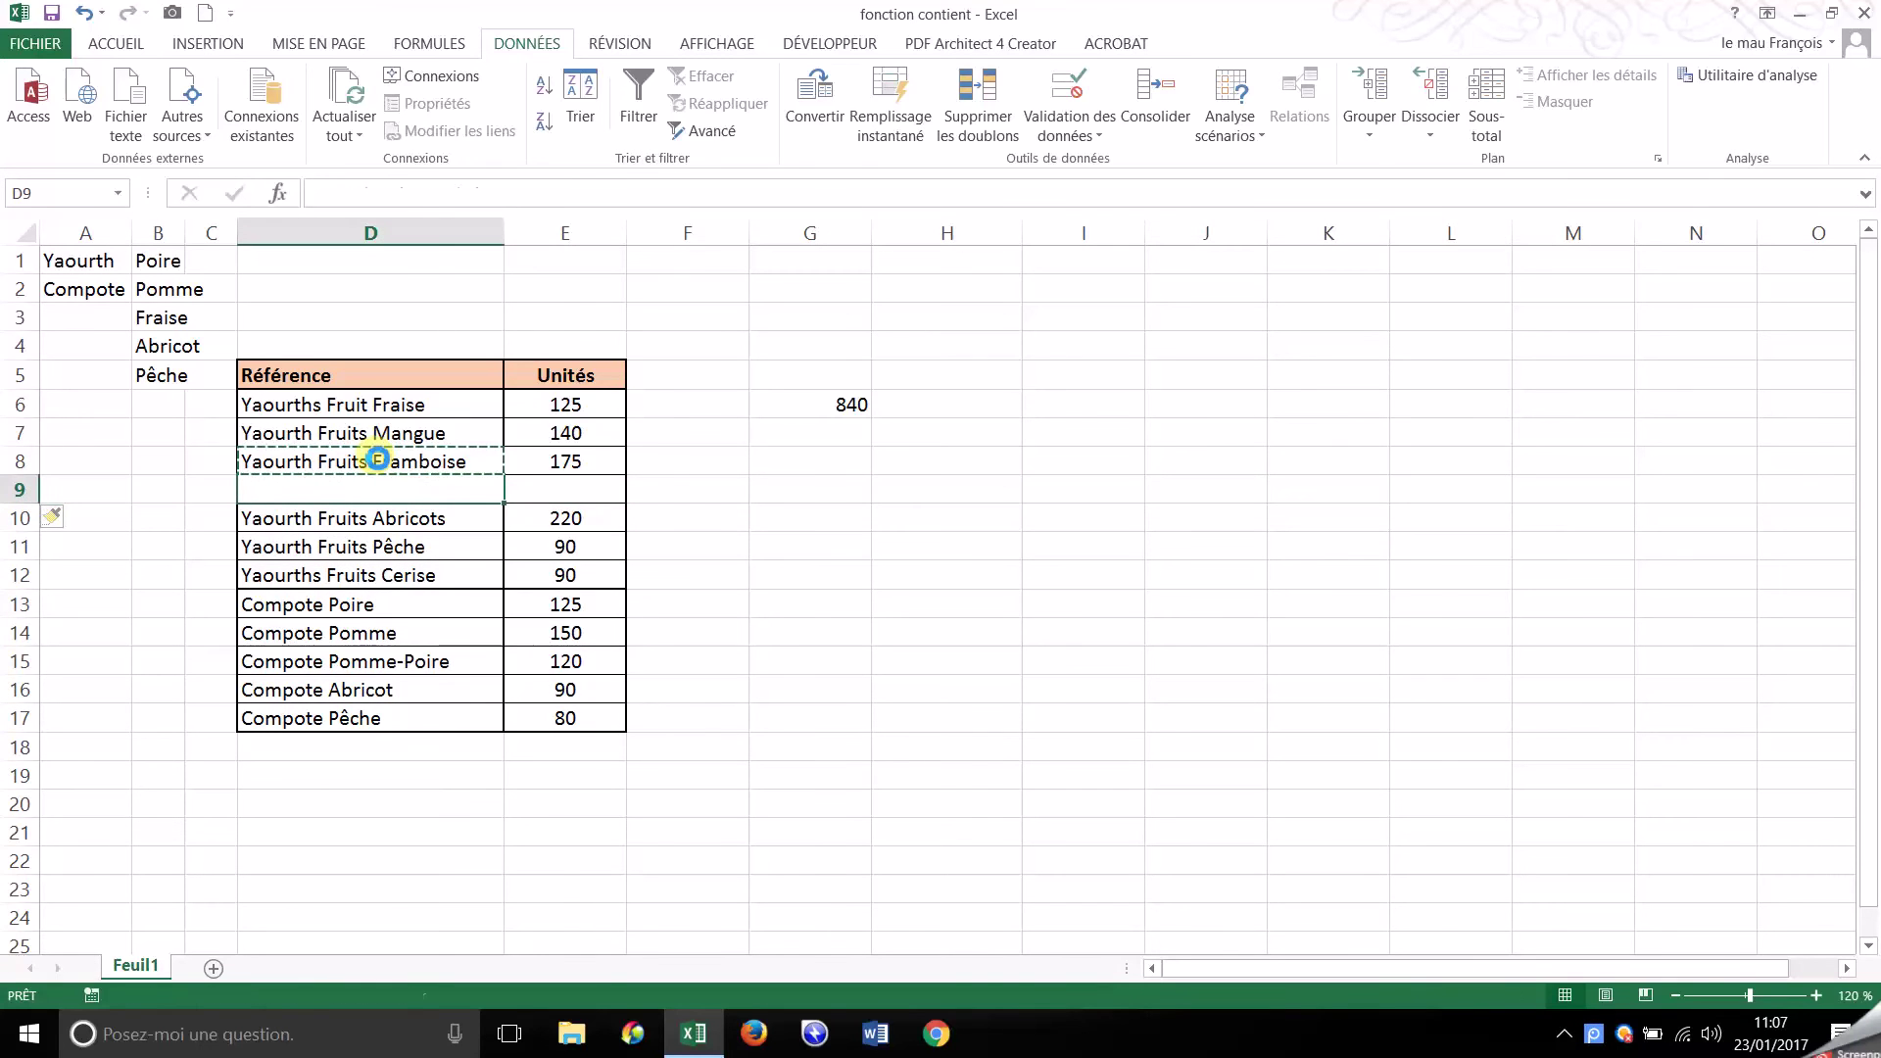
{"action": "key", "text": "ctrl+v"}
Shorten the reference in D9 to "Yaourth Framboise" and enter 220 units in E9
{"action": "key", "text": "F2"}
{"action": "key", "text": "Left"}
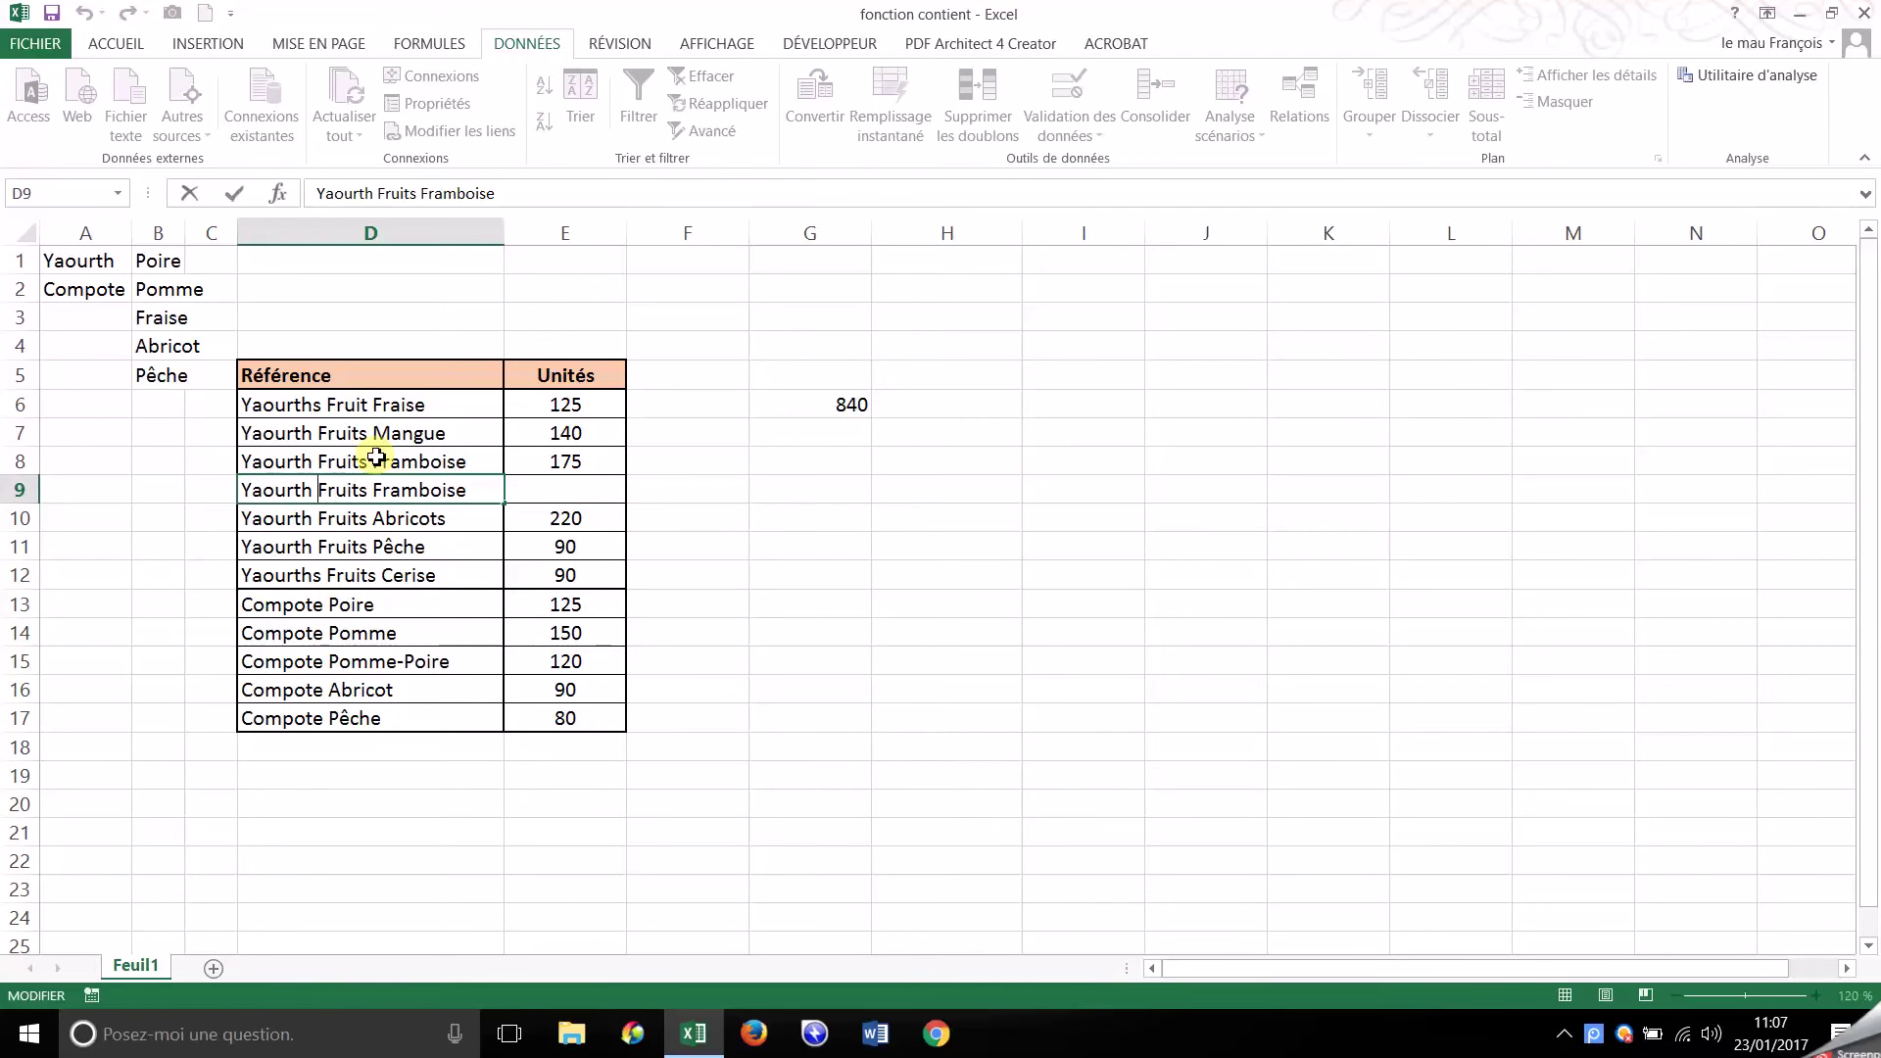
{"action": "key", "text": "shift+Right"}
{"action": "key", "text": "shift+Right"}
{"action": "key", "text": "shift+Right"}
{"action": "key", "text": "shift+Right"}
{"action": "key", "text": "Delete"}
{"action": "key", "text": "Tab"}
{"action": "type", "text": "220"}
{"action": "key", "text": "Return"}
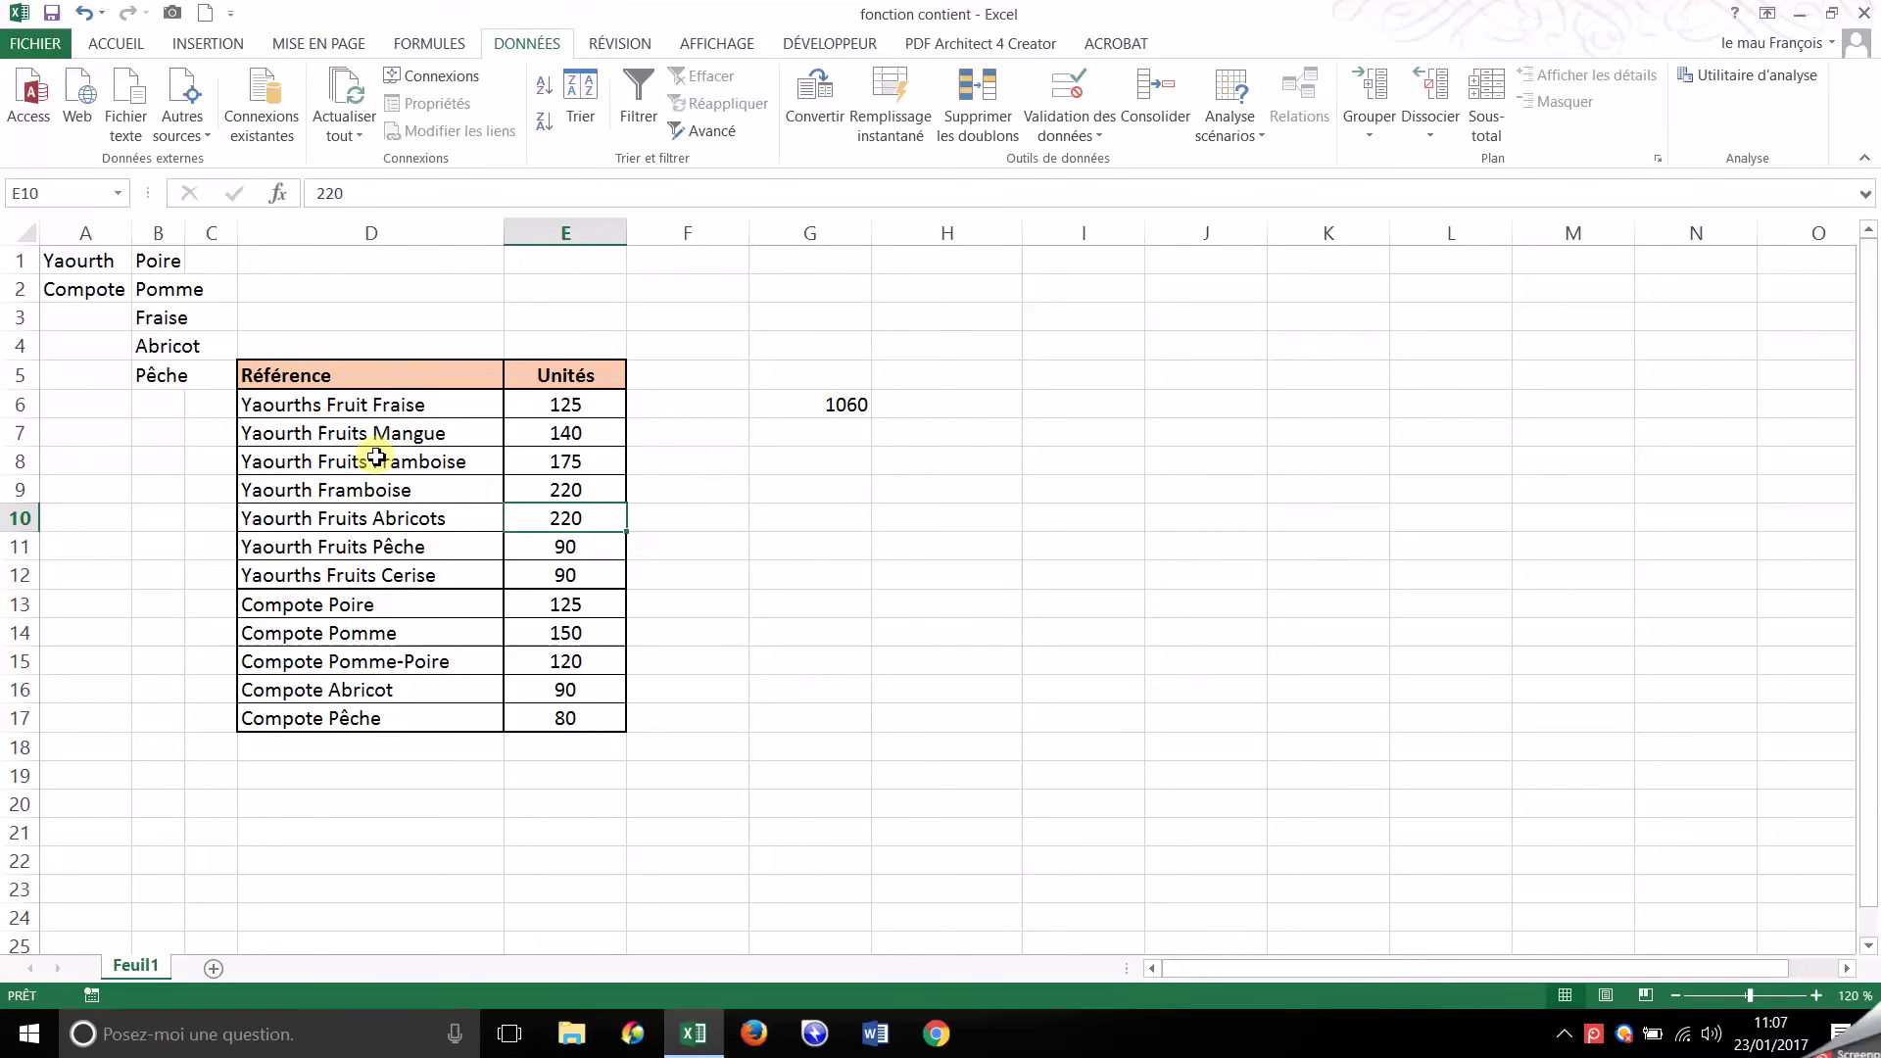
Clear G6 and begin a new SOMME.SI formula there on column D with the criterion "*"&"Yaourth"&"*"&"Fraise"&"*"
{"action": "left_click", "coordinate": [806, 407]}
{"action": "key", "text": "Delete"}
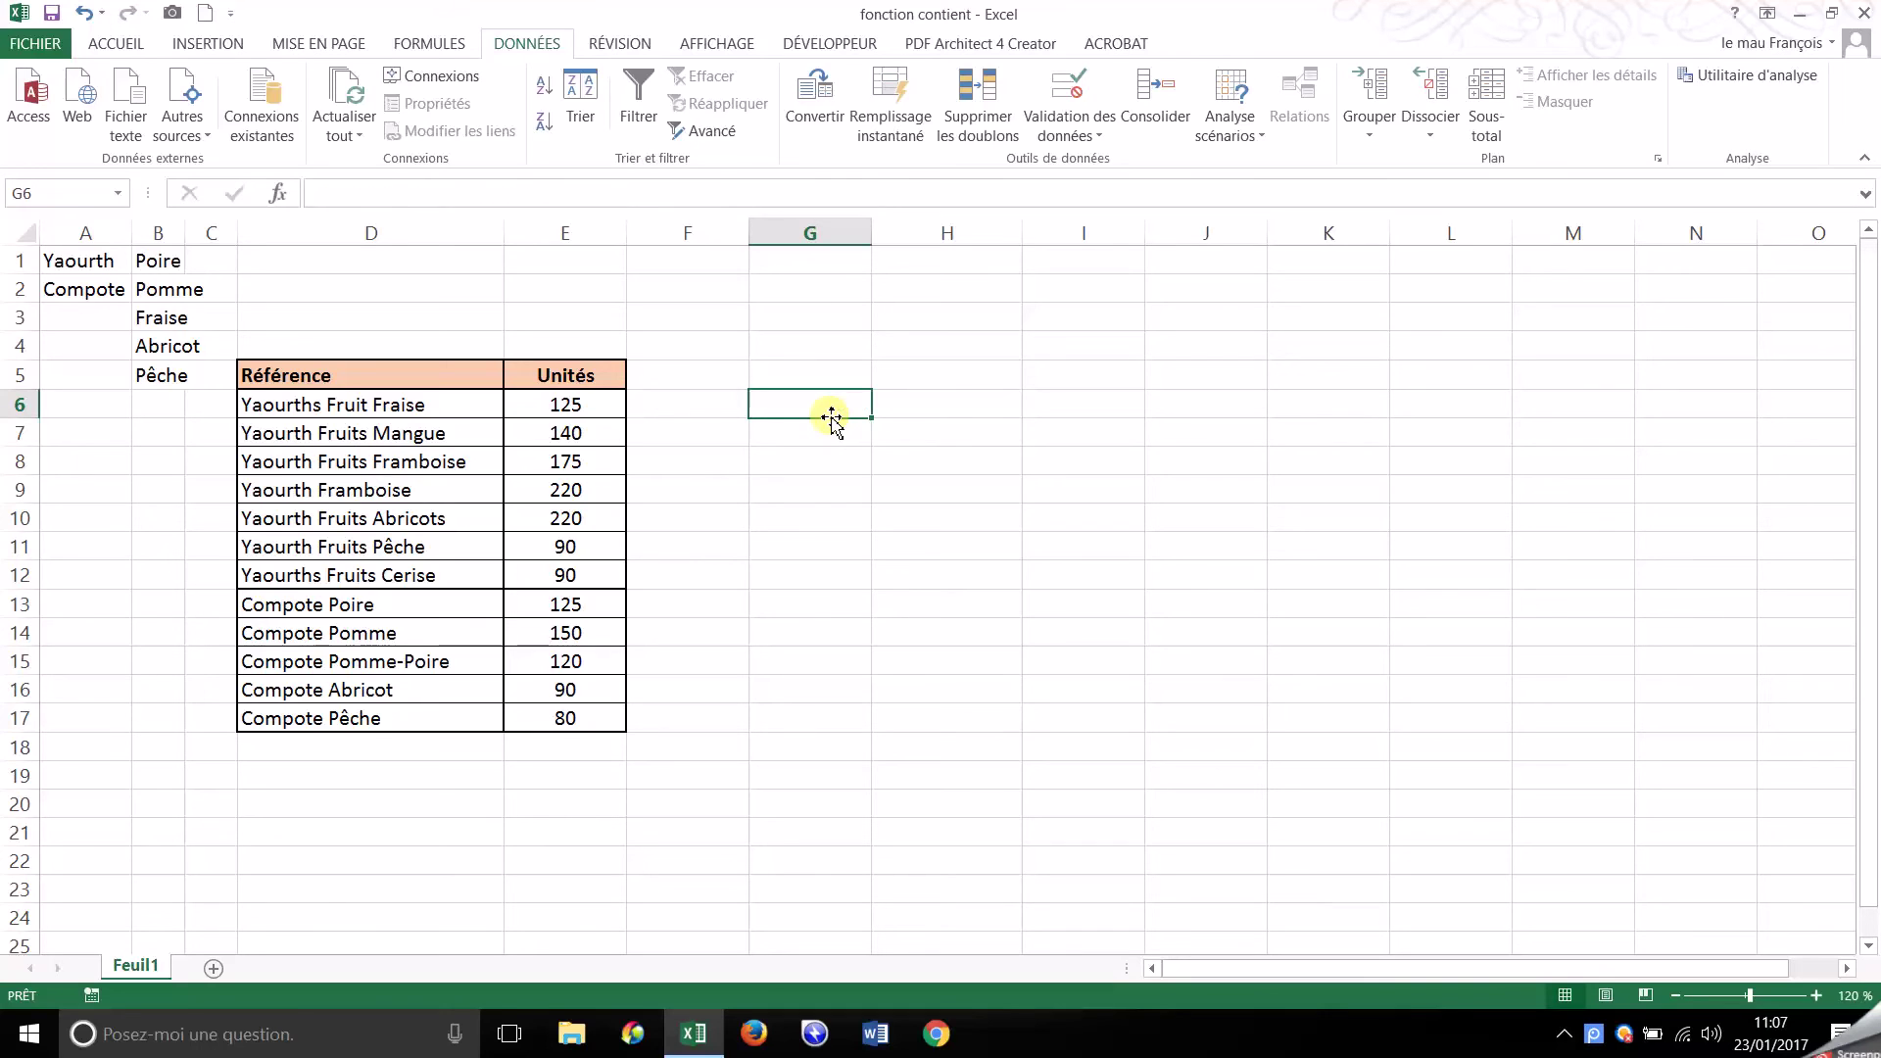
{"action": "type", "text": "somme.si("}
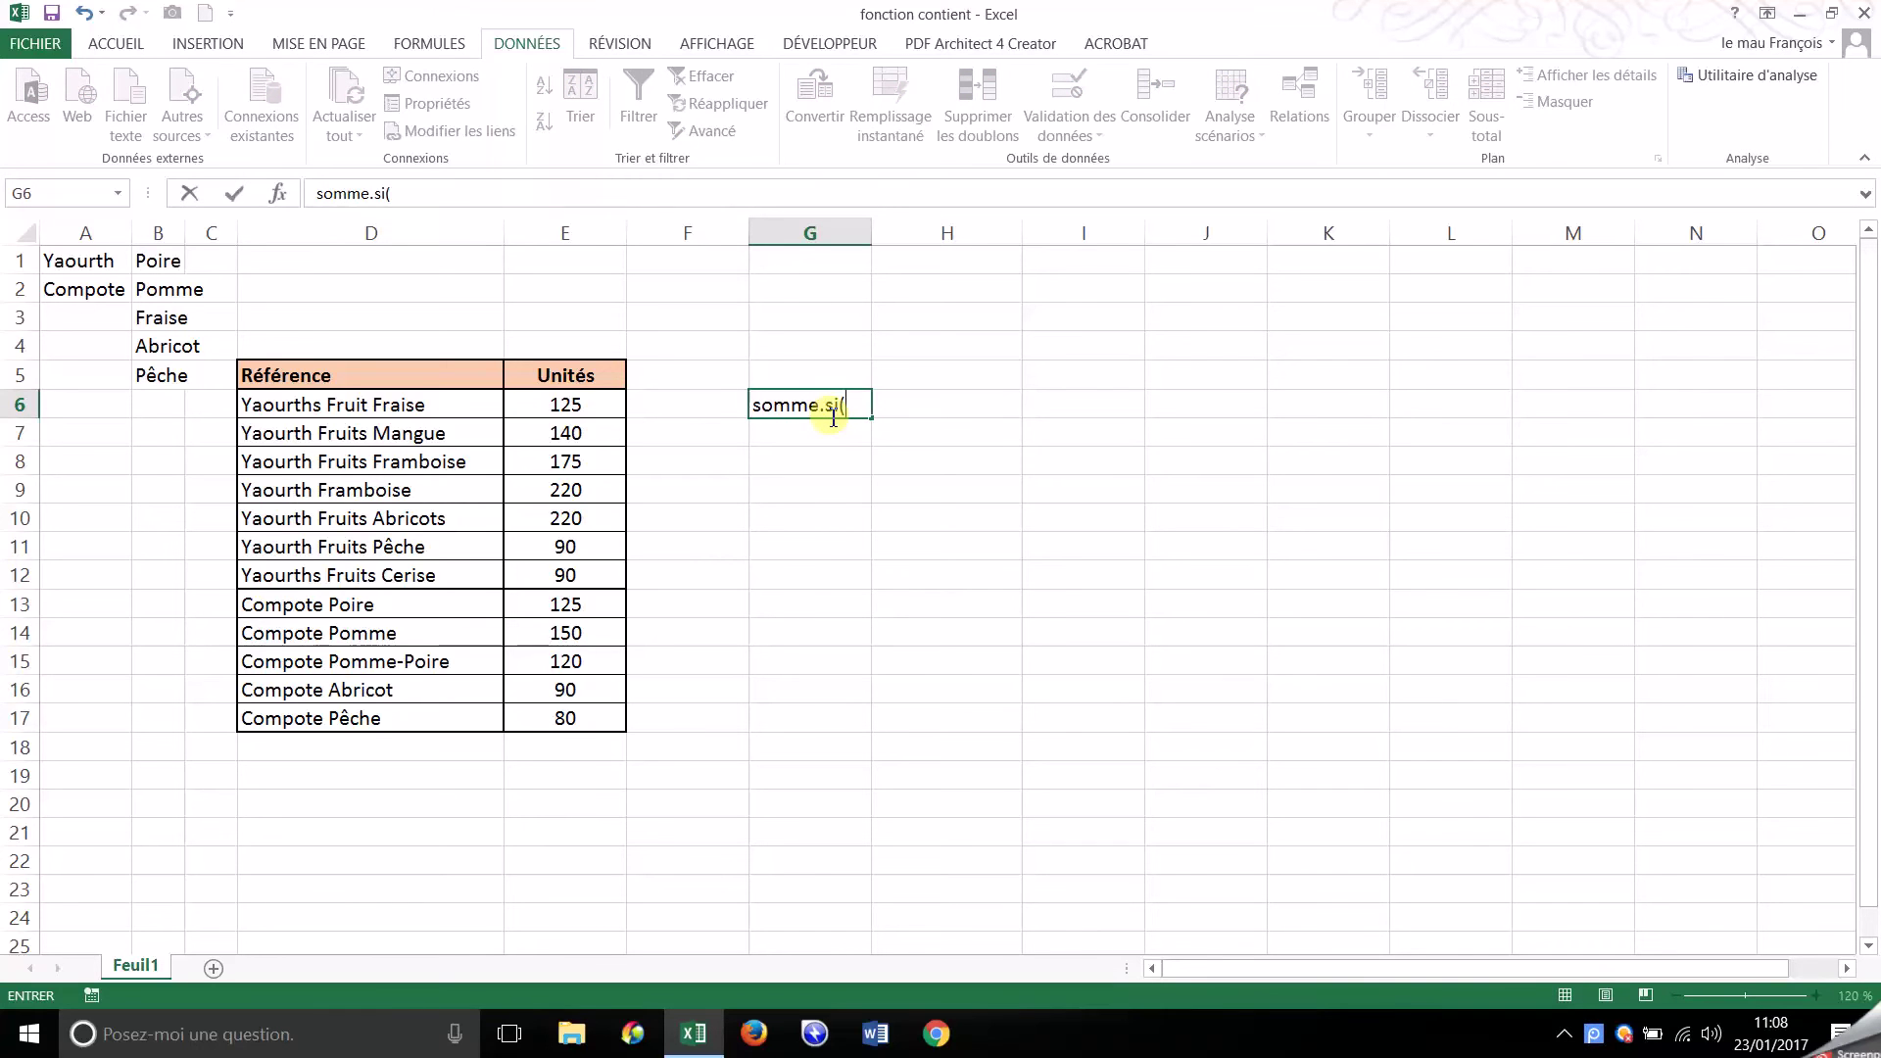
{"action": "left_click", "coordinate": [409, 234]}
{"action": "left_click", "coordinate": [810, 404]}
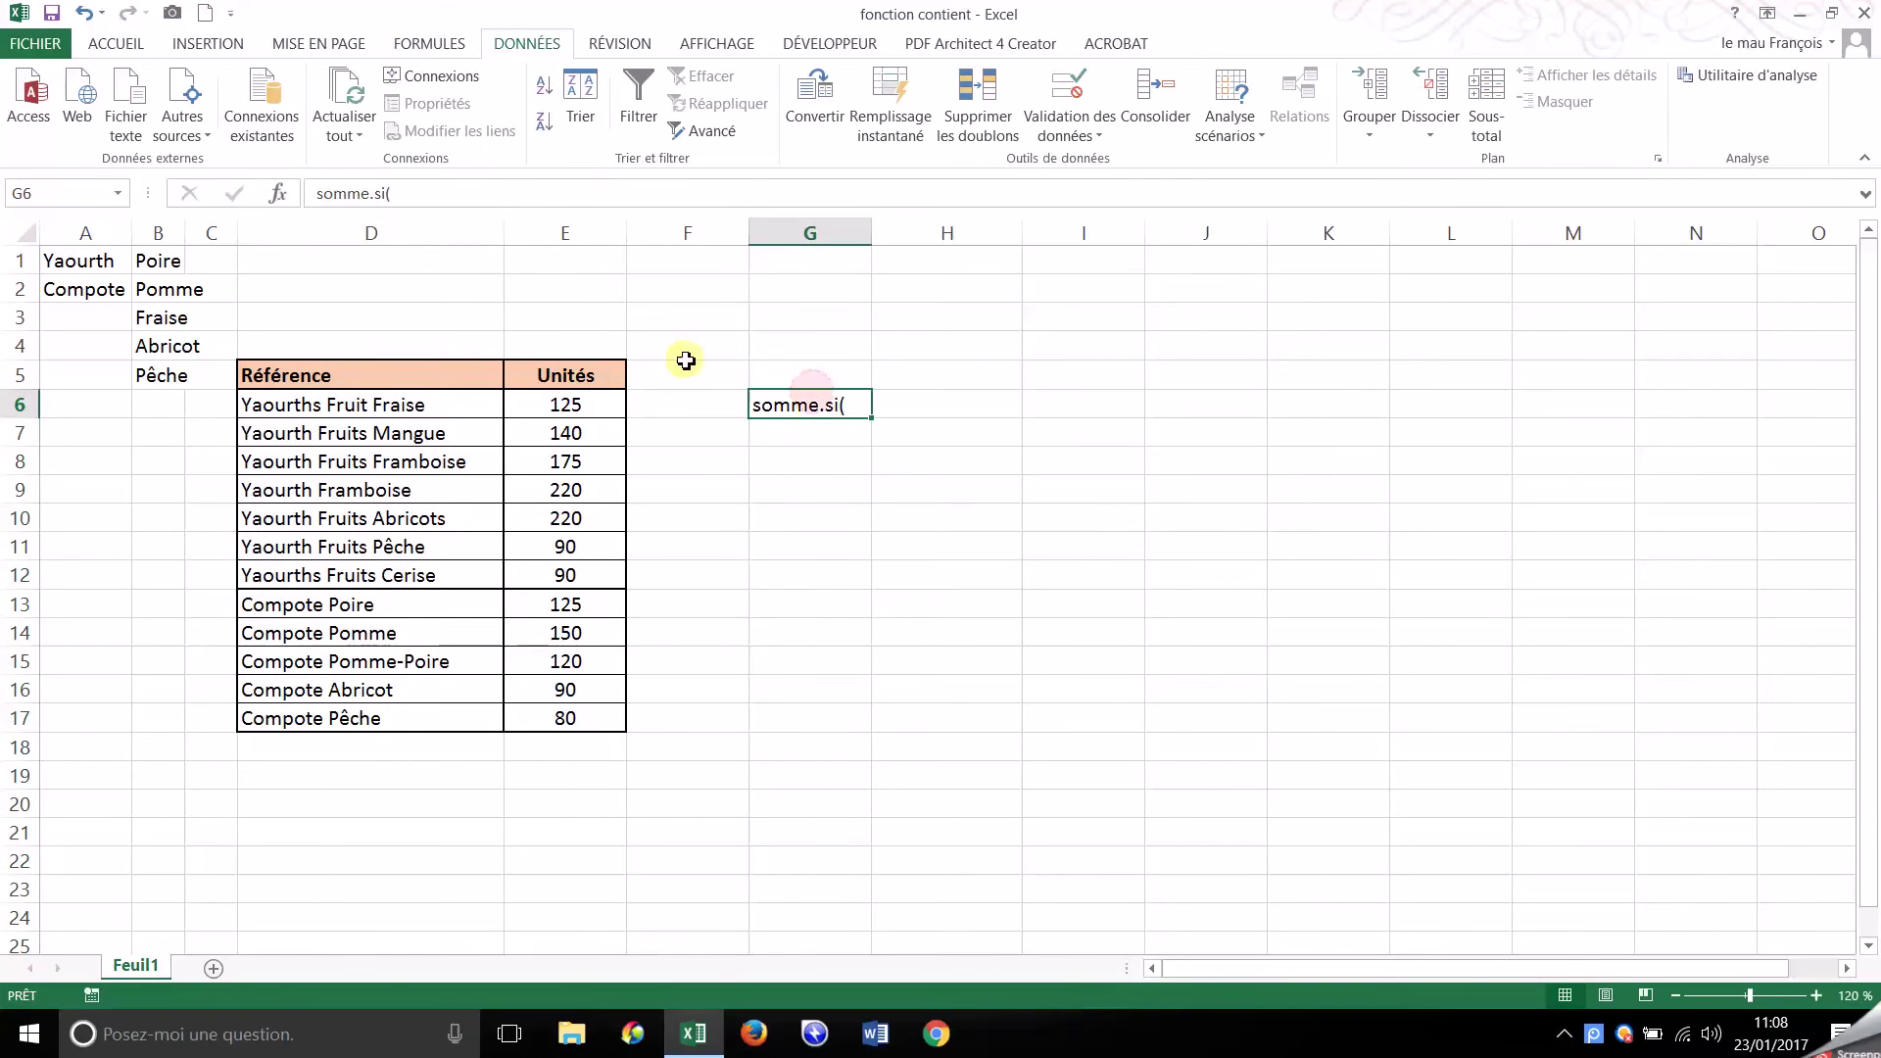
{"action": "left_click", "coordinate": [315, 195]}
{"action": "type", "text": "="}
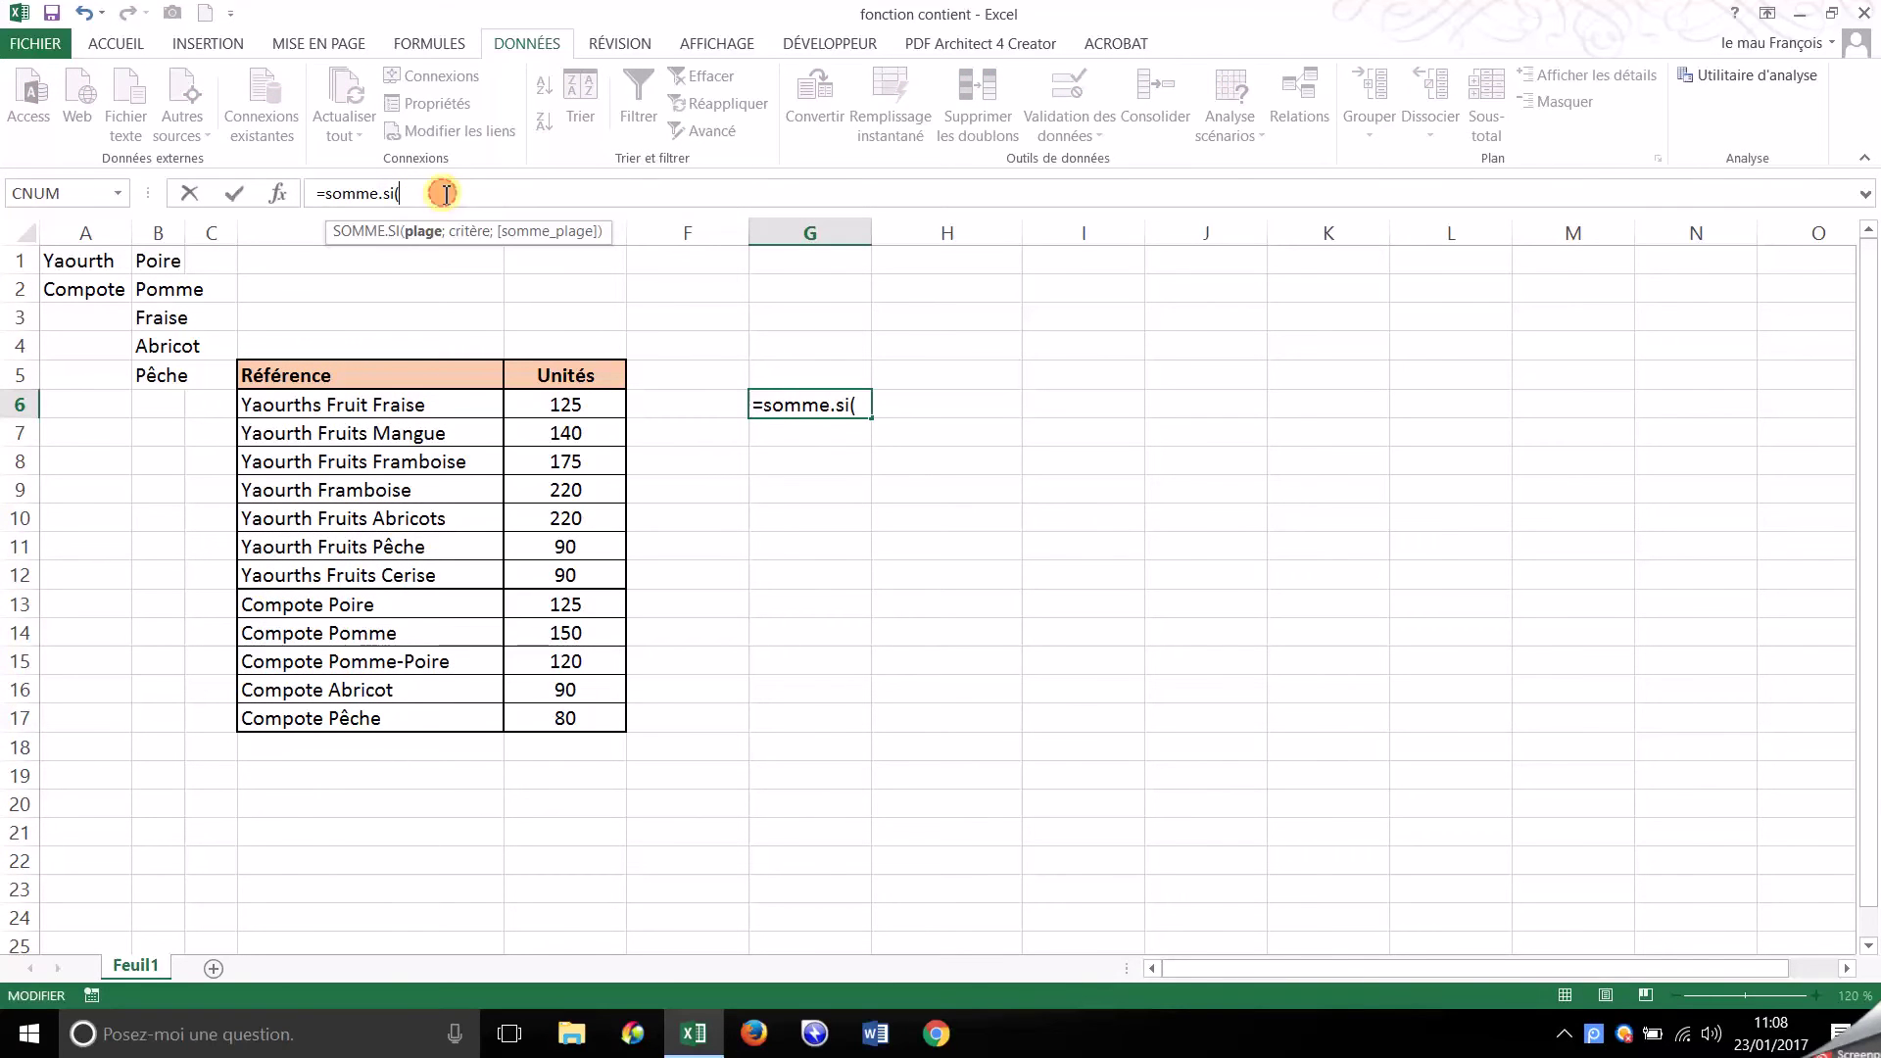
{"action": "left_click", "coordinate": [286, 236]}
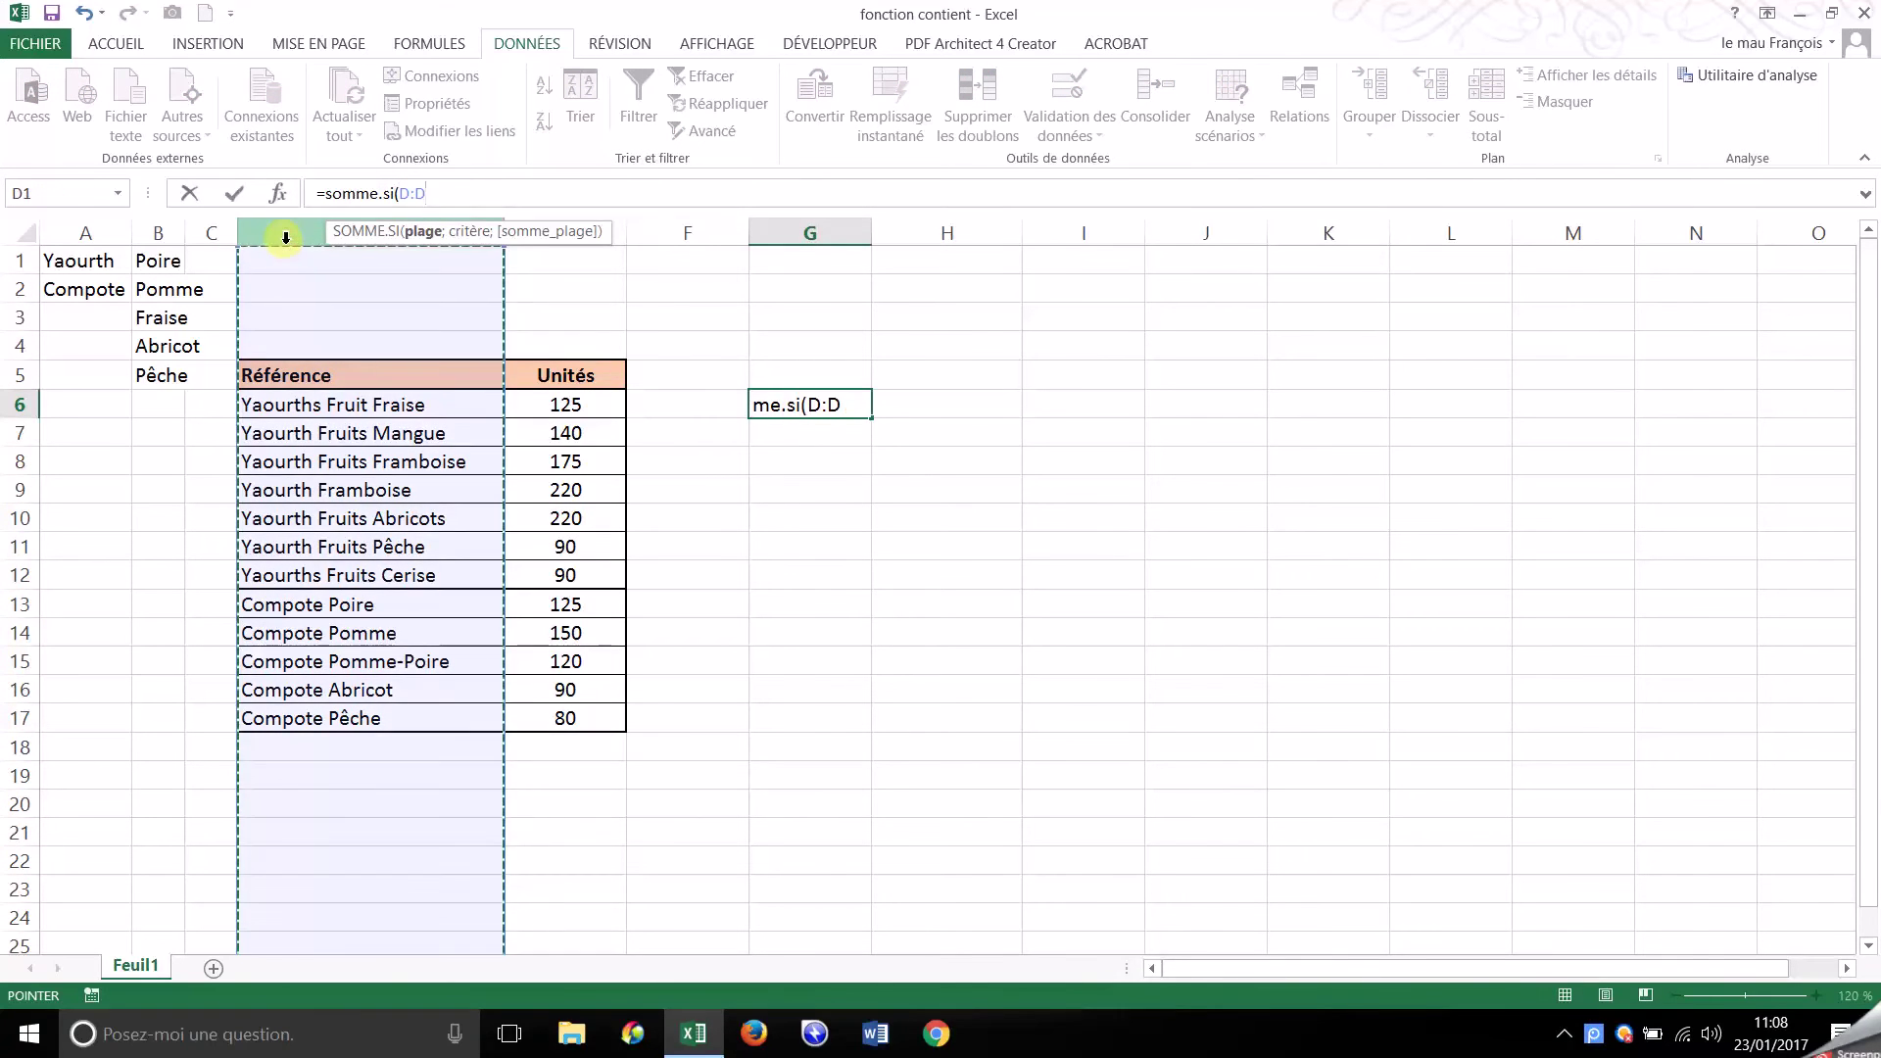
{"action": "type", "text": ";"}
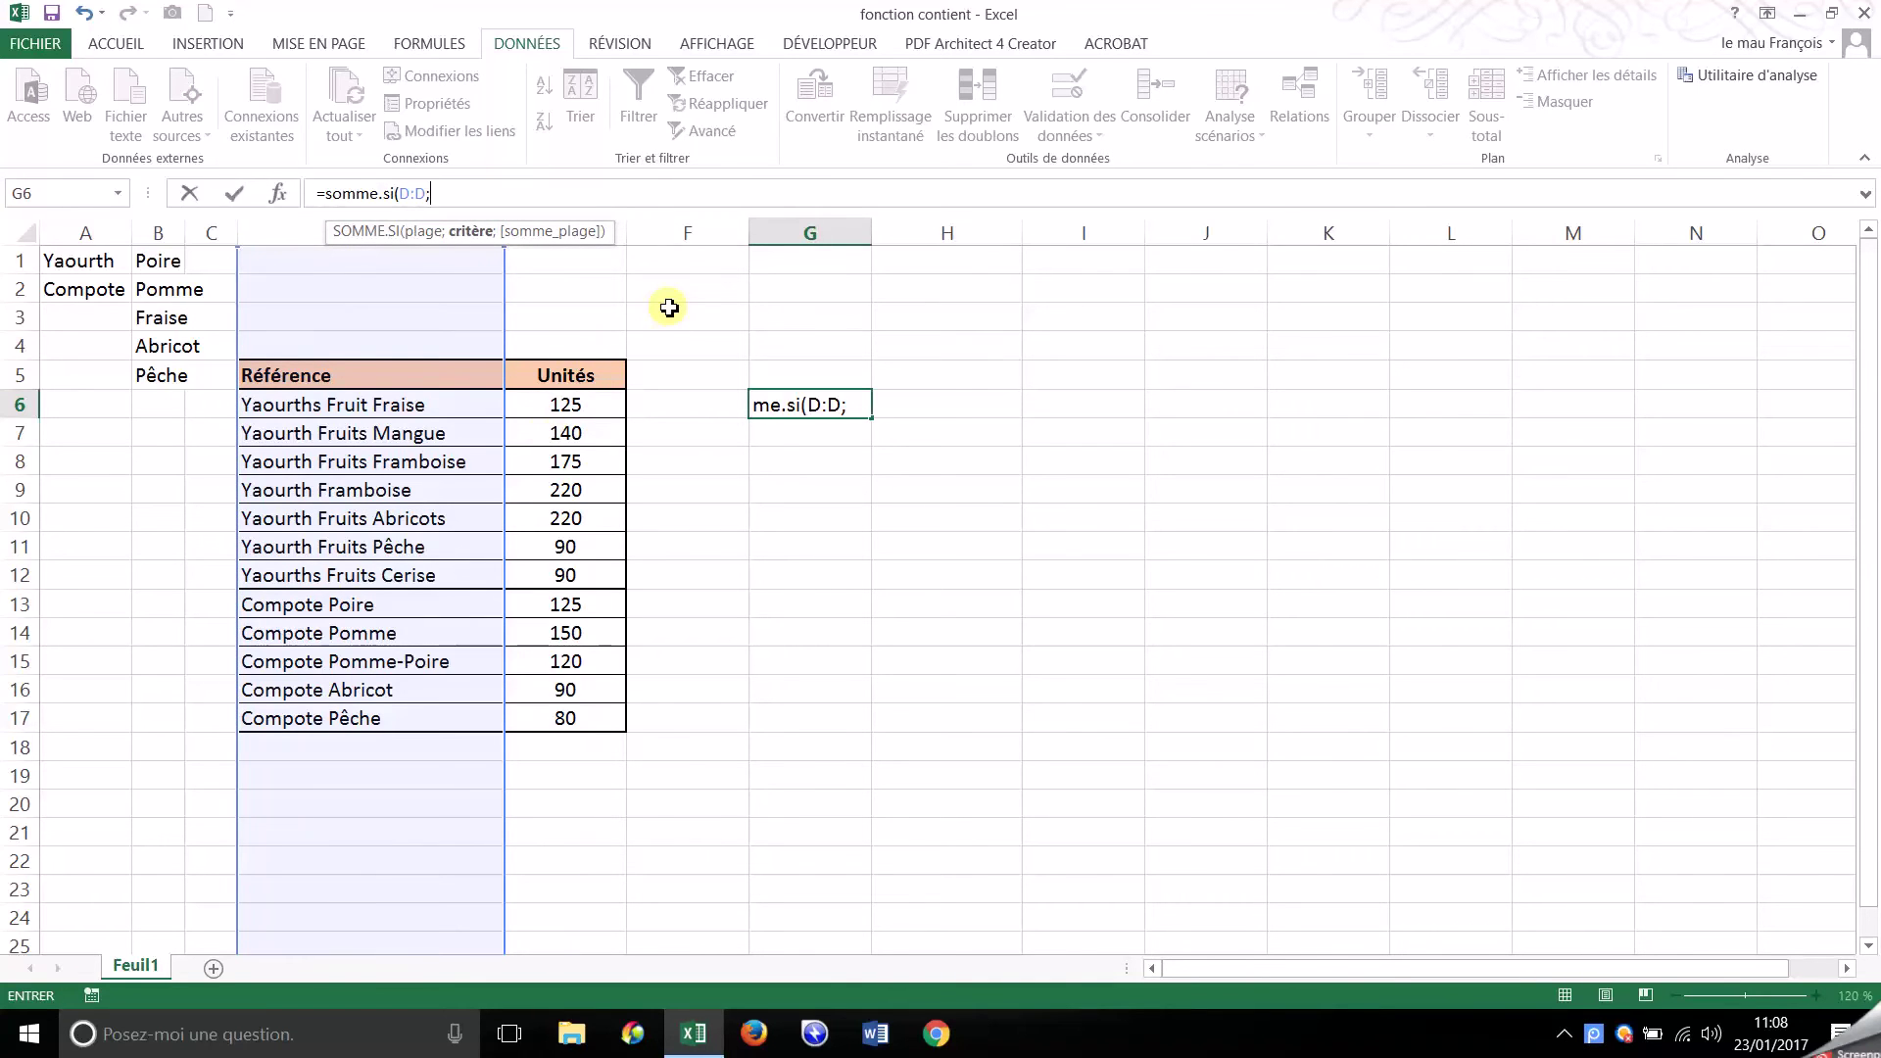
{"action": "type", "text": "\"*\"&\"Yaourth\"&\"*\"&\""}
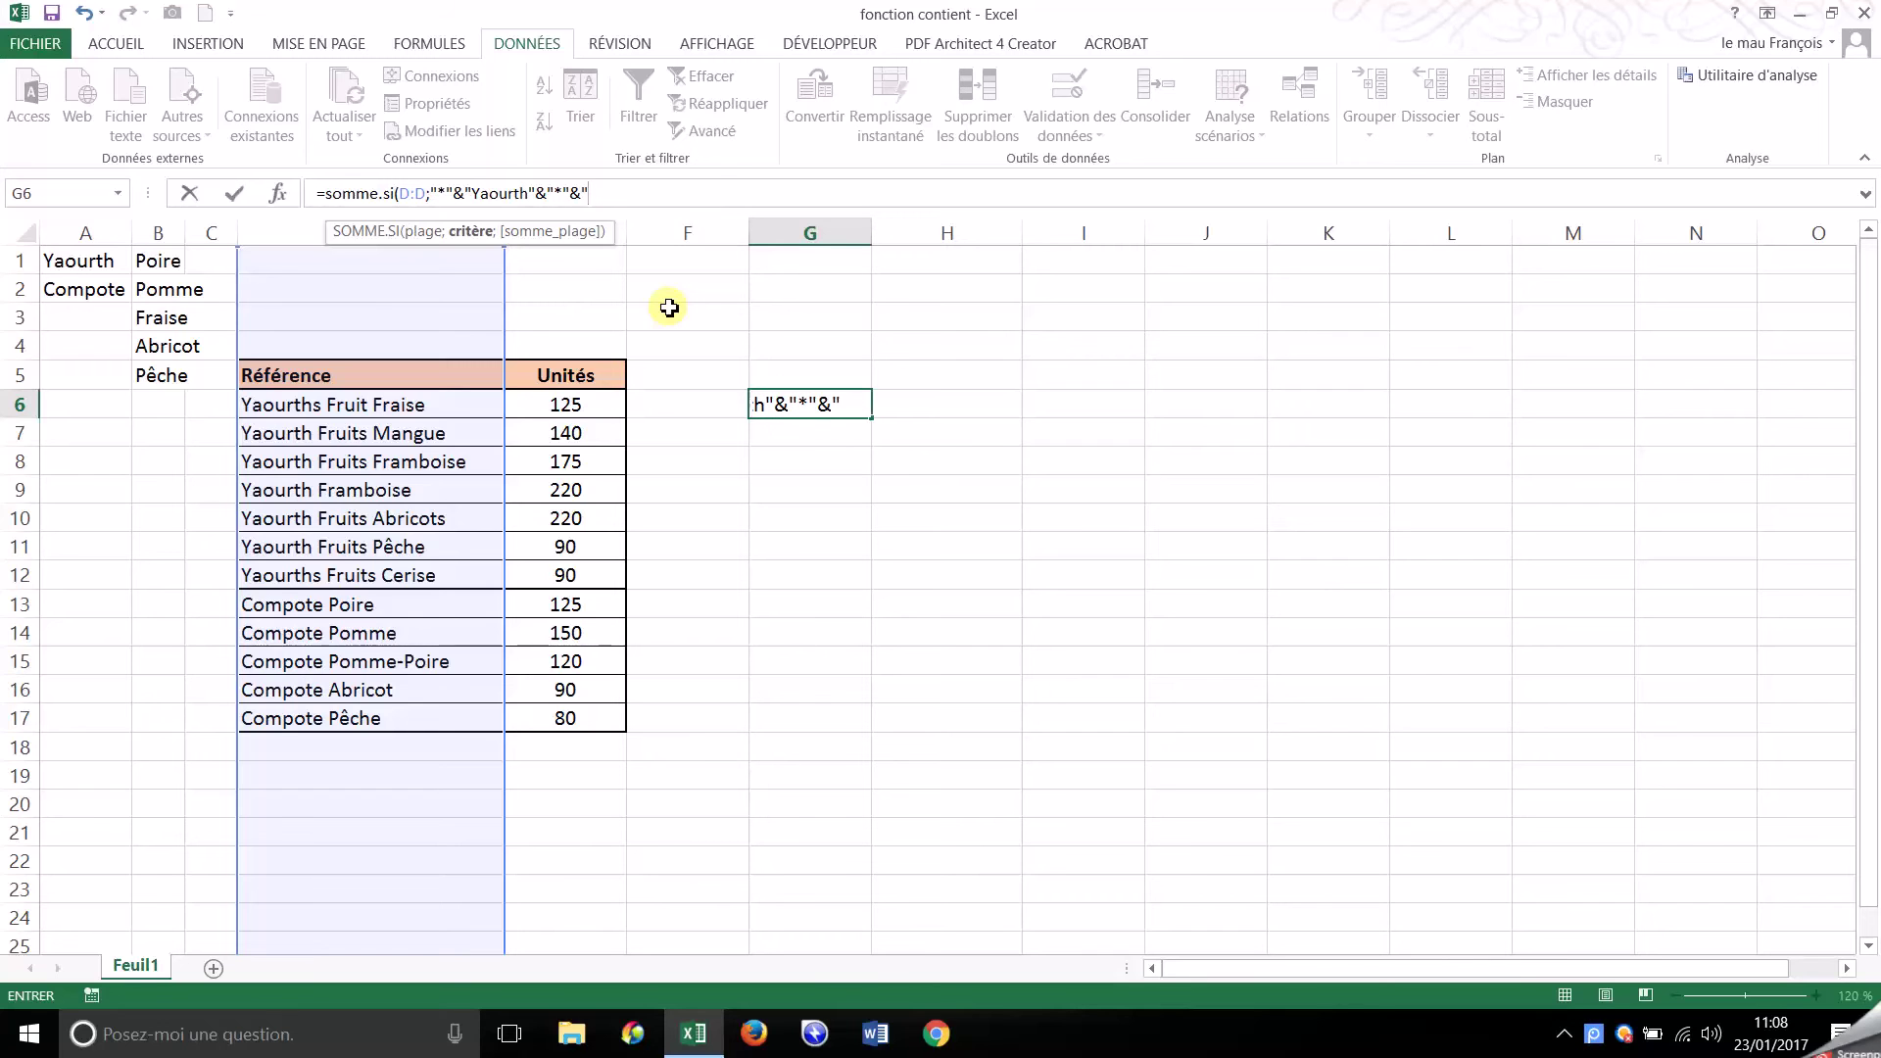
{"action": "type", "text": "Fraise\"&\"*"}
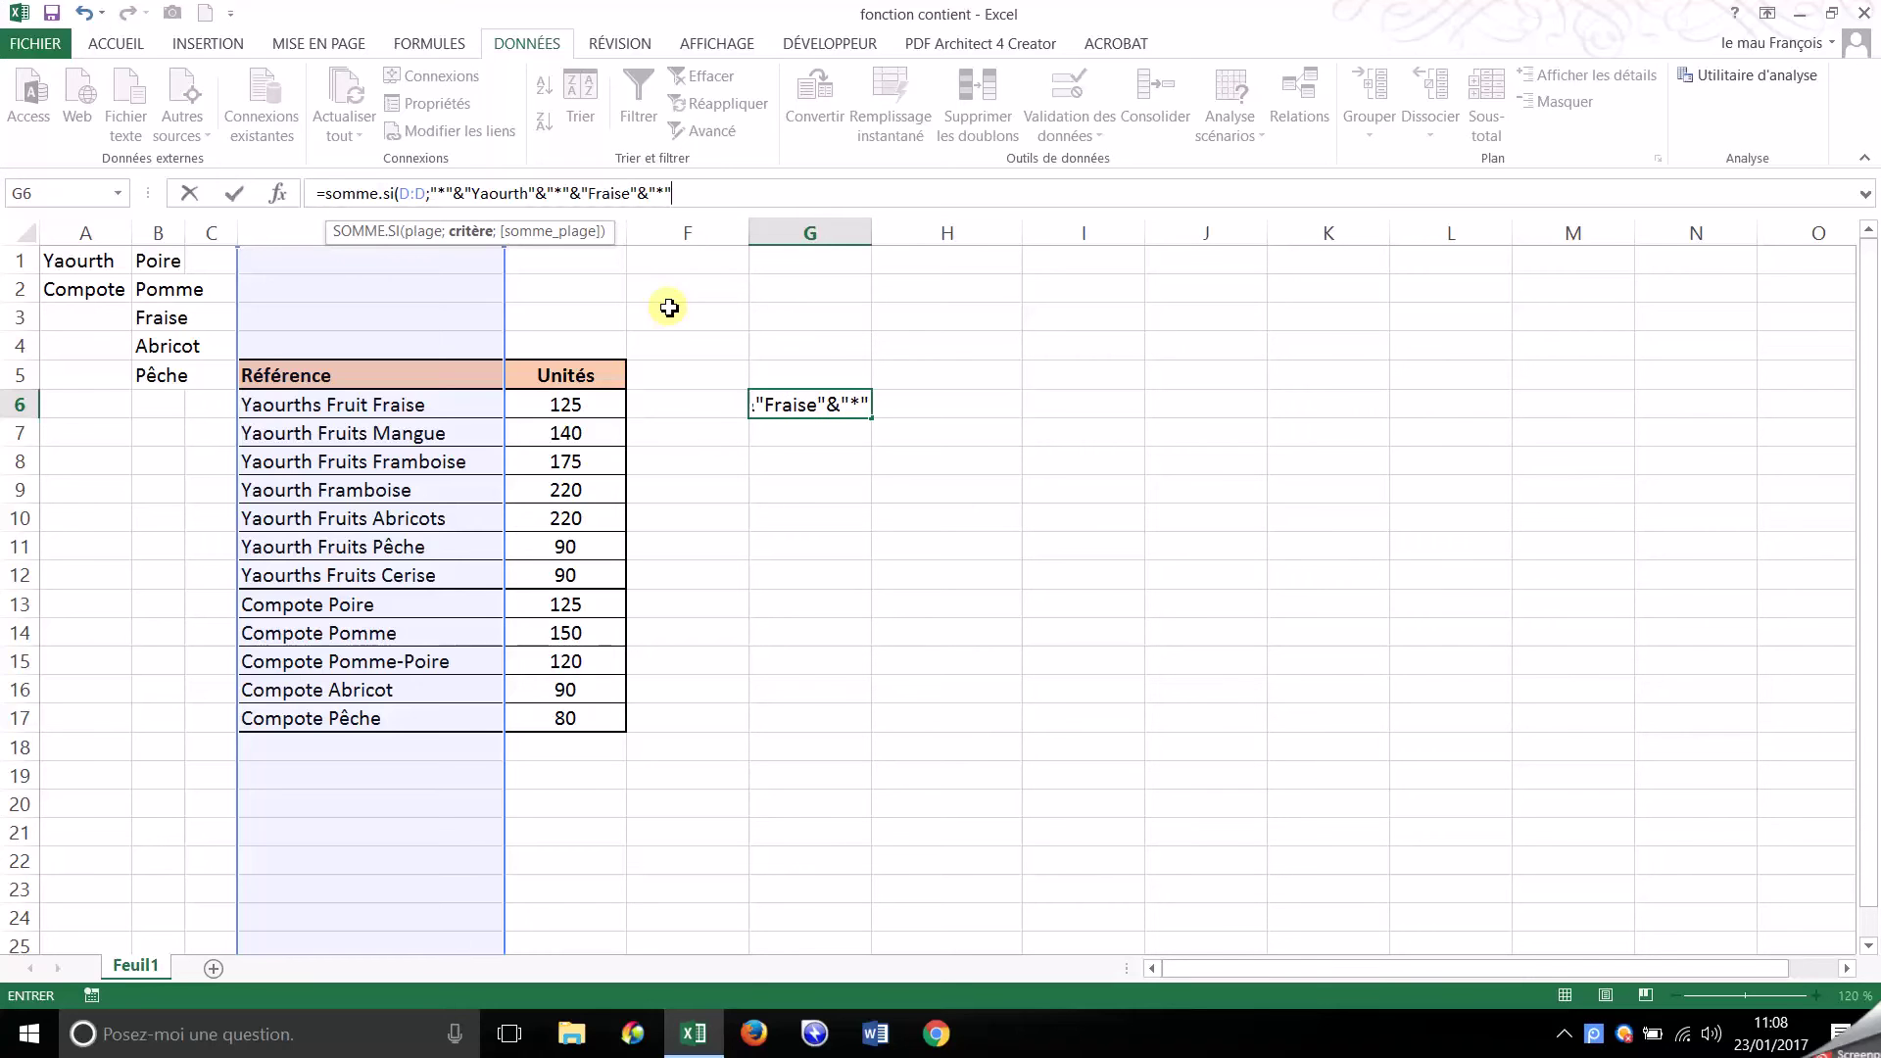
Change the second search word in G6's SOMME.SI criterion to "Framboise"
{"action": "left_click", "coordinate": [624, 195]}
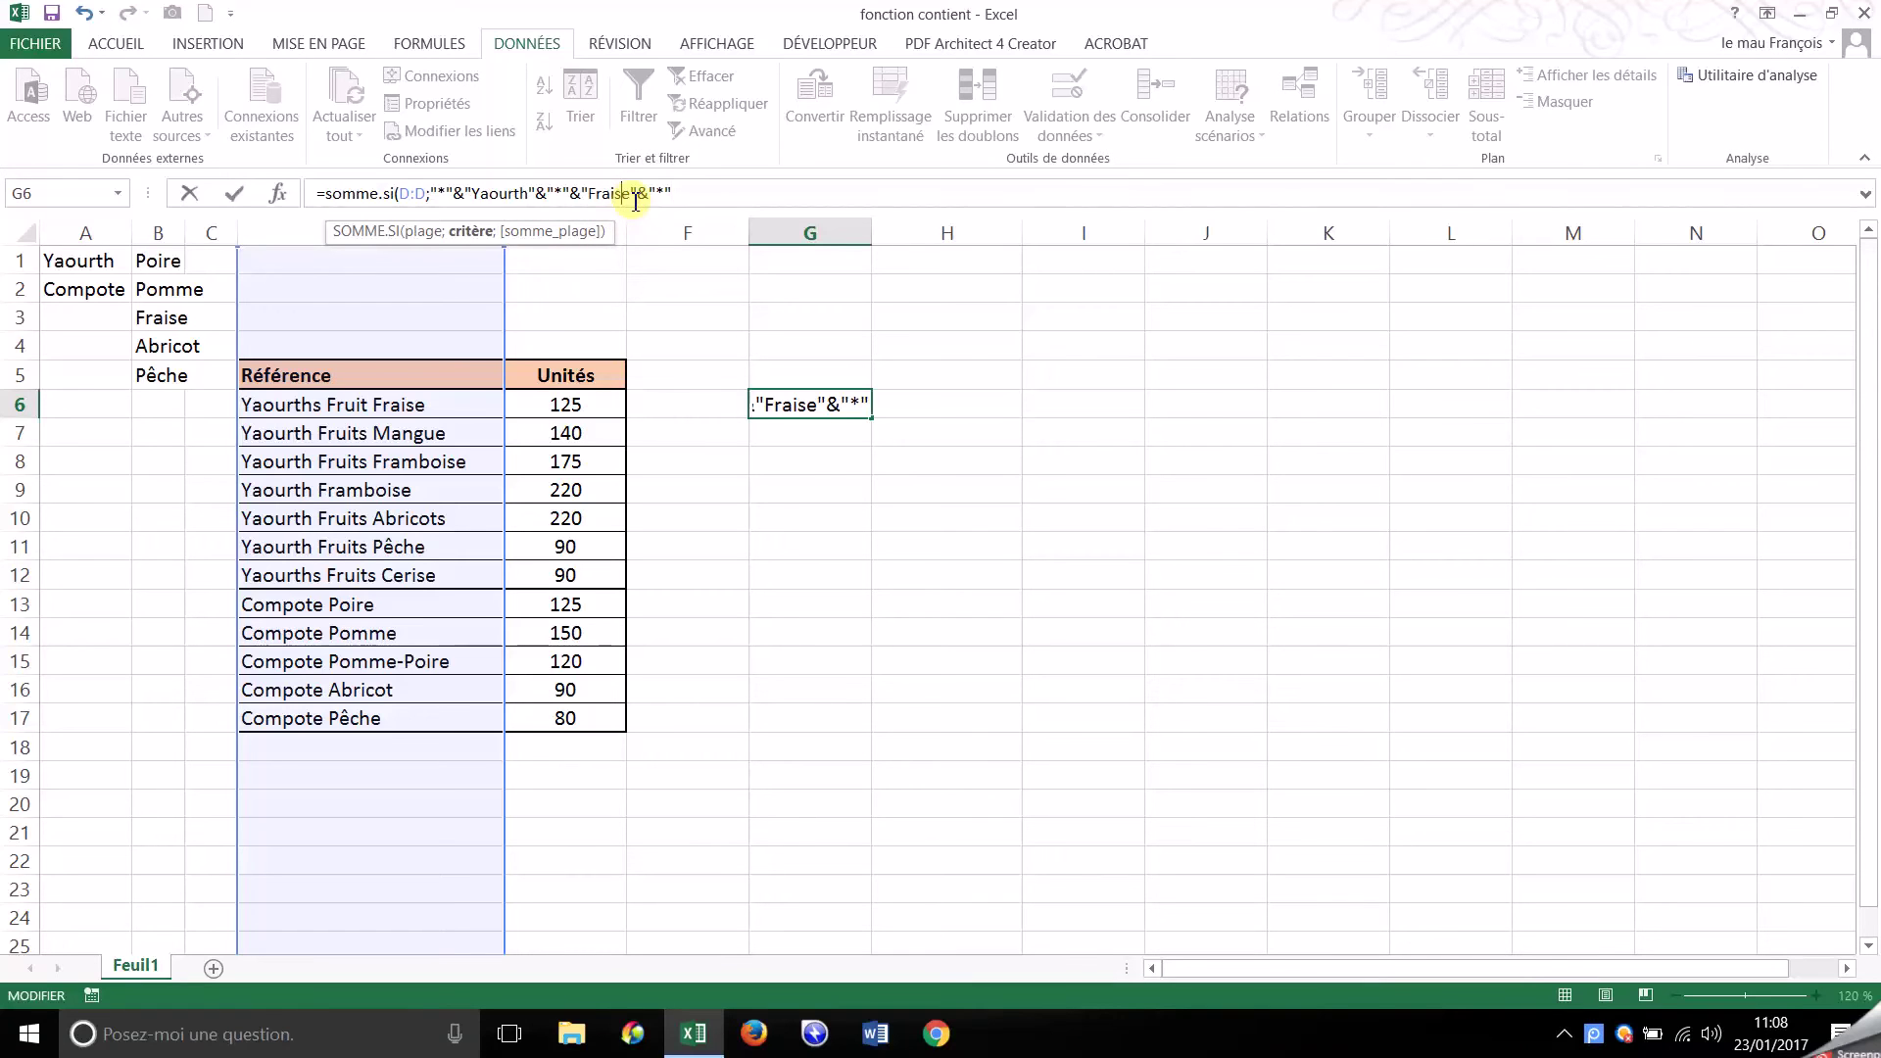
{"action": "key", "text": "BackSpace"}
{"action": "key", "text": "BackSpace"}
{"action": "key", "text": "BackSpace"}
{"action": "type", "text": "mboise"}
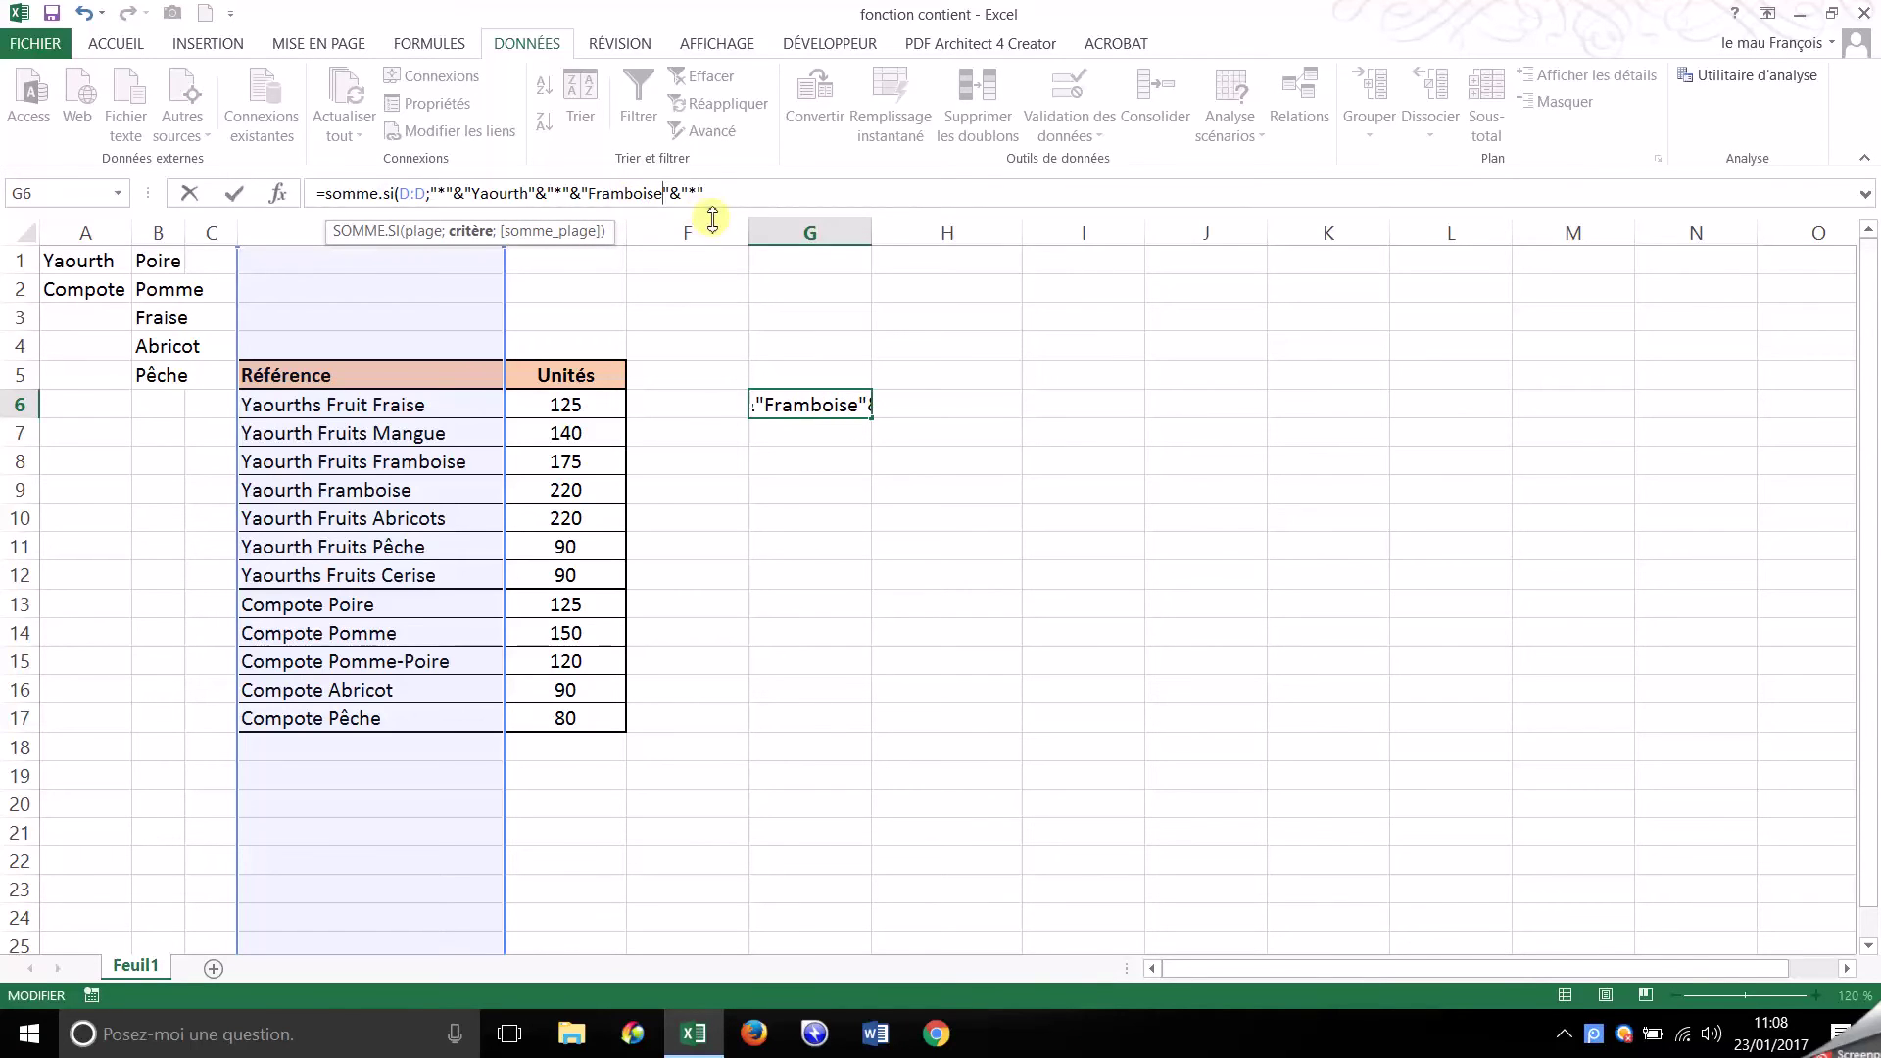
Complete G6's SOMME.SI formula with column E as the sum range and check it against the units in E8:E9
{"action": "left_click", "coordinate": [733, 193]}
{"action": "type", "text": ";"}
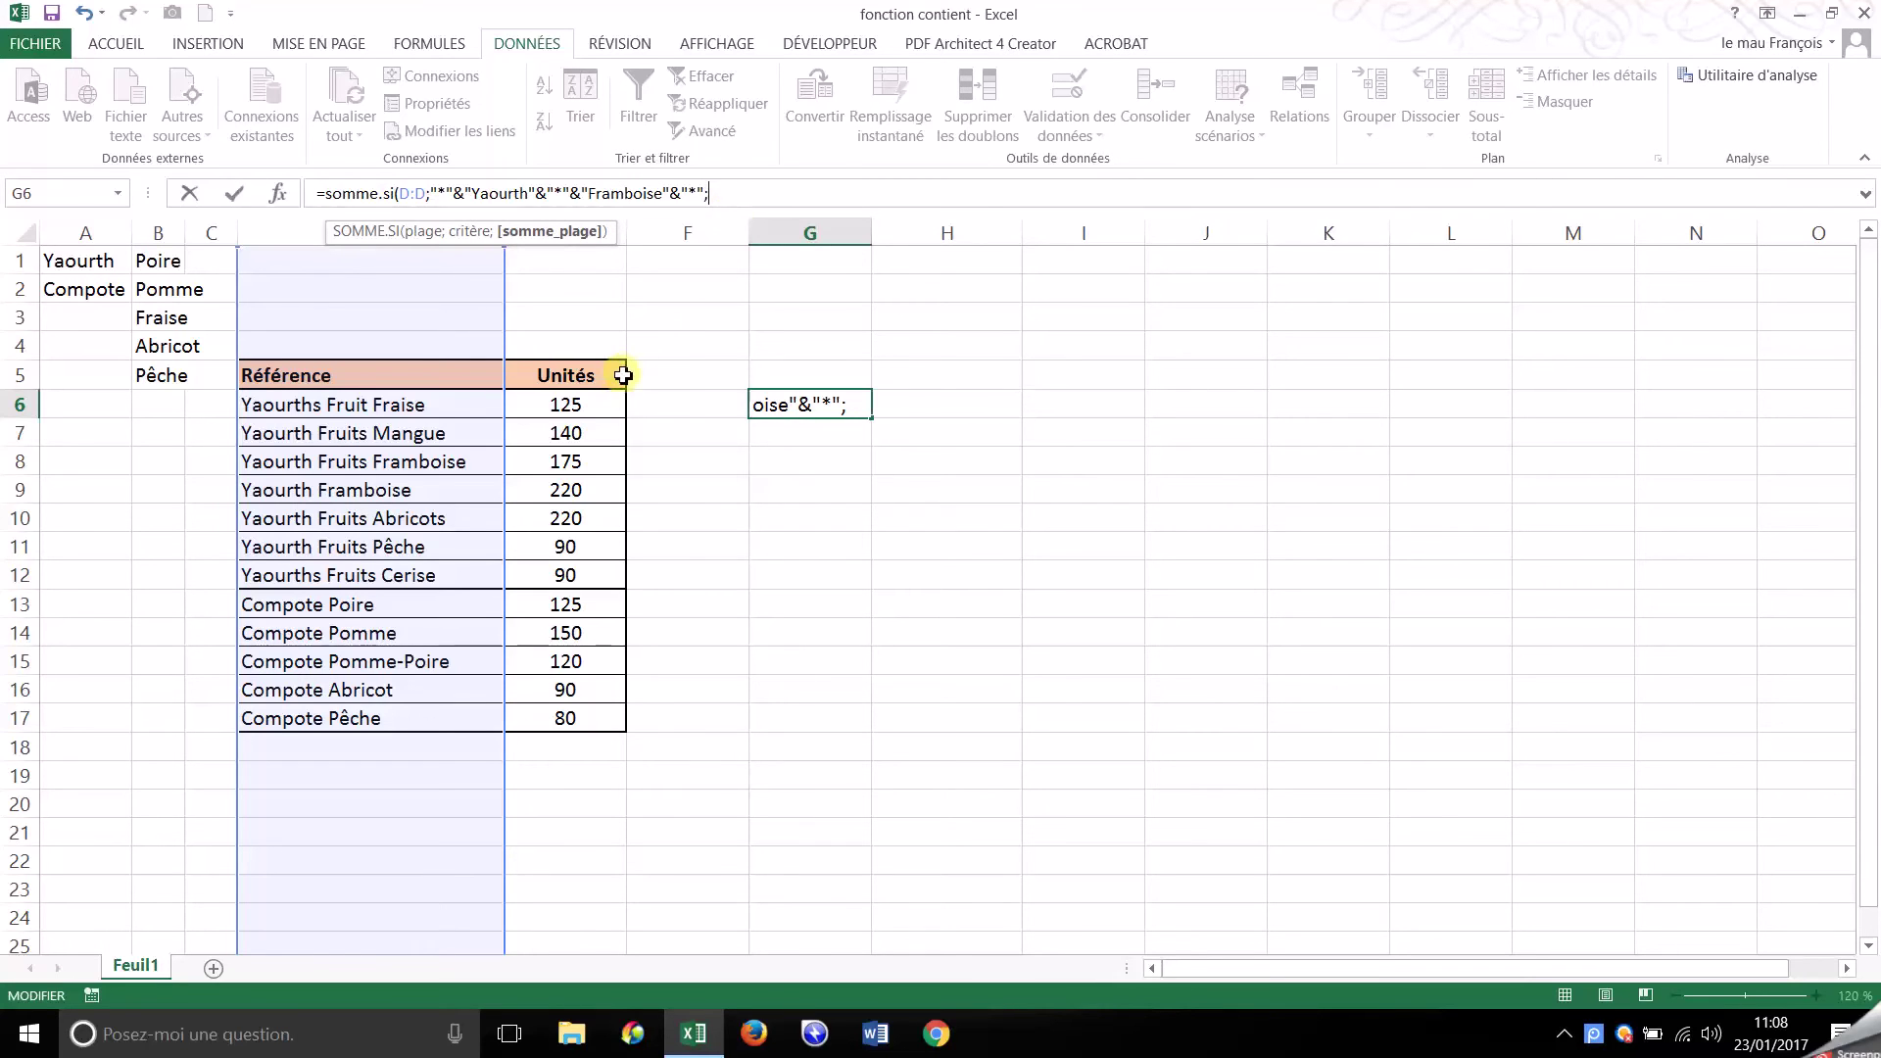
{"action": "left_click_drag", "start_coordinate": [595, 240], "coordinate": [972, 226]}
{"action": "left_click", "coordinate": [606, 235]}
{"action": "type", "text": ")"}
{"action": "key", "text": "Return"}
{"action": "key", "text": "Up"}
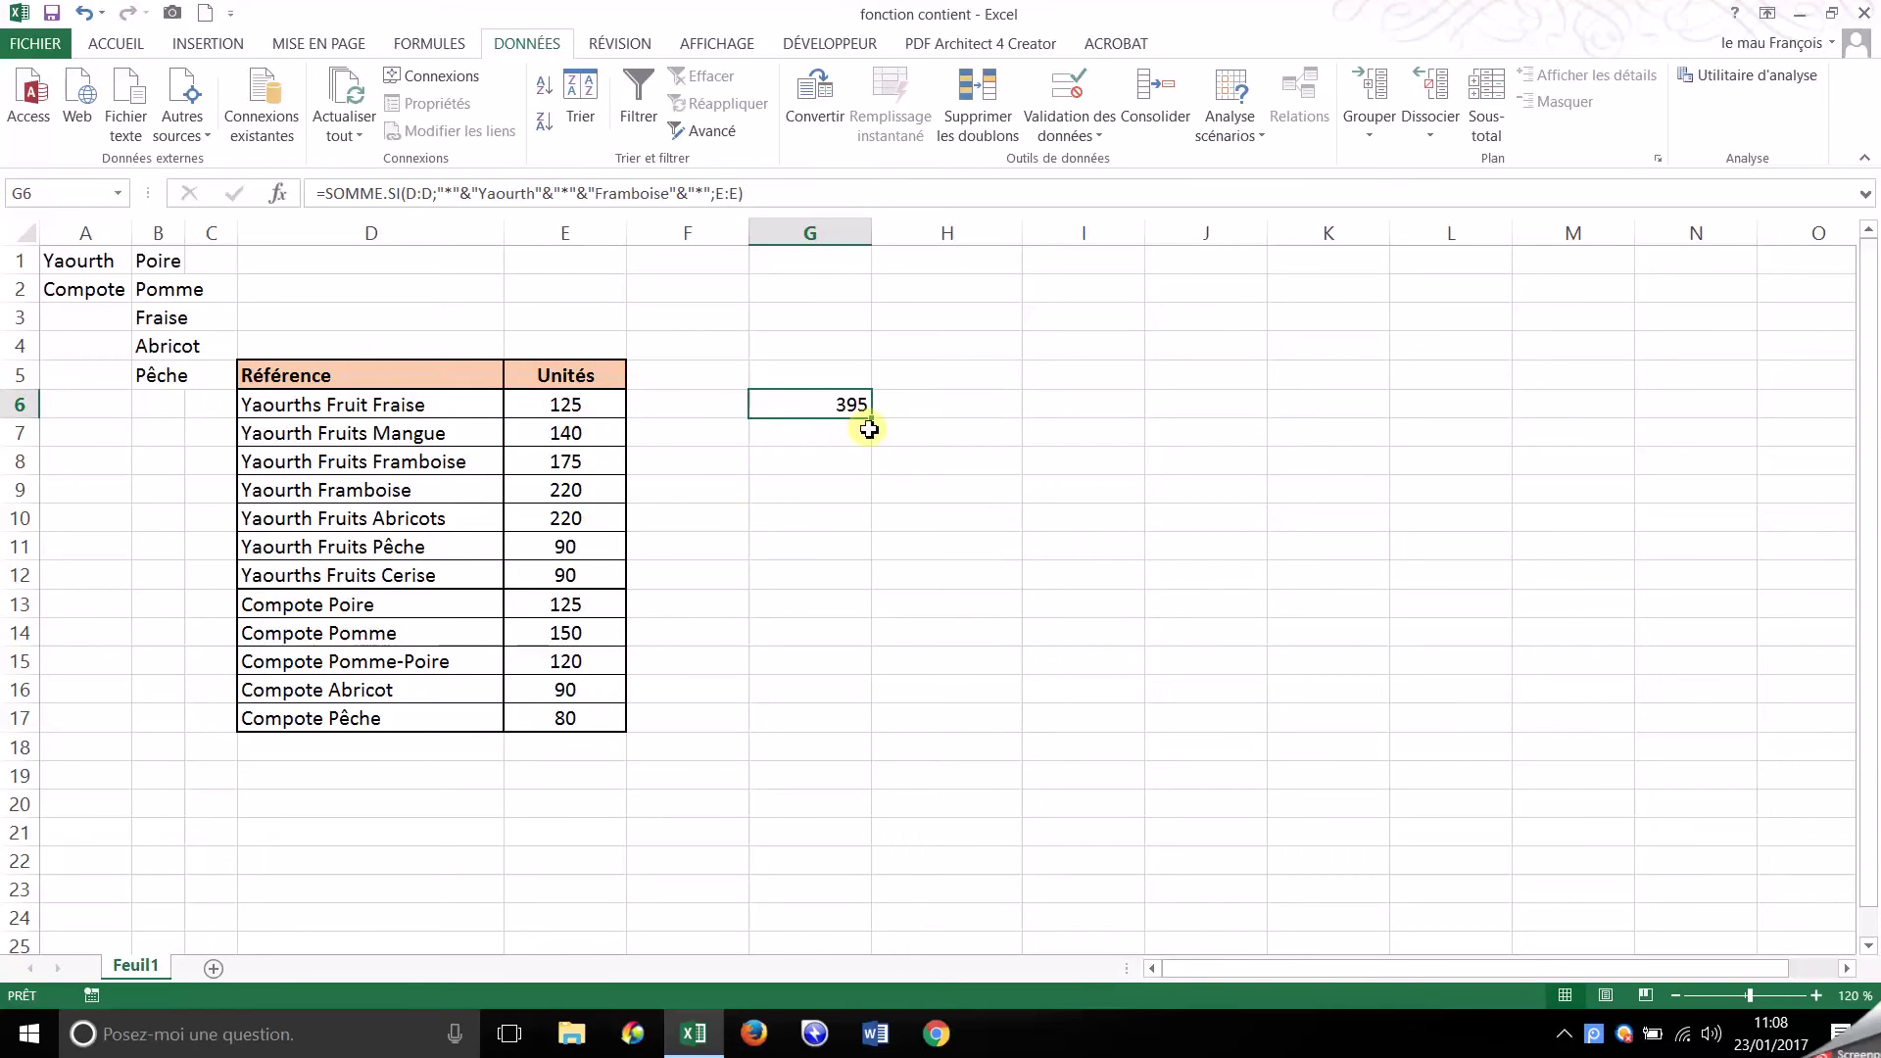
{"action": "left_click_drag", "start_coordinate": [570, 463], "coordinate": [566, 486]}
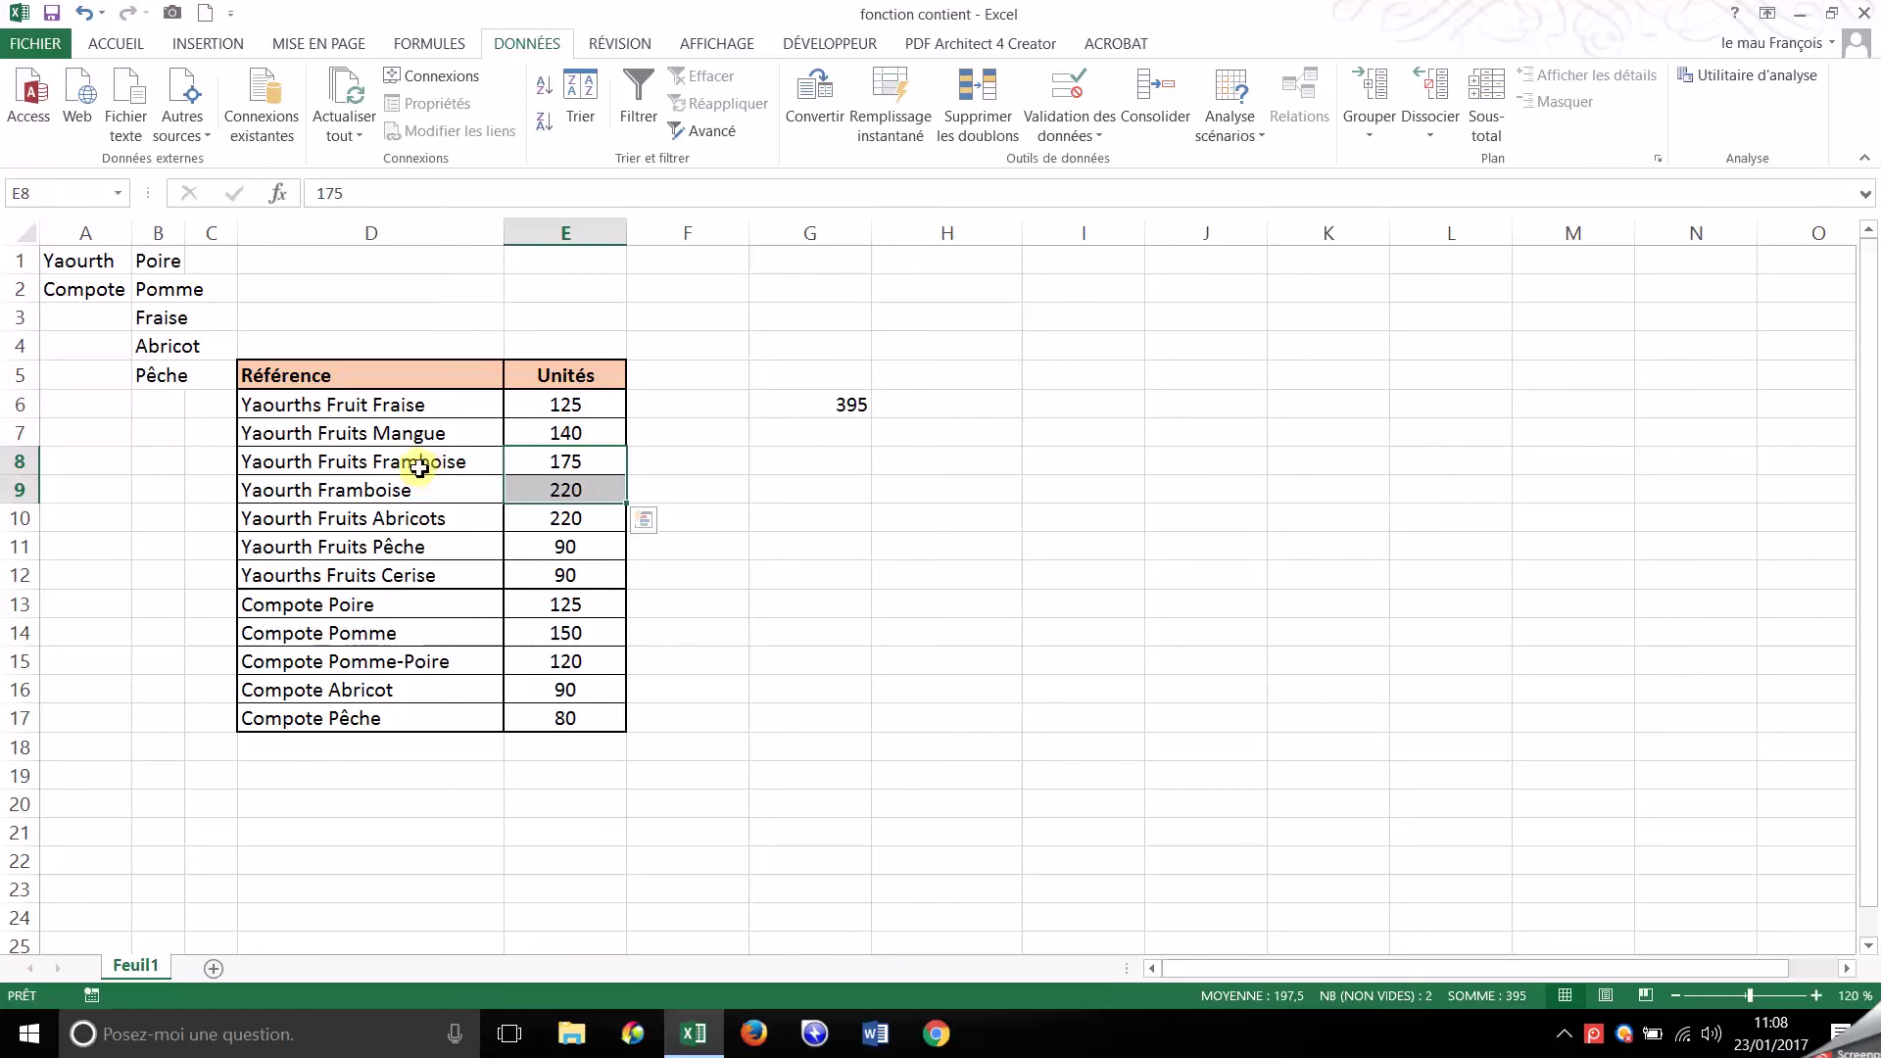
{"action": "left_click", "coordinate": [372, 485]}
Clear the formula from G6 and add "Framboise" to the fruit list in B6
{"action": "left_click", "coordinate": [859, 408]}
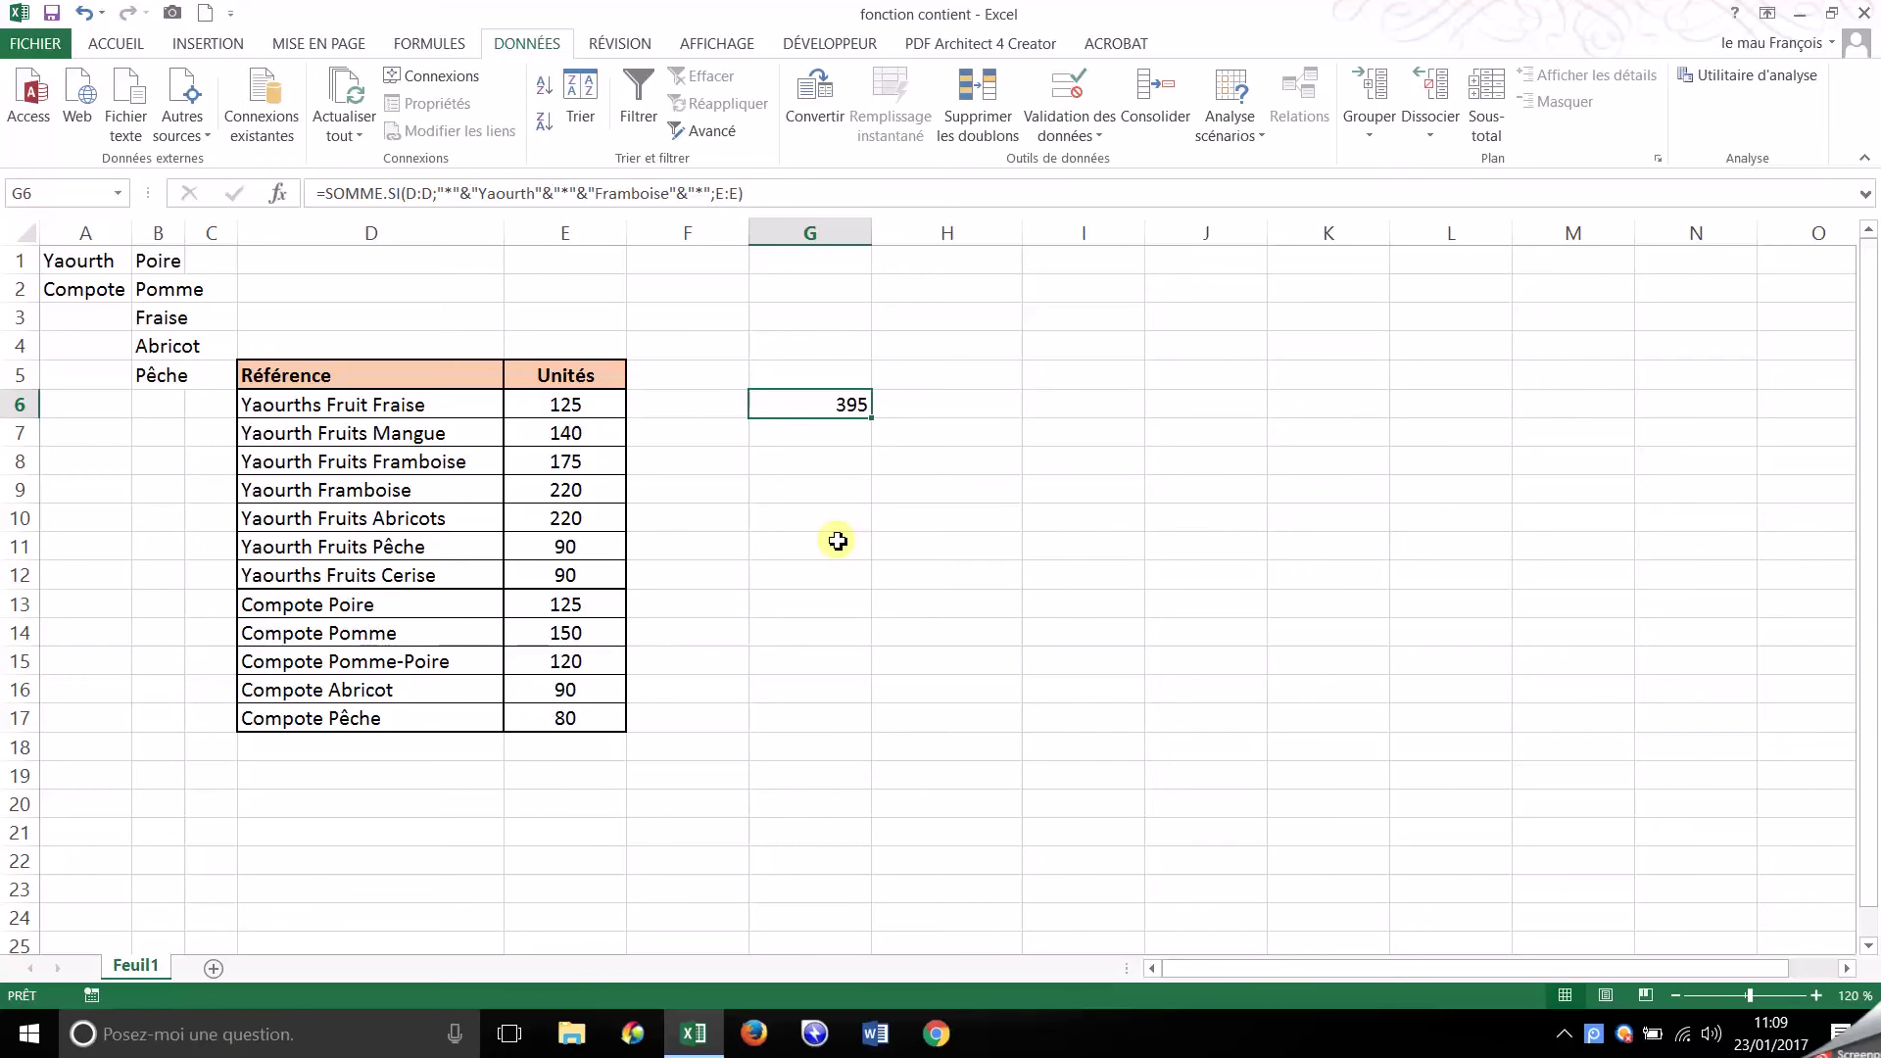
{"action": "key", "text": "Delete"}
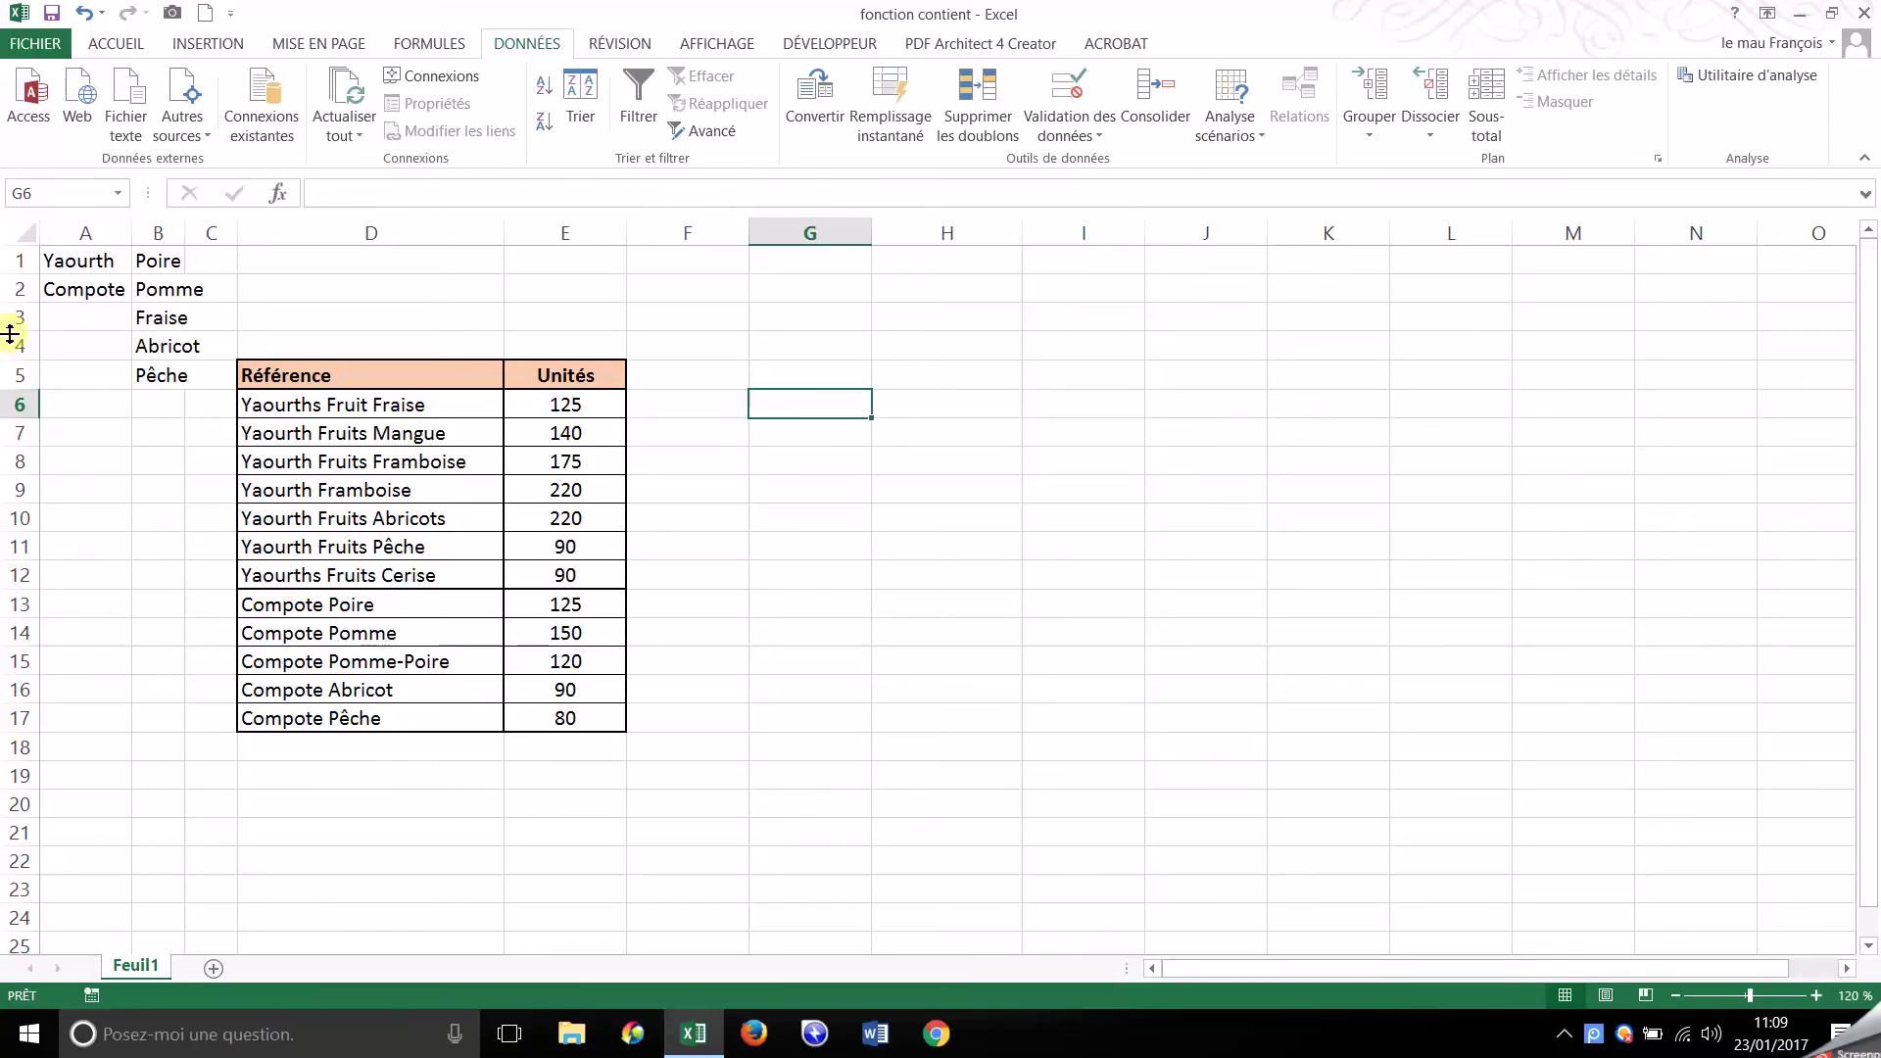
{"action": "left_click", "coordinate": [182, 377]}
{"action": "key", "text": "Return"}
{"action": "type", "text": "Framboise$"}
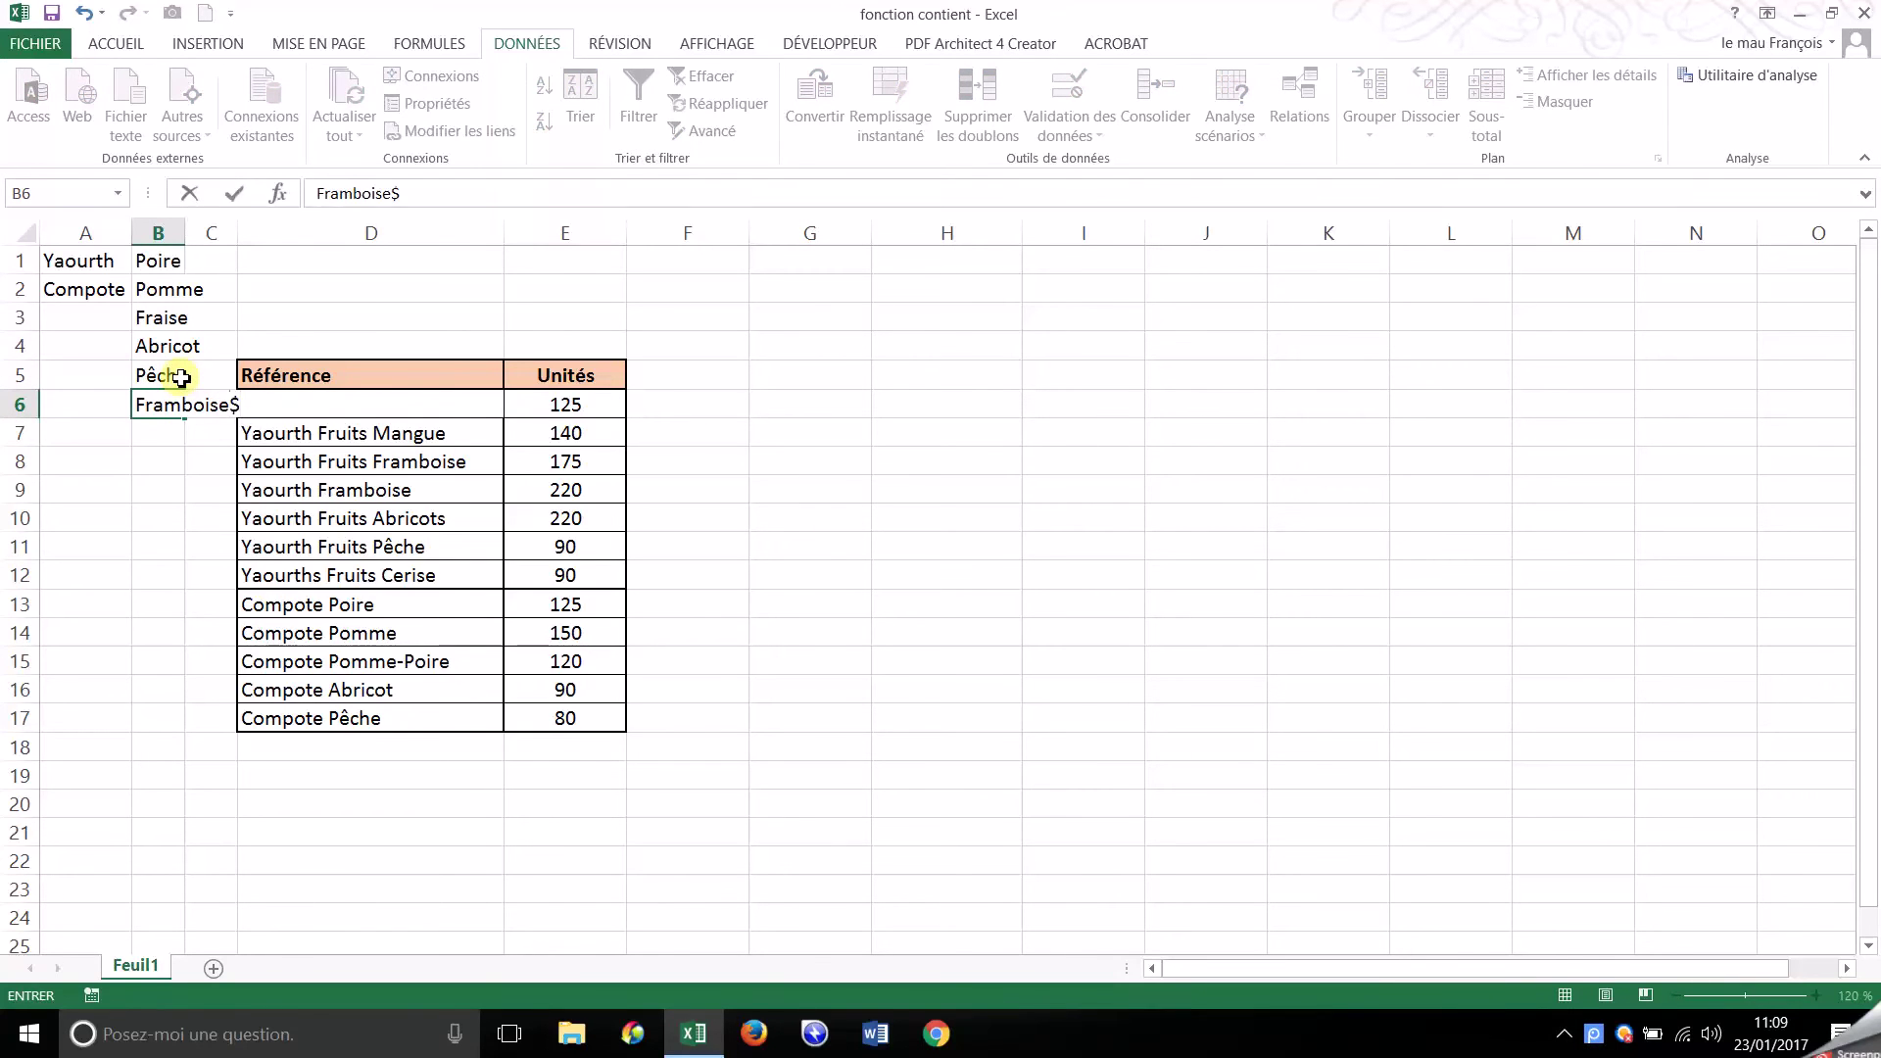
{"action": "key", "text": "BackSpace"}
{"action": "key", "text": "Return"}
{"action": "left_click", "coordinate": [299, 294]}
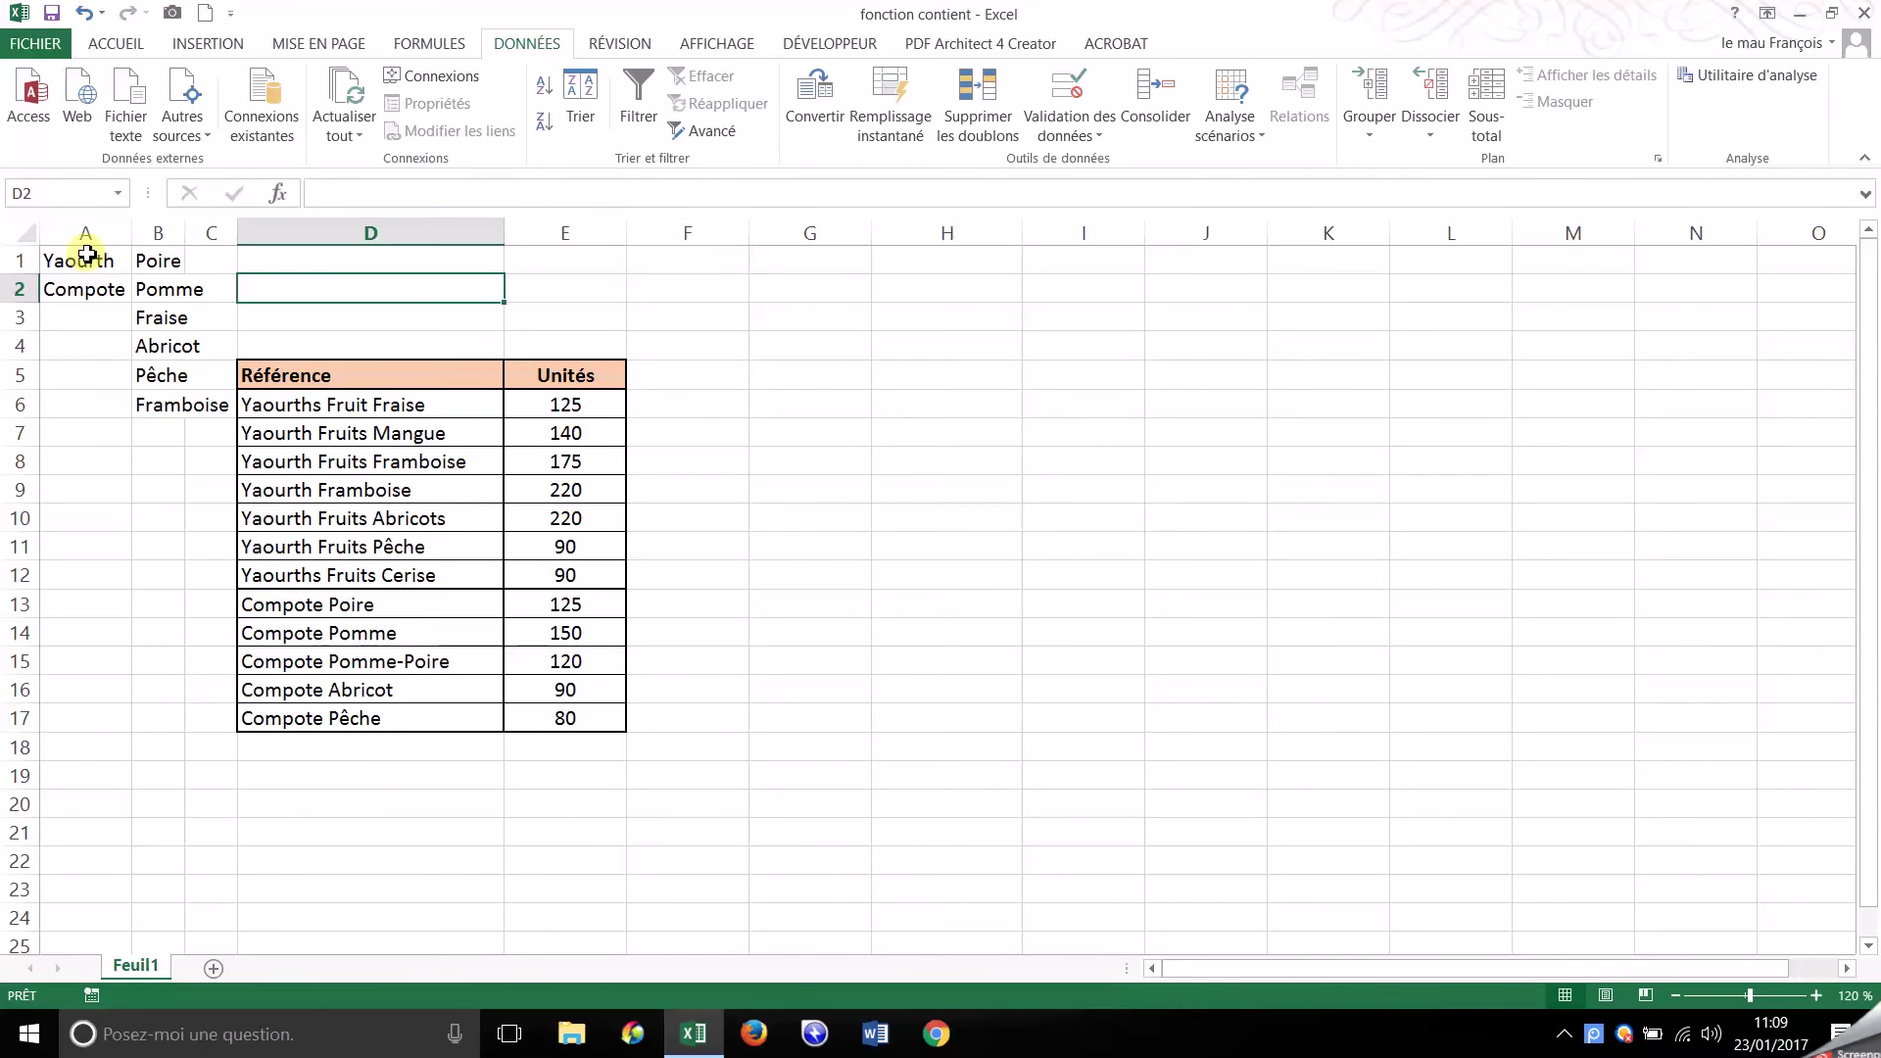
Fill cells G4 and G6 with light green to mark them as the two search-word inputs
{"action": "left_click", "coordinate": [851, 345]}
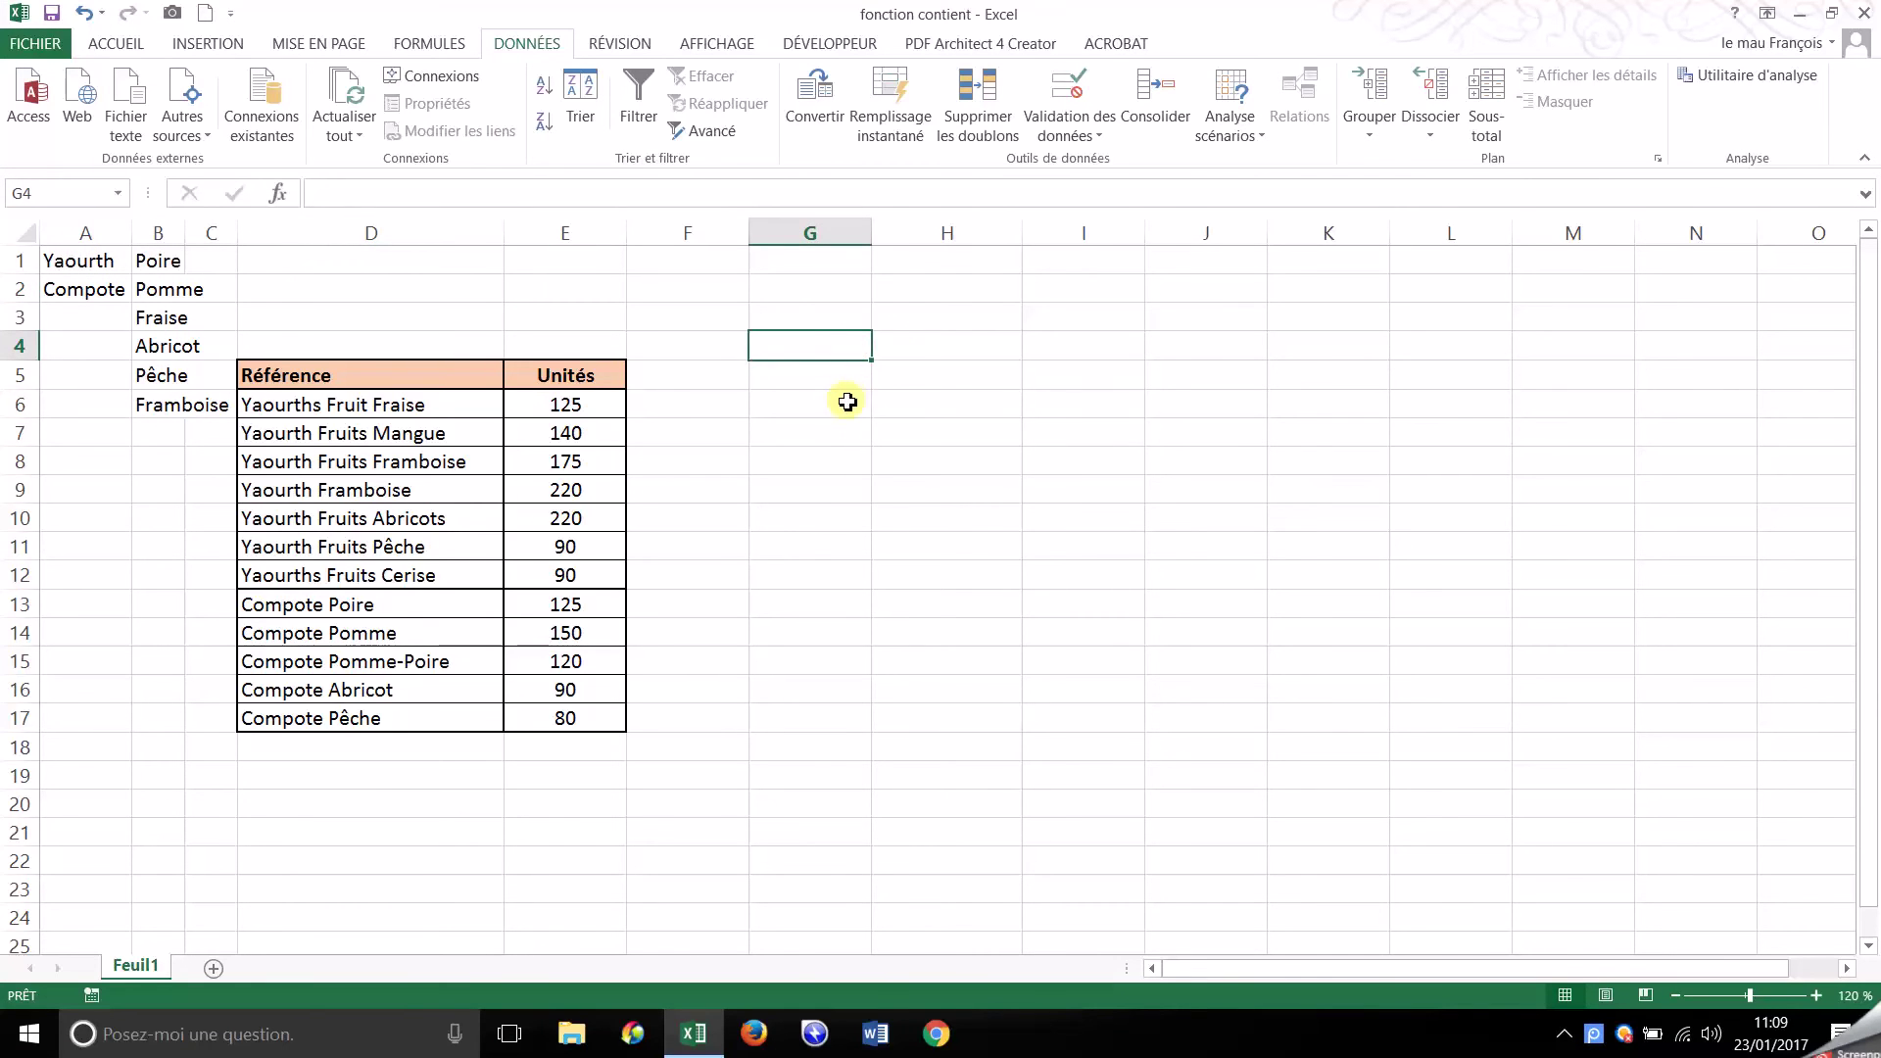
{"action": "left_click", "coordinate": [847, 401], "text": "ctrl"}
{"action": "left_click", "coordinate": [115, 43]}
{"action": "left_click", "coordinate": [273, 121]}
{"action": "left_click", "coordinate": [1003, 380]}
{"action": "left_click", "coordinate": [859, 340]}
{"action": "left_click", "coordinate": [828, 404]}
Add a data validation list to G4 with =$A$1:$A$3 as its source
{"action": "left_click", "coordinate": [839, 348]}
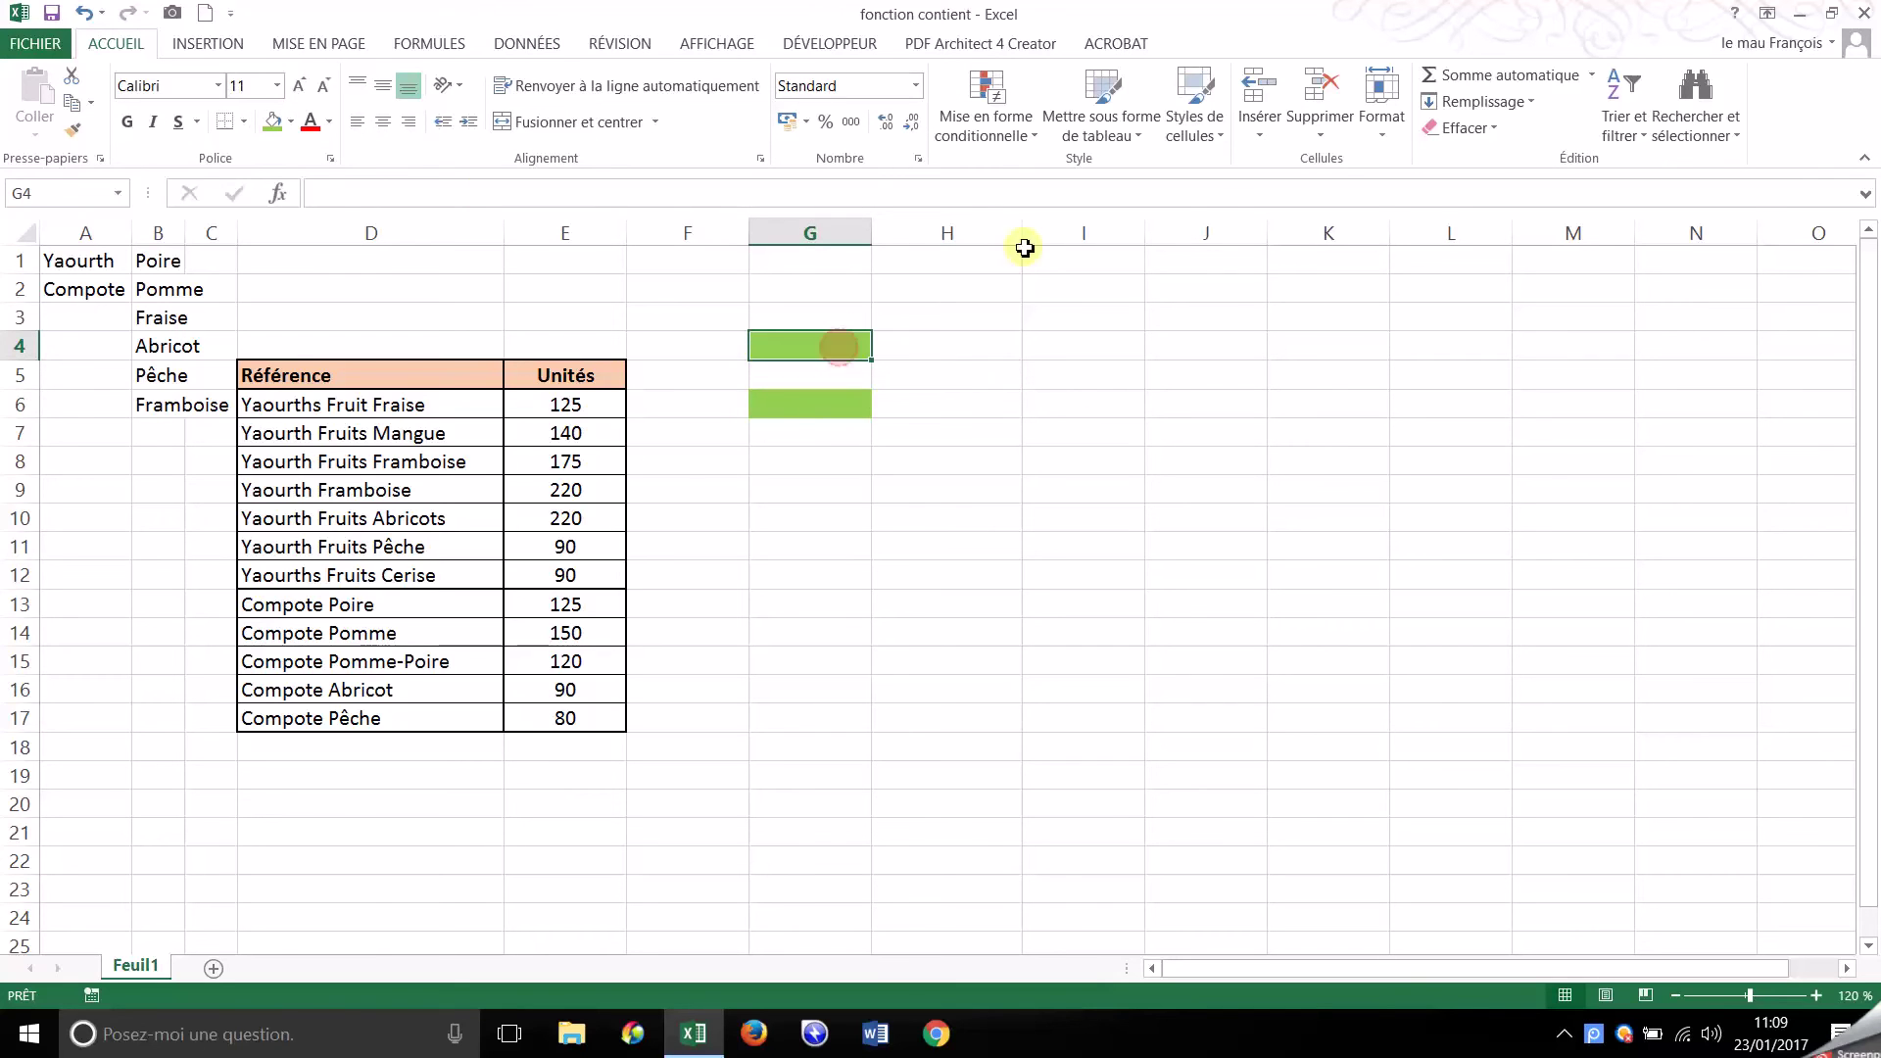
{"action": "left_click", "coordinate": [542, 44]}
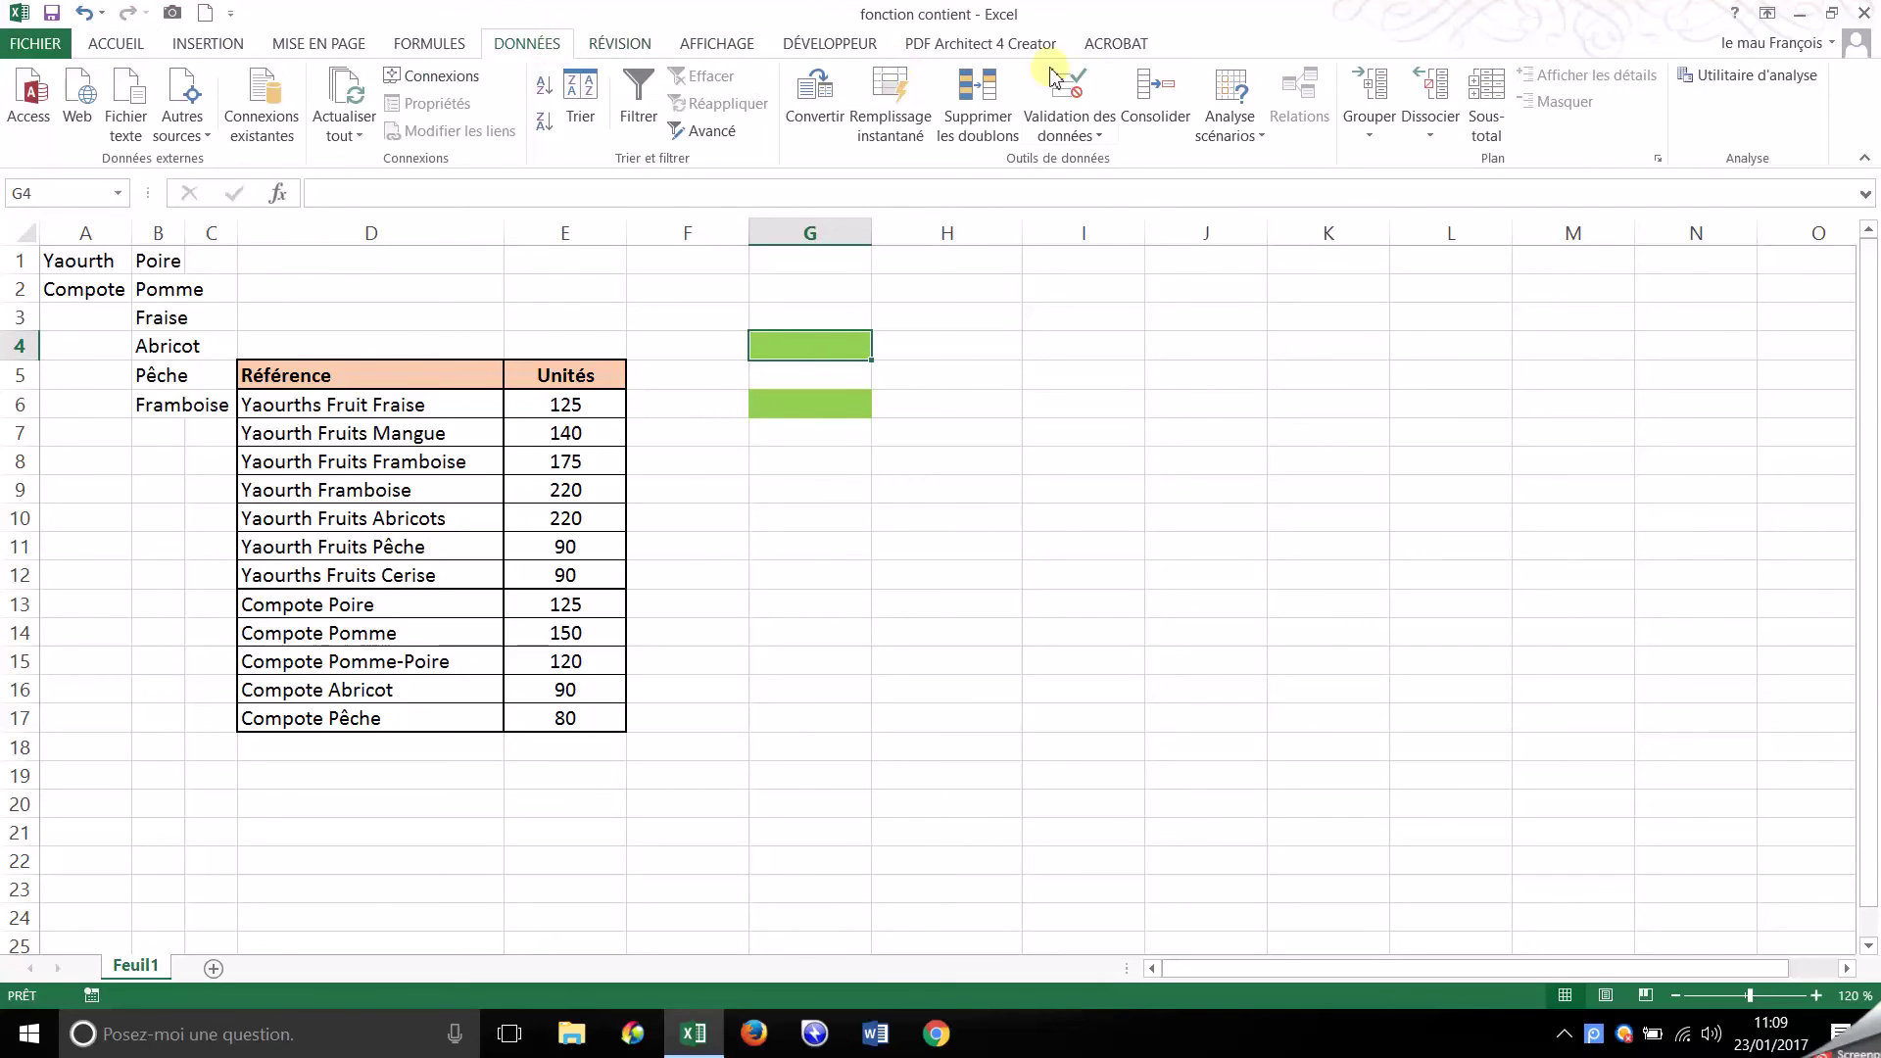
{"action": "left_click", "coordinate": [1068, 93]}
{"action": "left_click", "coordinate": [1041, 213]}
{"action": "left_click", "coordinate": [995, 261]}
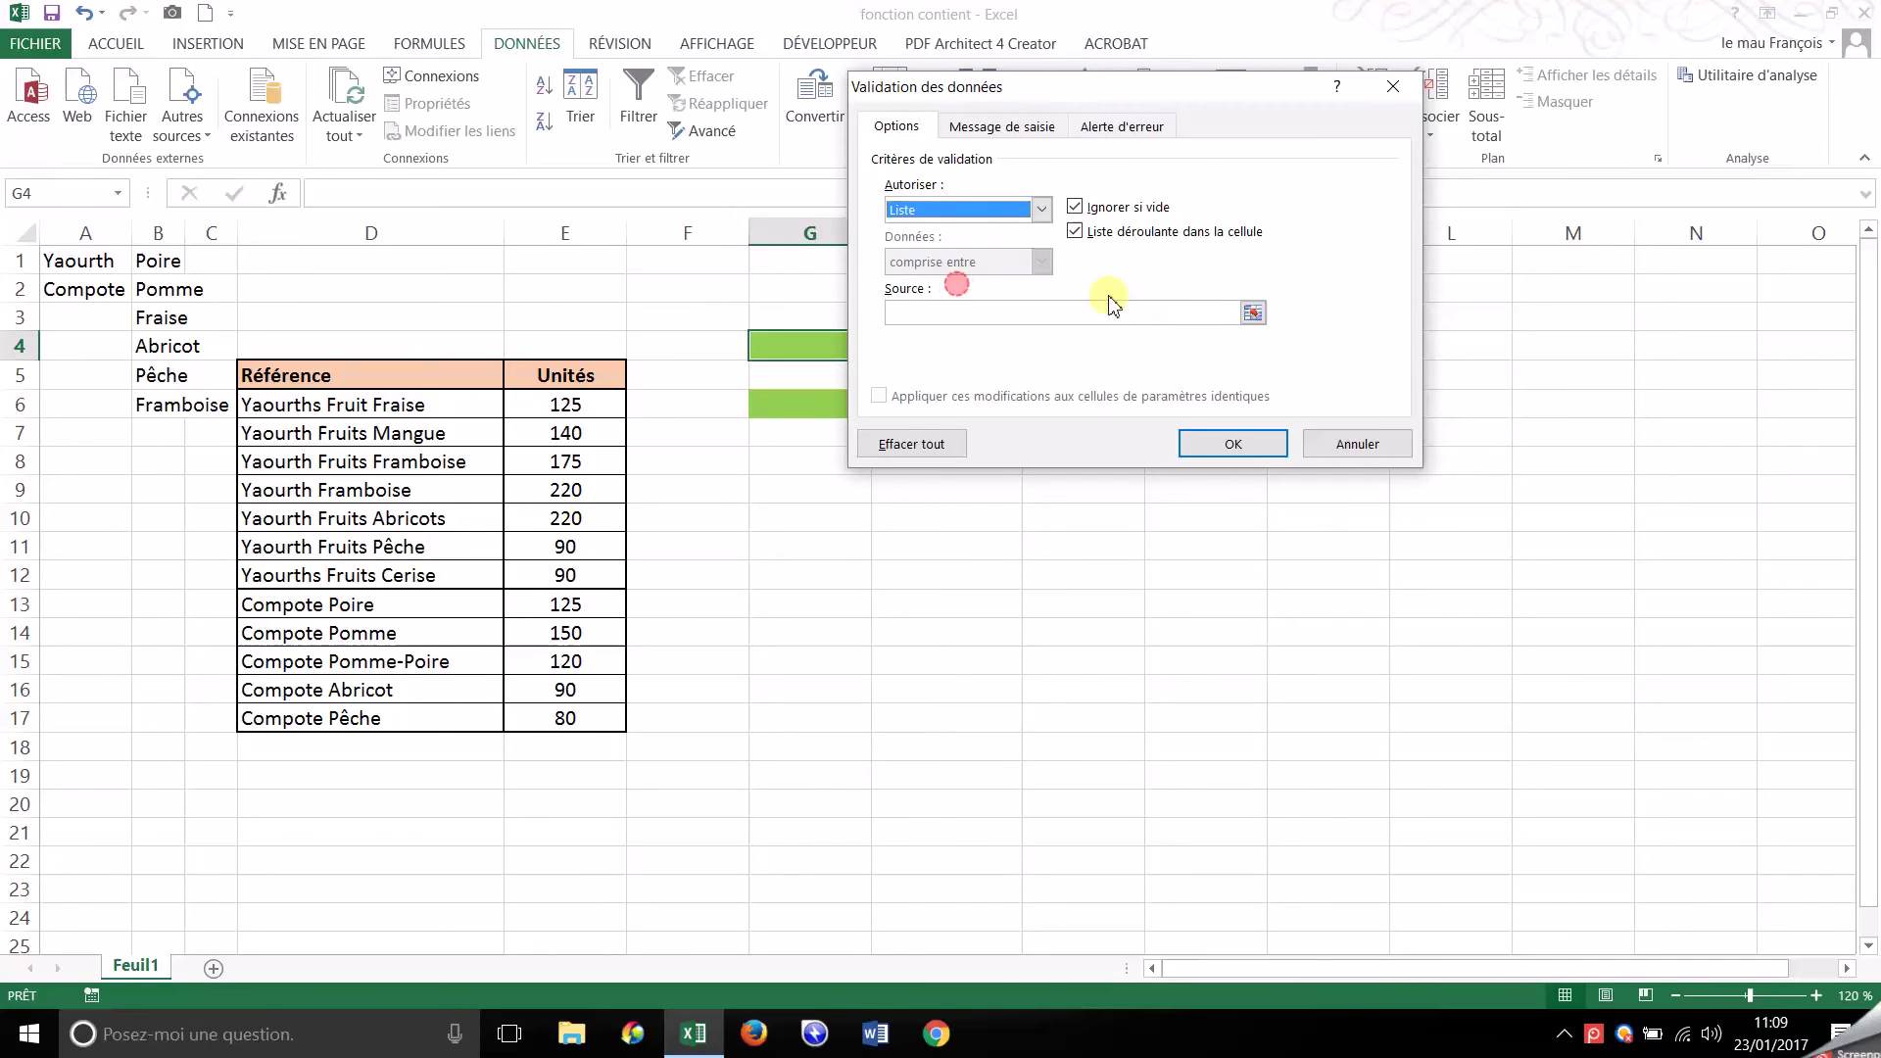
{"action": "left_click", "coordinate": [1253, 313]}
{"action": "left_click_drag", "start_coordinate": [75, 259], "coordinate": [72, 323]}
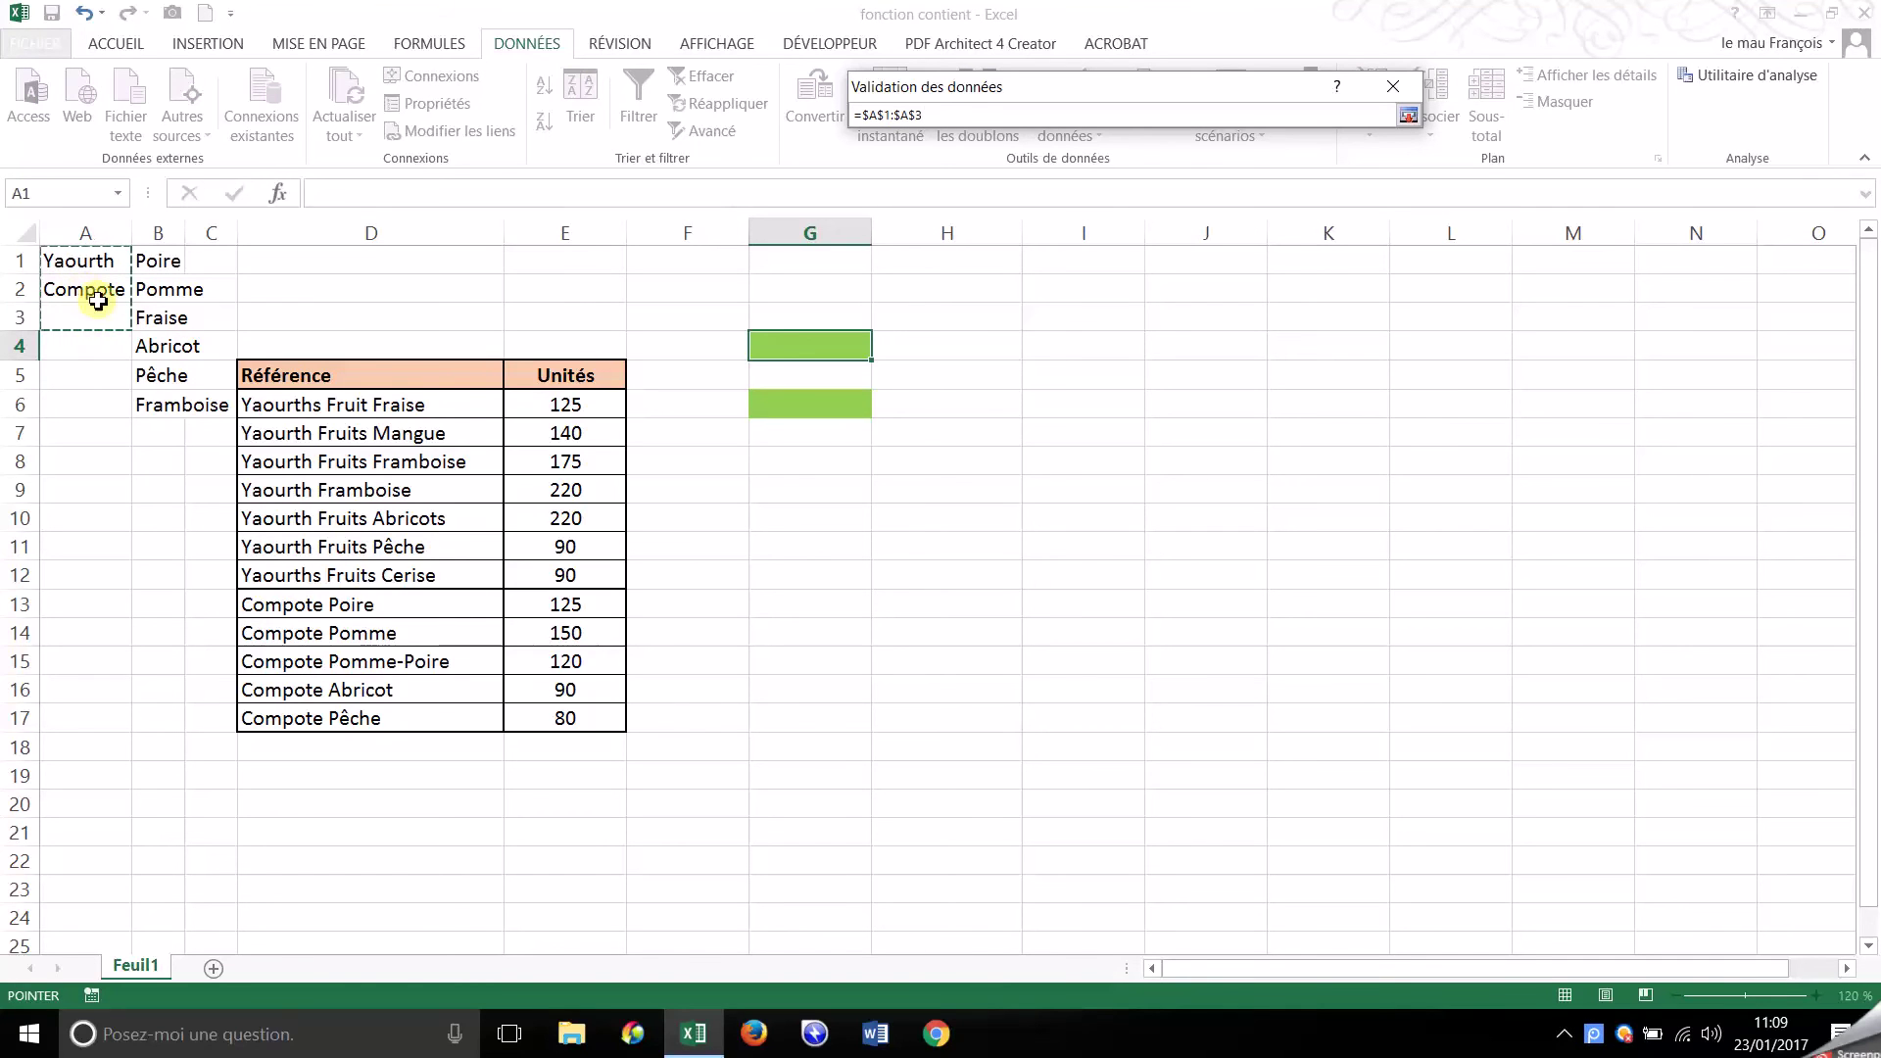
{"action": "left_click", "coordinate": [1408, 114]}
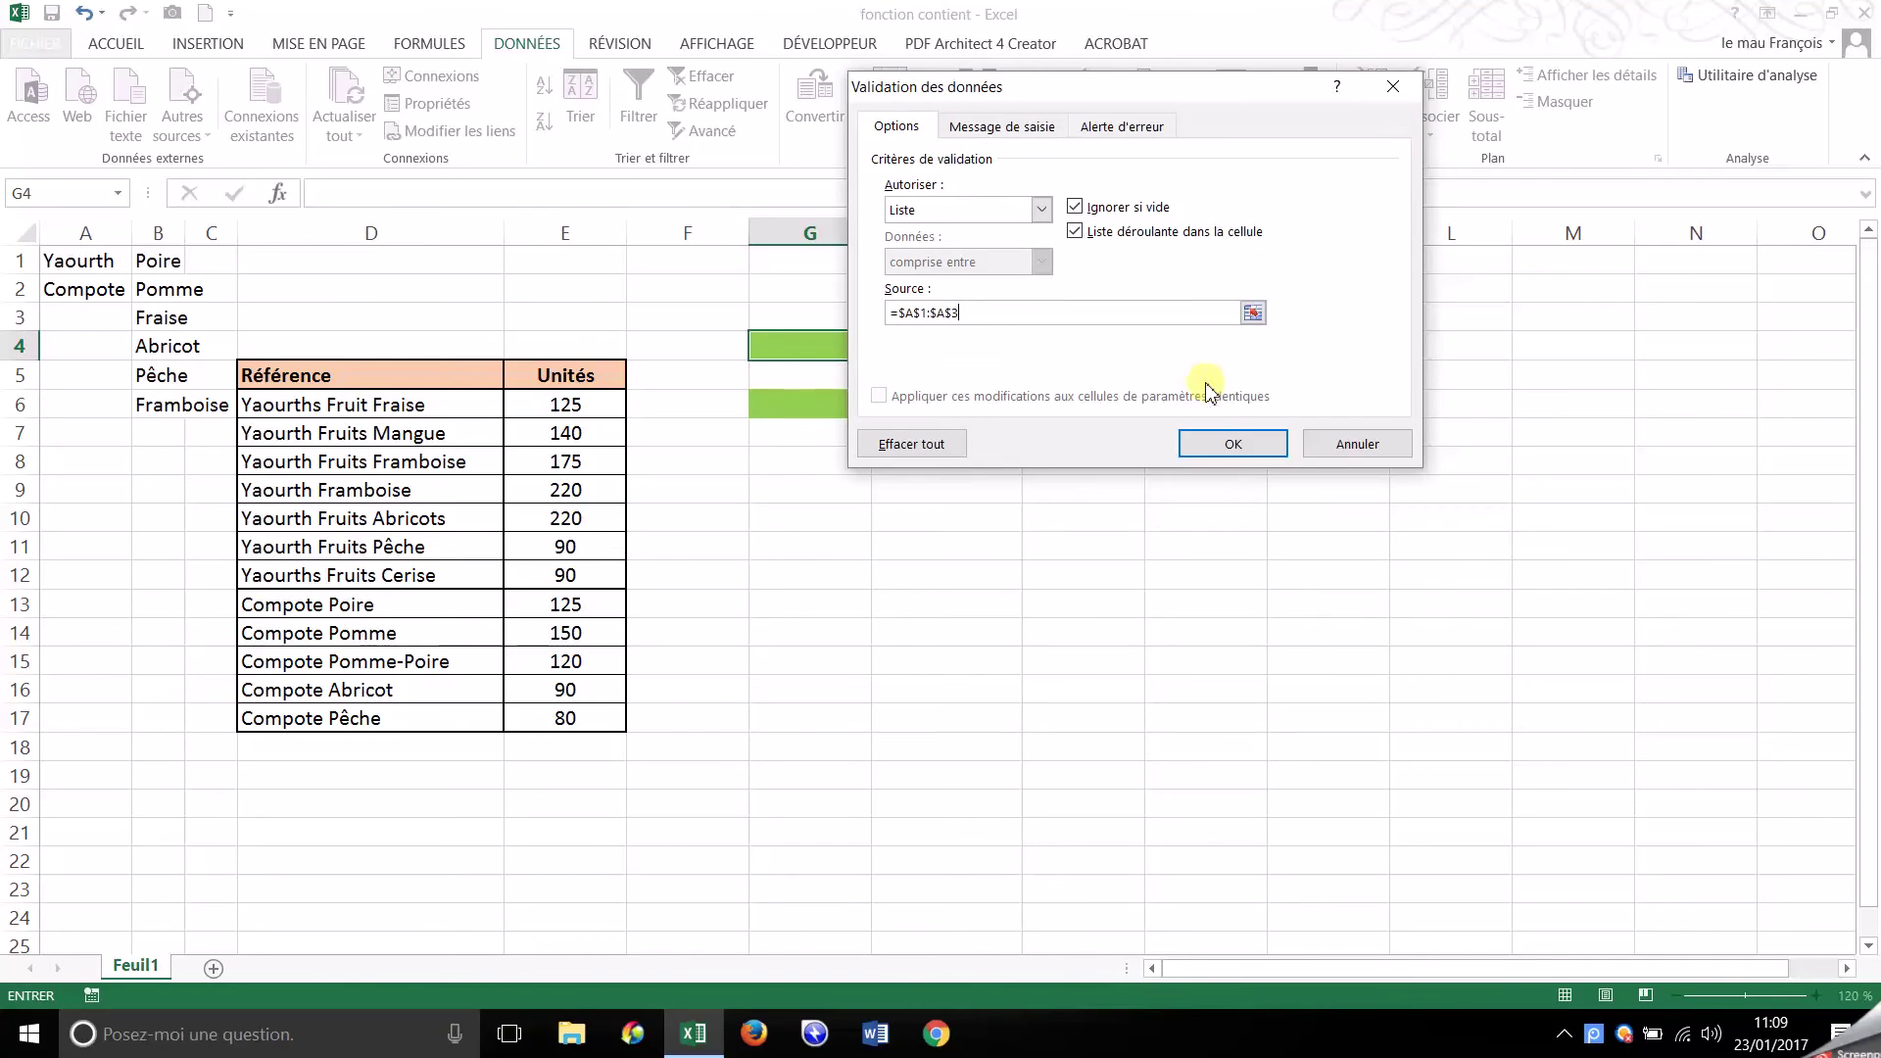
{"action": "left_click", "coordinate": [1233, 443]}
Add a data validation list to G6 with =$B$1:$B$6 as its source
{"action": "left_click", "coordinate": [843, 403]}
{"action": "left_click", "coordinate": [1112, 81]}
{"action": "left_click", "coordinate": [1042, 209]}
{"action": "left_click", "coordinate": [903, 284]}
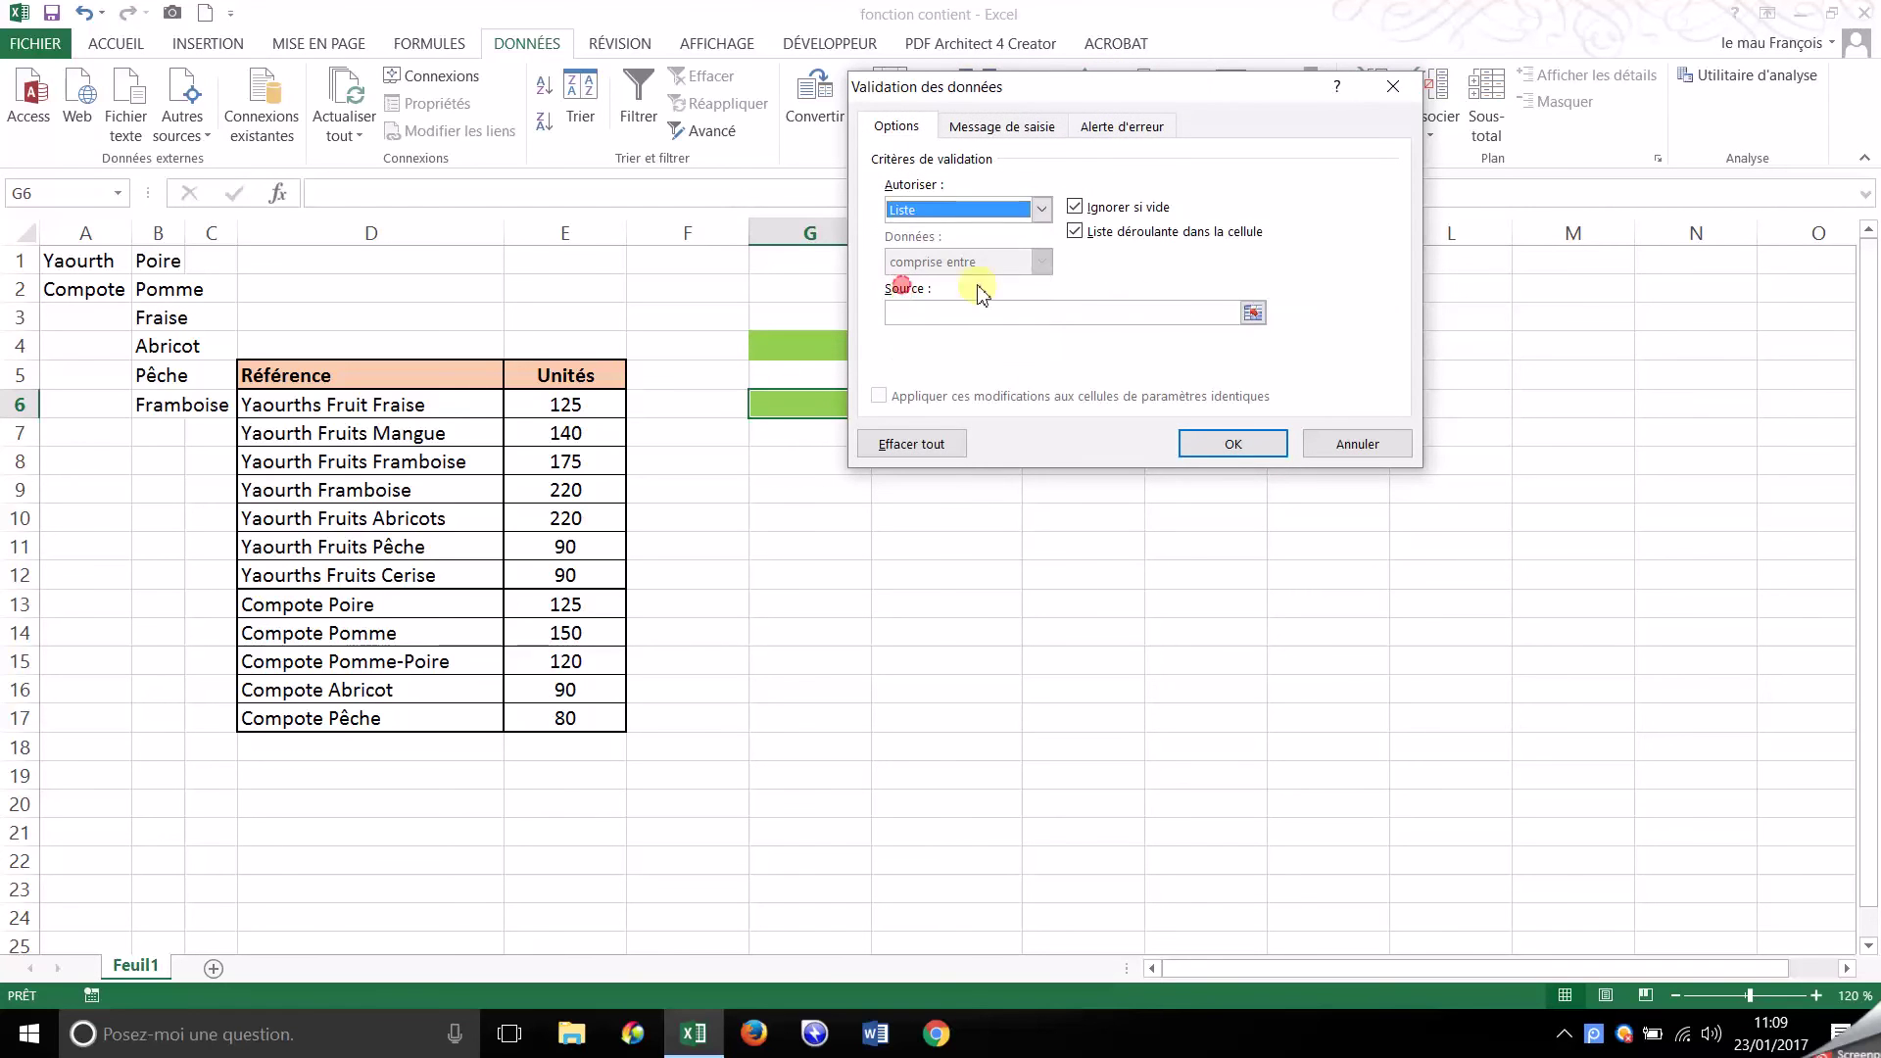
{"action": "left_click", "coordinate": [1253, 313]}
{"action": "left_click_drag", "start_coordinate": [157, 260], "coordinate": [157, 410]}
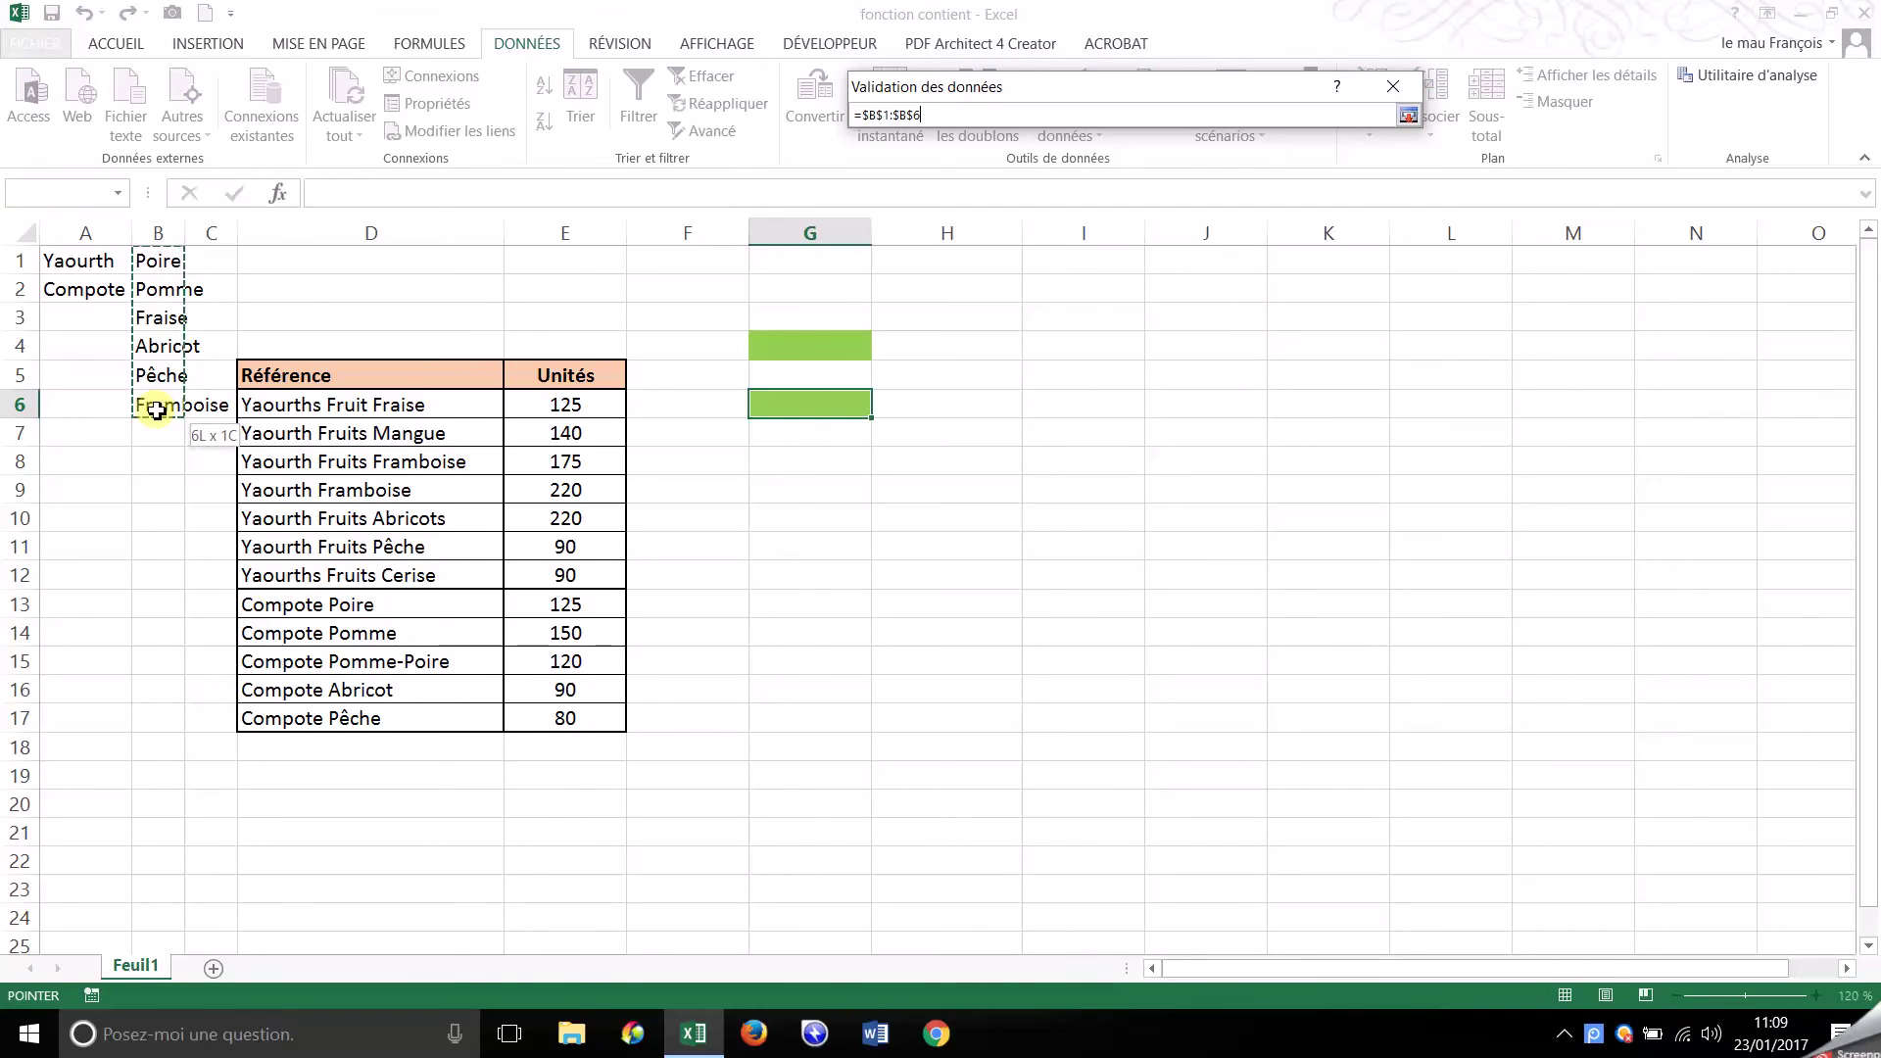
{"action": "left_click", "coordinate": [1408, 115]}
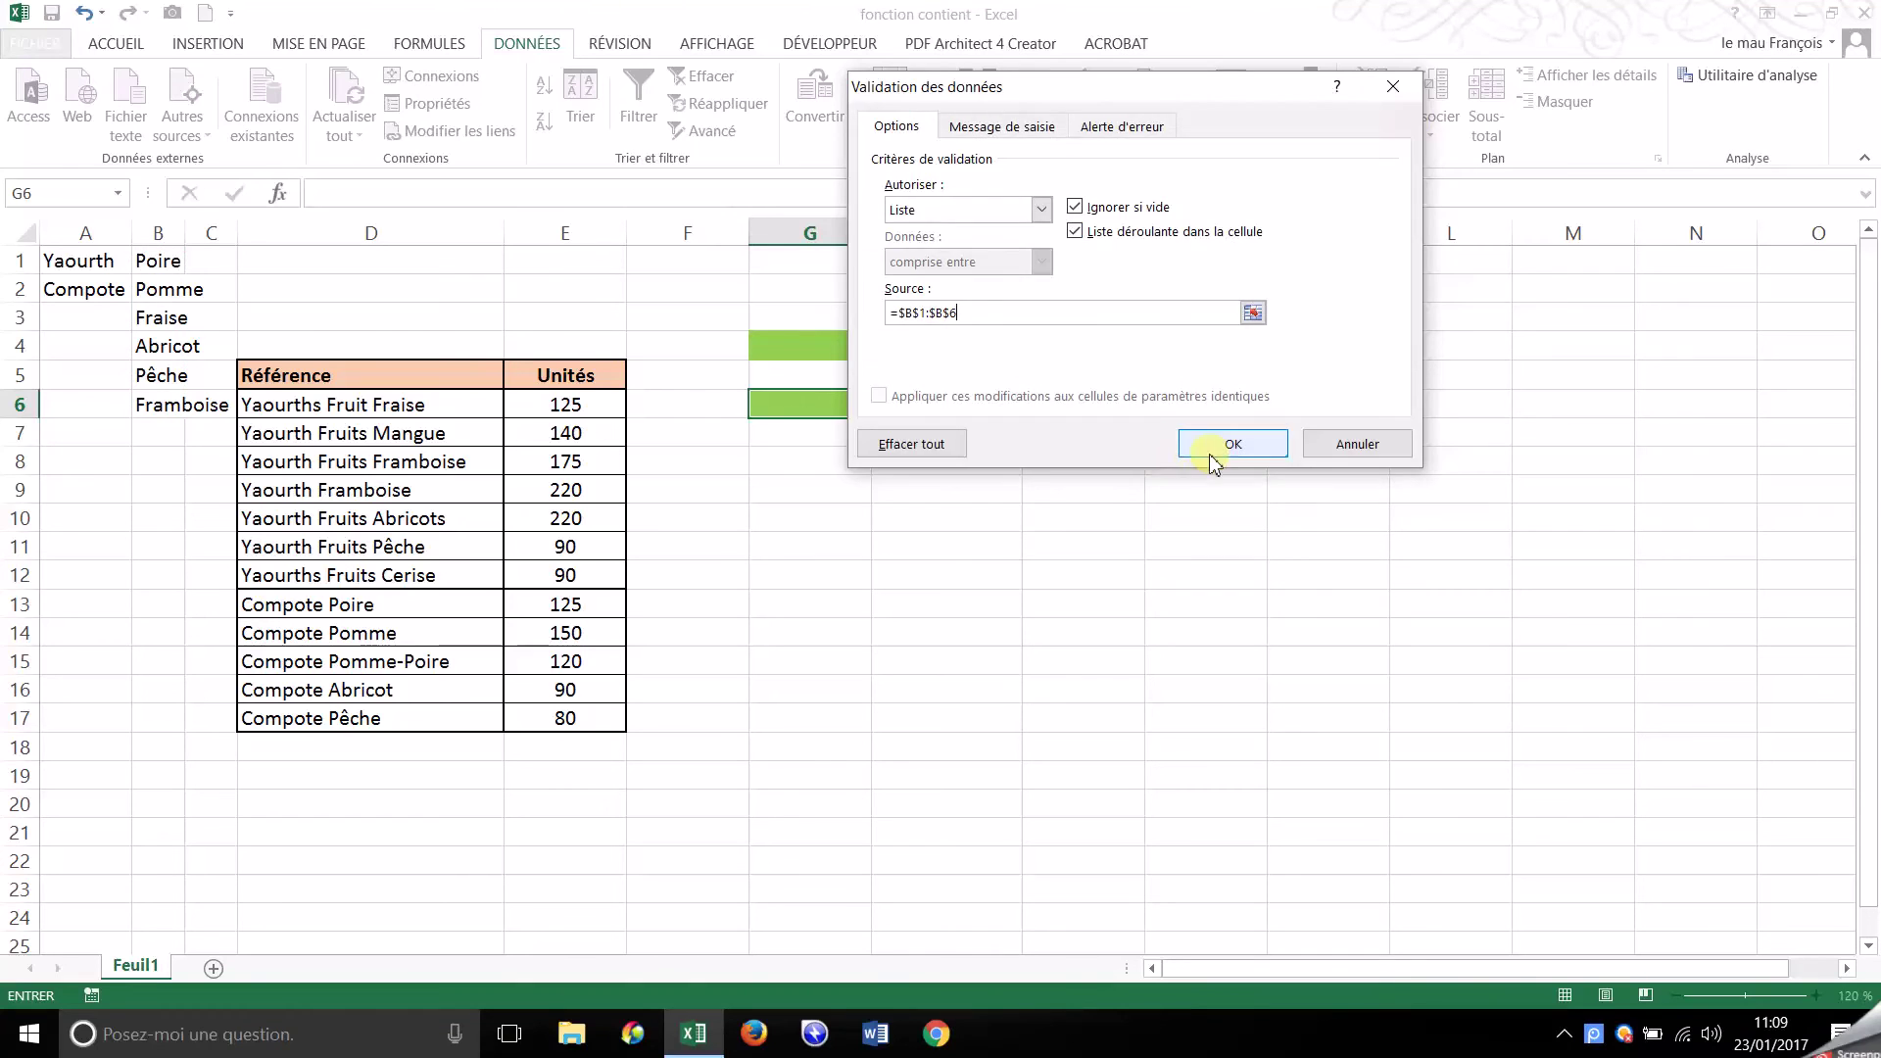
{"action": "left_click", "coordinate": [1203, 448]}
Begin a SOMME.SI formula in G8 on column D with the criterion "*"&G4&"*"&G6&"*"
{"action": "left_click", "coordinate": [850, 459]}
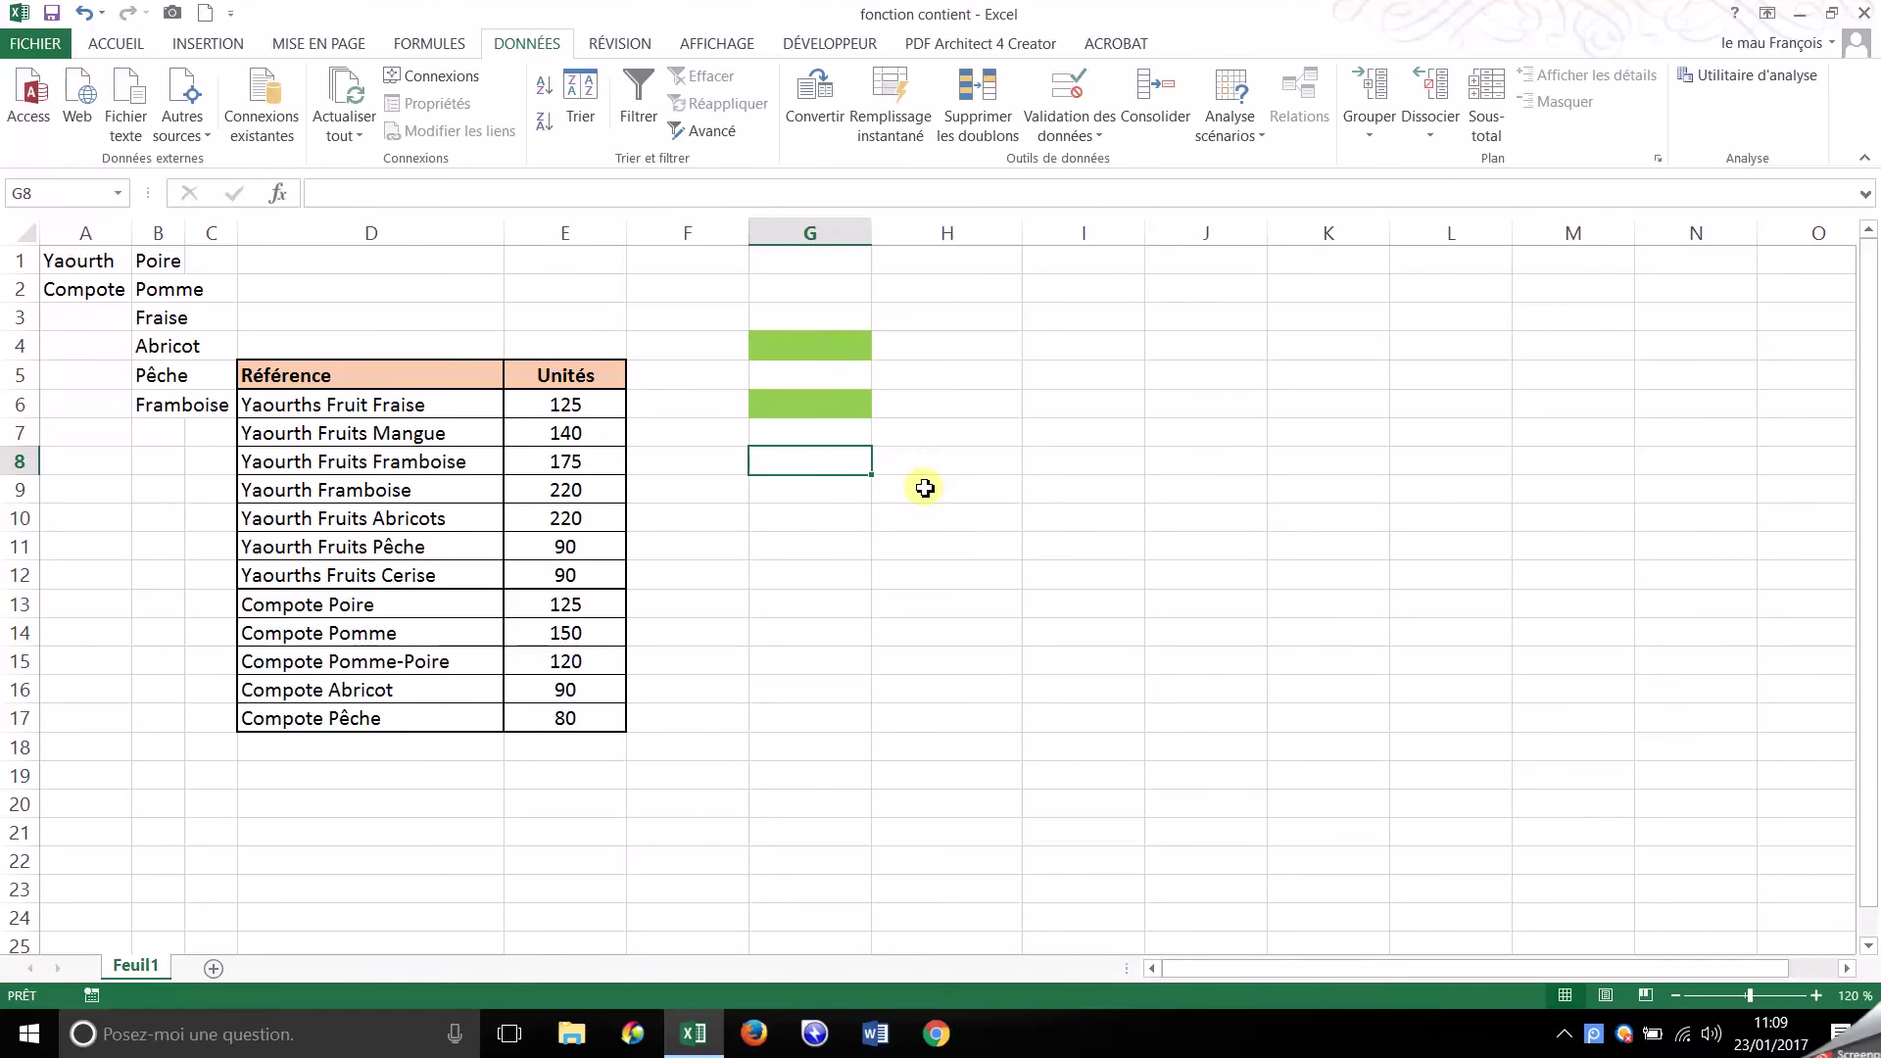
{"action": "type", "text": "=somme.si("}
{"action": "left_click", "coordinate": [445, 225]}
{"action": "type", "text": ";\"*\"&"}
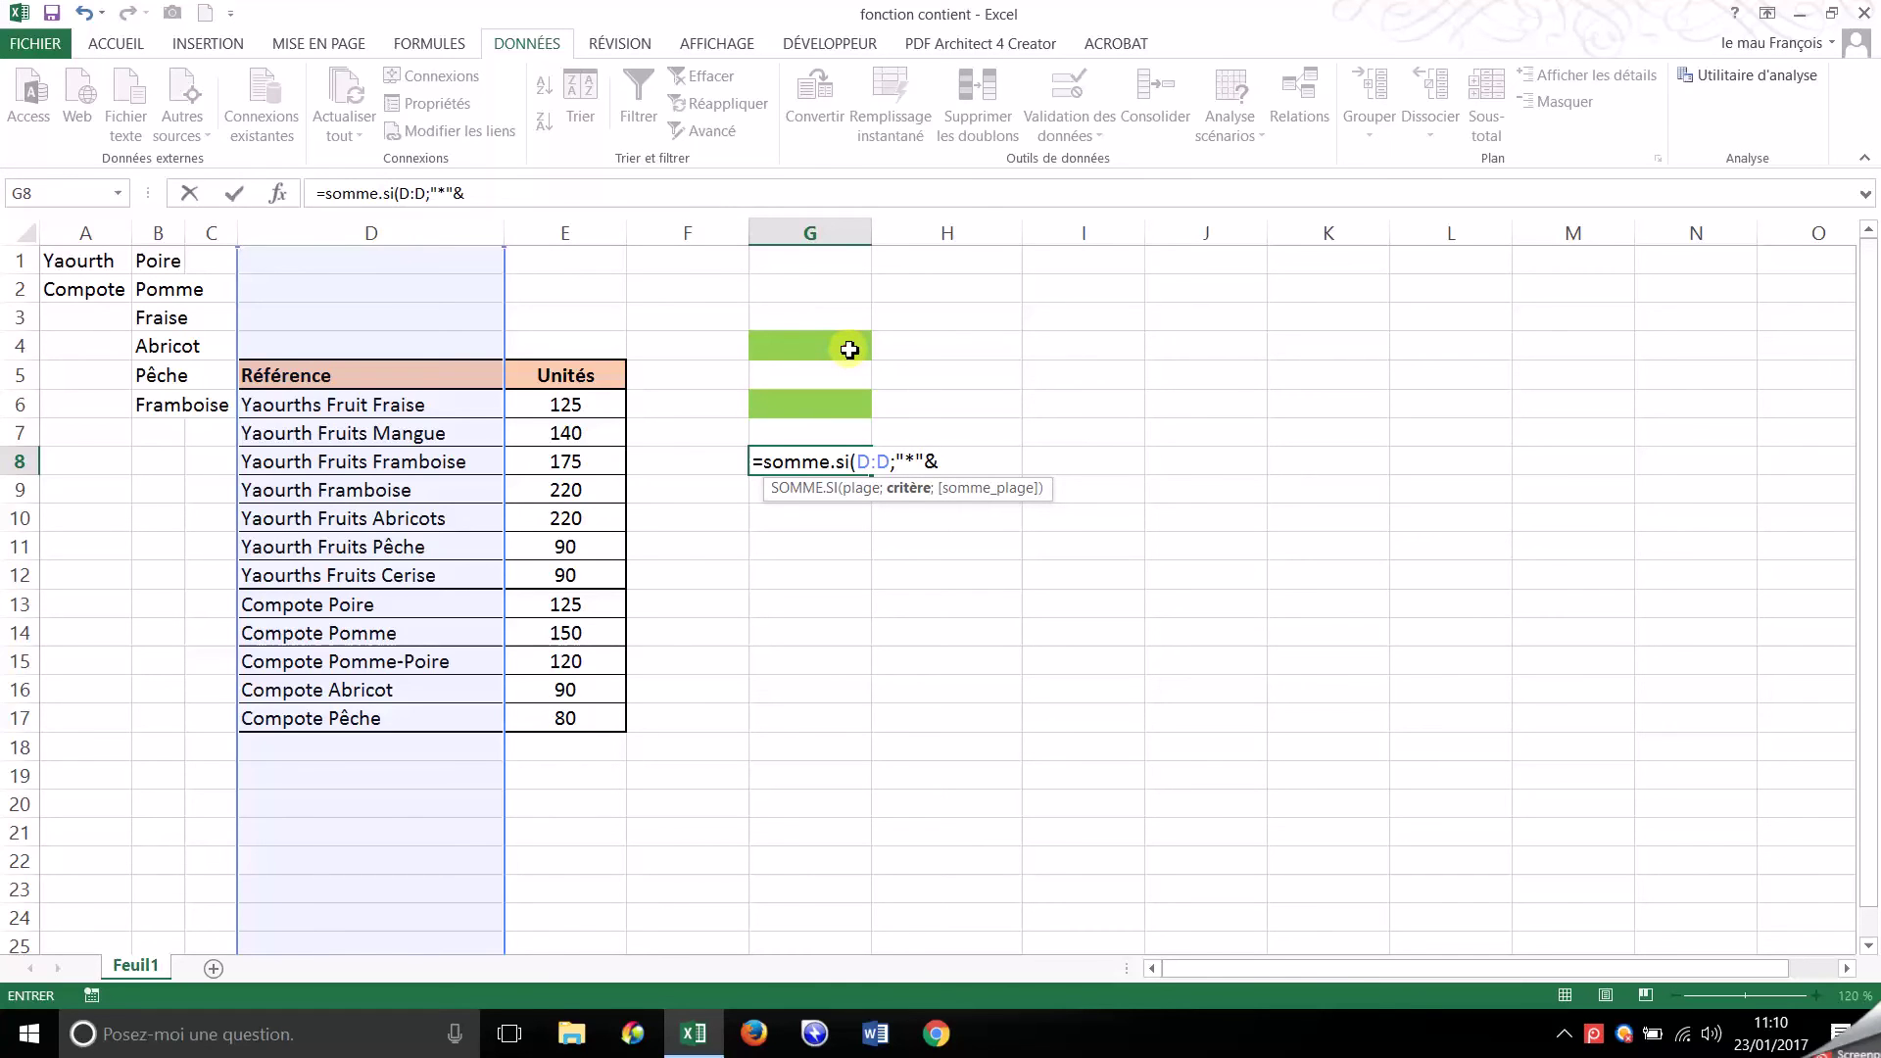
{"action": "left_click", "coordinate": [849, 350]}
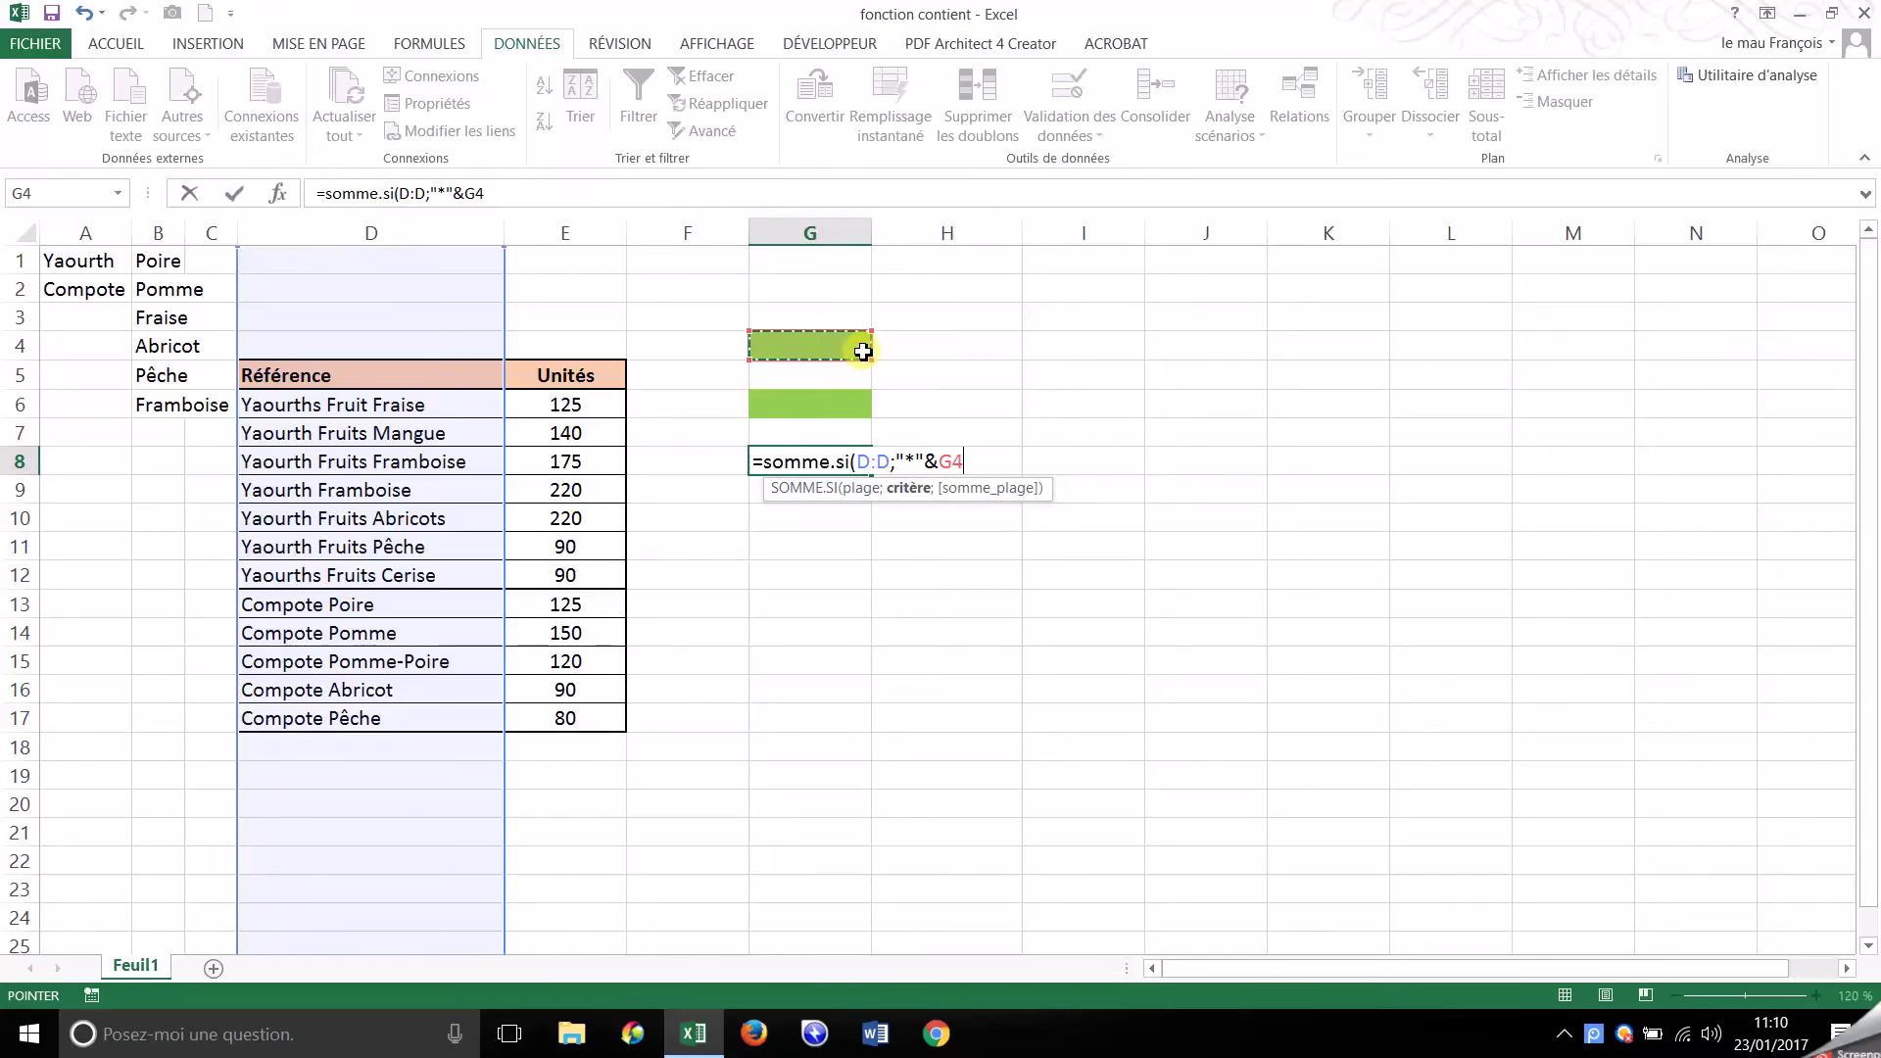
{"action": "type", "text": "*"}
{"action": "left_click", "coordinate": [846, 407]}
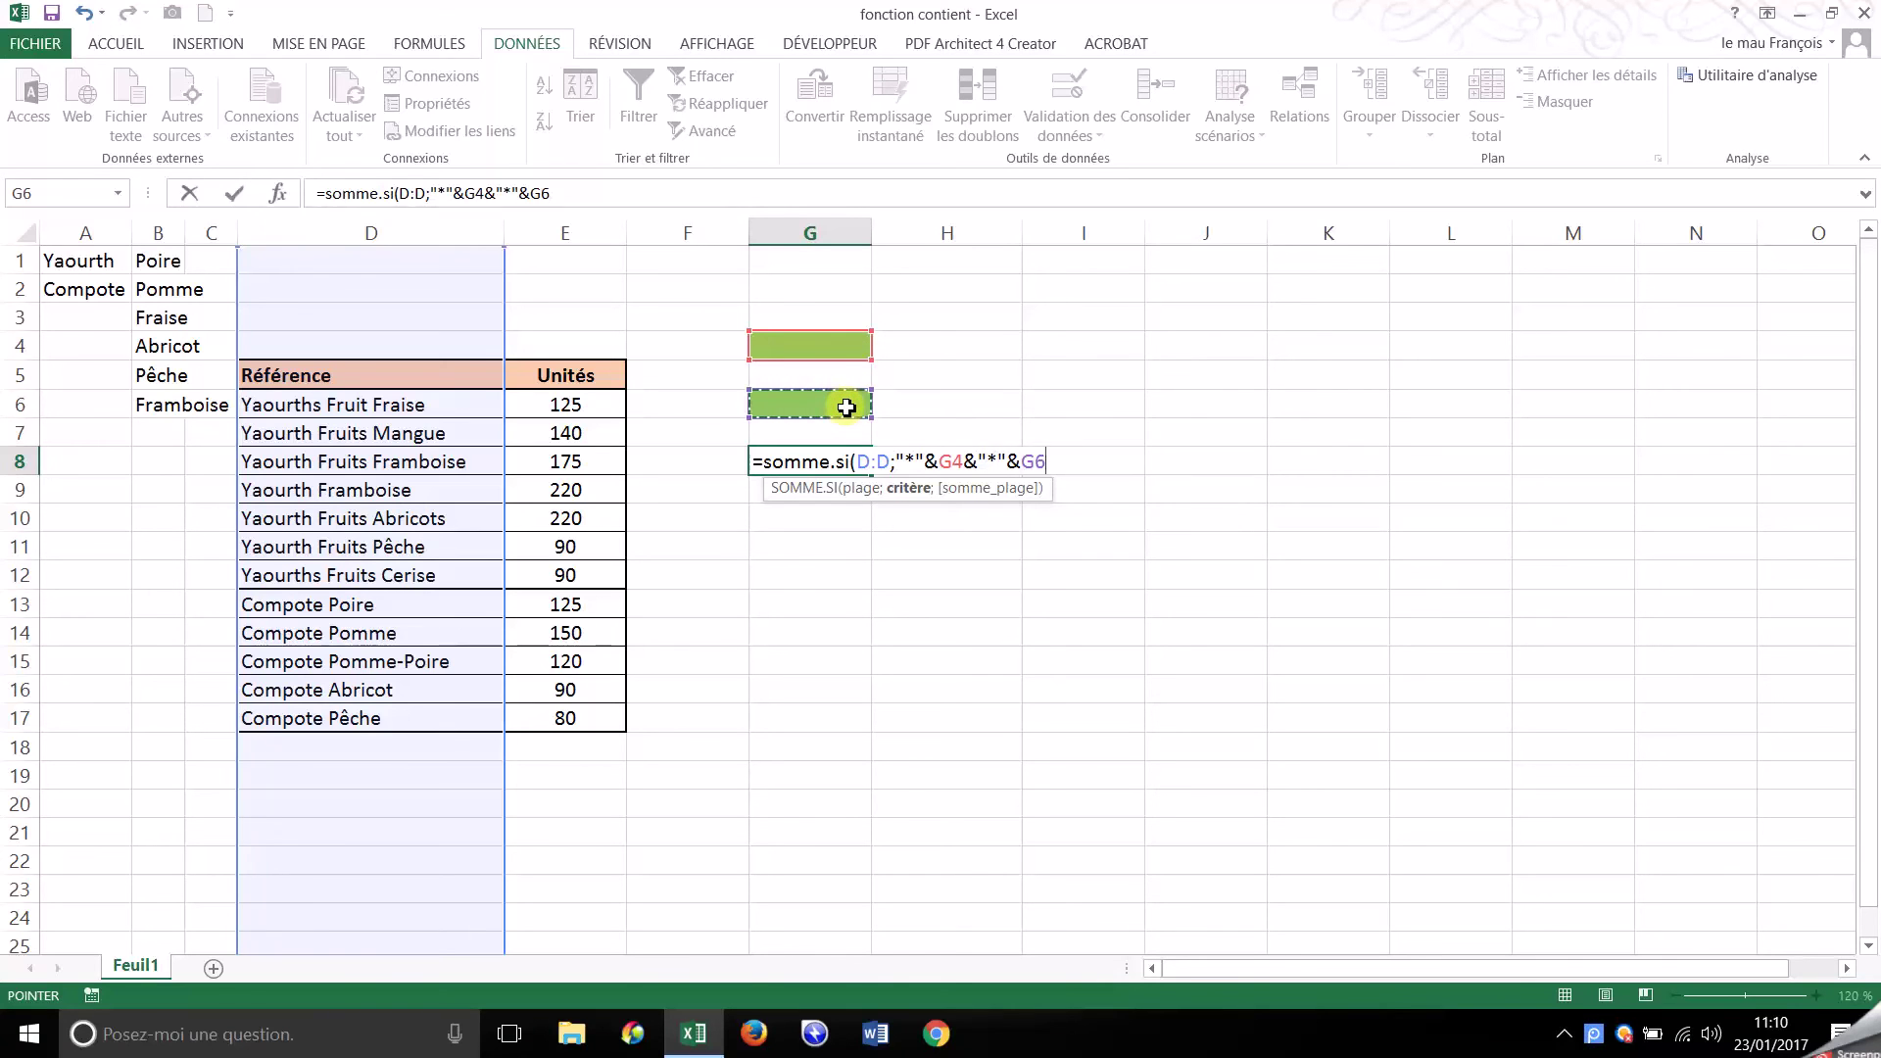
{"action": "type", "text": "&\"*\""}
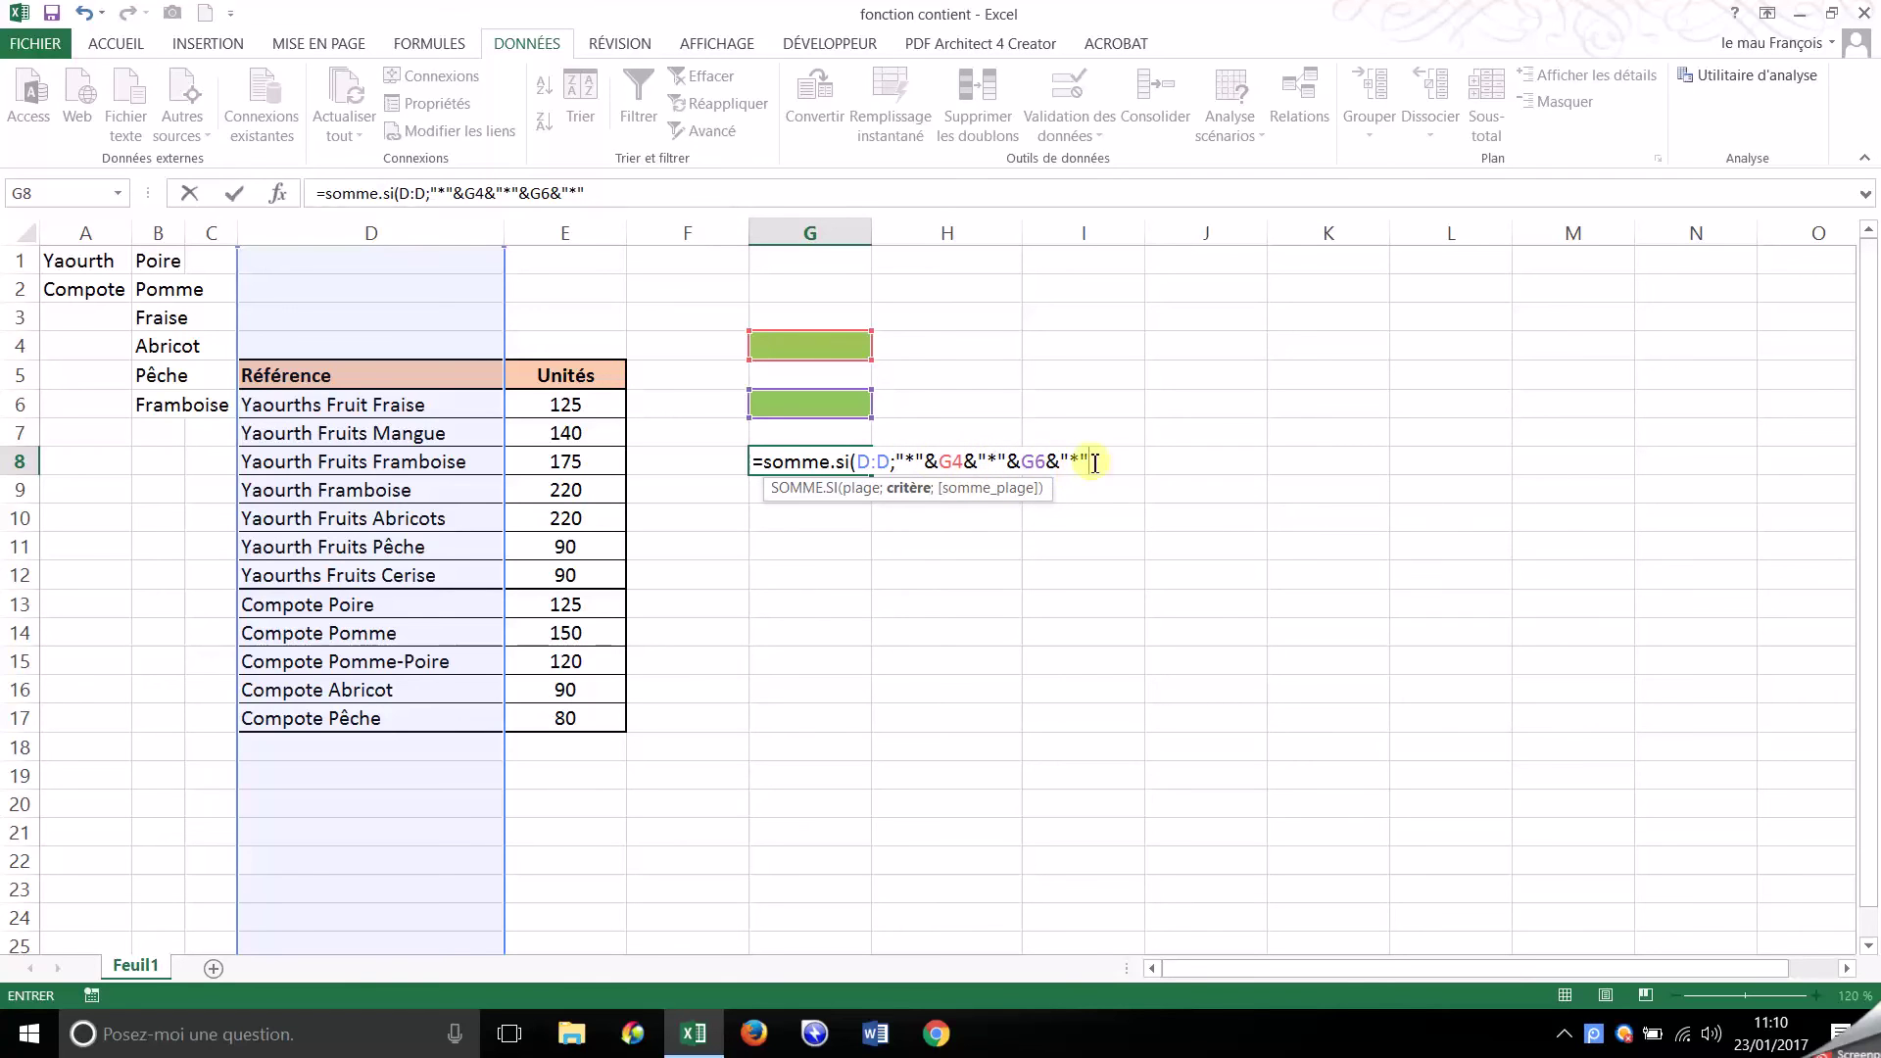
Complete G8's SOMME.SI formula with column E as the sum range
{"action": "left_click", "coordinate": [640, 195]}
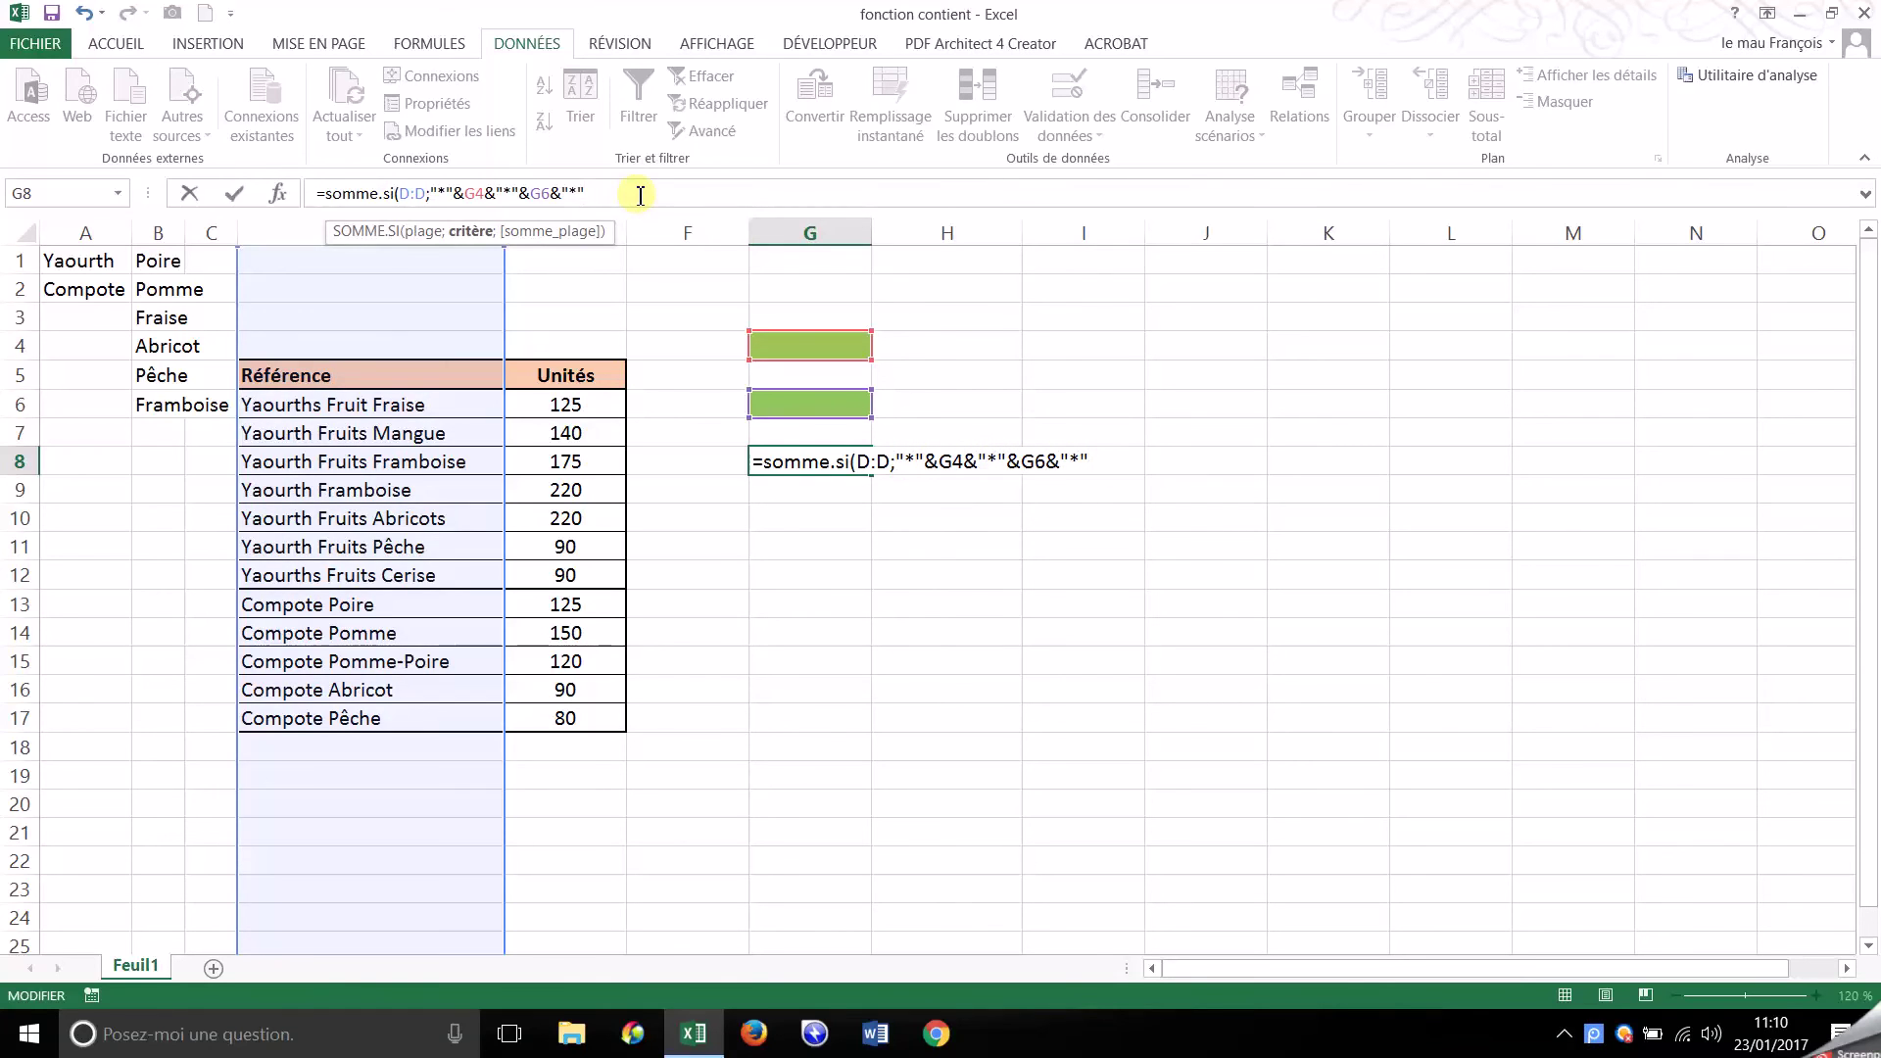
{"action": "type", "text": ";"}
{"action": "left_click_drag", "start_coordinate": [566, 245], "coordinate": [1133, 253]}
{"action": "left_click", "coordinate": [566, 236]}
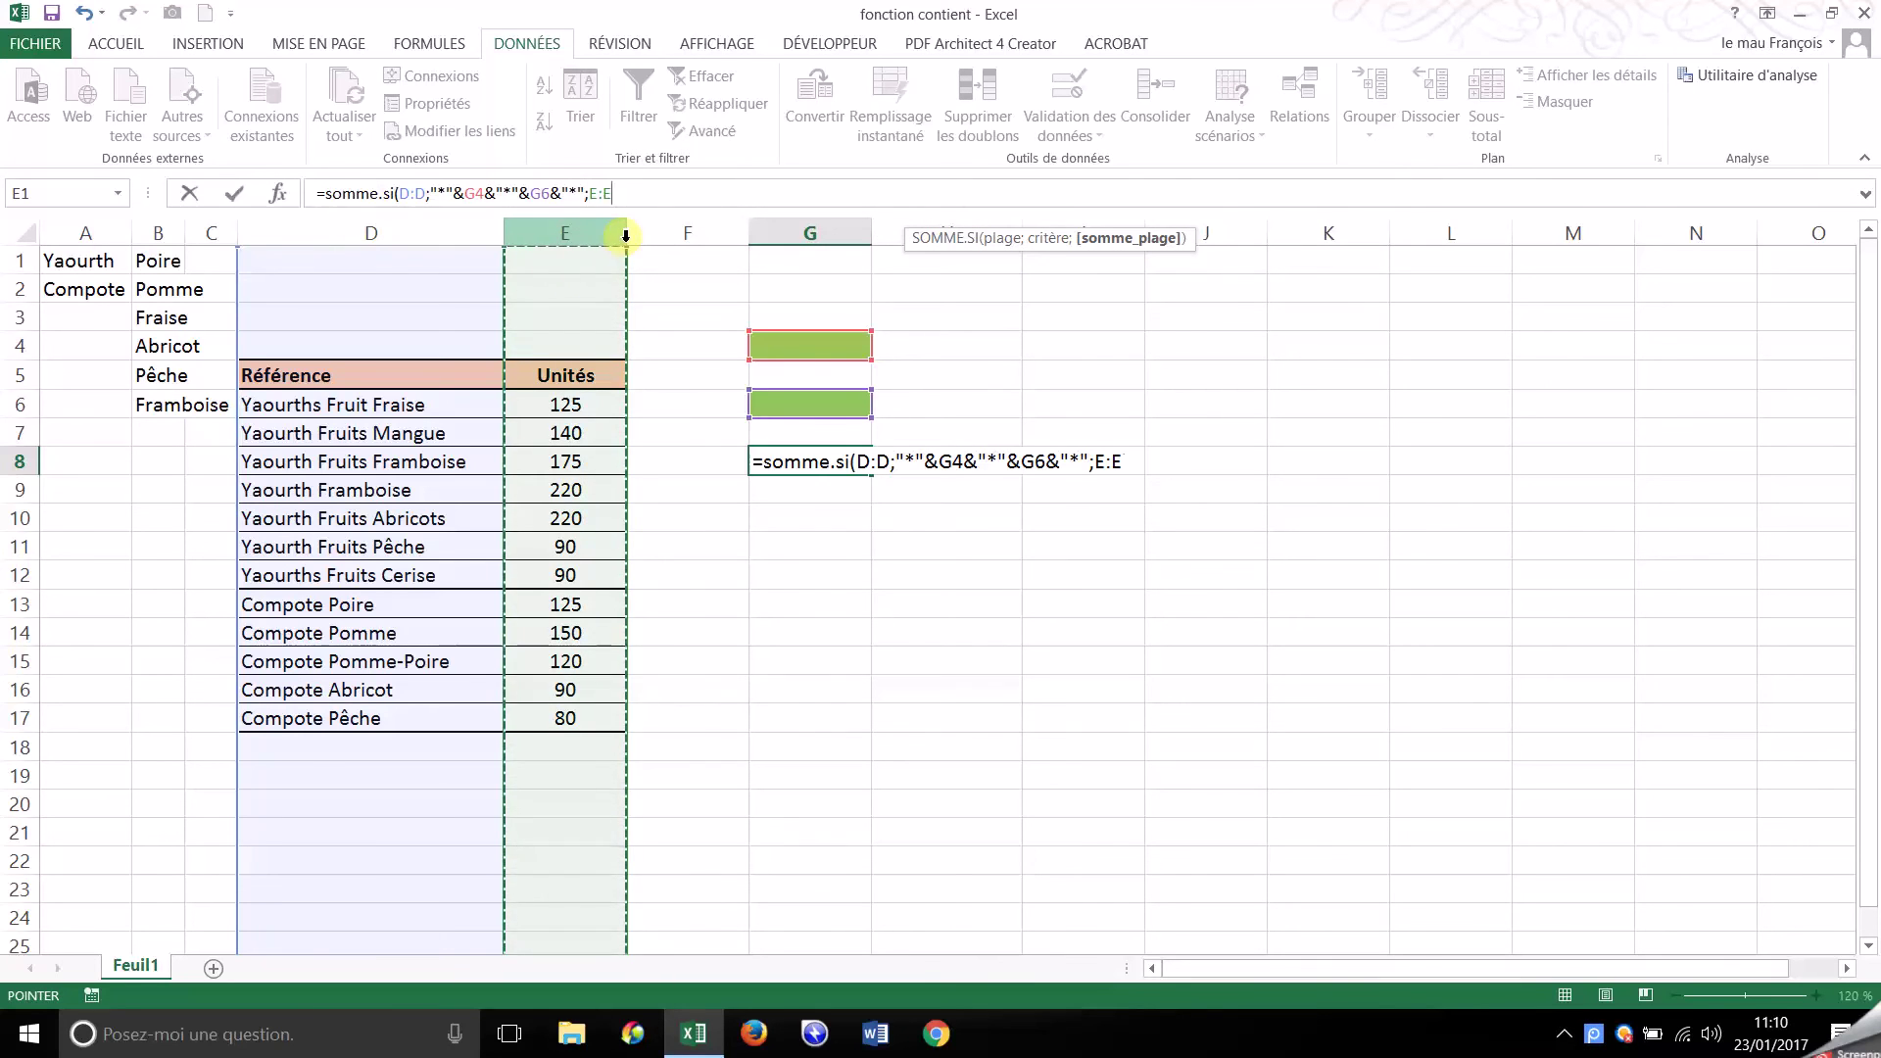
{"action": "key", "text": "Return"}
{"action": "key", "text": "Up"}
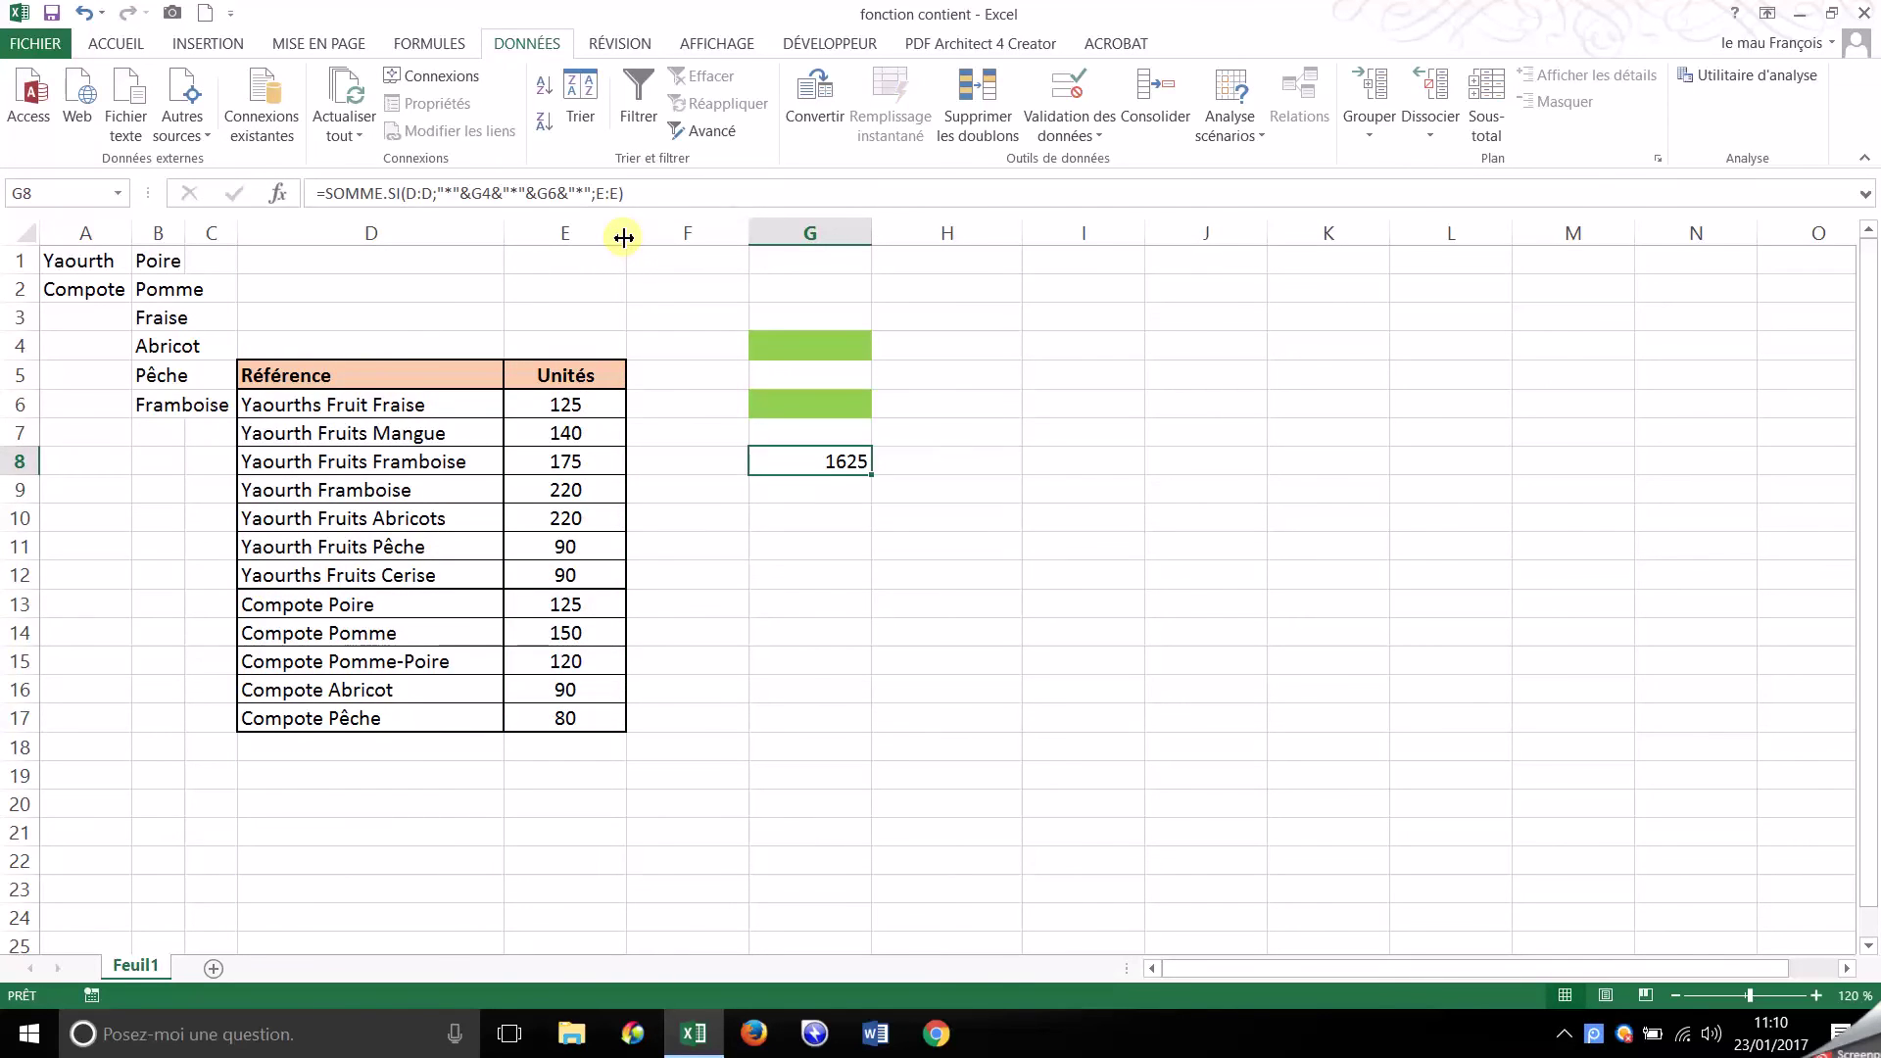
Review G8's formula with both search cells empty and compare its result with the sum of the units in E6:E17
{"action": "key", "text": "F2"}
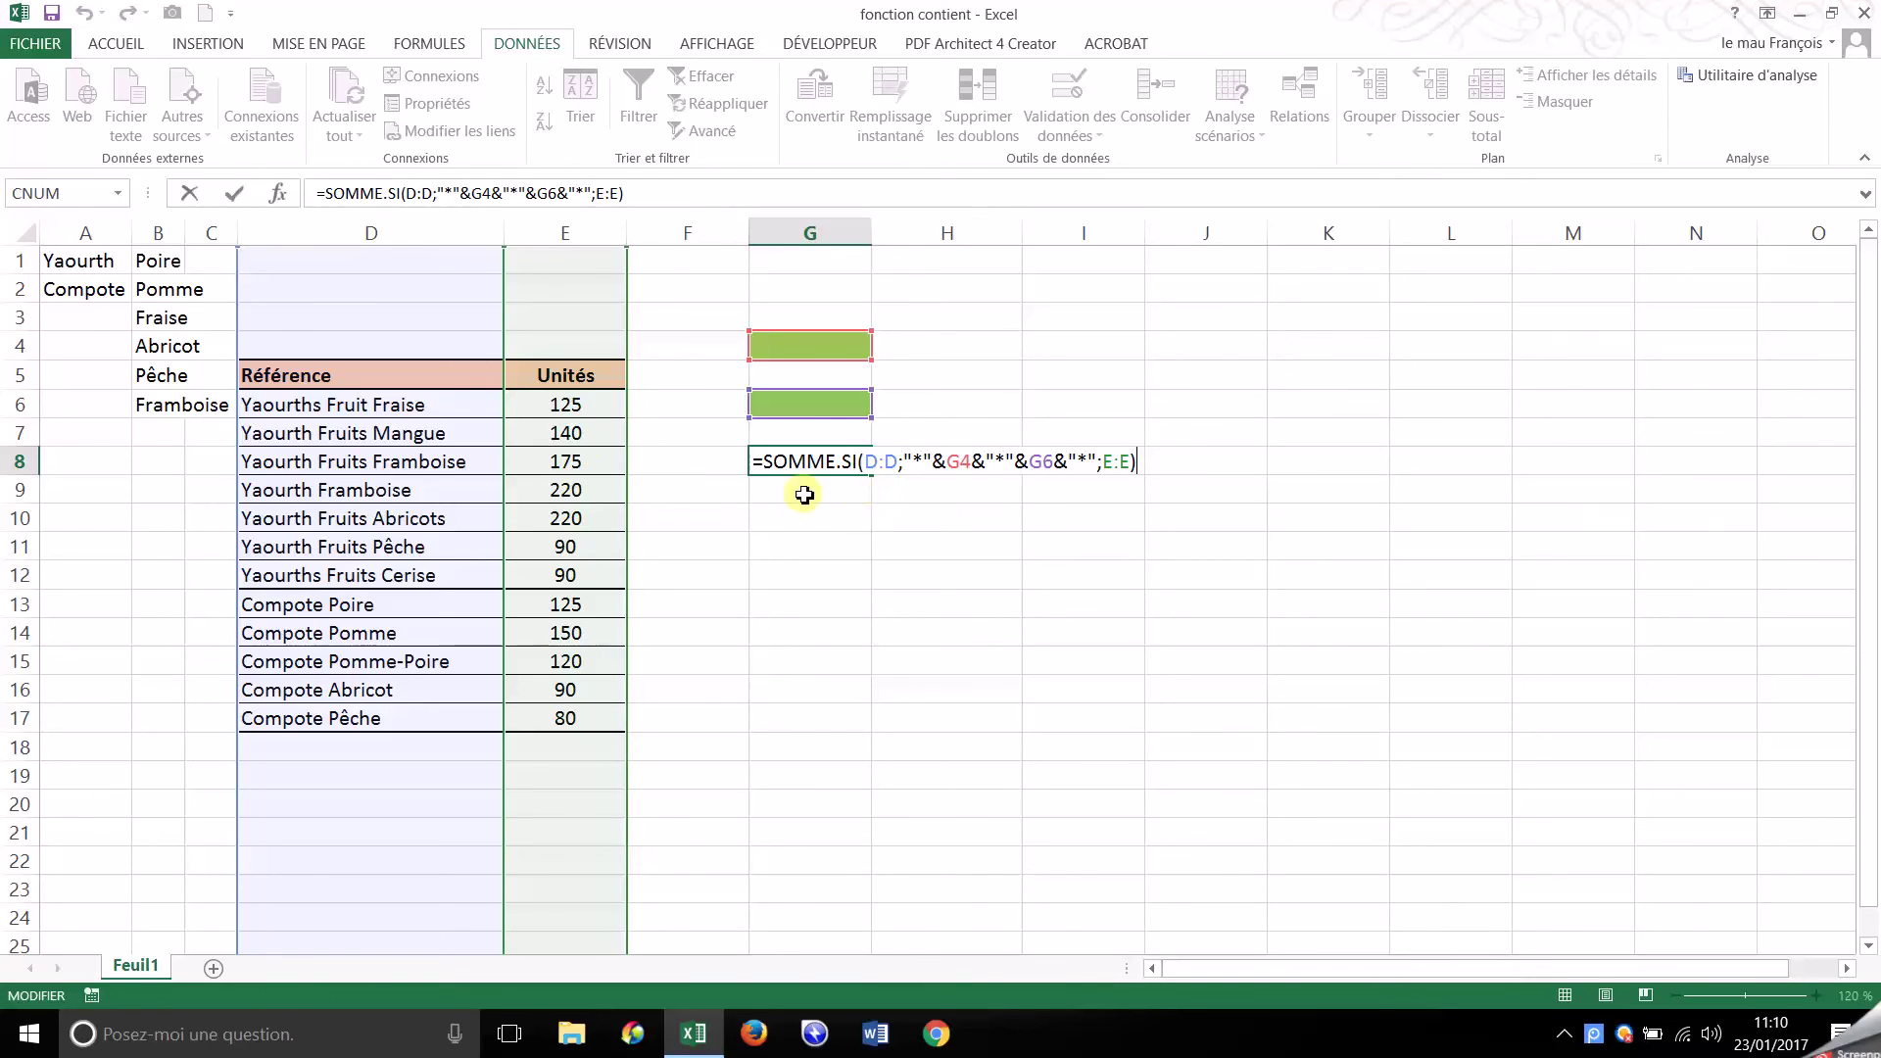
{"action": "key", "text": "ctrl+Return"}
{"action": "left_click_drag", "start_coordinate": [571, 403], "coordinate": [568, 718]}
{"action": "left_click", "coordinate": [778, 598]}
Choose "Yaourth" as the first search word in G4 and check the total in G8
{"action": "left_click", "coordinate": [863, 345]}
{"action": "left_click", "coordinate": [881, 348]}
{"action": "left_click", "coordinate": [834, 368]}
{"action": "left_click", "coordinate": [847, 461]}
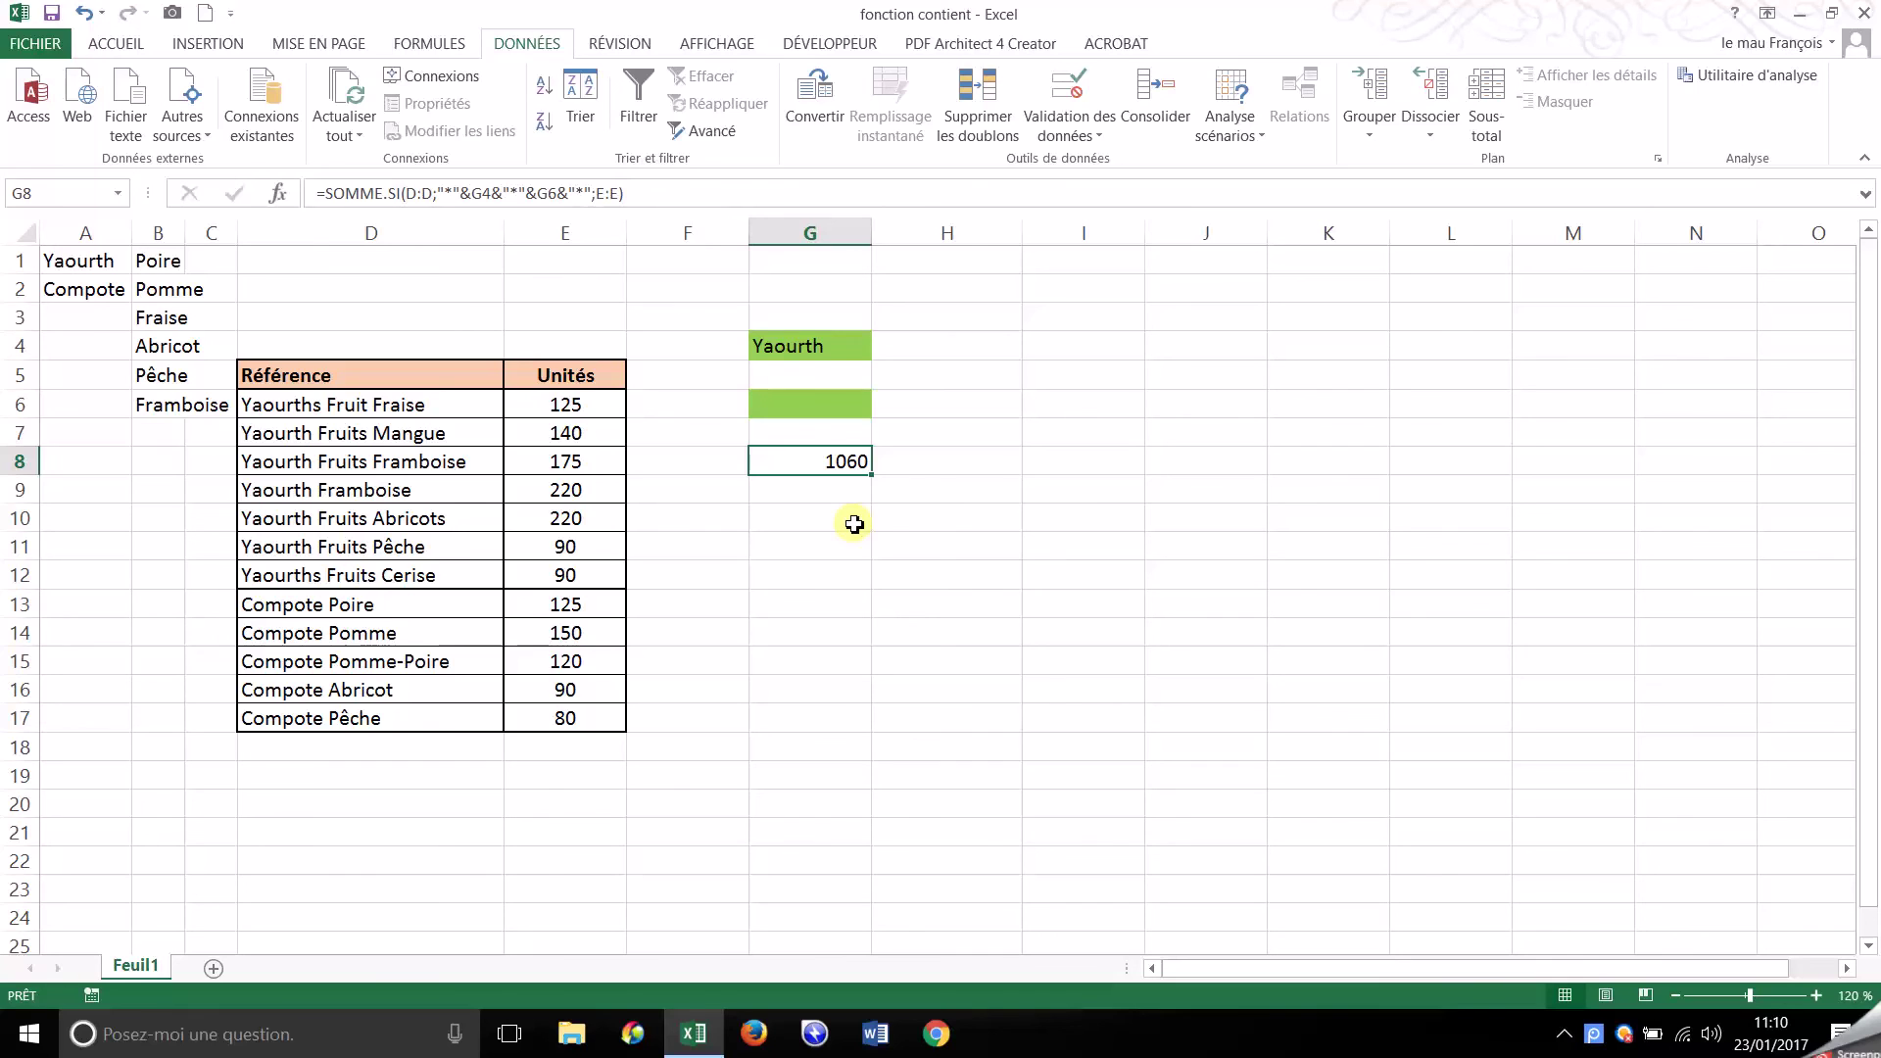
Test the total in G8 by setting G6 to "Pomme", "Abricot" and "Framboise" in turn
{"action": "left_click", "coordinate": [861, 404]}
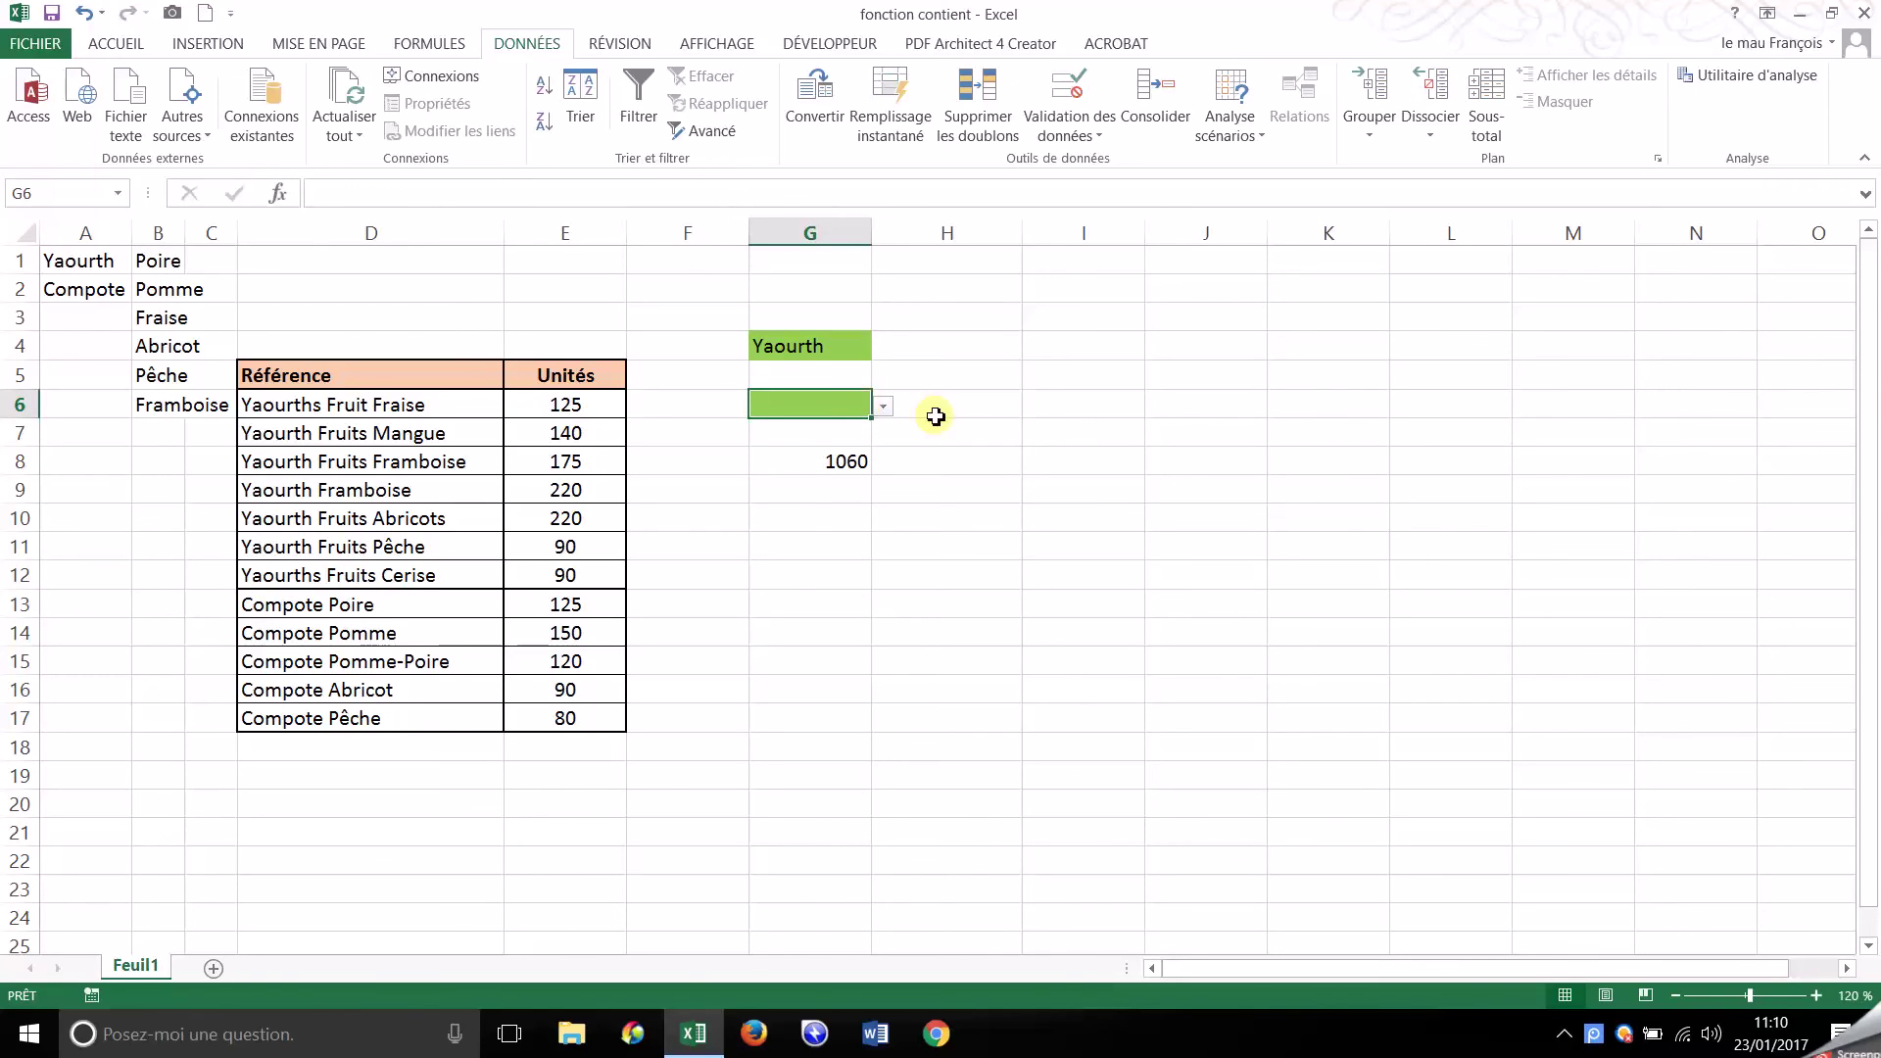
{"action": "left_click", "coordinate": [882, 405]}
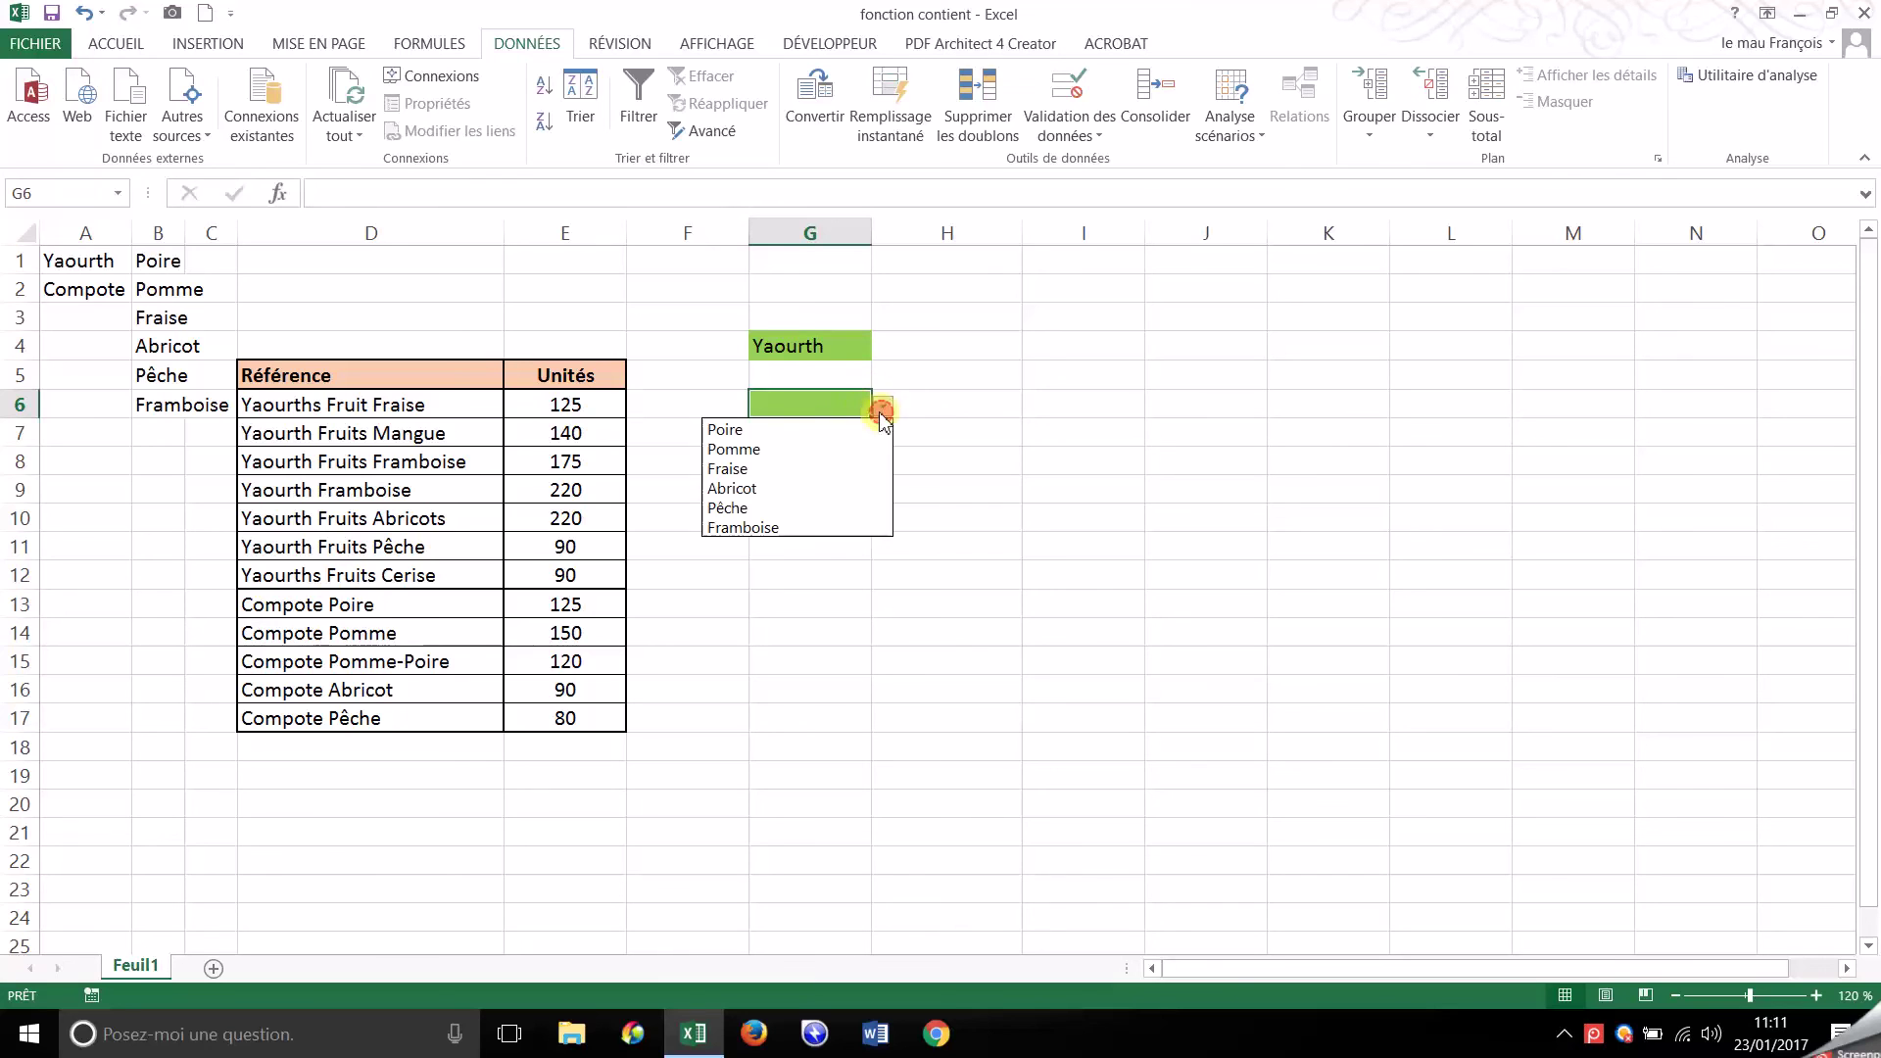
{"action": "left_click", "coordinate": [799, 451]}
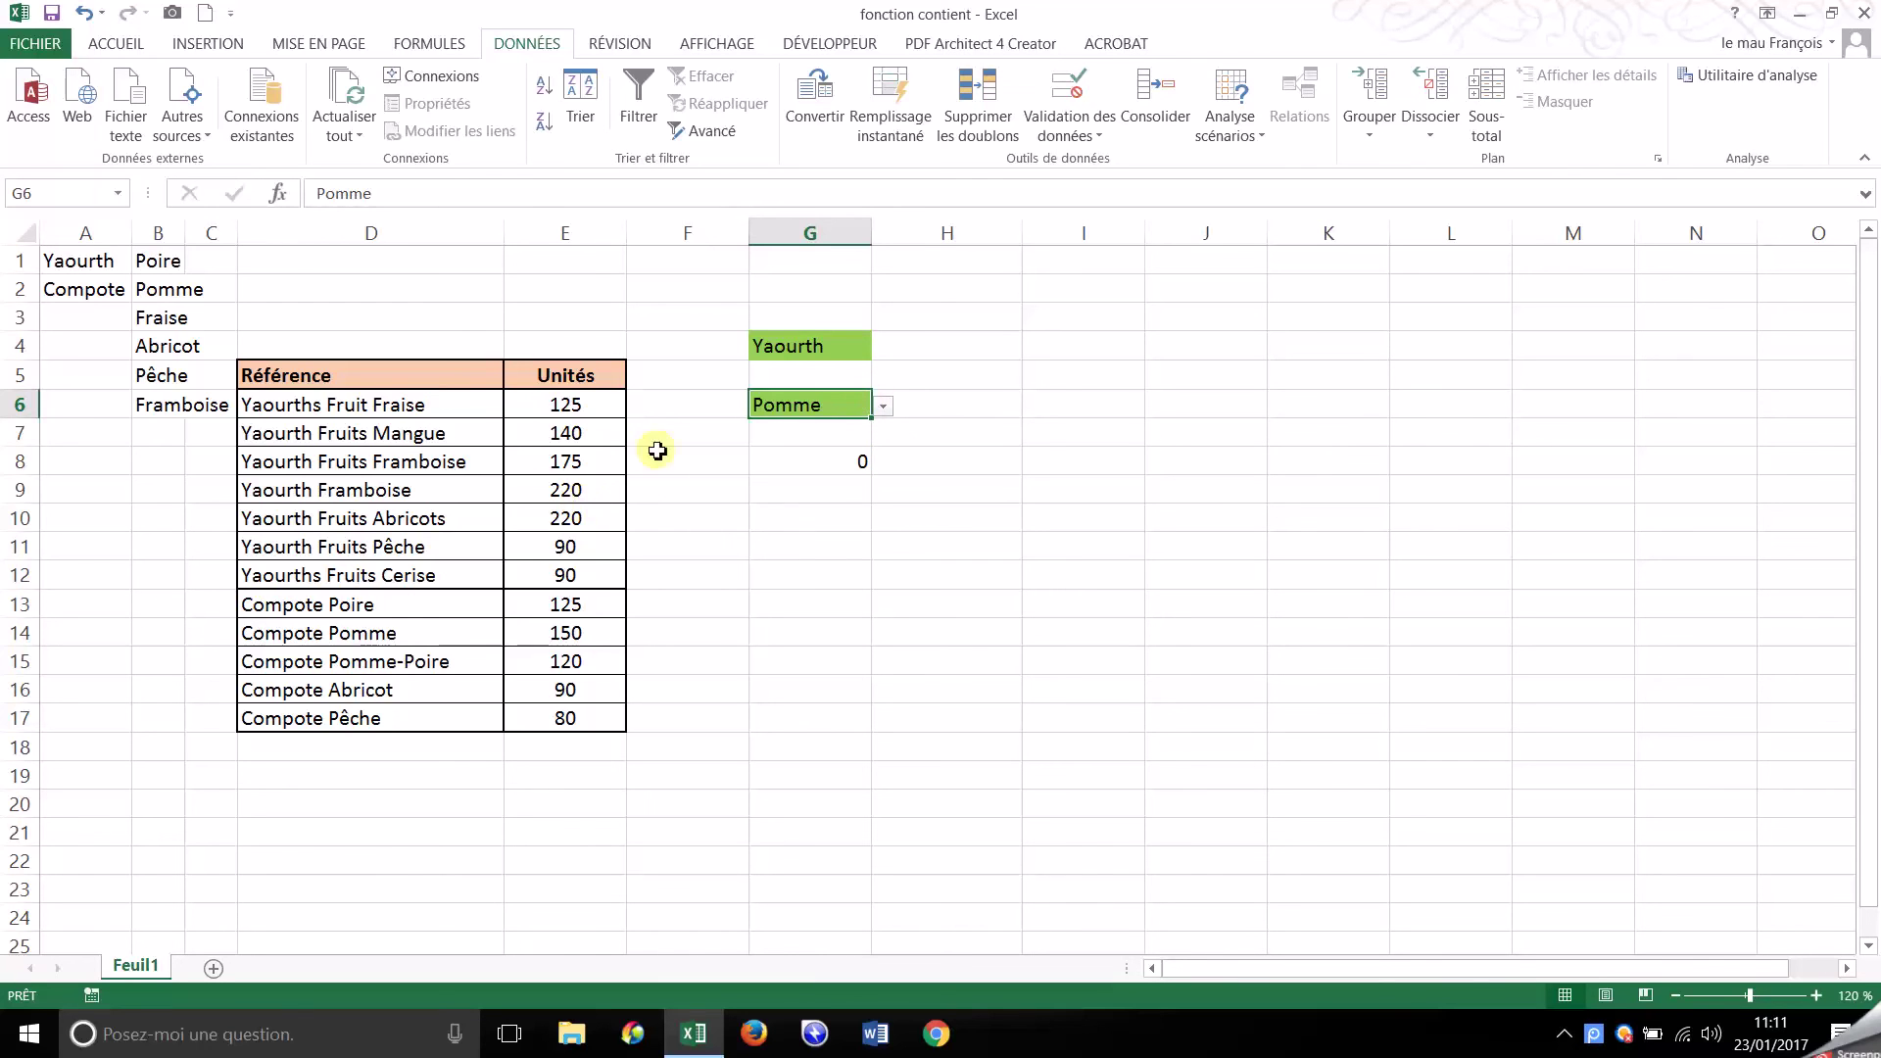
{"action": "left_click", "coordinate": [883, 406]}
{"action": "left_click", "coordinate": [774, 488]}
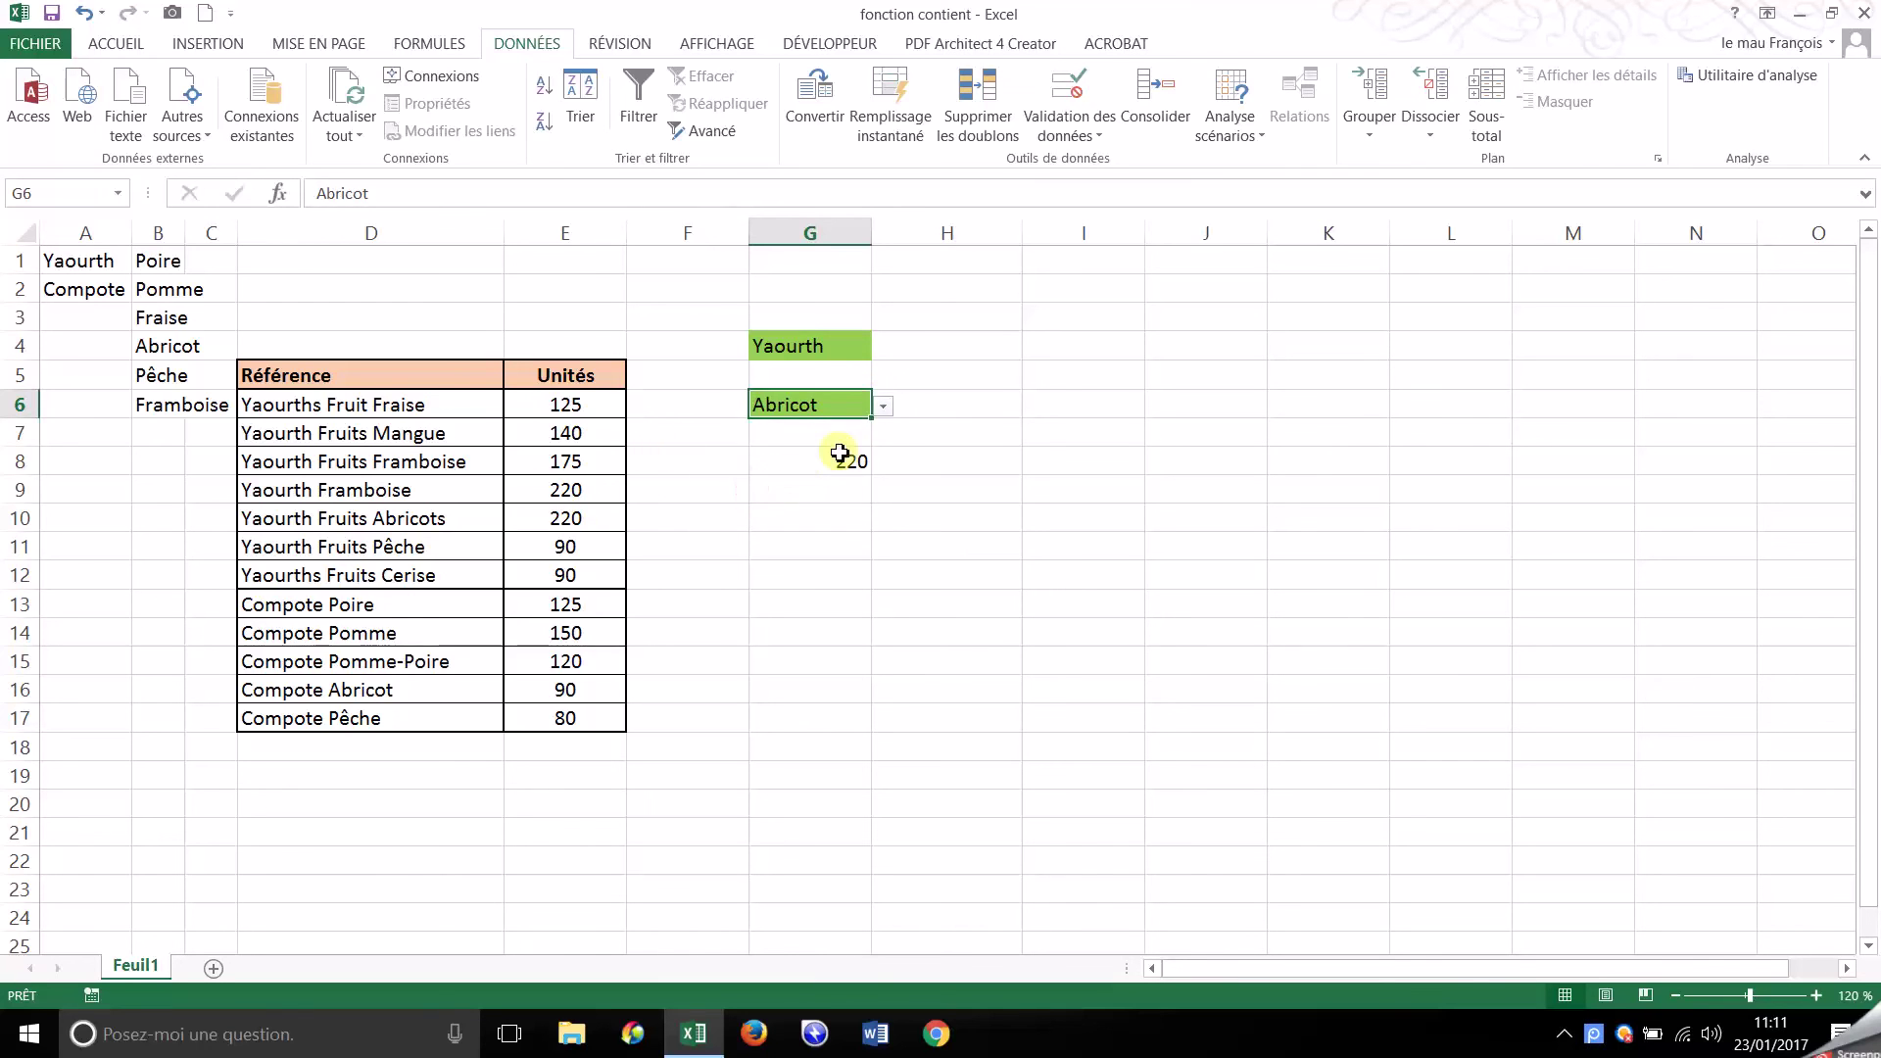
{"action": "left_click", "coordinate": [884, 405]}
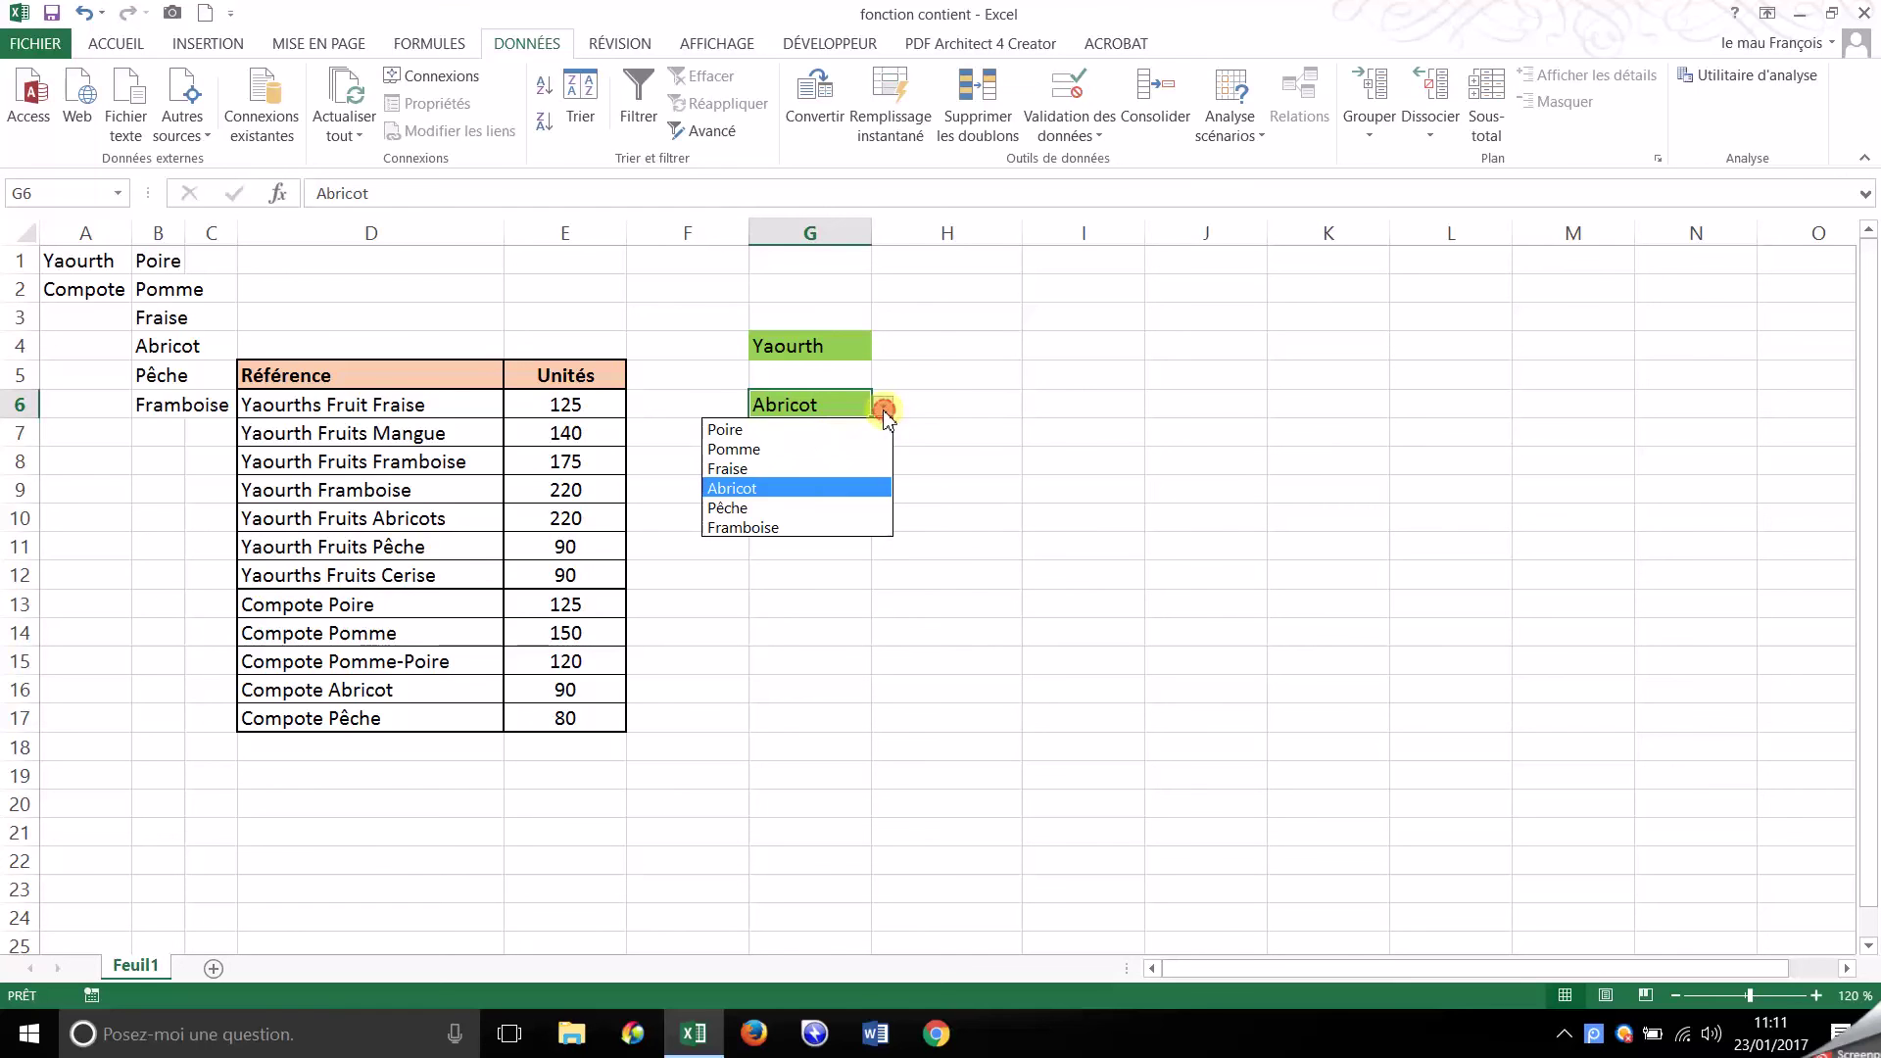
{"action": "left_click", "coordinate": [755, 528]}
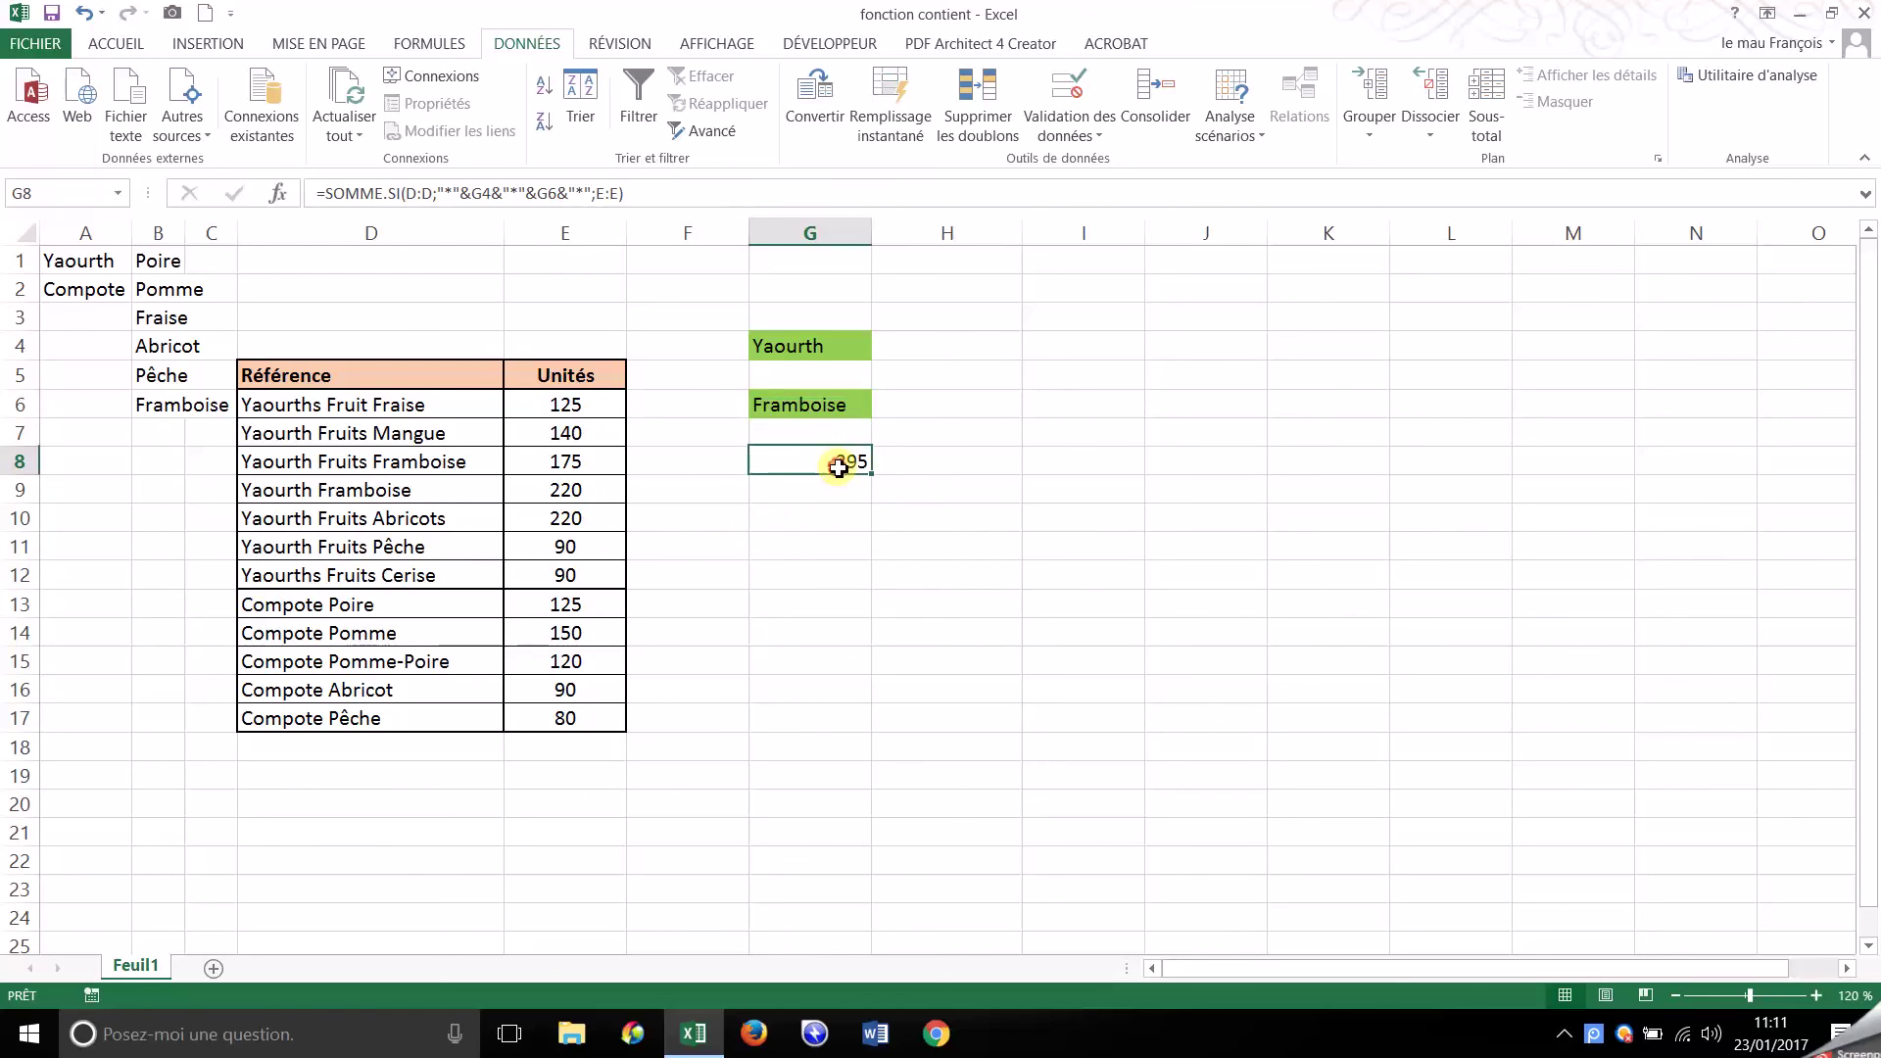
Set G4 to the blank list entry and choose "Pomme" in G6
{"action": "left_click", "coordinate": [844, 359]}
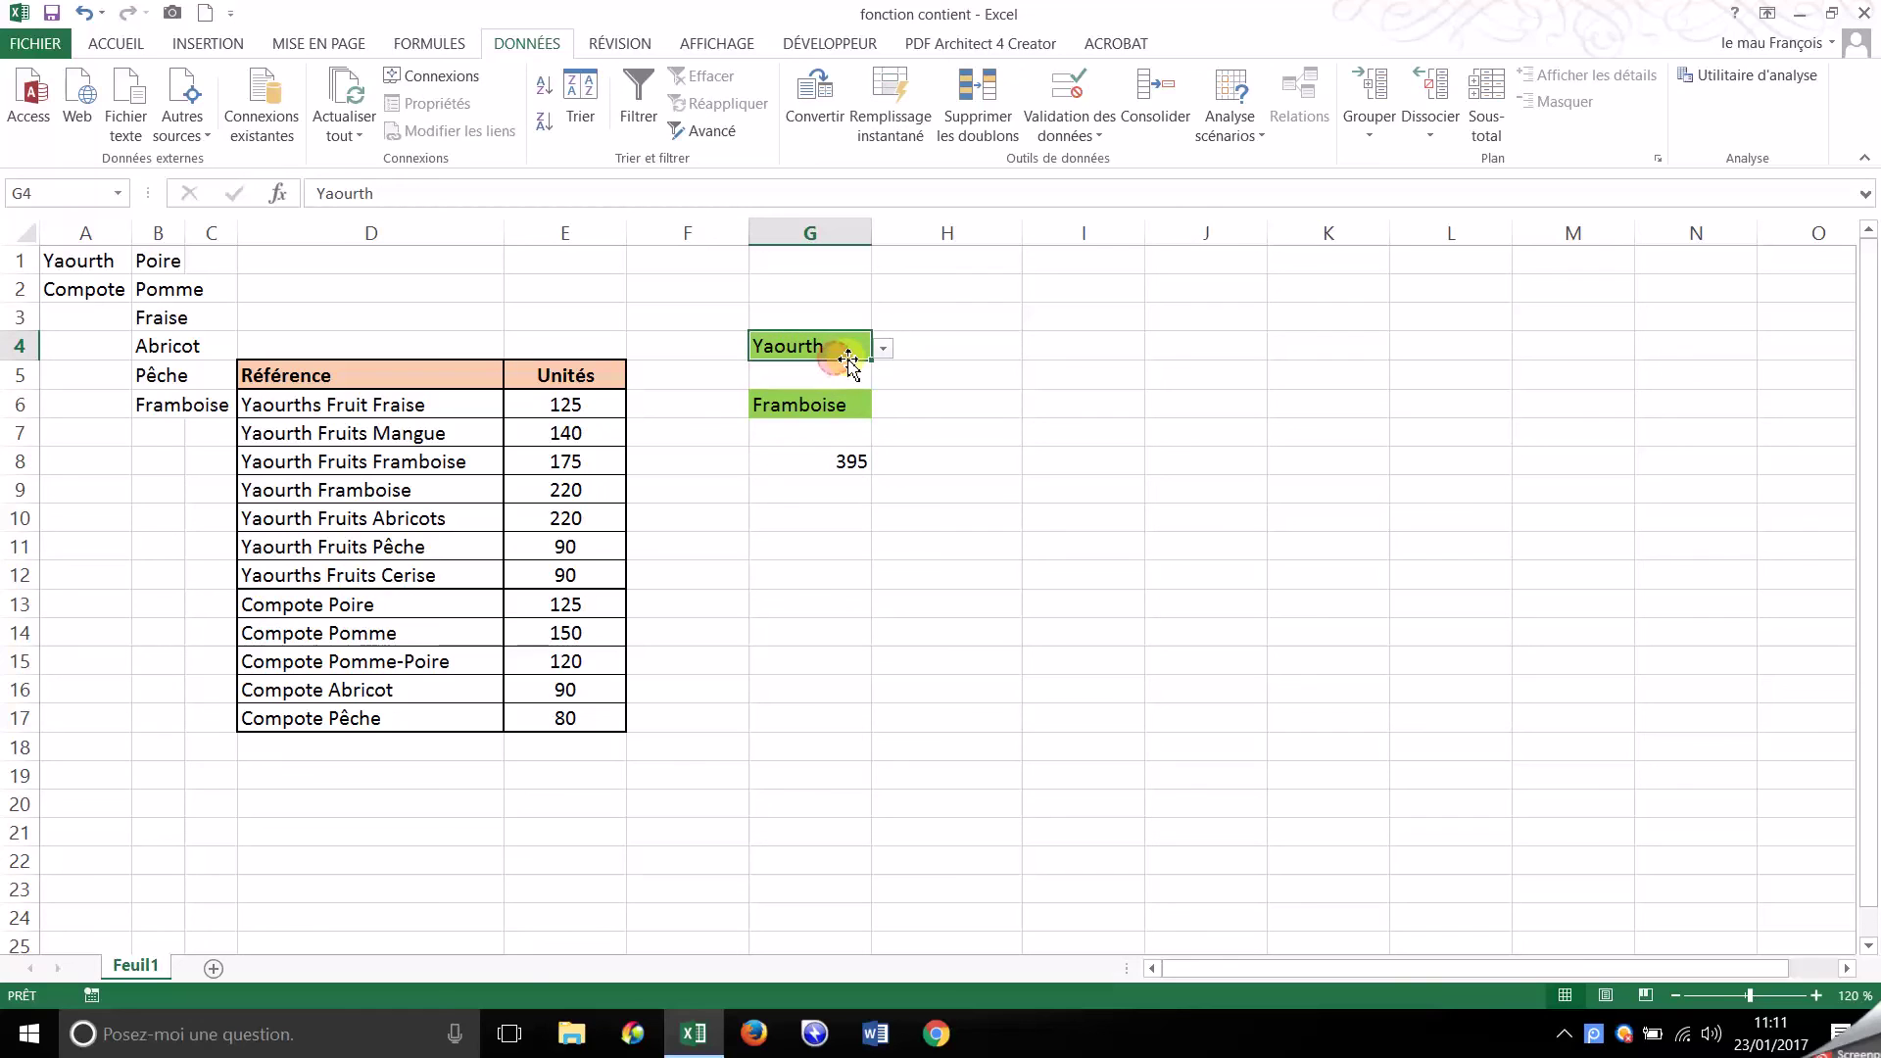
{"action": "left_click", "coordinate": [883, 348]}
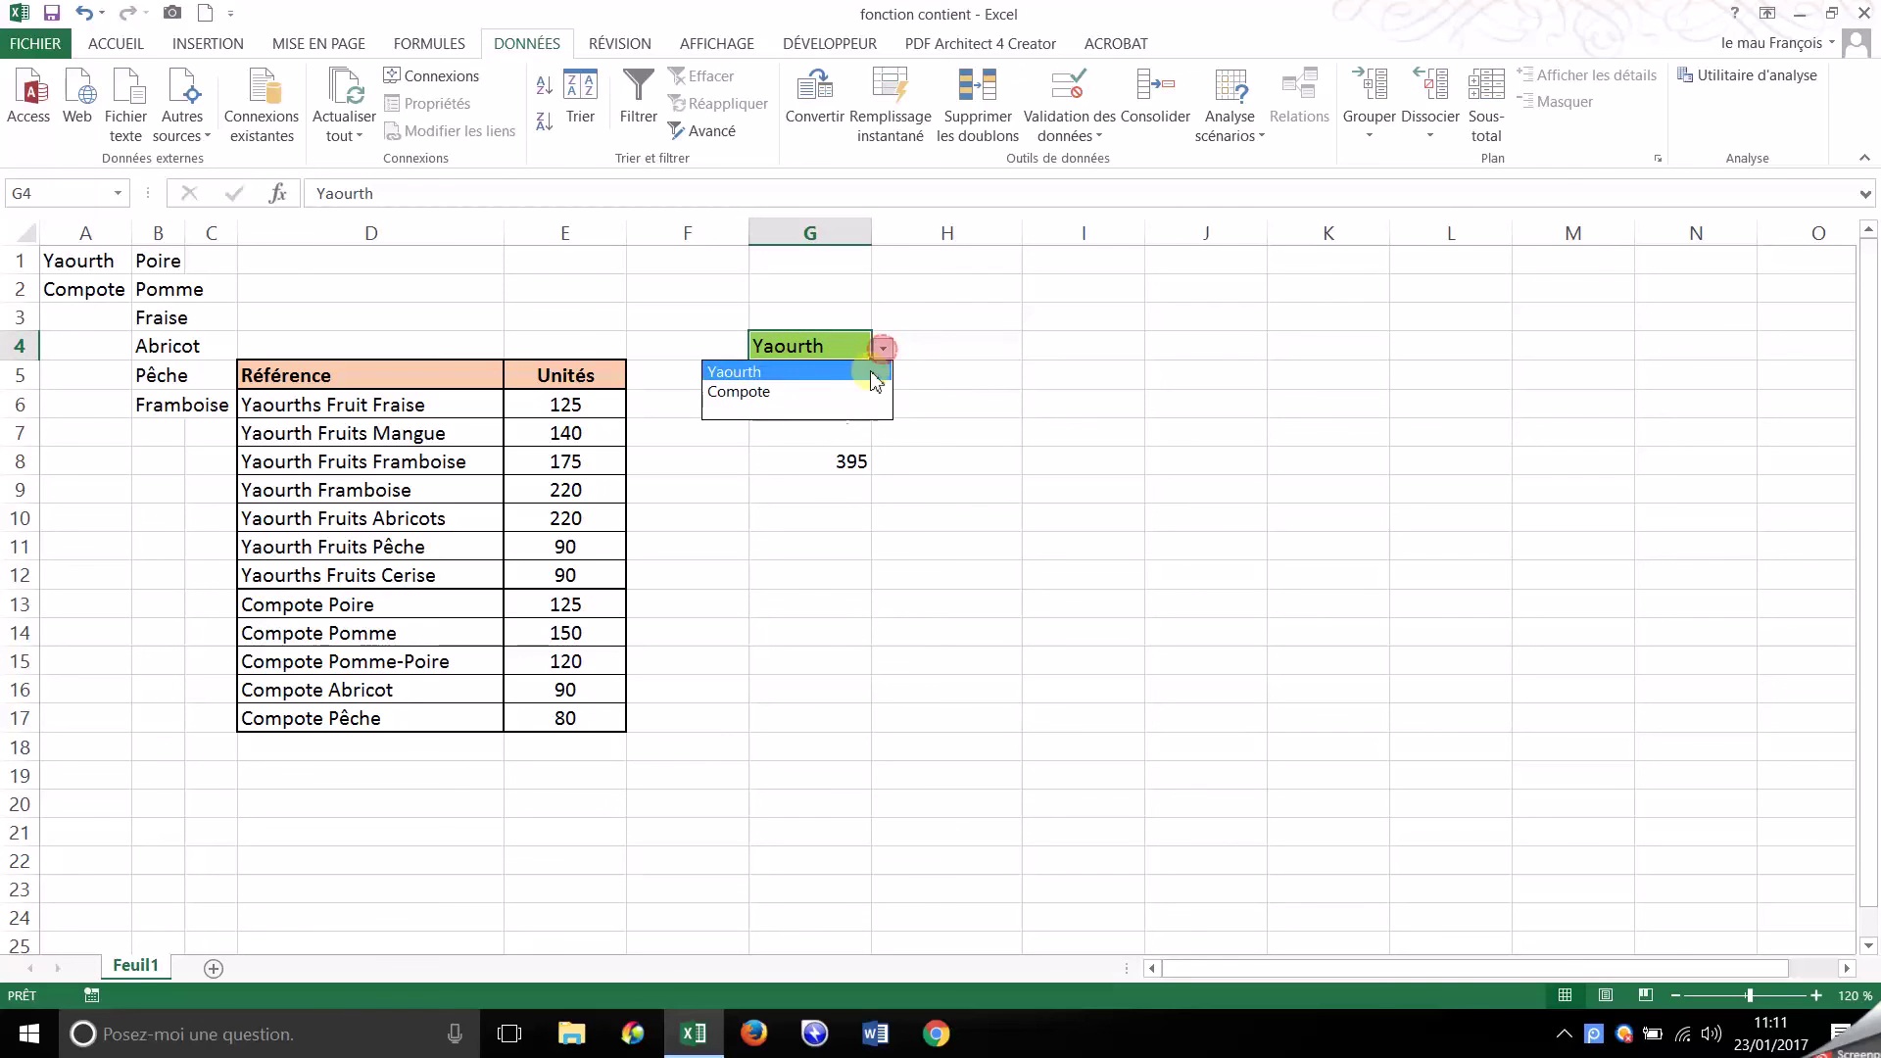
{"action": "left_click", "coordinate": [825, 412]}
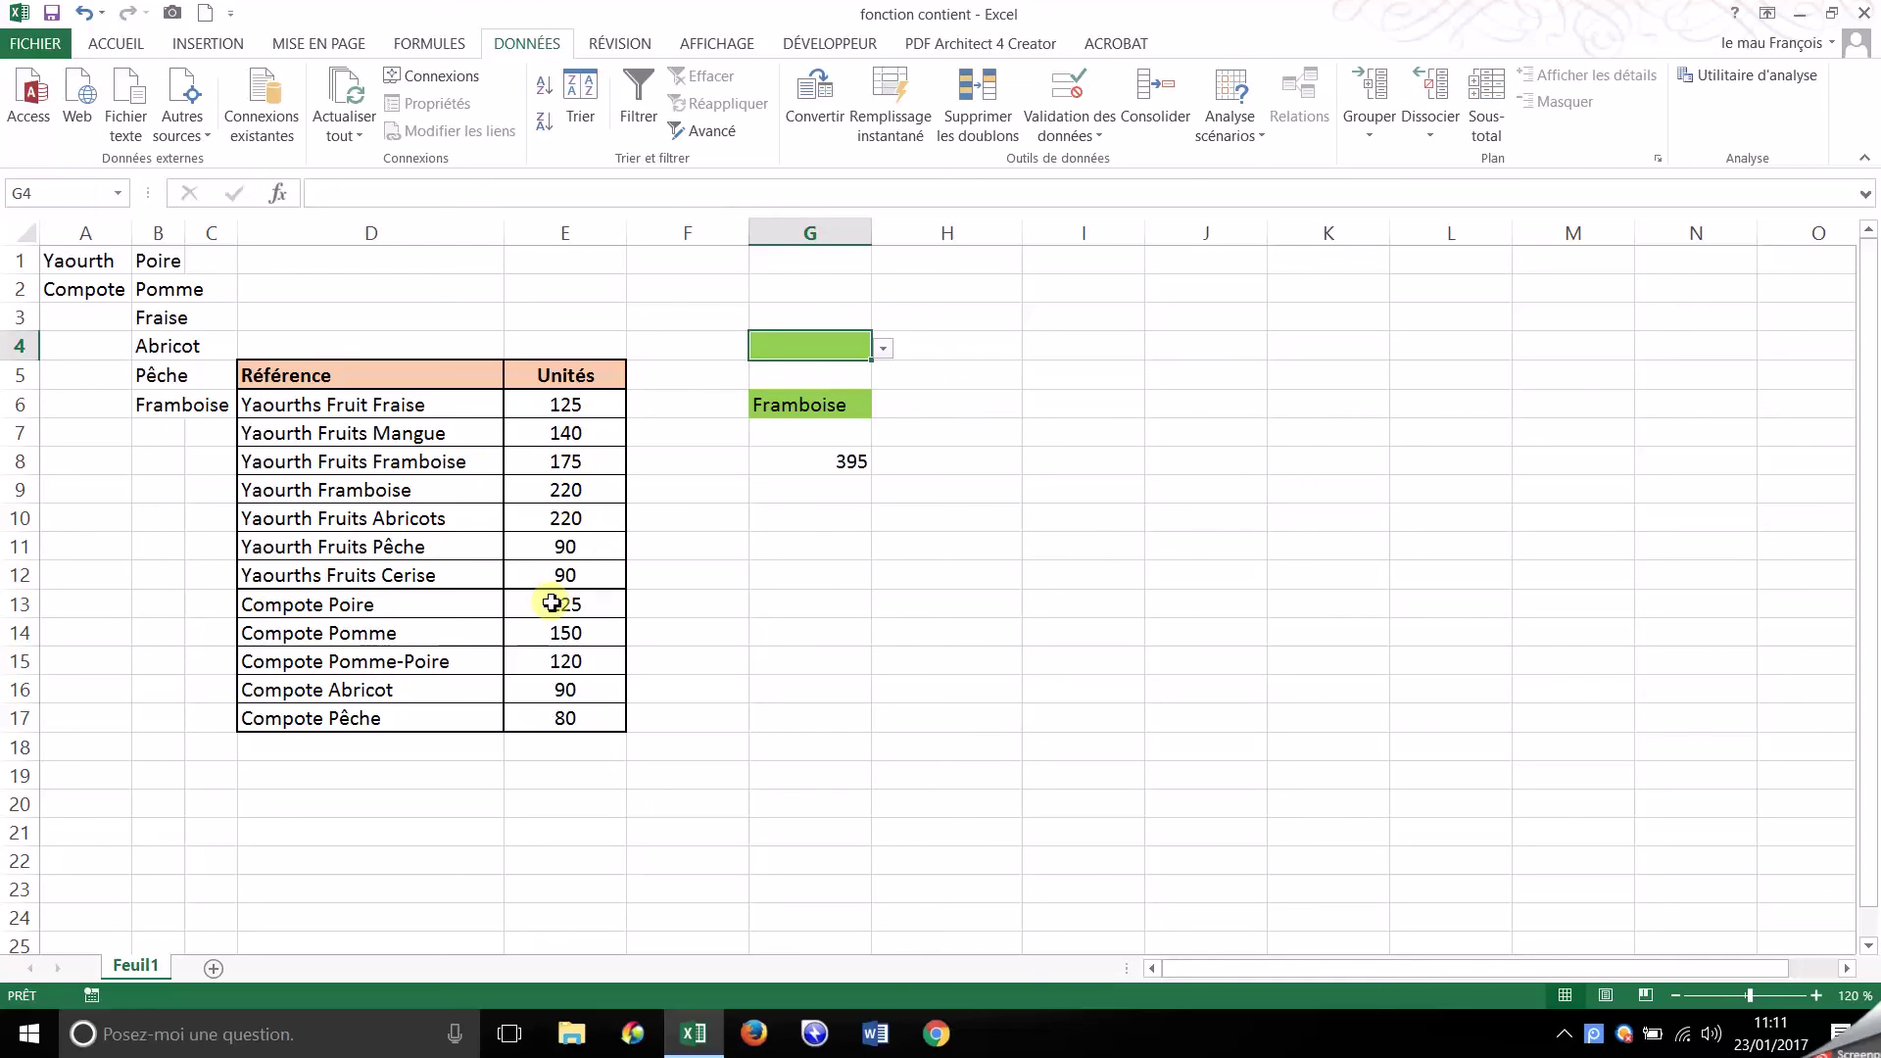
{"action": "left_click", "coordinate": [867, 405]}
{"action": "left_click", "coordinate": [882, 408]}
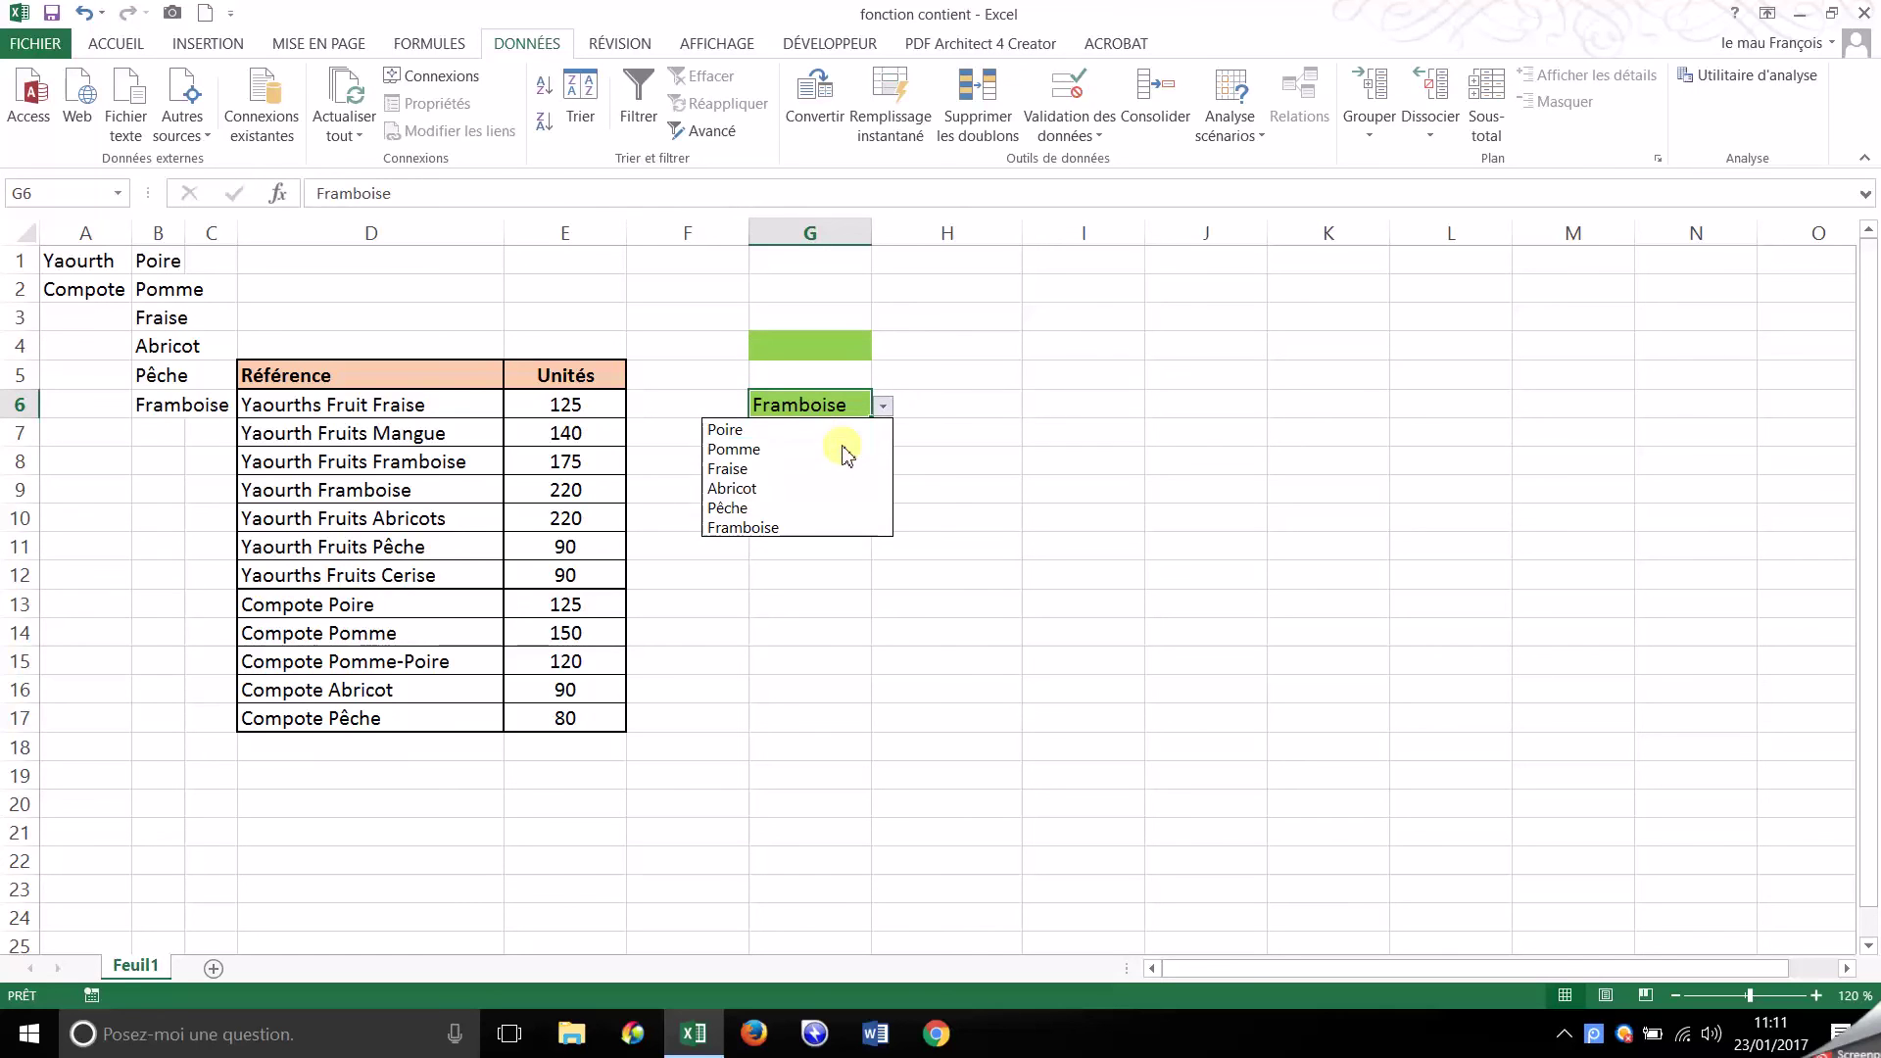
{"action": "left_click", "coordinate": [844, 450]}
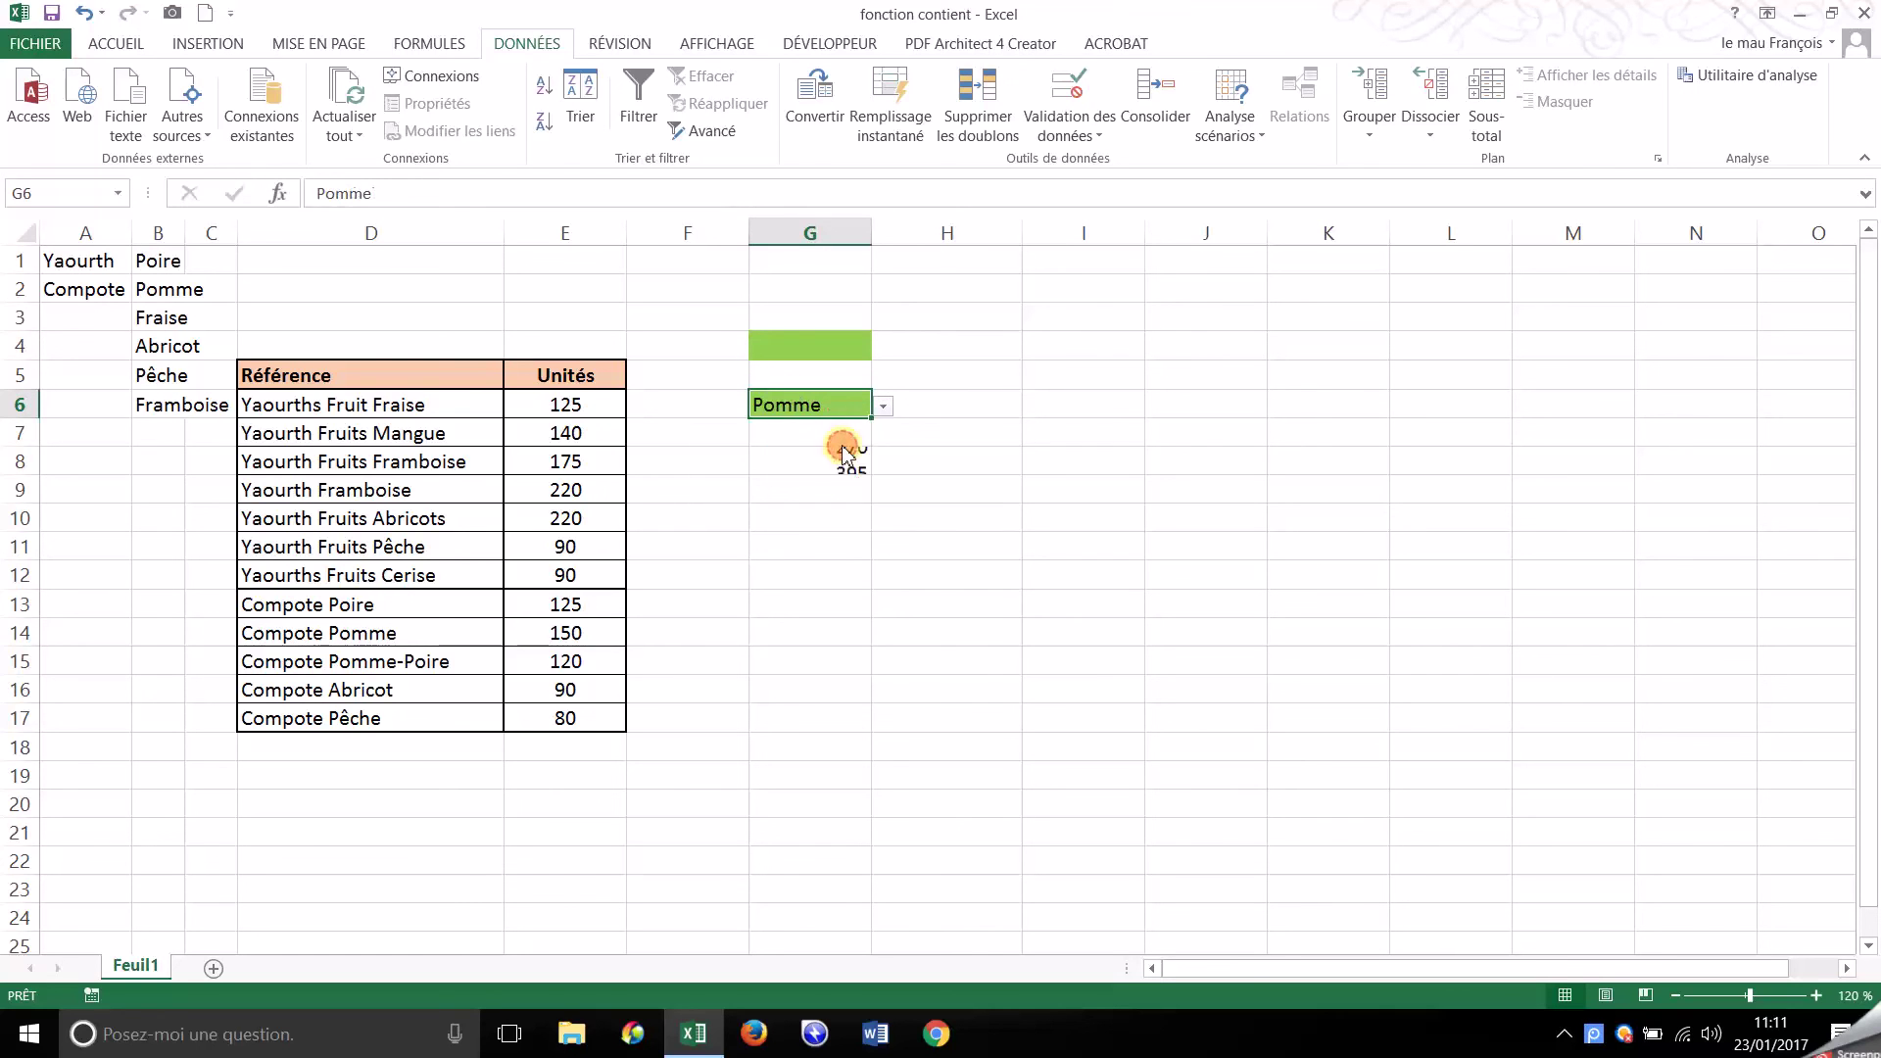
Check G8's result against the Pomme references in D14:D15 and the sum of their units in E14:E15
{"action": "left_click", "coordinate": [854, 468]}
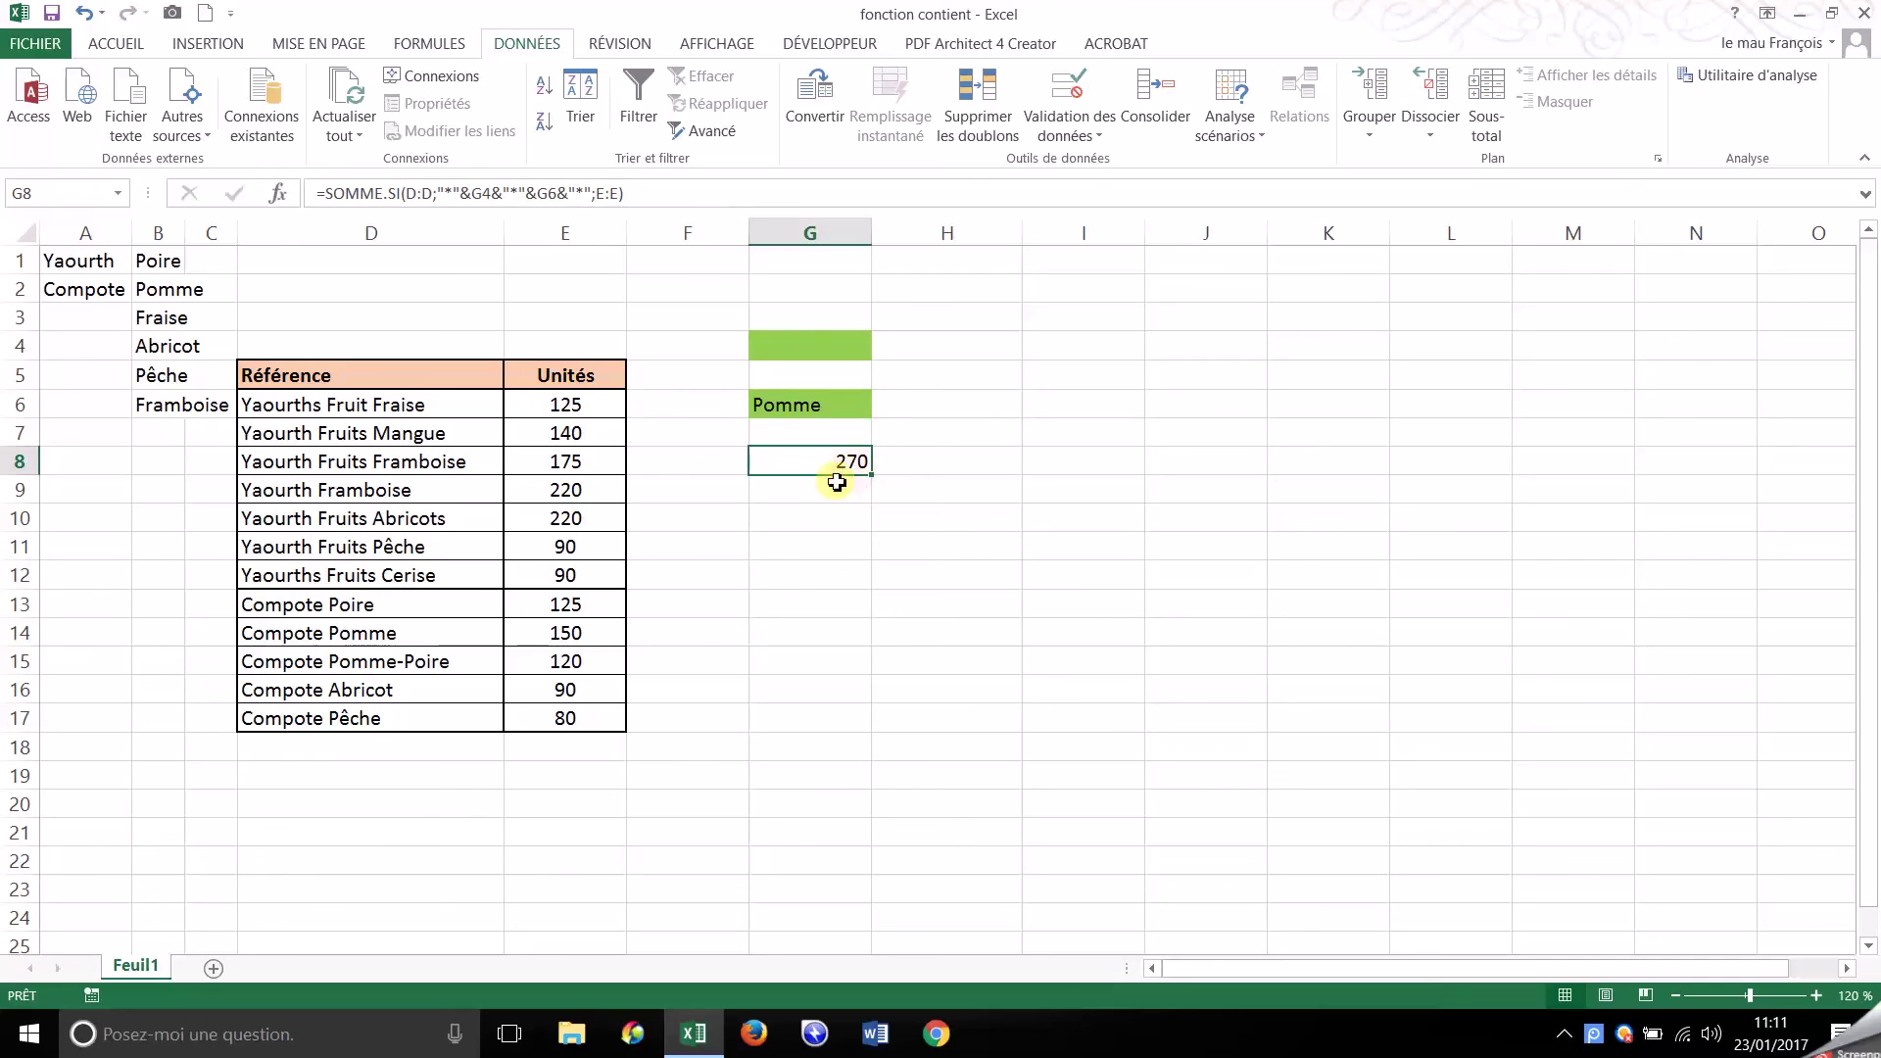
{"action": "left_click_drag", "start_coordinate": [382, 632], "coordinate": [387, 662]}
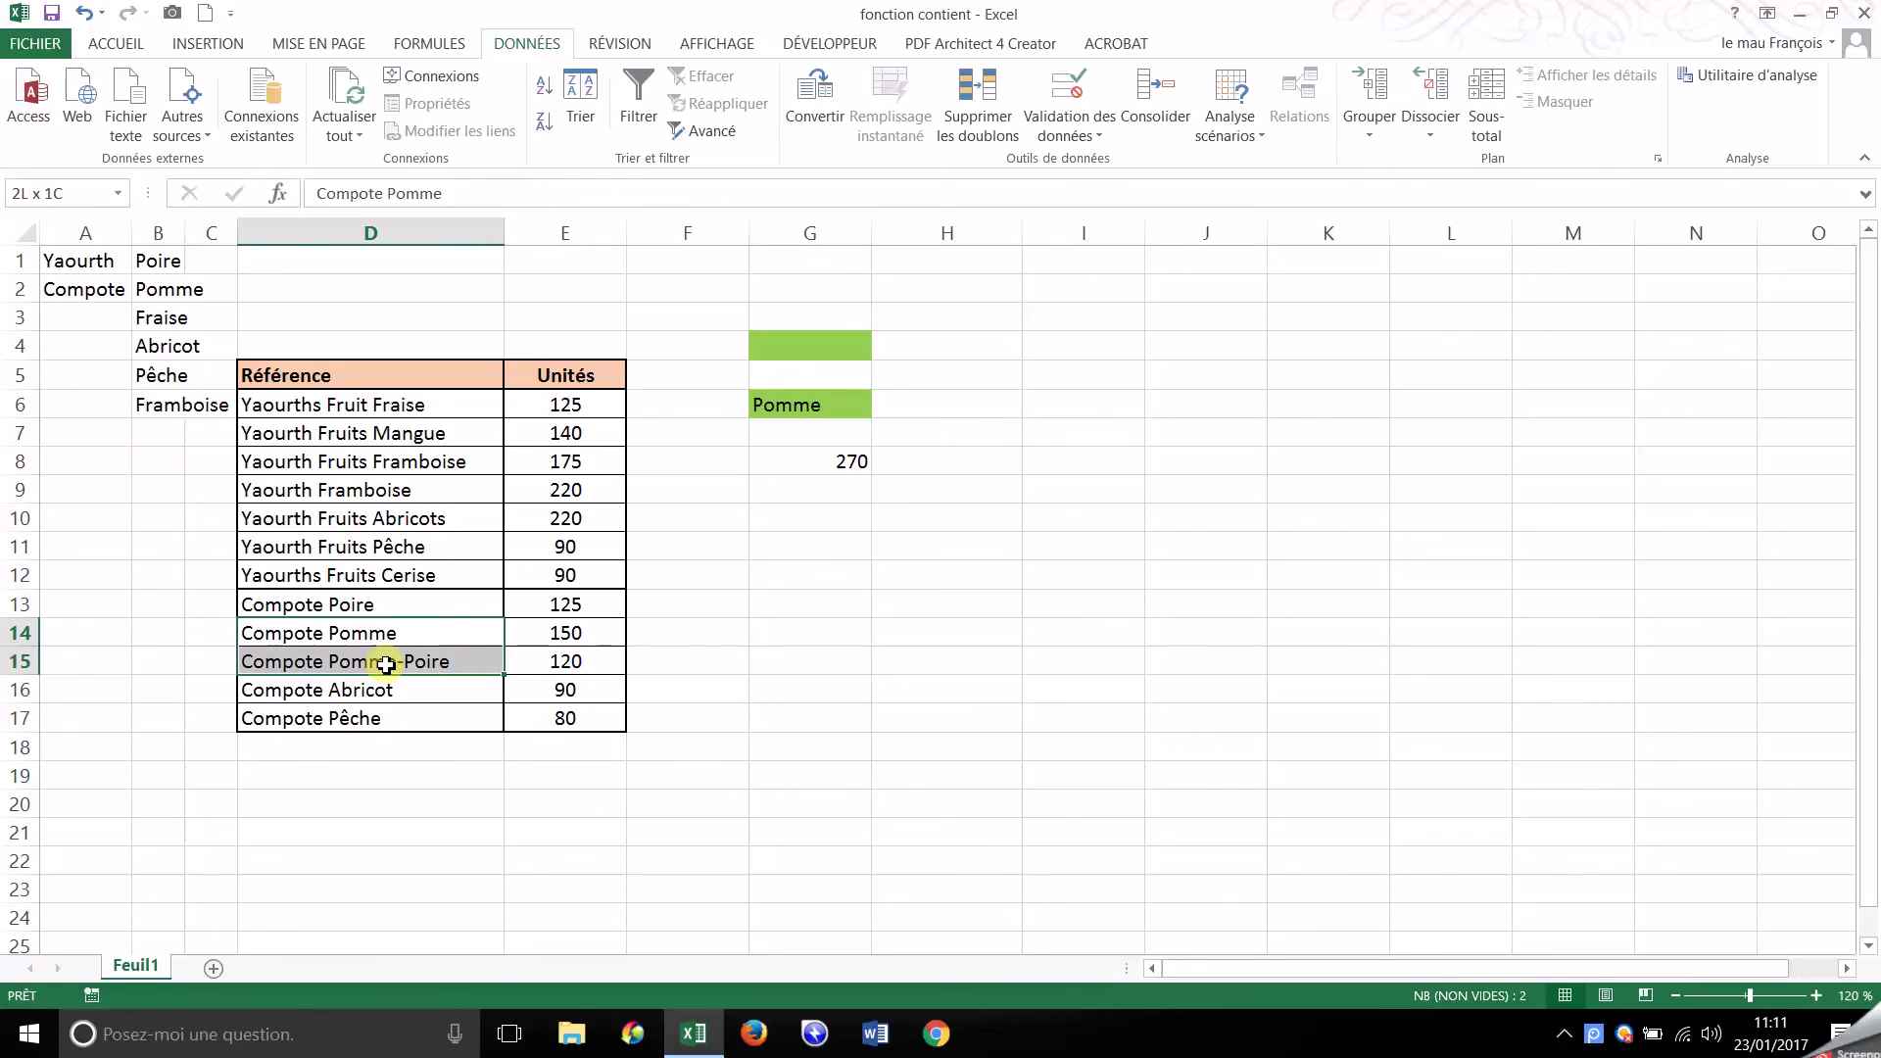
{"action": "left_click_drag", "start_coordinate": [566, 634], "coordinate": [566, 659]}
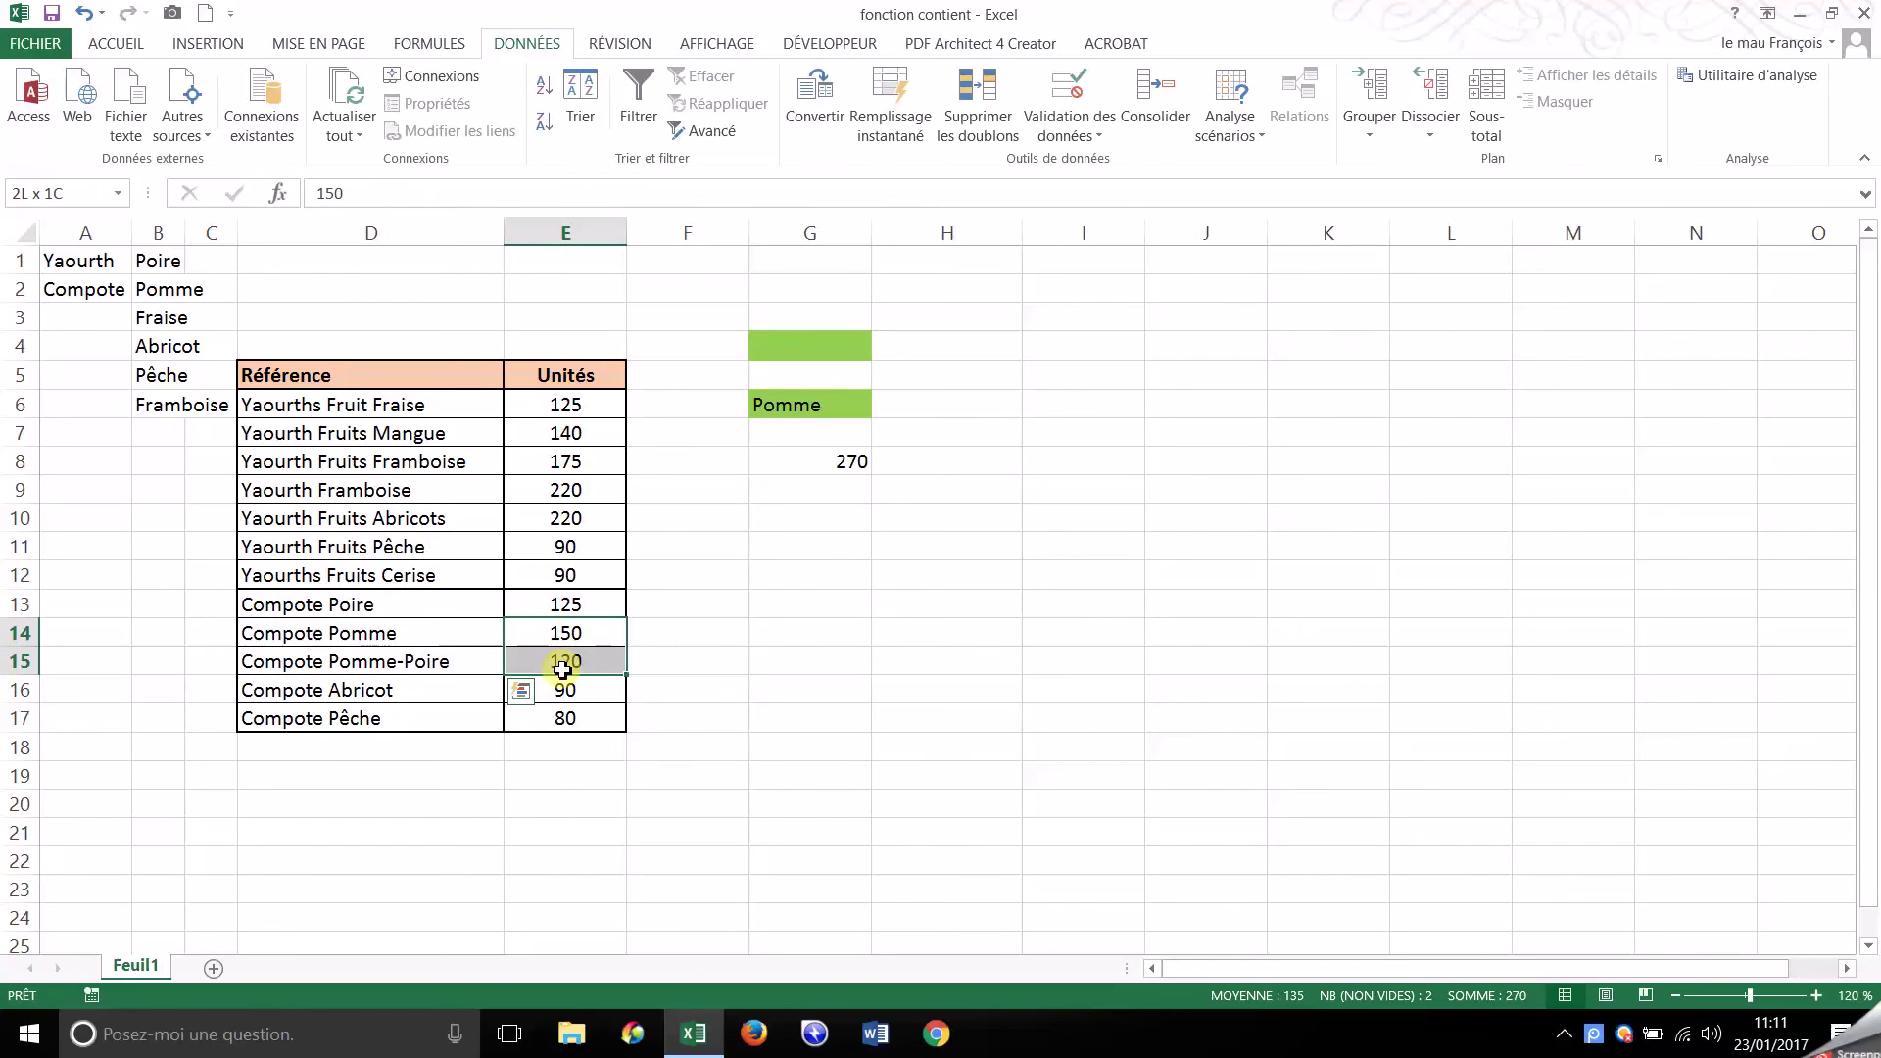
Change the search word in G6 to "Poire"
{"action": "left_click", "coordinate": [855, 405]}
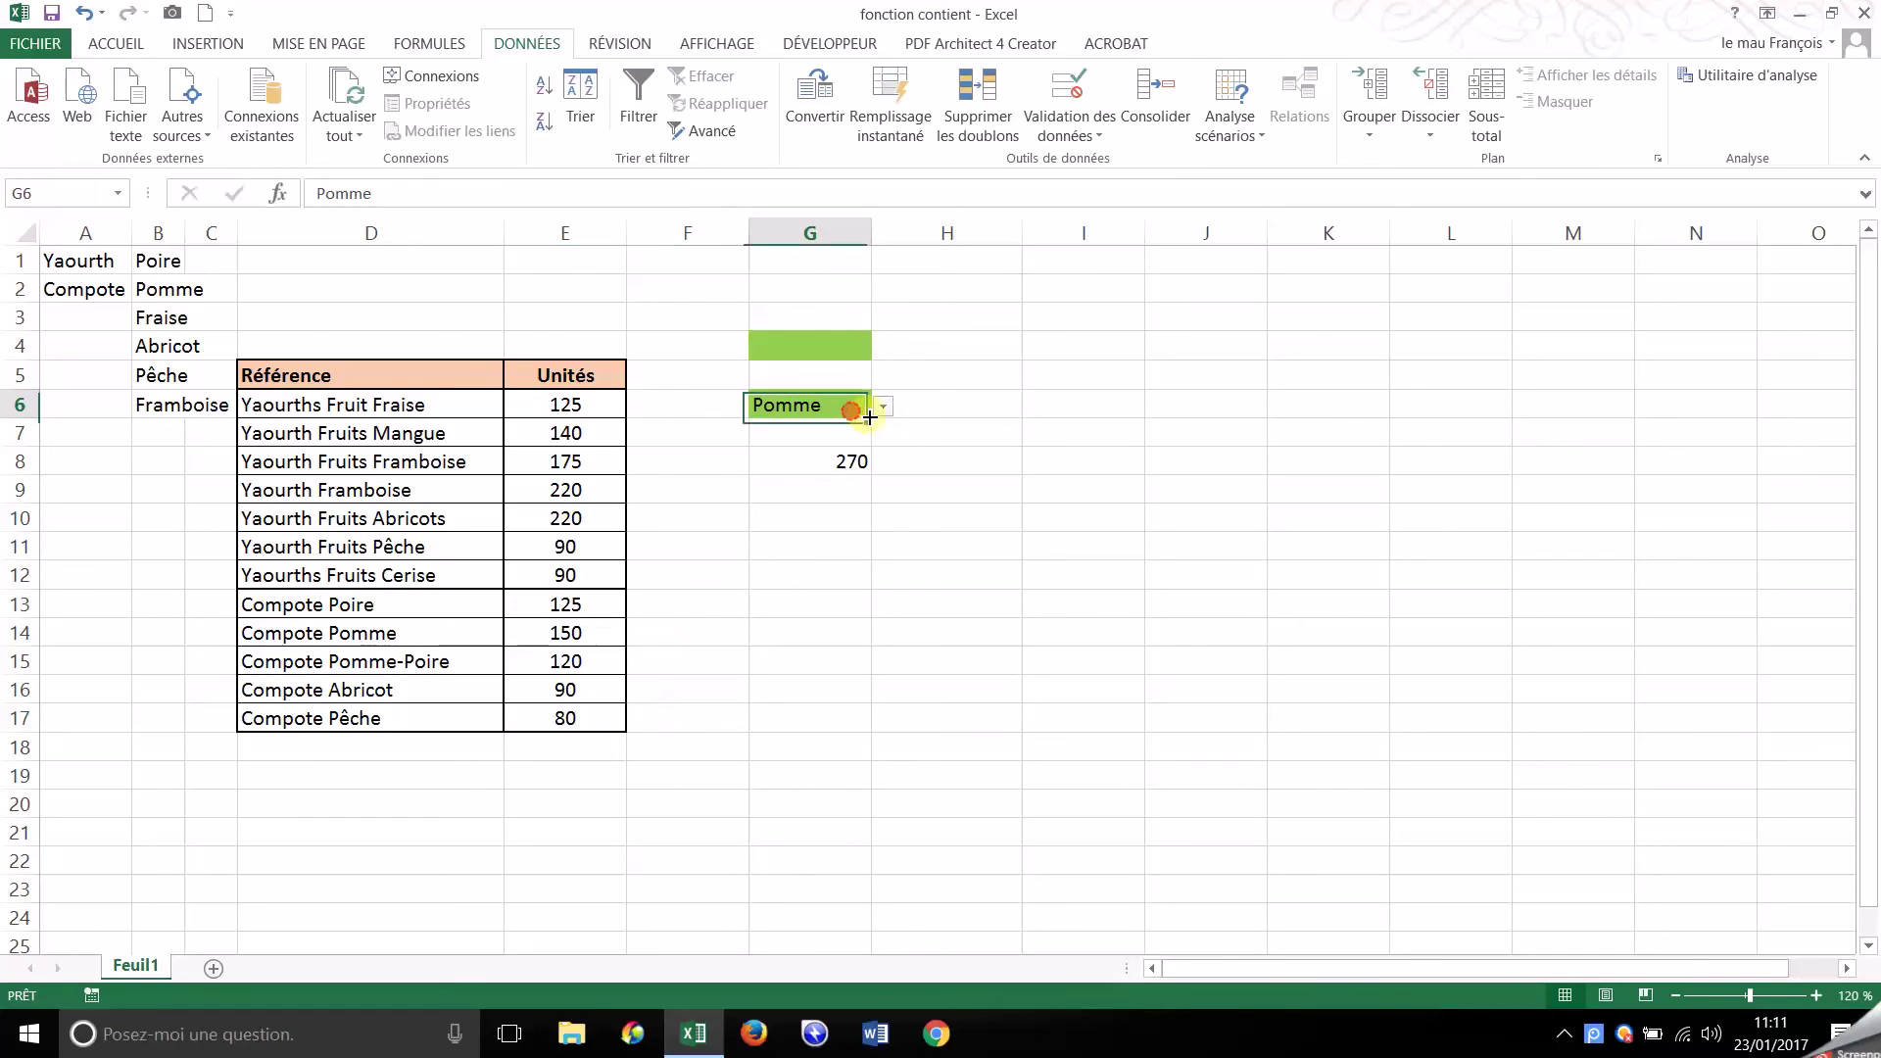
{"action": "left_click", "coordinate": [885, 406]}
{"action": "left_click", "coordinate": [819, 431]}
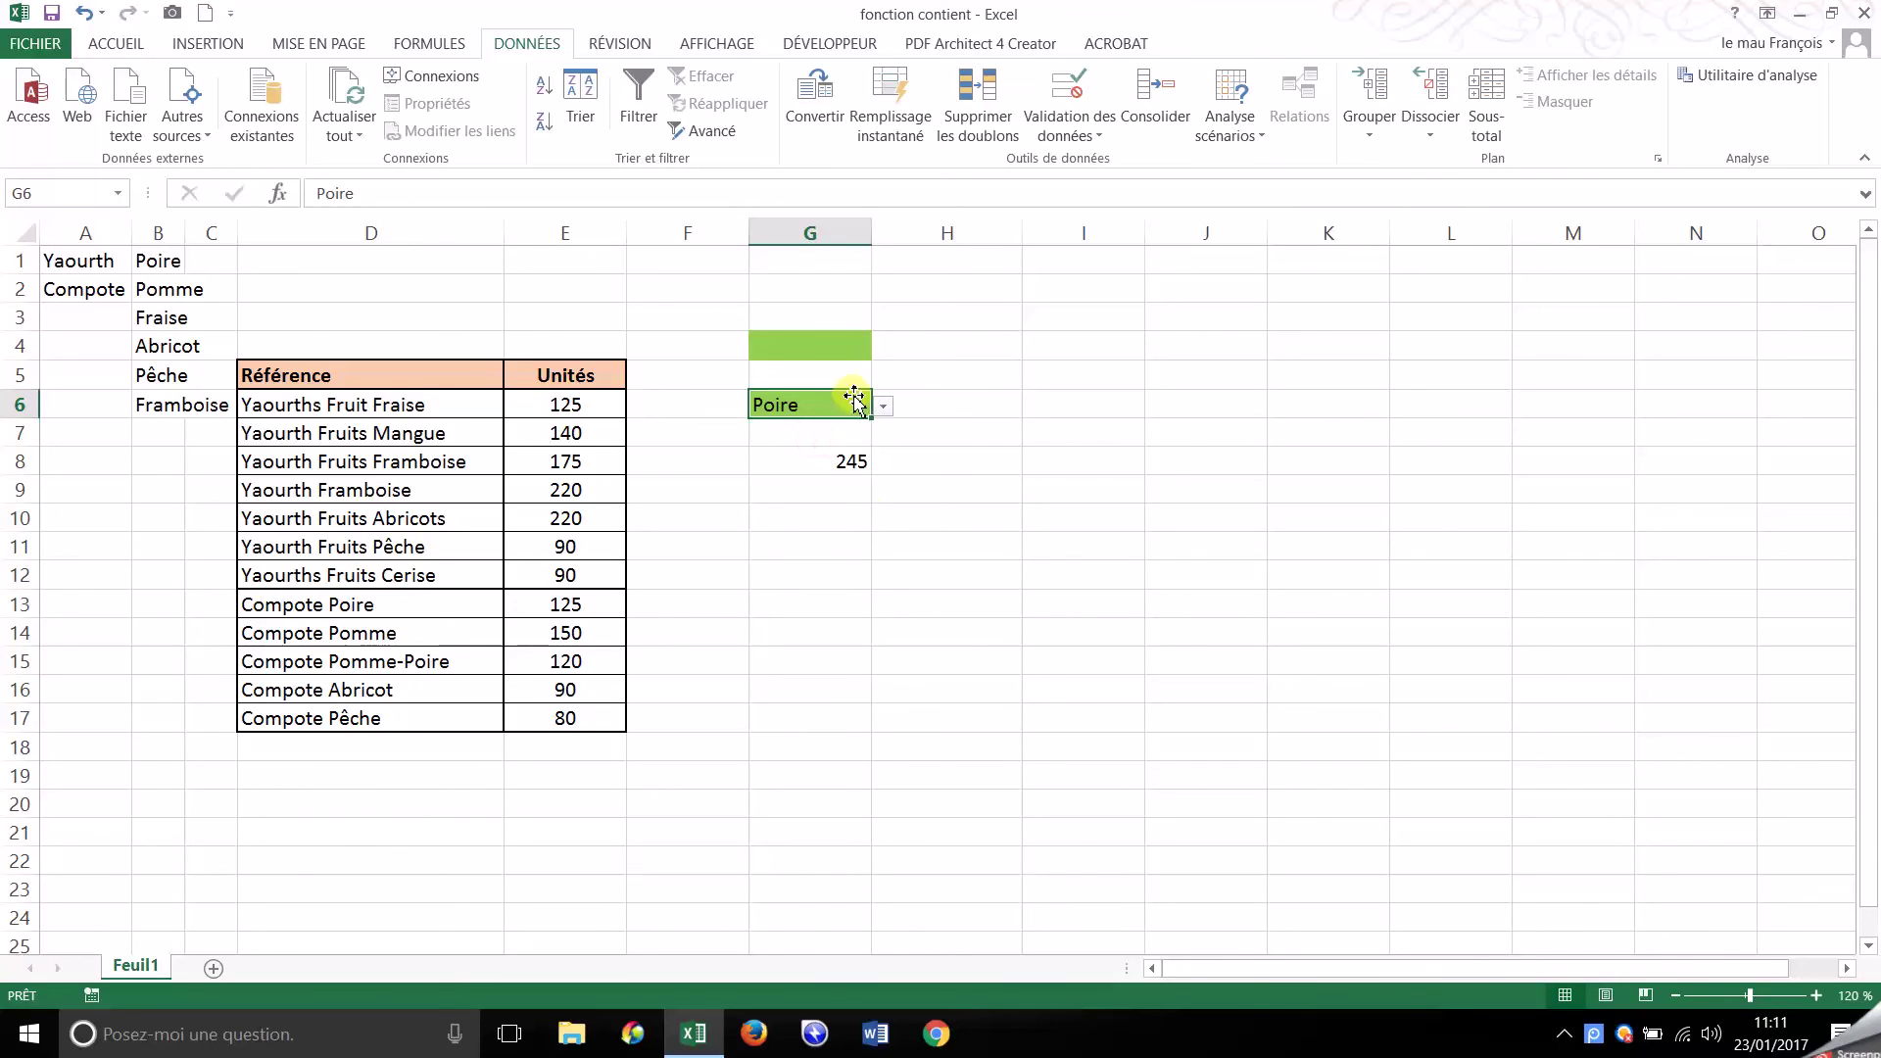
Check G8's result against the sum of the units for the Poire references in E13 and E15
{"action": "left_click", "coordinate": [579, 618]}
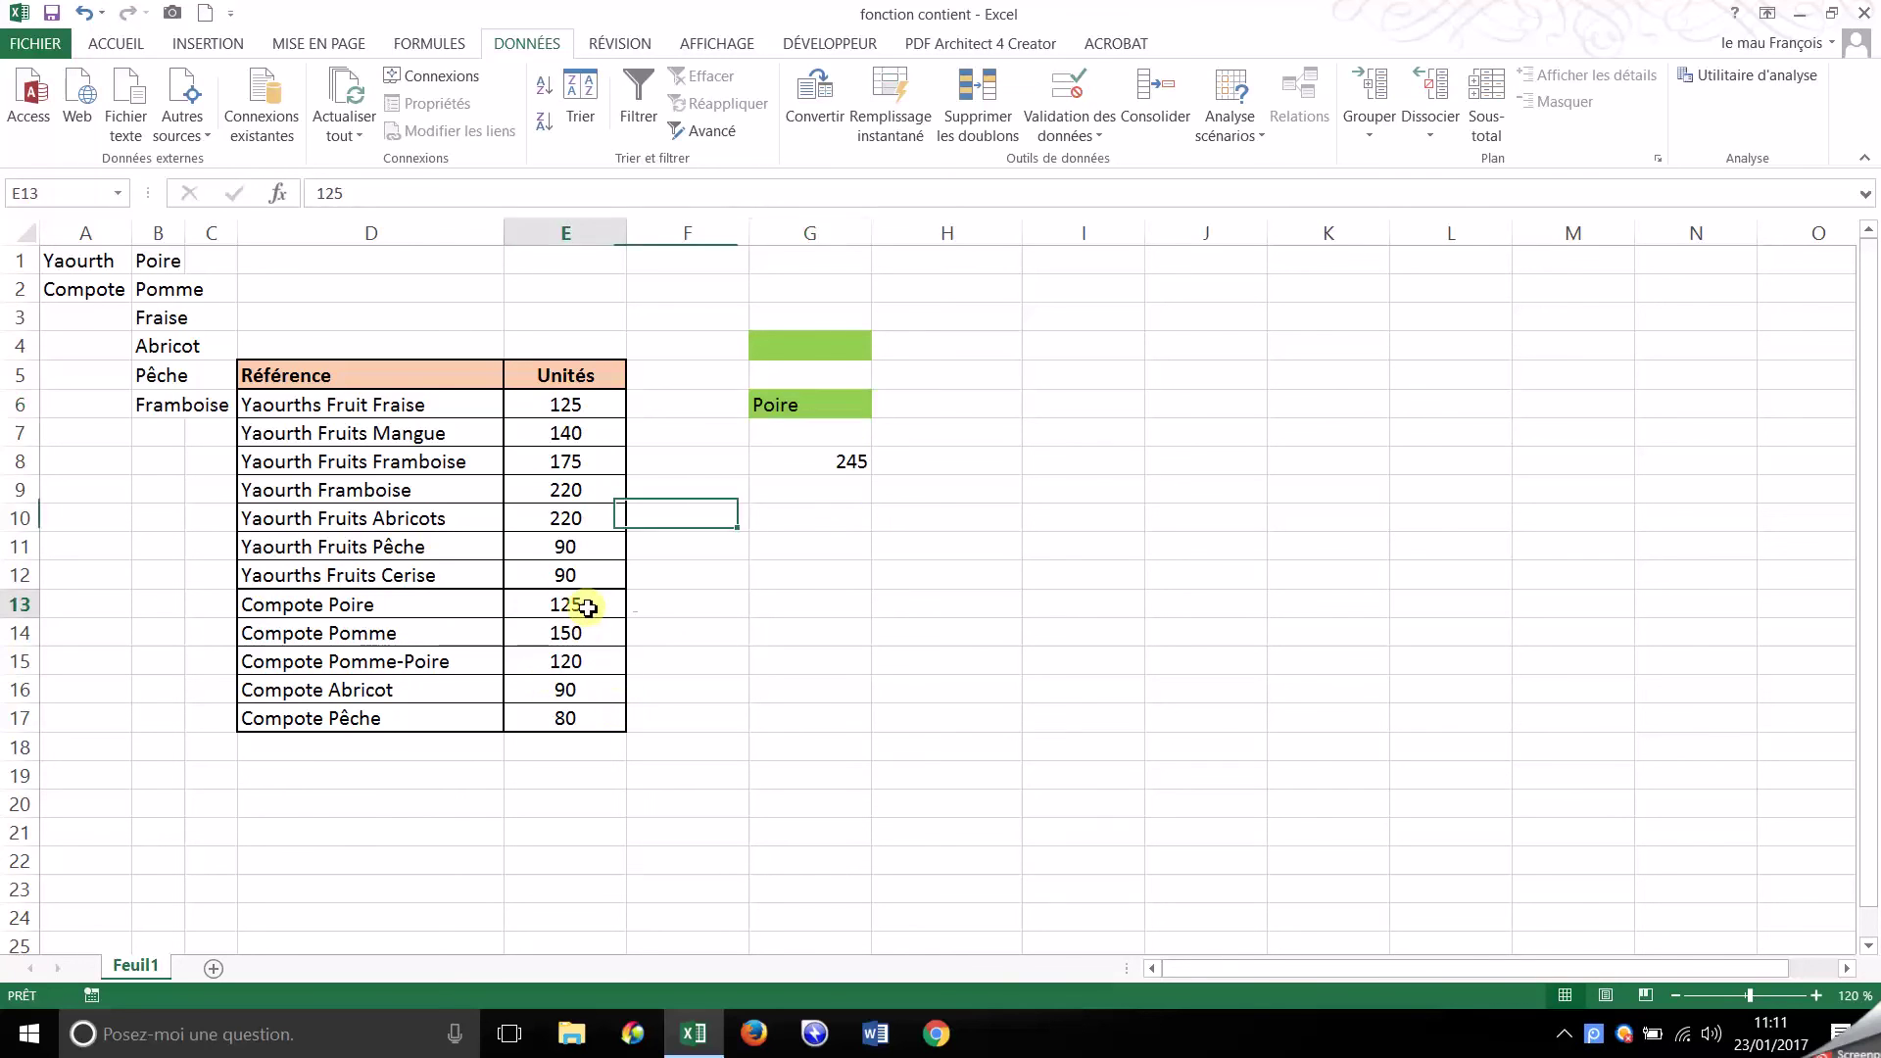
{"action": "left_click", "coordinate": [595, 665], "text": "ctrl"}
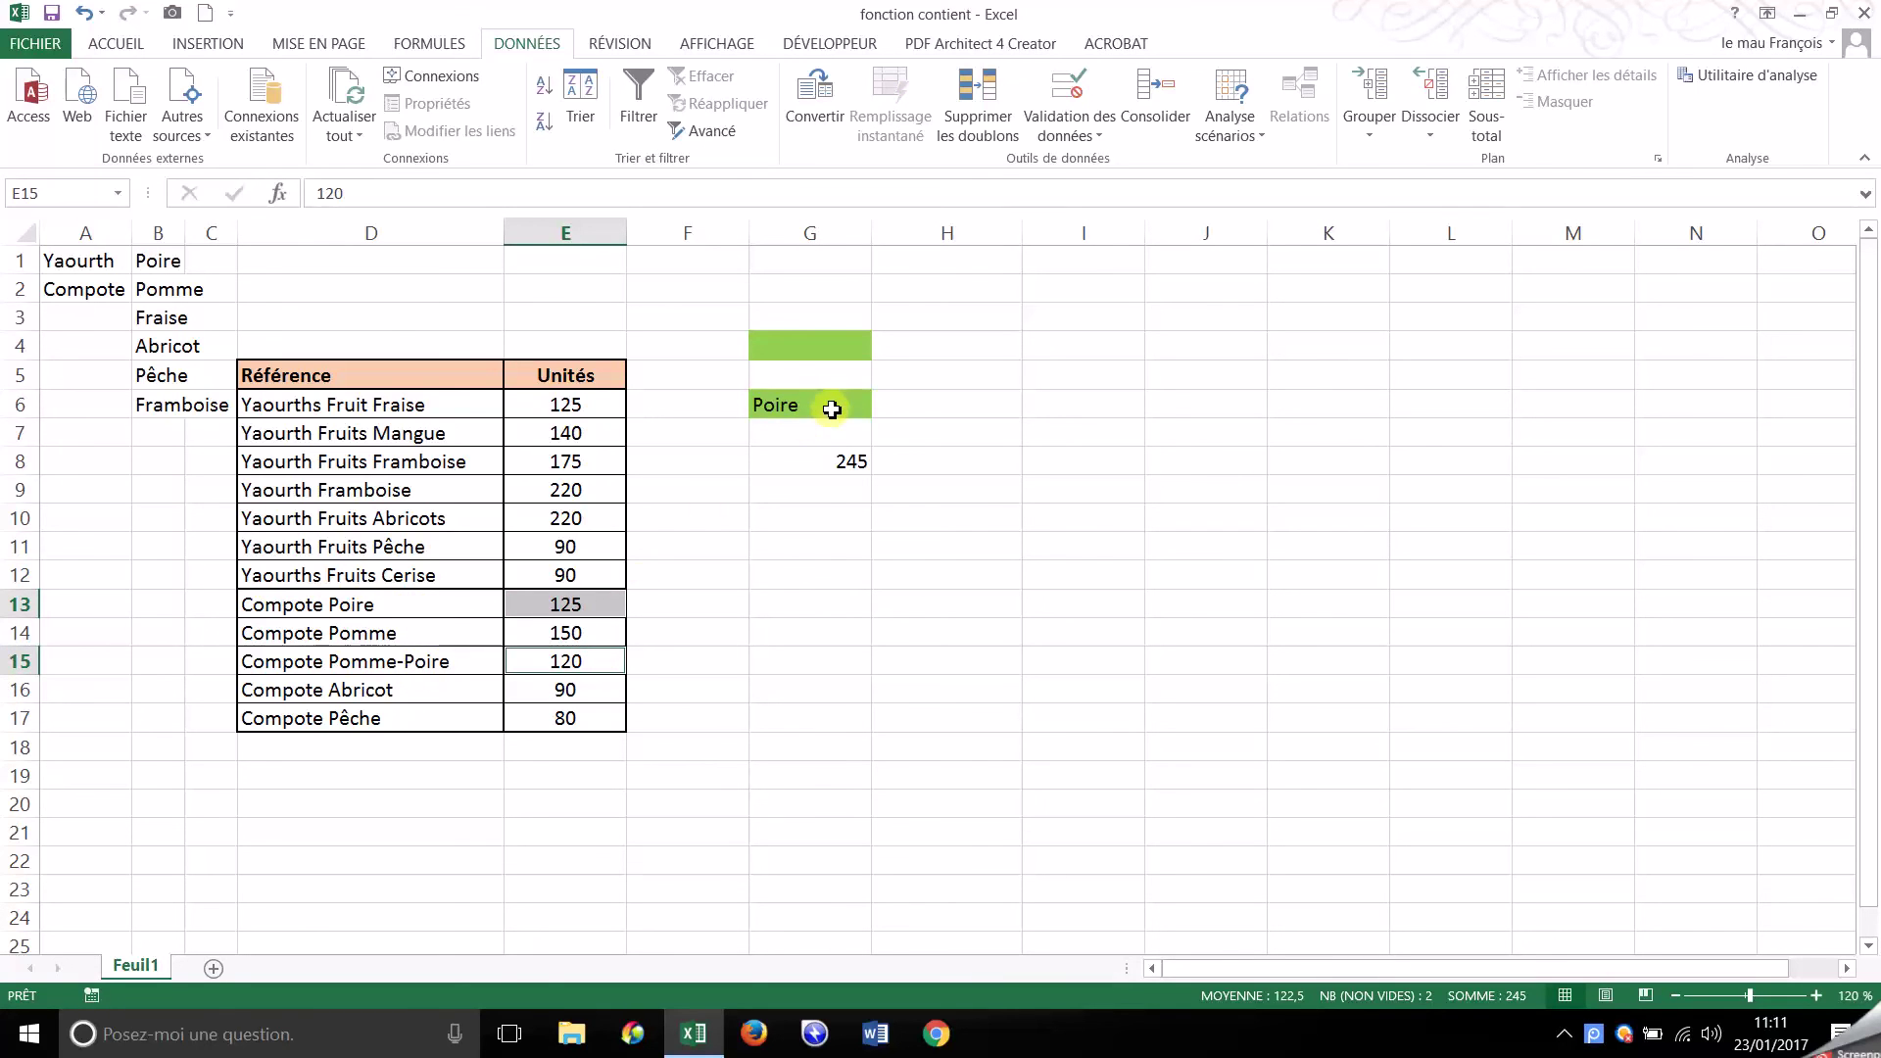
Test the total in G8 by setting G4 to "Yaourth" and "Compote" in turn
{"action": "left_click", "coordinate": [868, 343]}
{"action": "left_click", "coordinate": [883, 348]}
{"action": "left_click", "coordinate": [878, 368]}
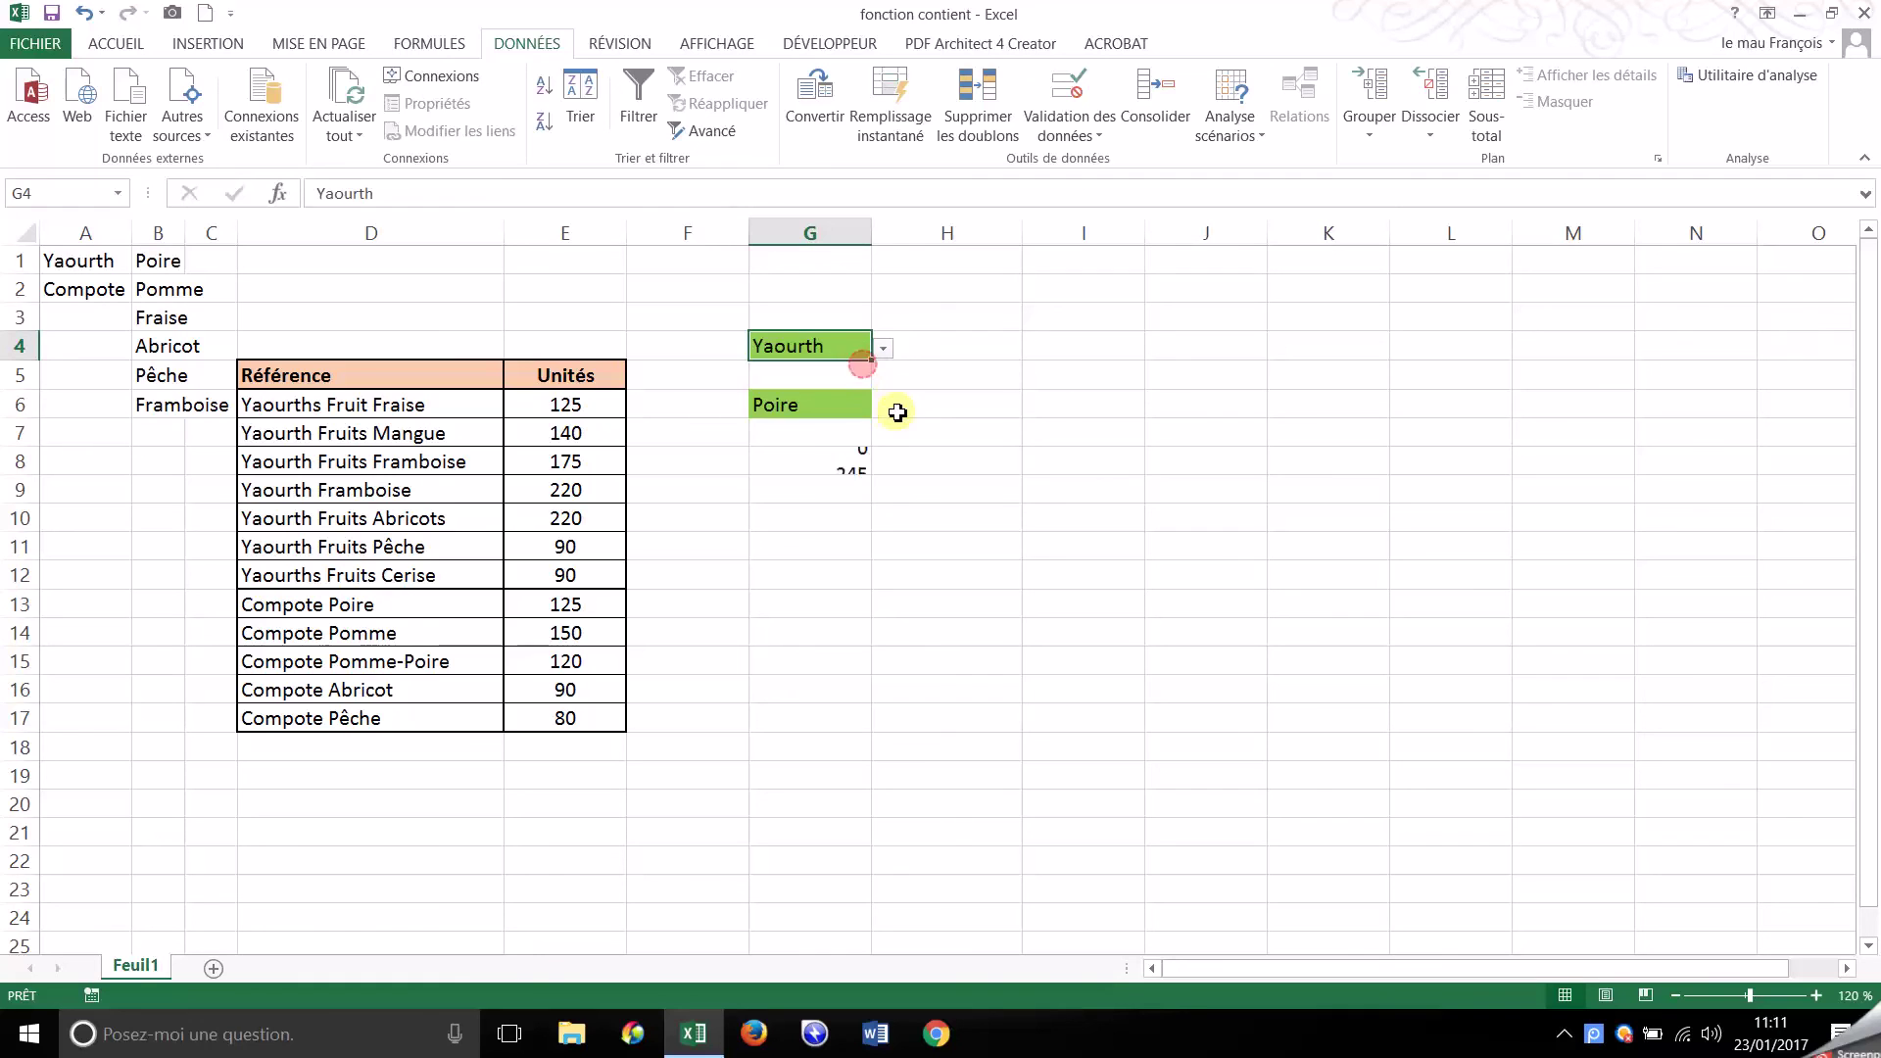
{"action": "left_click", "coordinate": [883, 348]}
{"action": "left_click", "coordinate": [867, 389]}
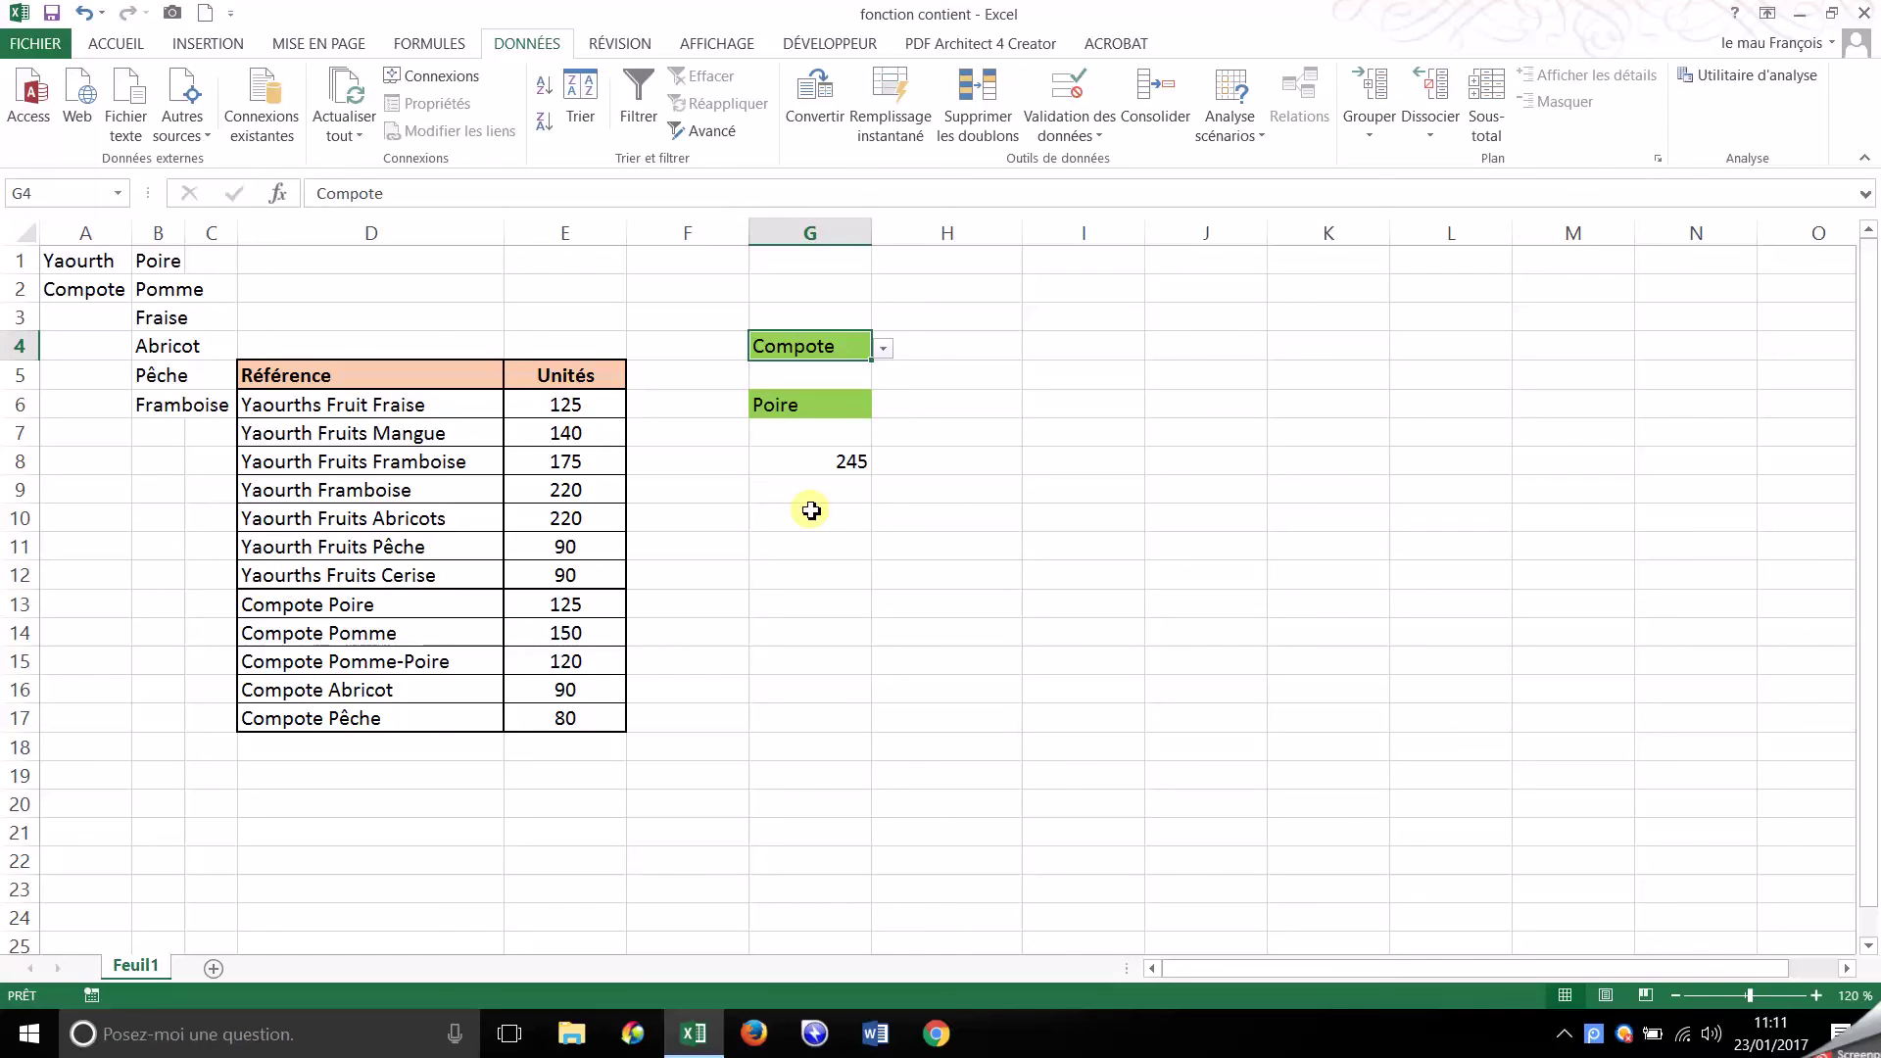
Clear the search word in G6 and check G8's total against the Compote units in E13:E17
{"action": "left_click", "coordinate": [857, 402]}
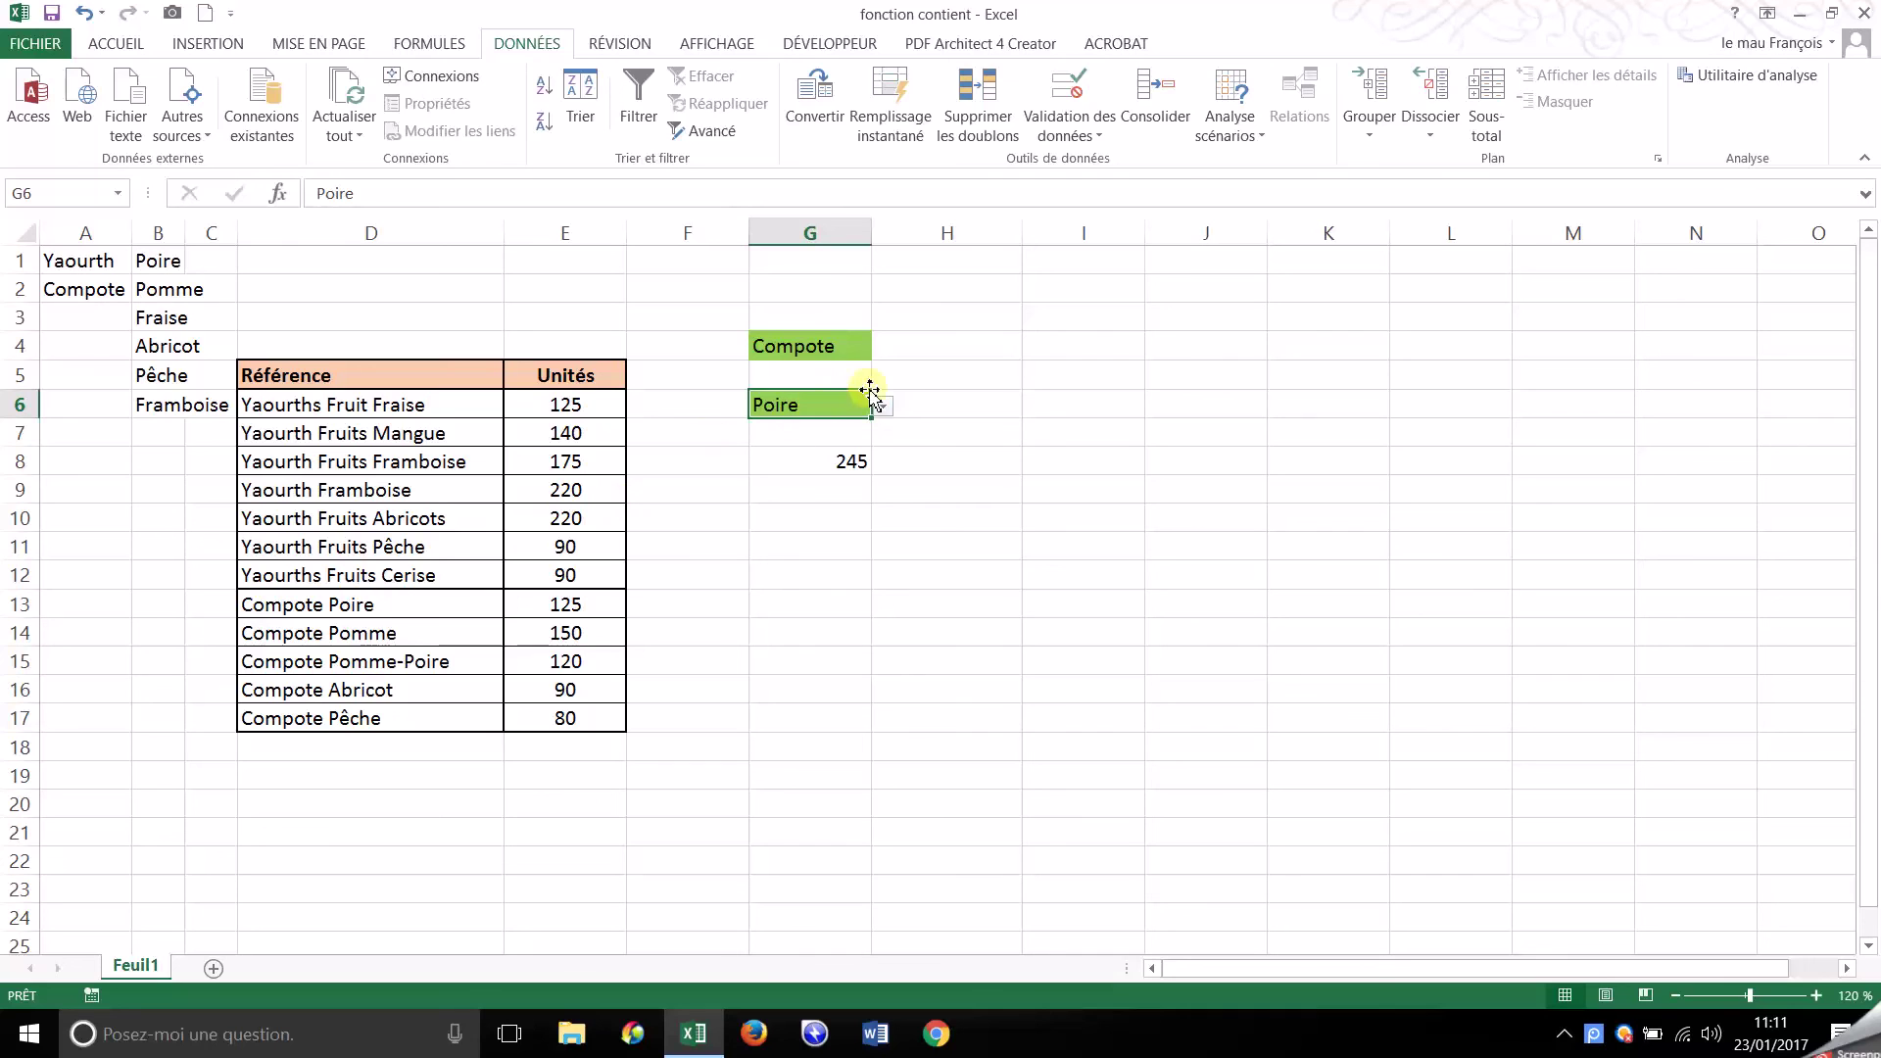
{"action": "key", "text": "Delete"}
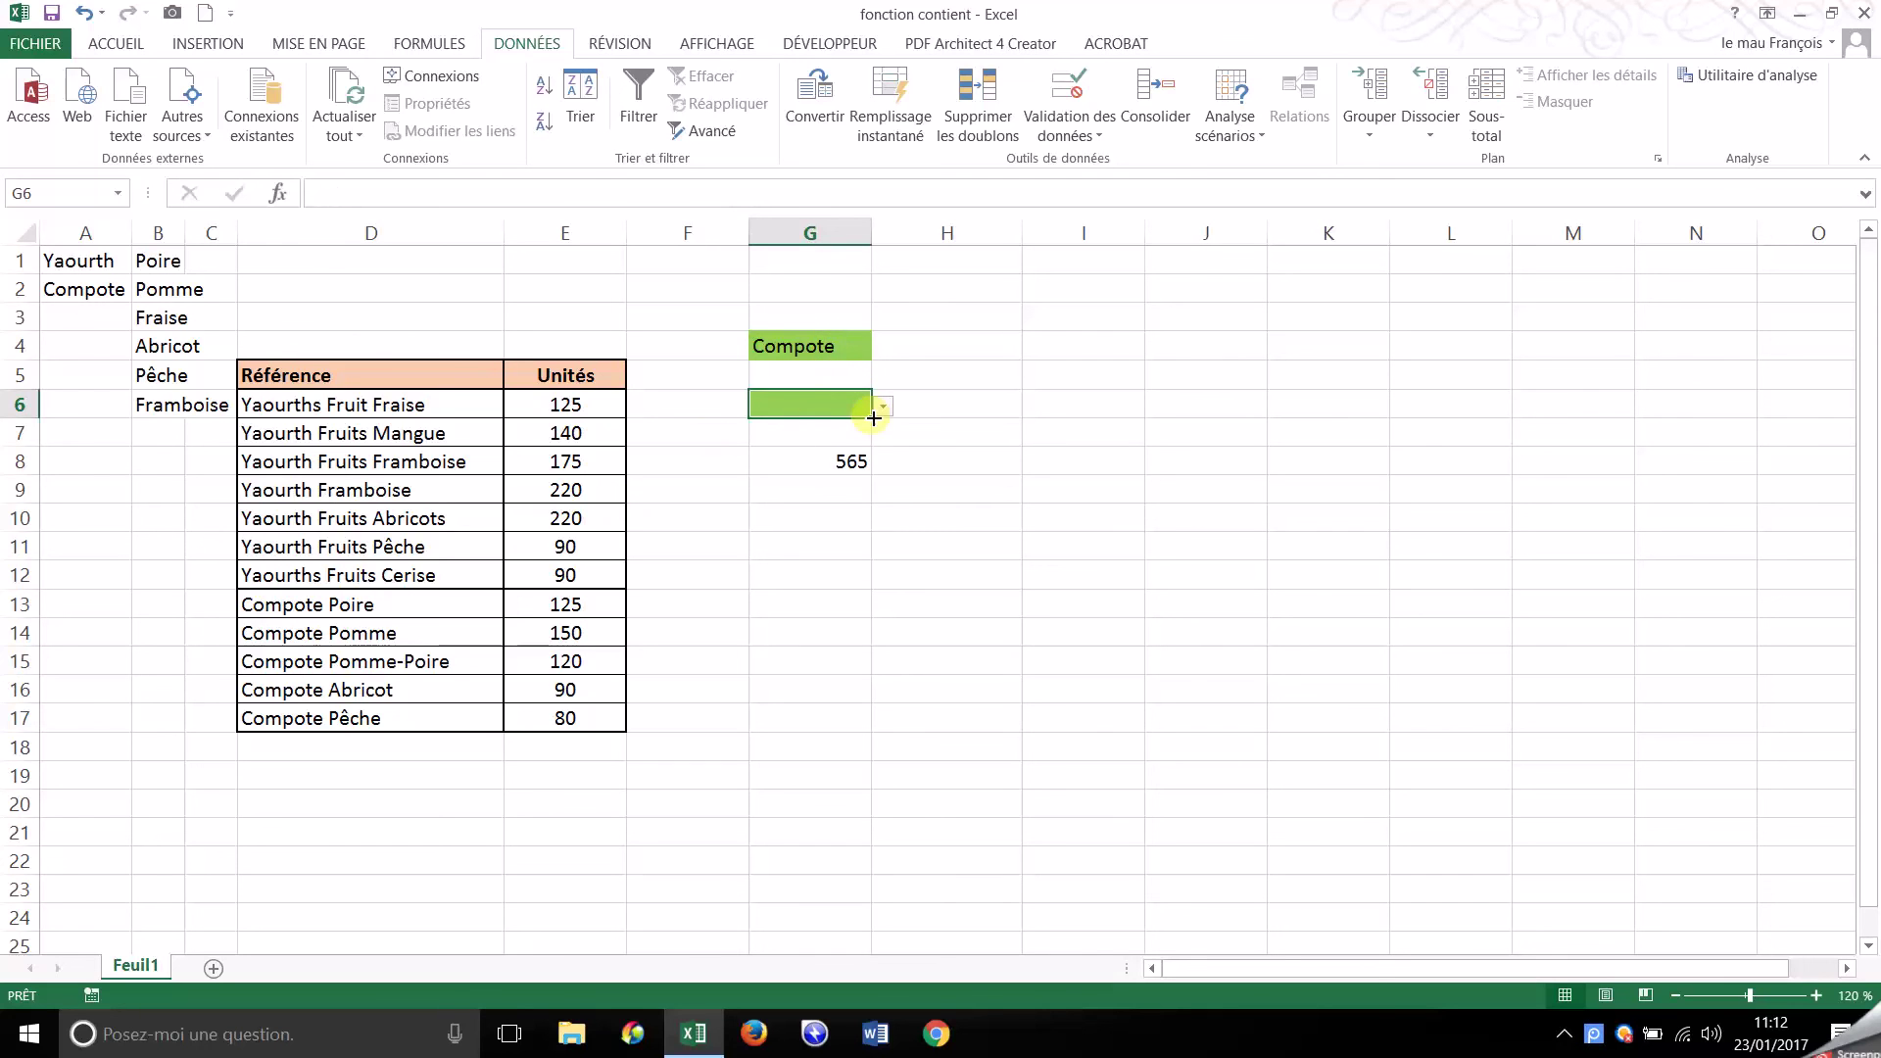
{"action": "left_click", "coordinate": [837, 463]}
{"action": "left_click_drag", "start_coordinate": [593, 591], "coordinate": [563, 719]}
{"action": "left_click", "coordinate": [771, 630]}
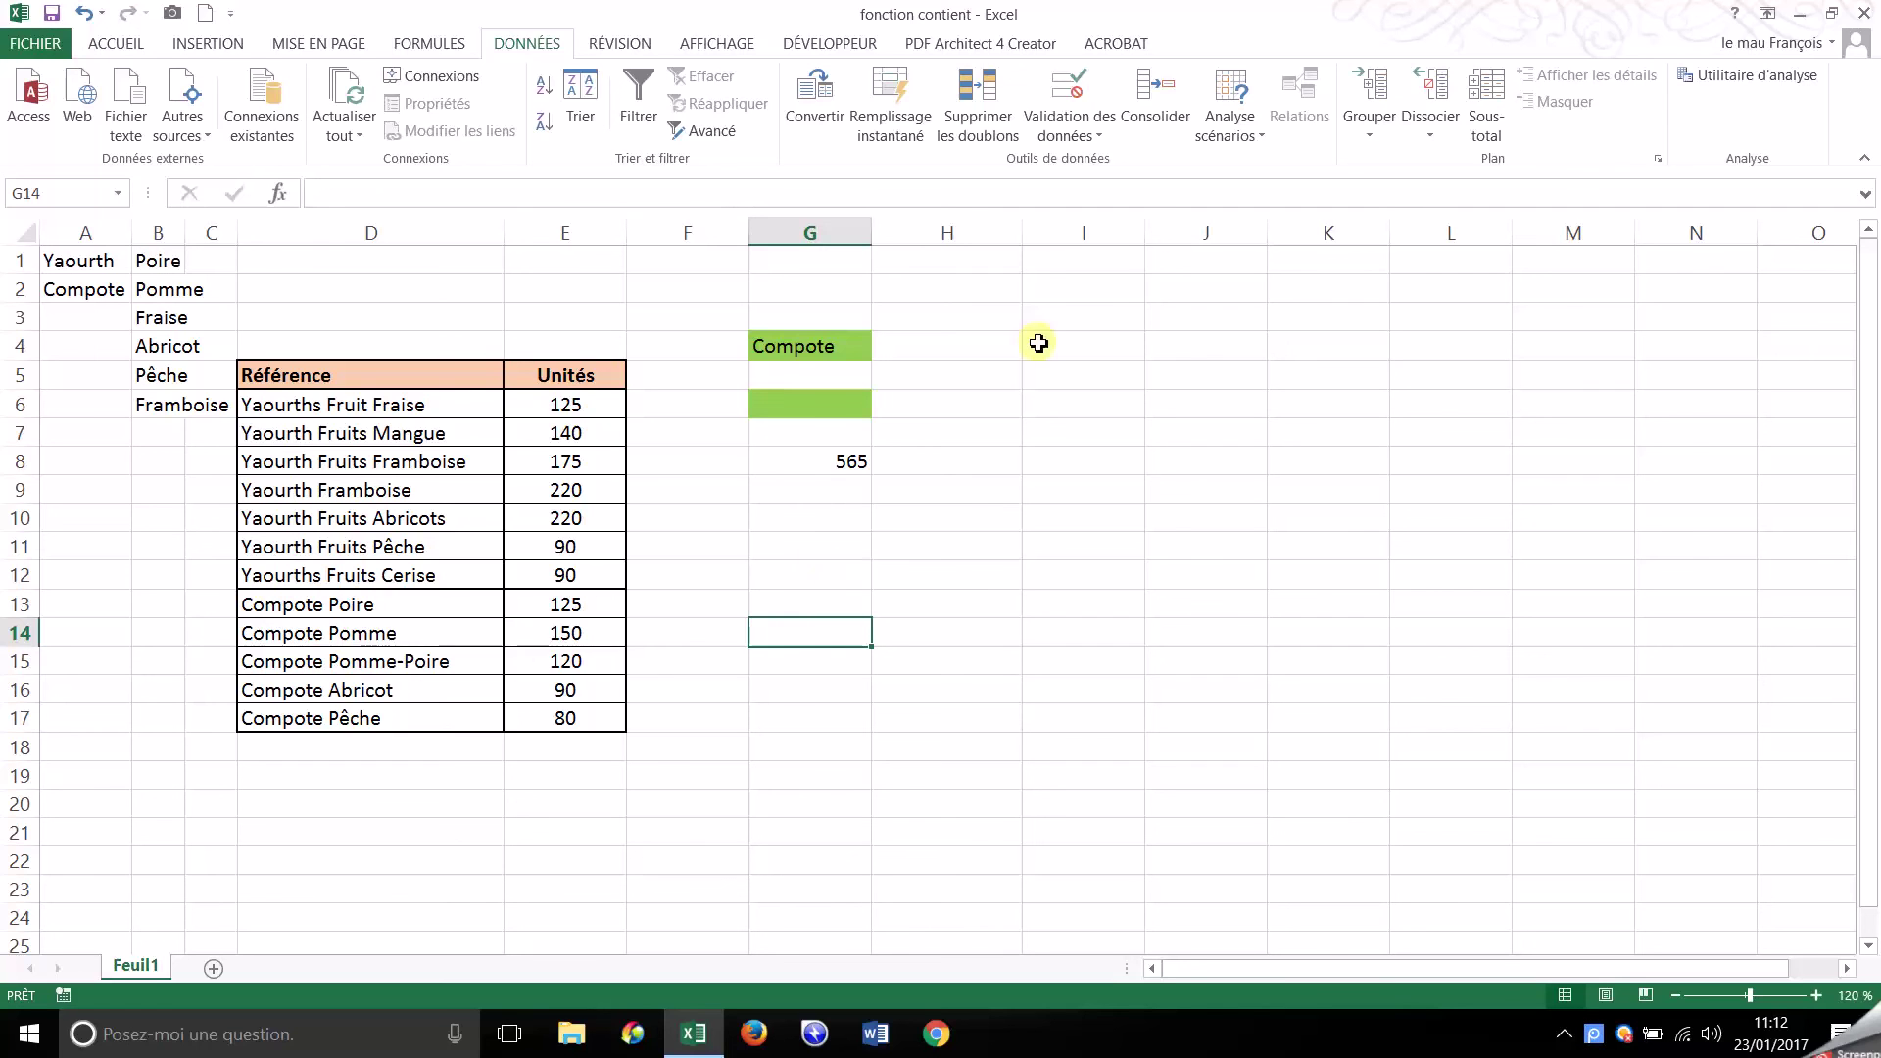
Choose "Pomme" as the search word in G6
{"action": "left_click", "coordinate": [1088, 350]}
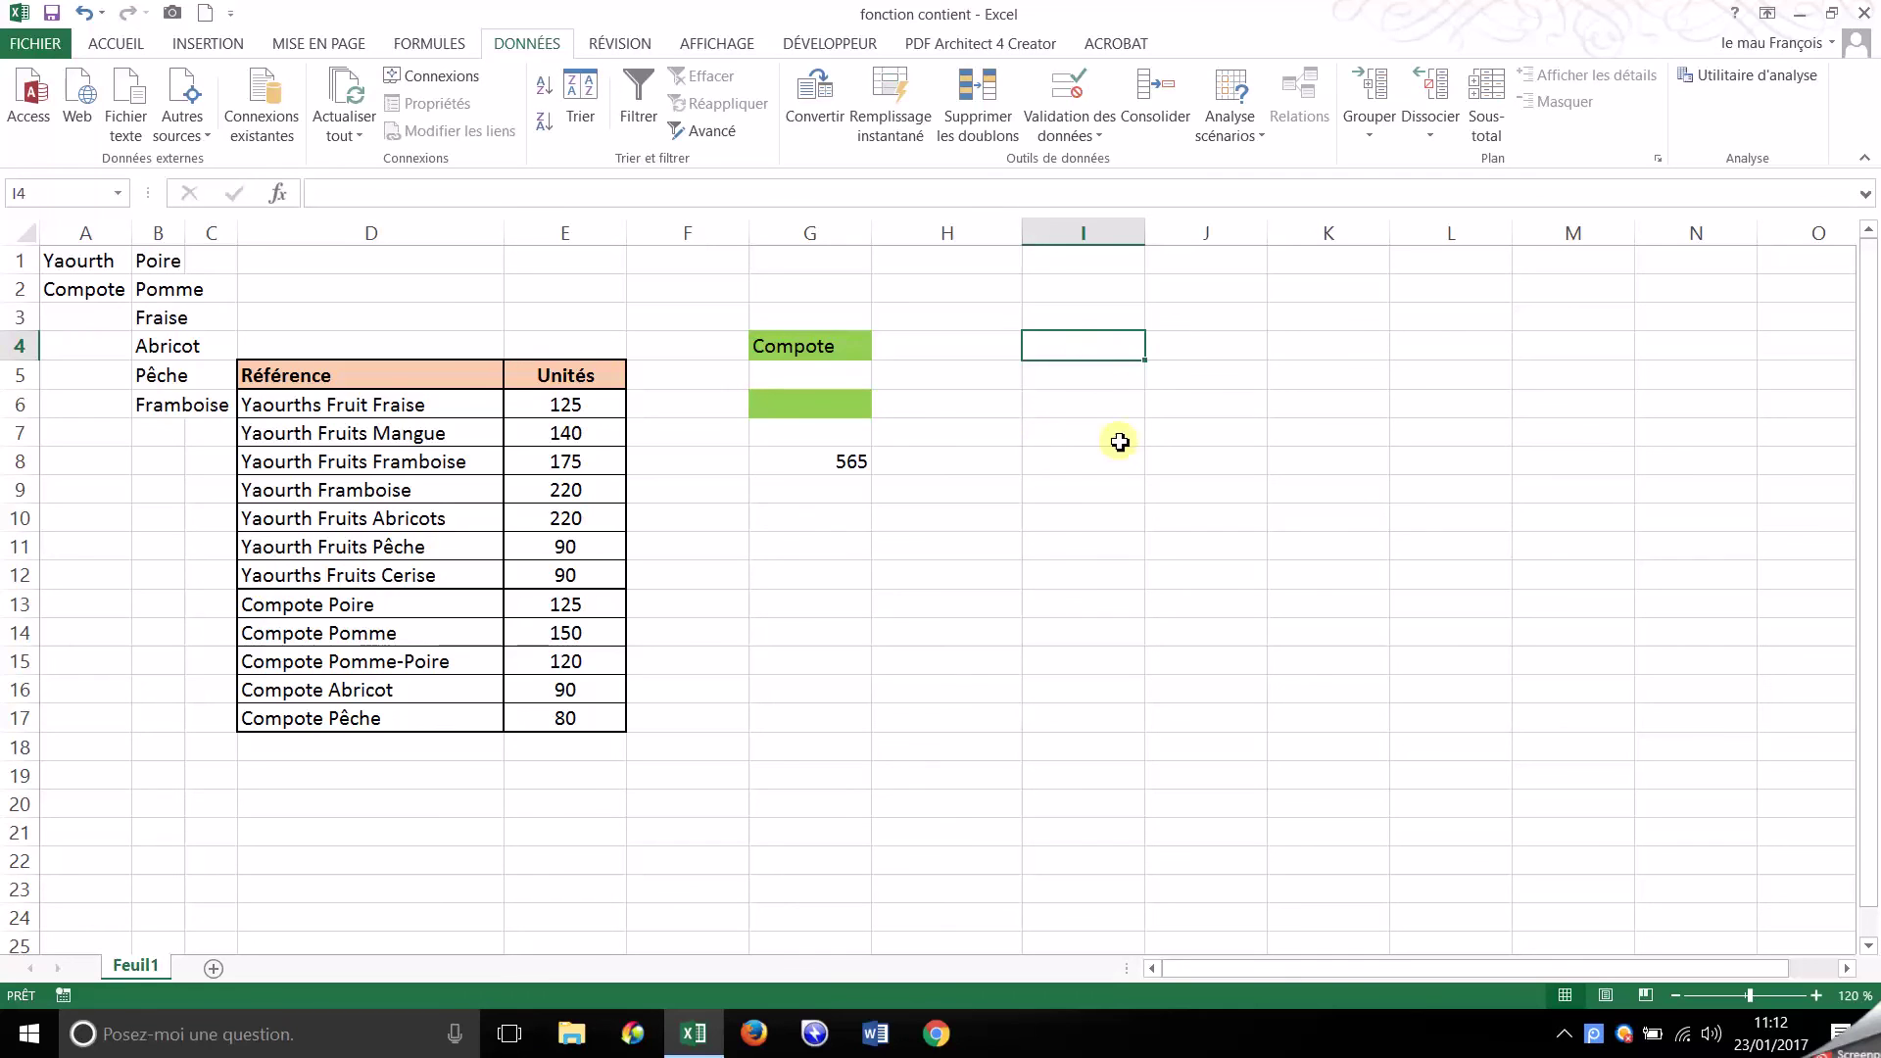
{"action": "left_click", "coordinate": [857, 404]}
{"action": "left_click", "coordinate": [881, 405]}
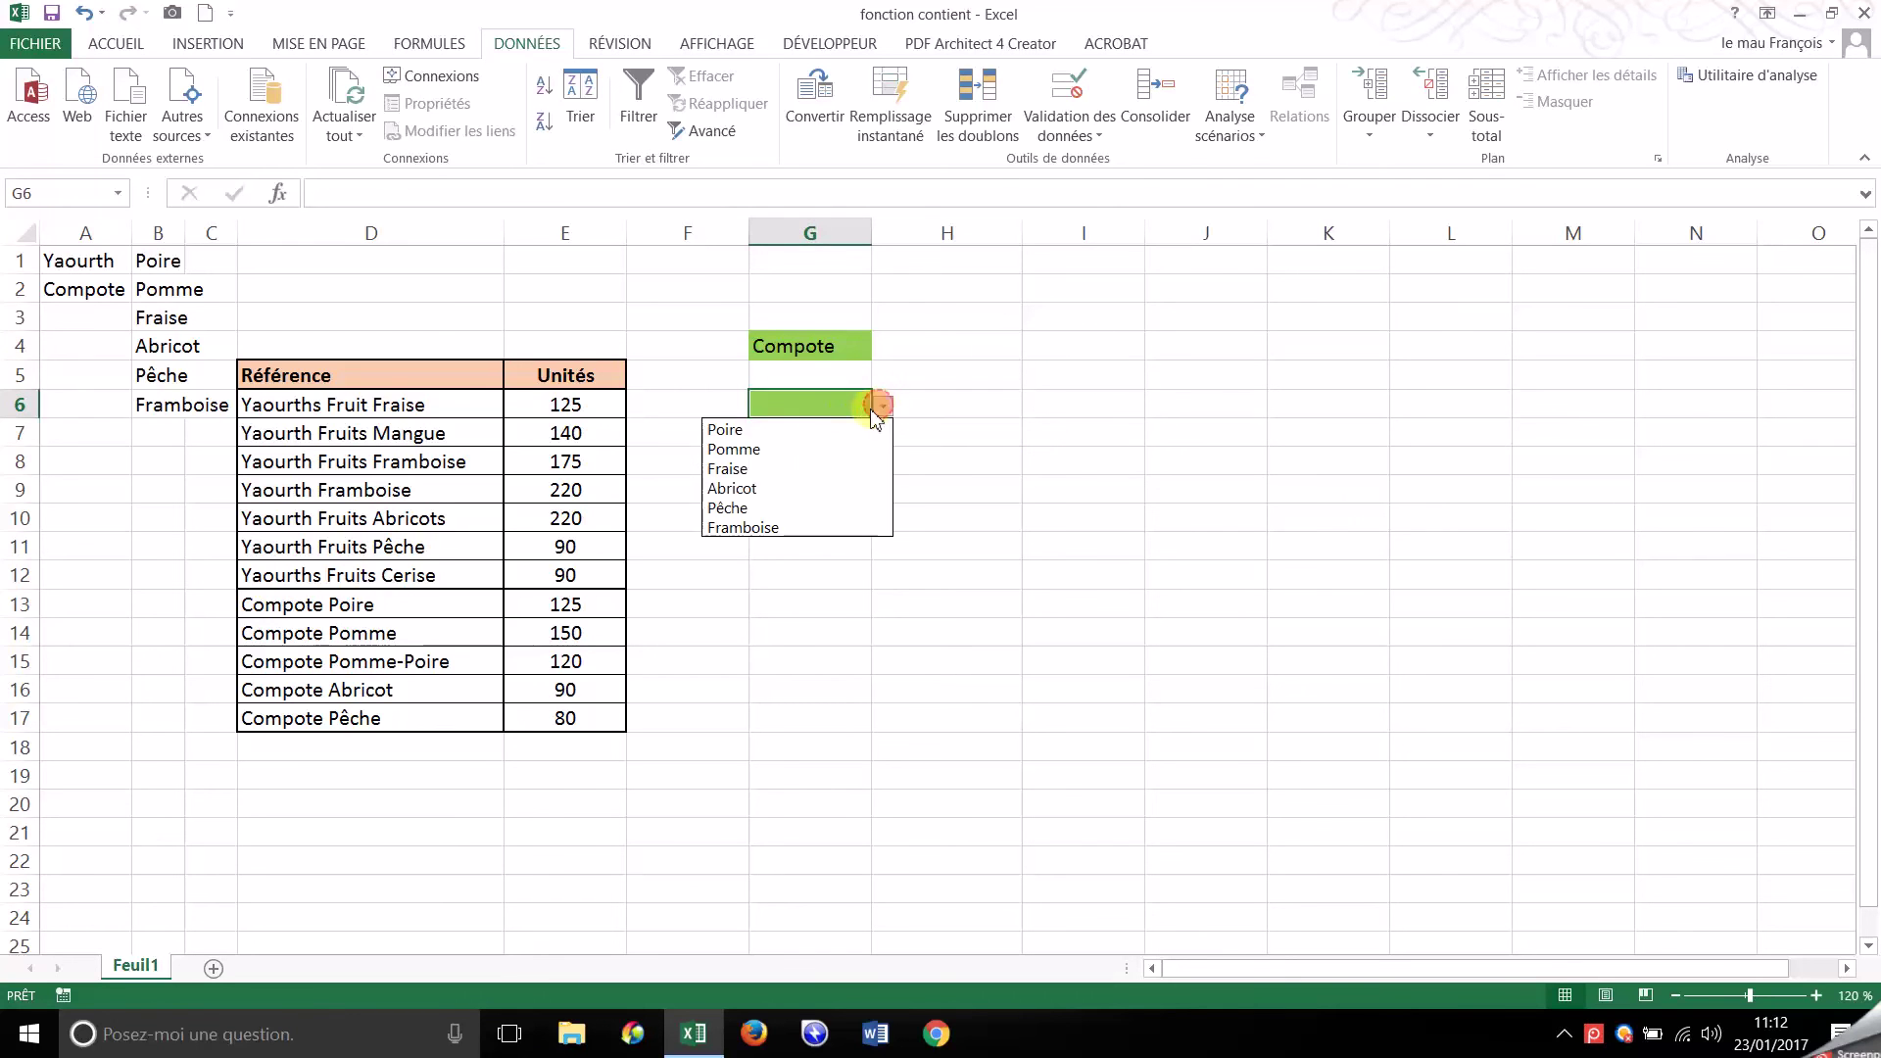
{"action": "left_click", "coordinate": [784, 448]}
{"action": "left_click", "coordinate": [1102, 353]}
{"action": "type", "text": "=re"}
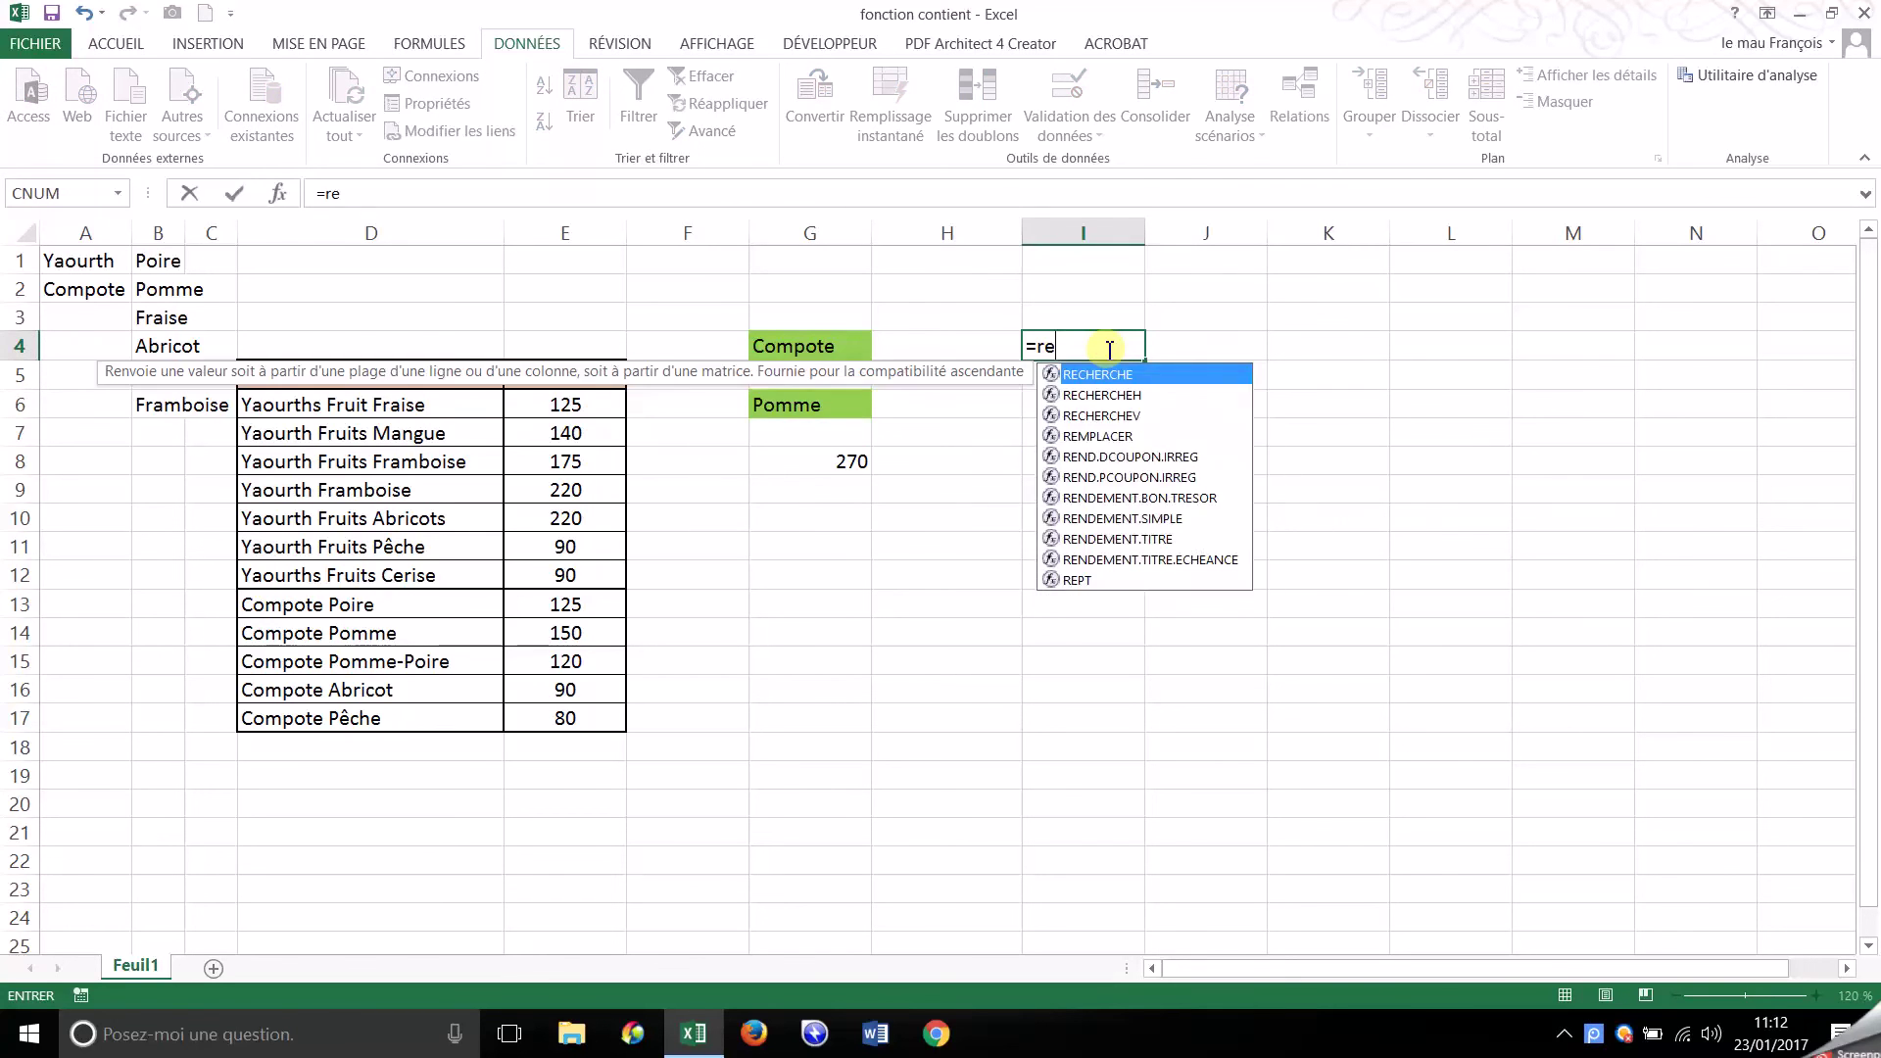
{"action": "type", "text": "chercherv("}
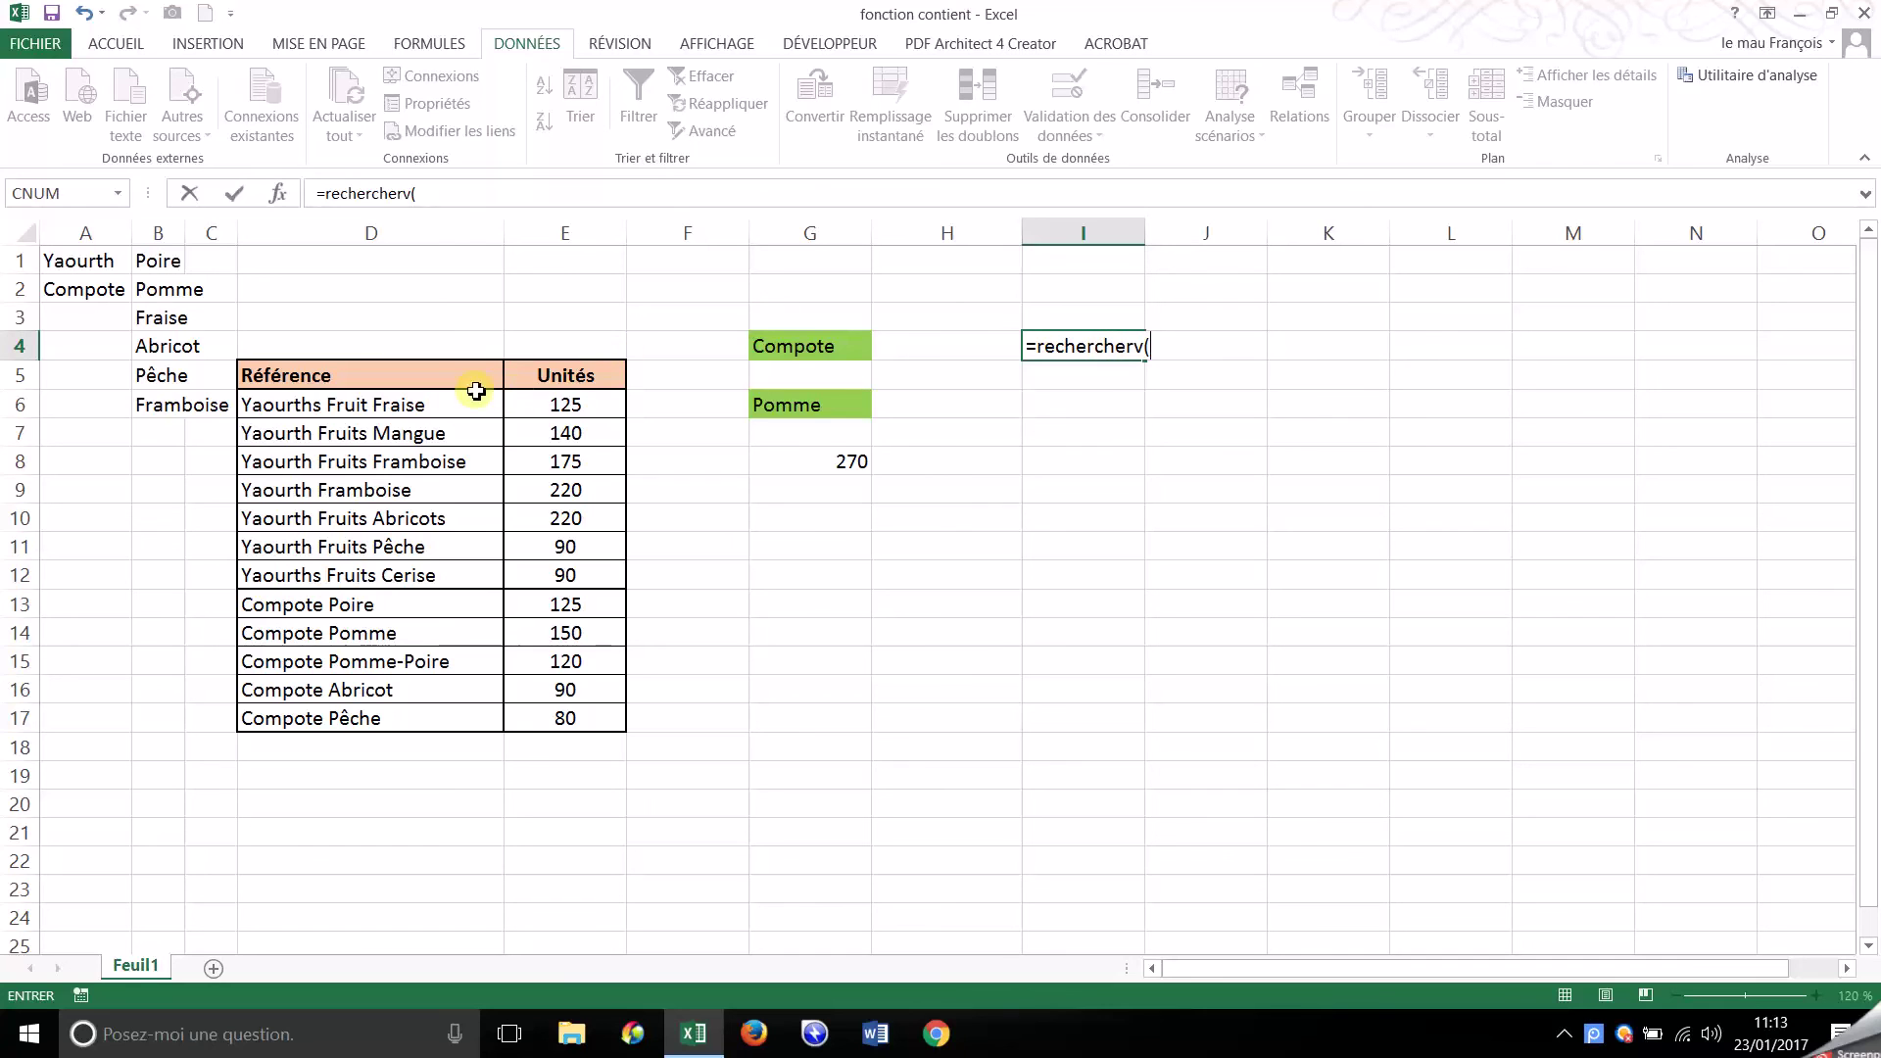
{"action": "left_click", "coordinate": [453, 410]}
{"action": "key", "text": "Escape"}
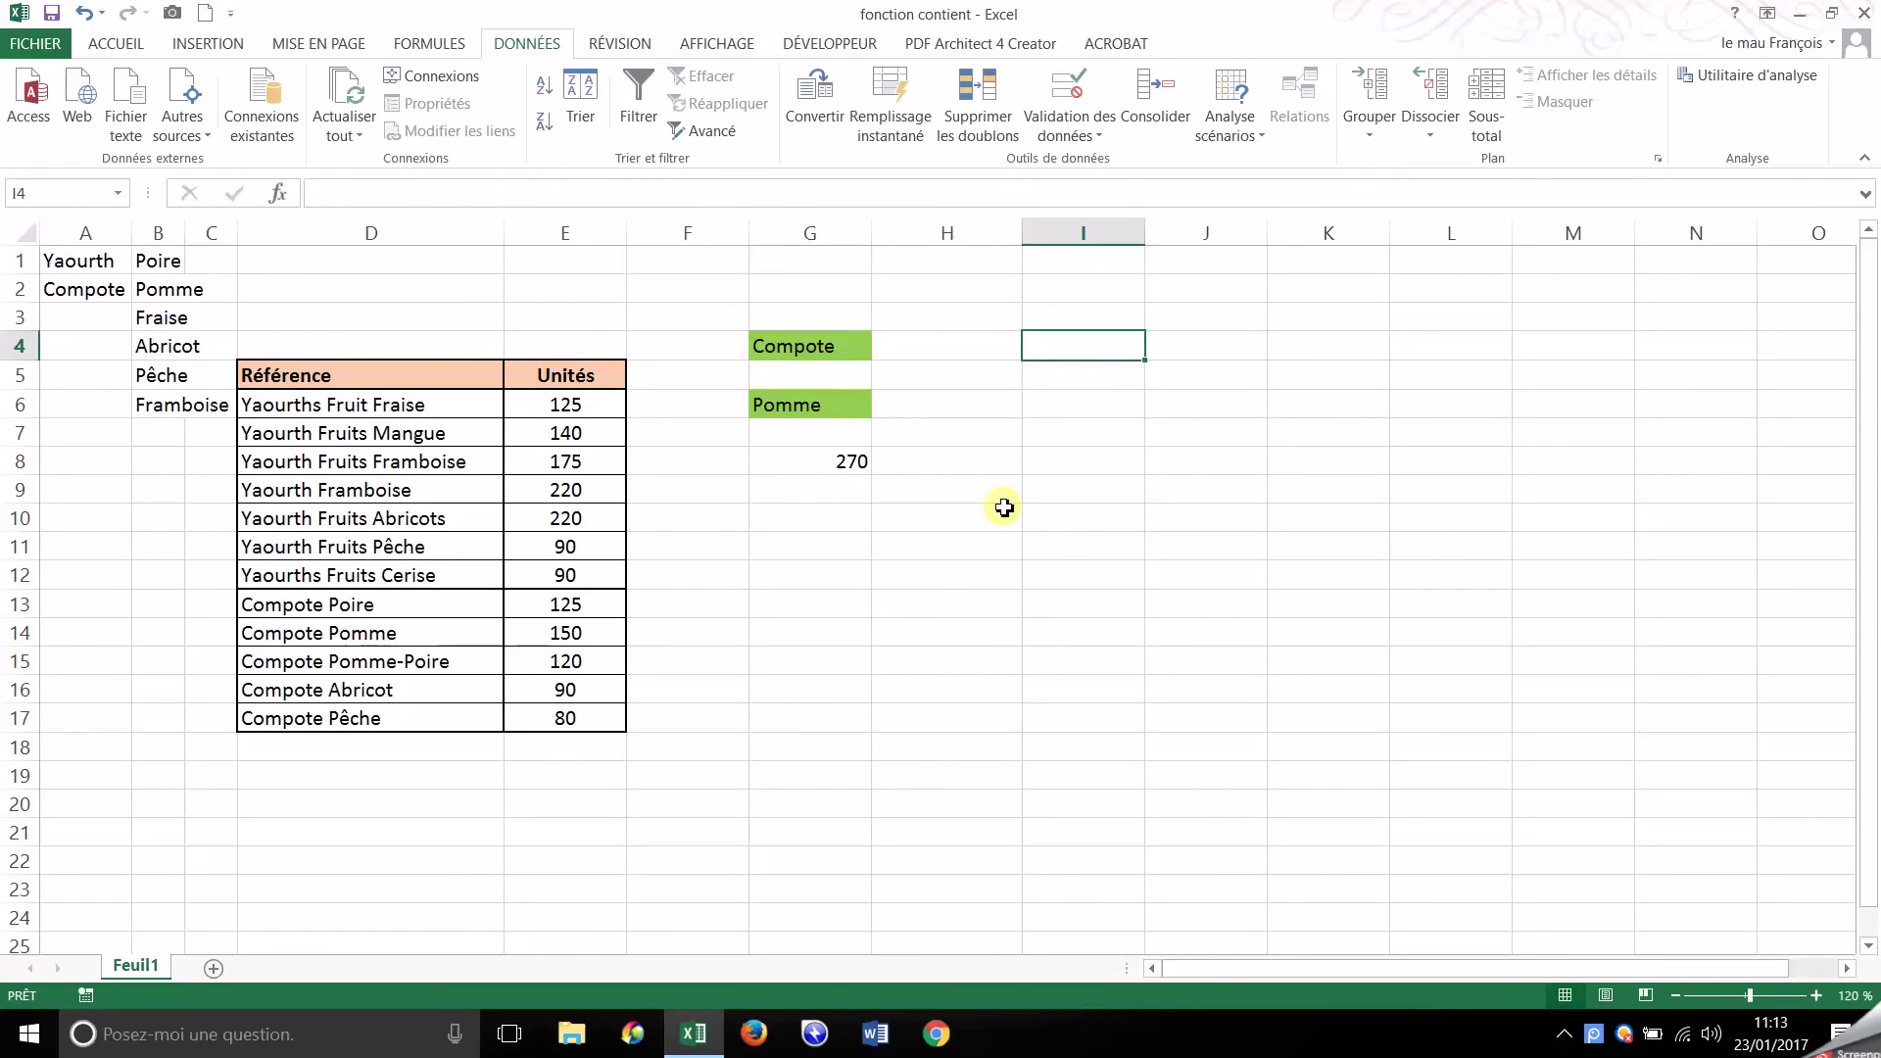
Compare the search word in G6 with the reference list in D6:D16 and the matching Pomme entries in rows 14 and 15
{"action": "left_click_drag", "start_coordinate": [420, 403], "coordinate": [408, 690]}
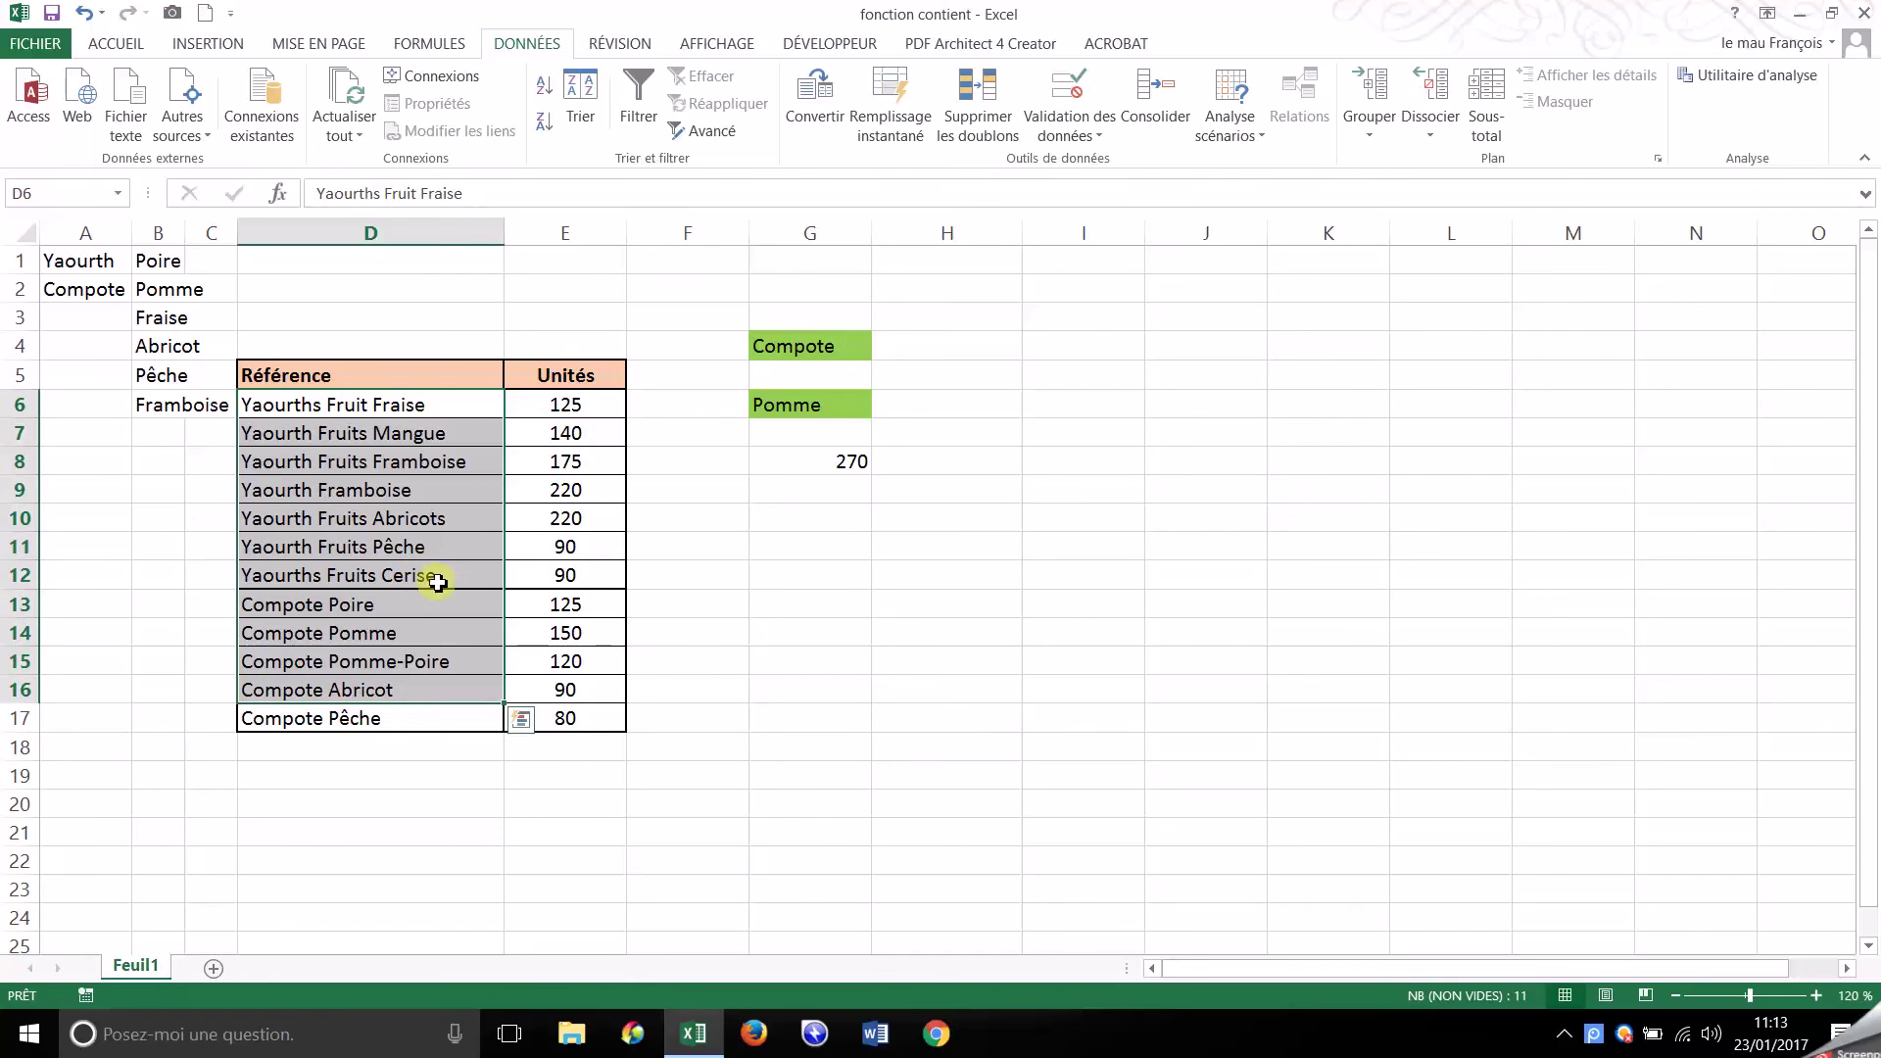
{"action": "left_click", "coordinate": [826, 403]}
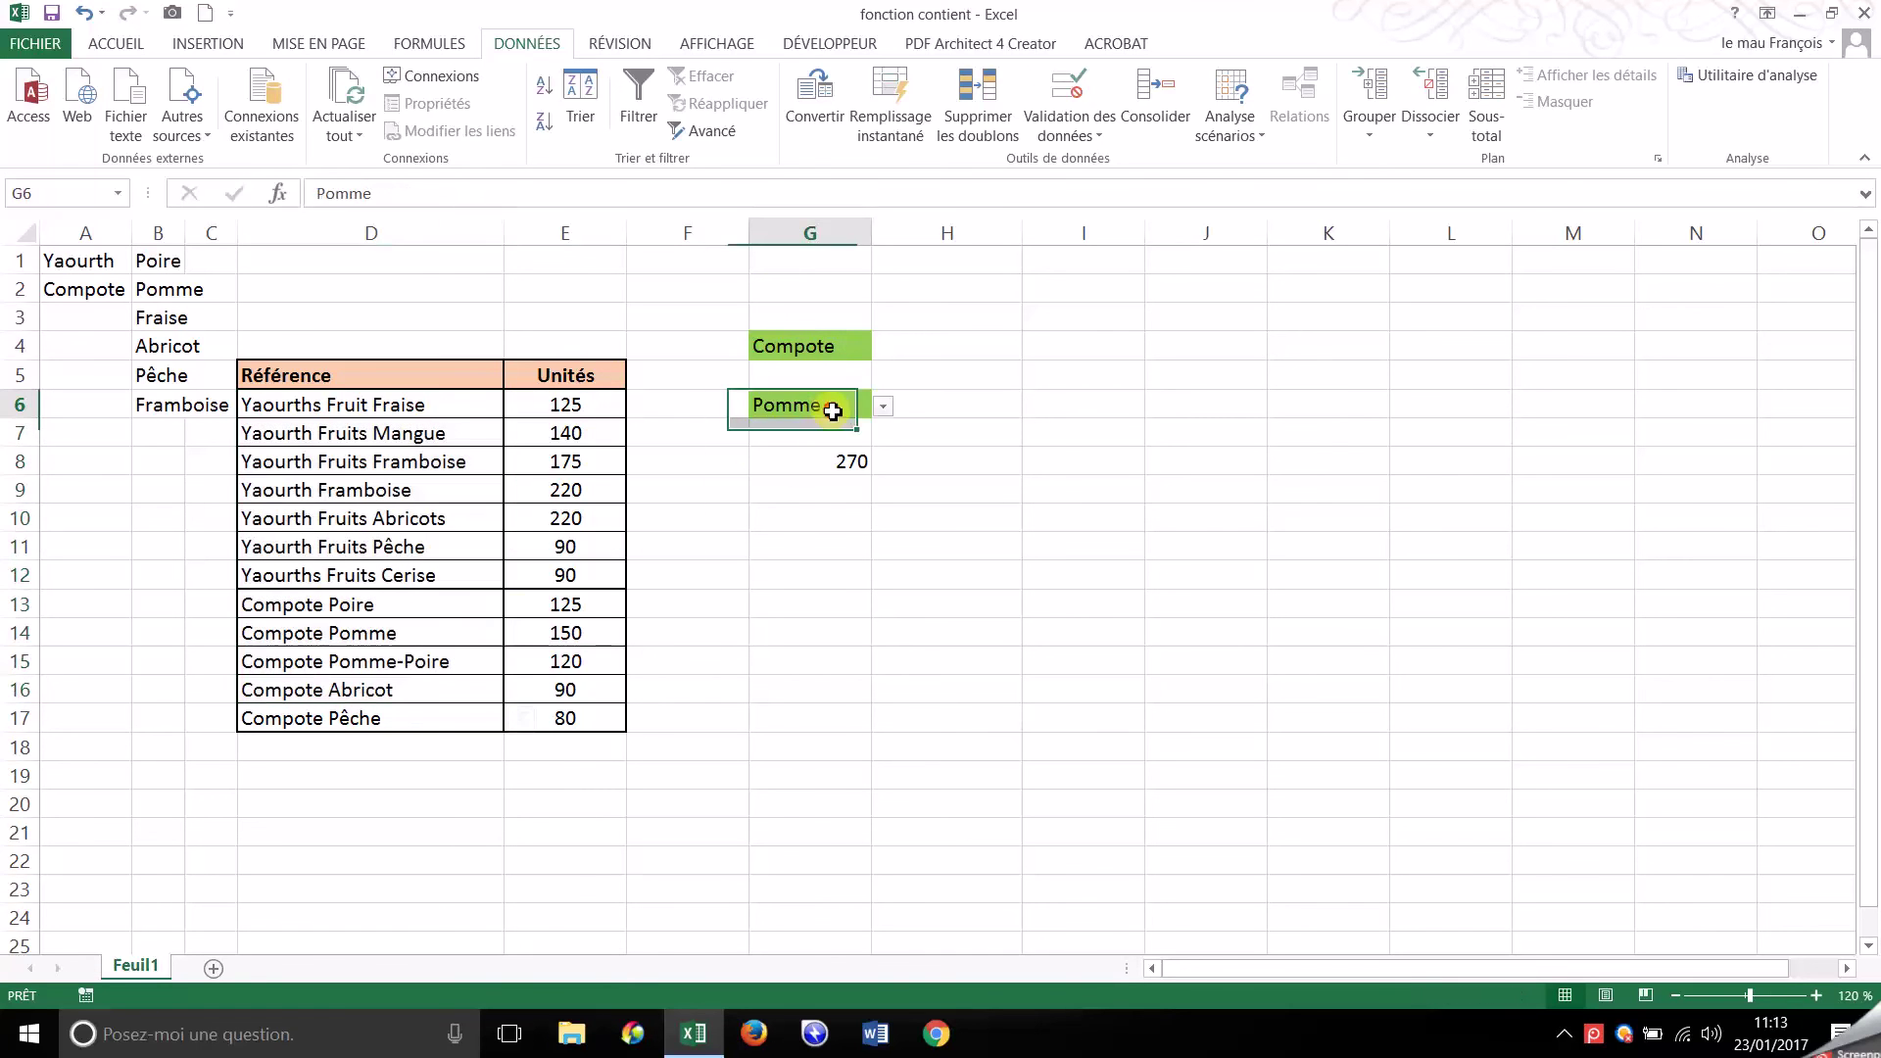
{"action": "left_click", "coordinate": [428, 637]}
{"action": "mouse_move", "coordinate": [407, 630]}
{"action": "left_mouse_down"}
{"action": "mouse_move", "coordinate": [568, 627]}
{"action": "mouse_move", "coordinate": [567, 660]}
{"action": "left_mouse_up"}
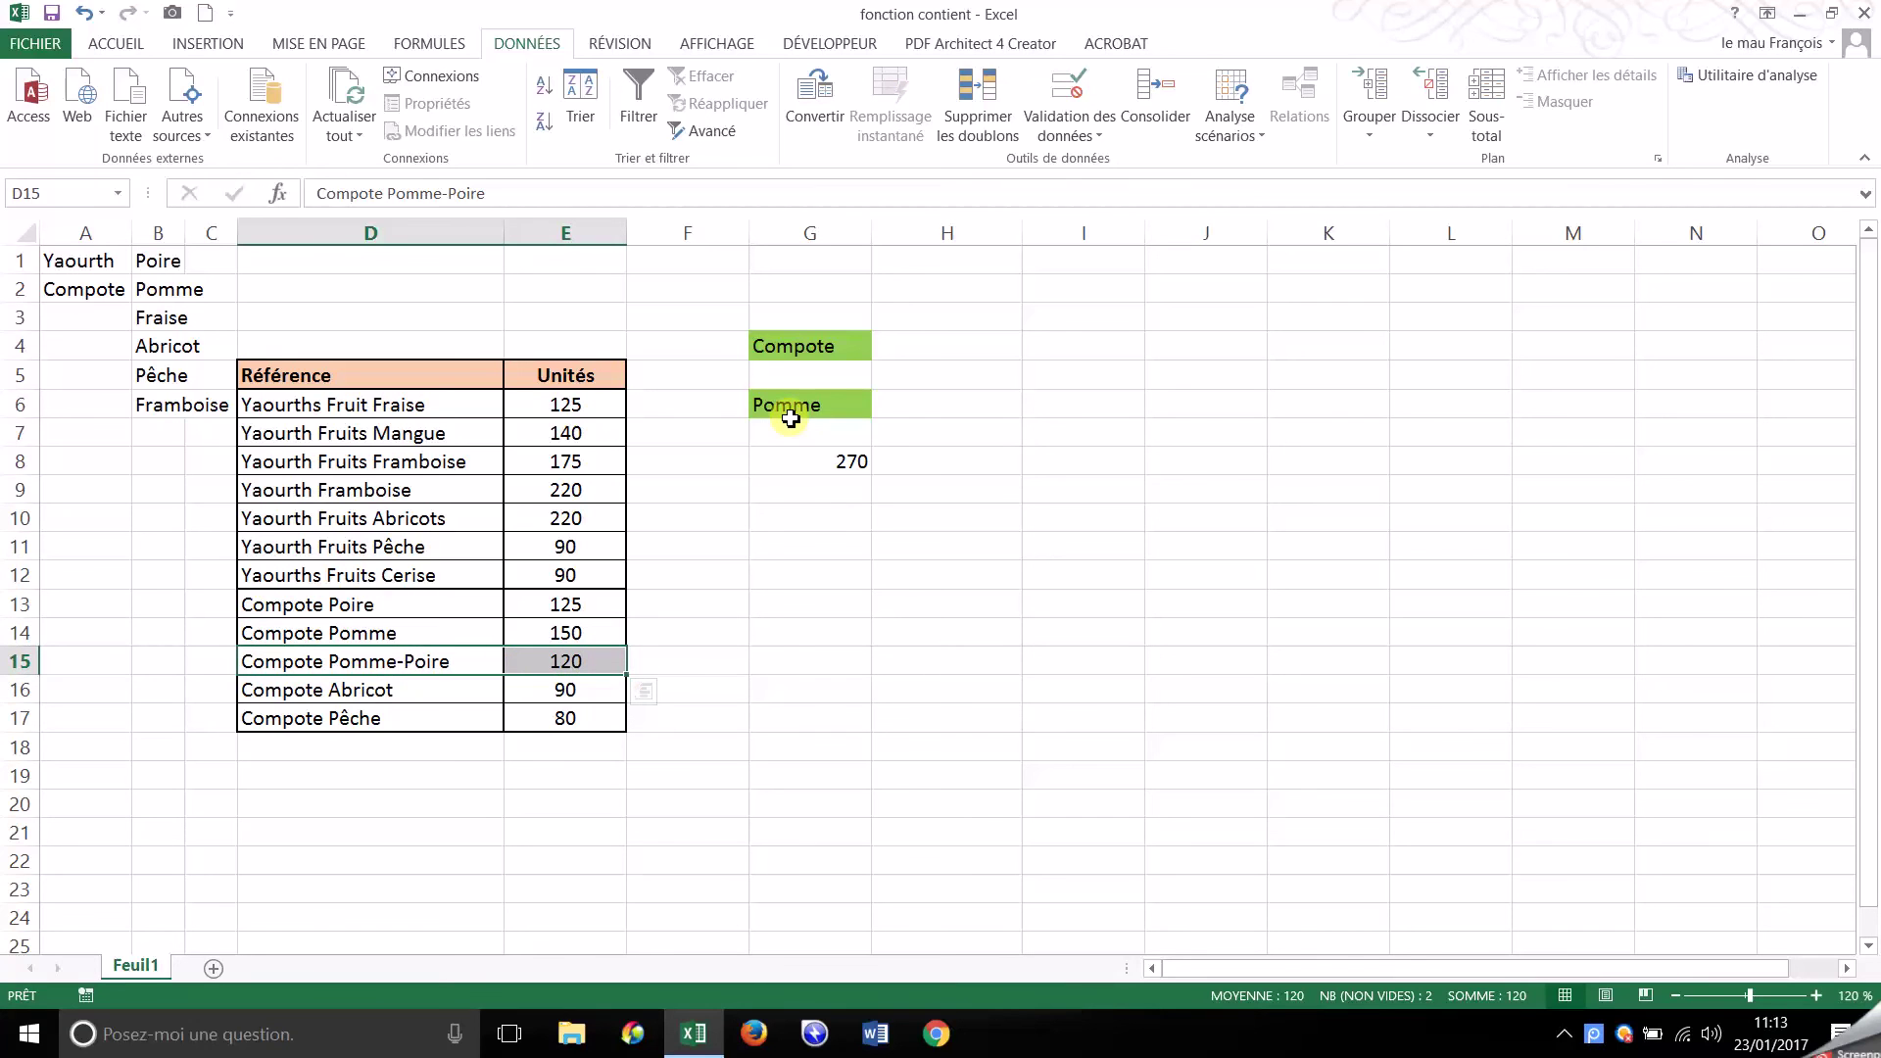